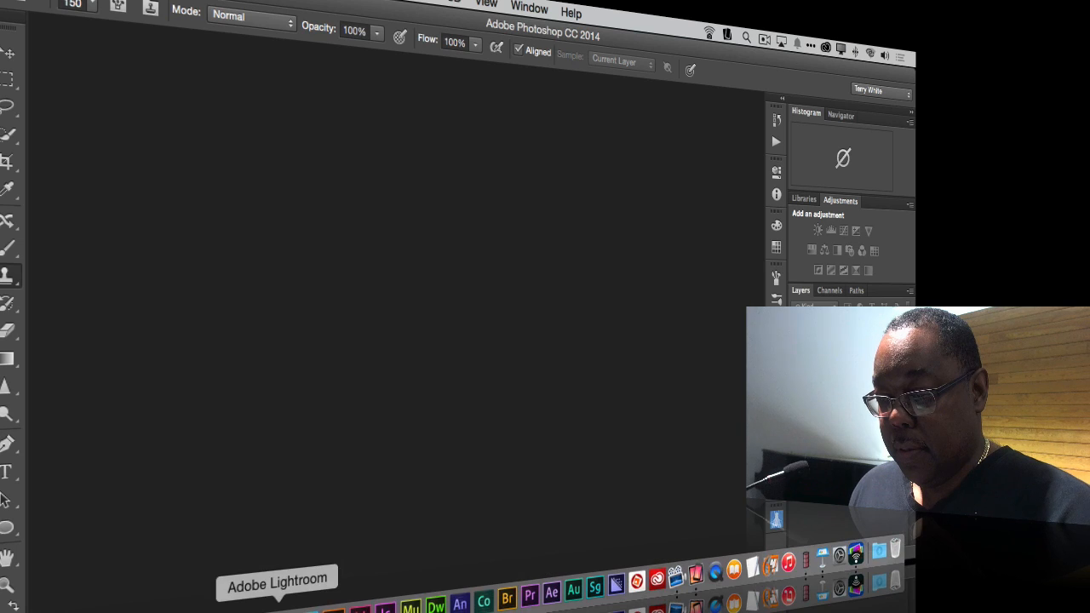
Step: Switch to Lightroom and remove the _TLW7999-HDR photo from the Egypt HDR collection in the Demo set
{"action": "left_click", "coordinate": [277, 600]}
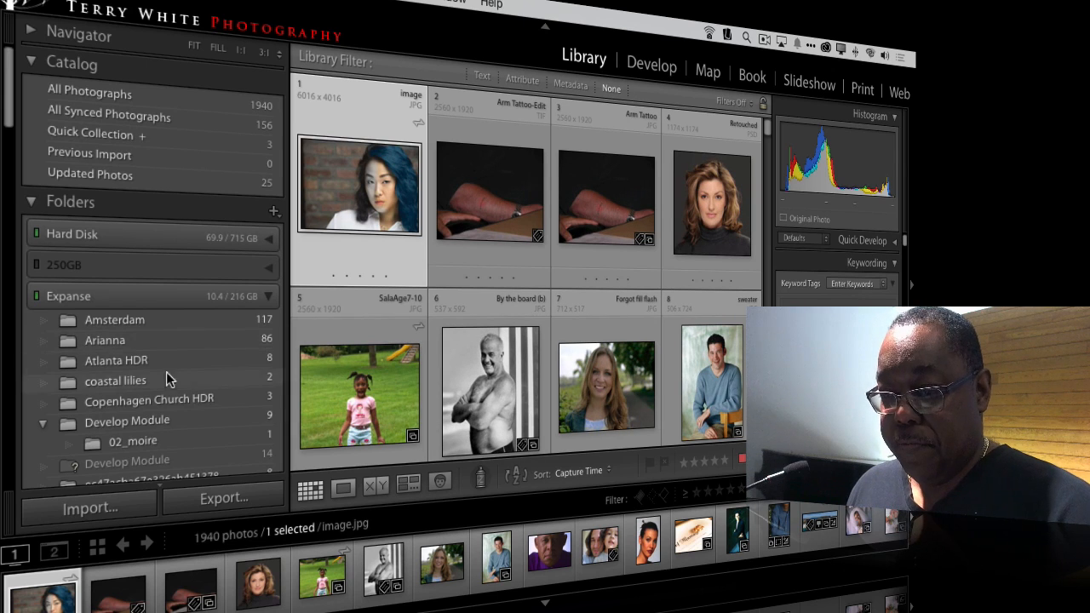
{"action": "scroll", "coordinate": [169, 375], "scroll_direction": "down", "scroll_amount": 15}
{"action": "scroll", "coordinate": [169, 375], "scroll_direction": "down", "scroll_amount": 8}
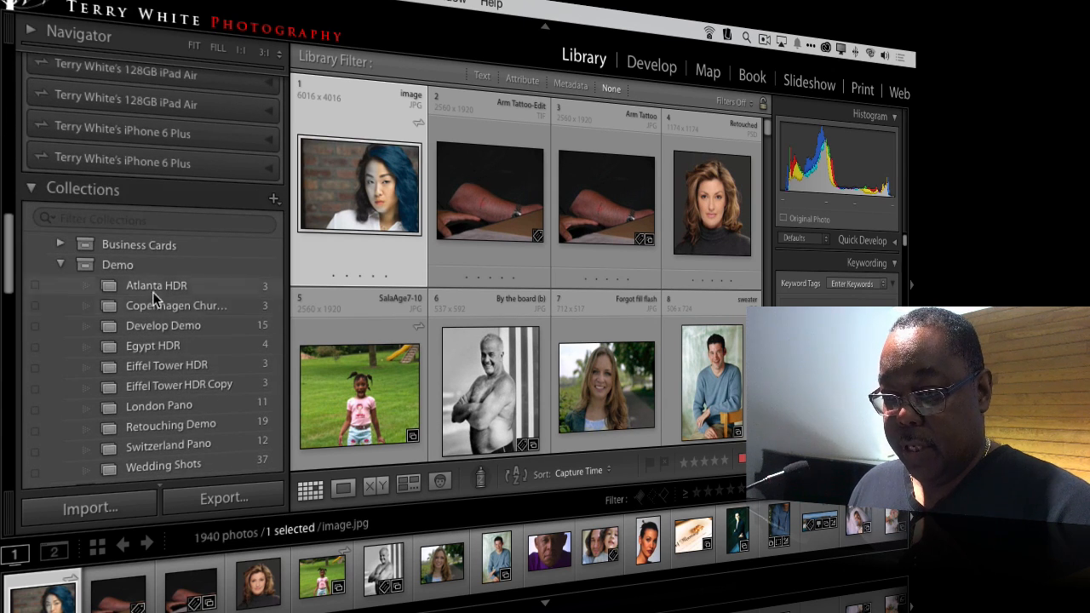
{"action": "left_click", "coordinate": [154, 342]}
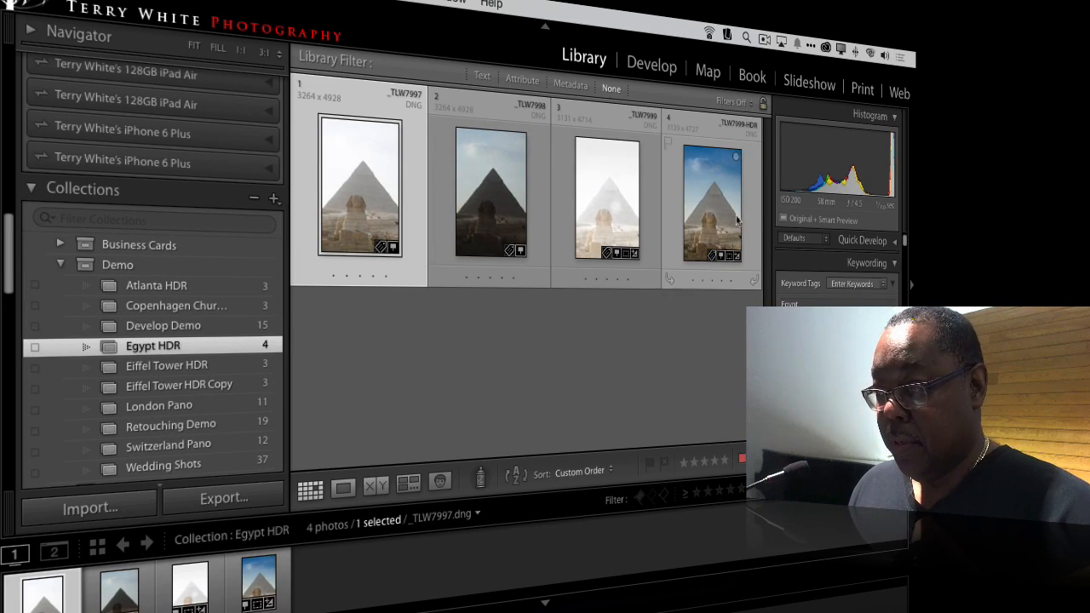
{"action": "left_click", "coordinate": [713, 206]}
{"action": "key", "text": "Delete"}
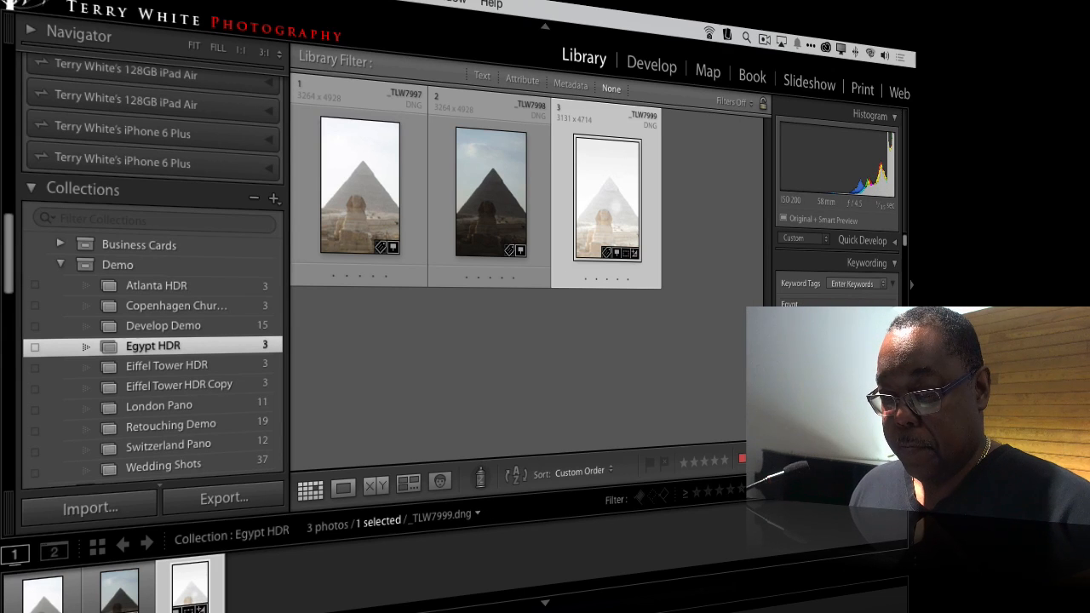
Step: View the About information for Lightroom CC with its credits list, and close it
{"action": "left_click", "coordinate": [85, 0]}
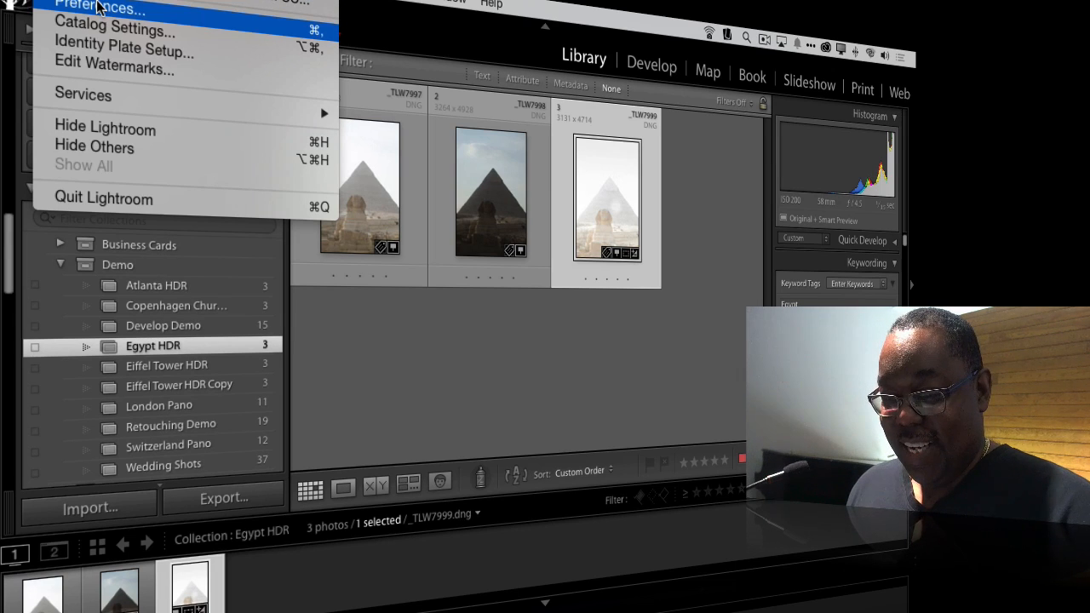
{"action": "left_click", "coordinate": [96, 0]}
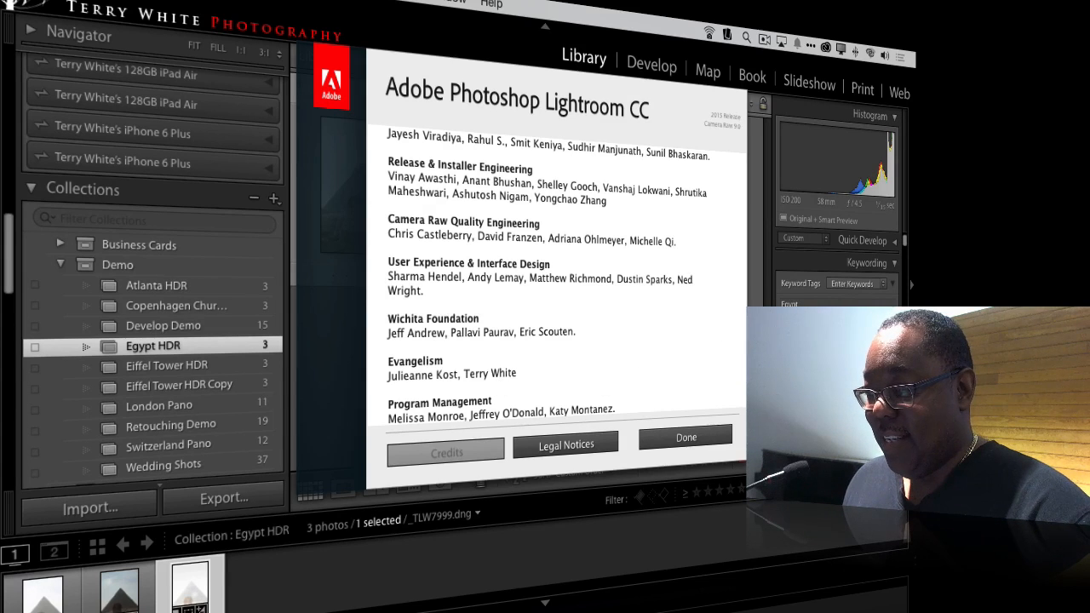
{"action": "left_click", "coordinate": [762, 349]}
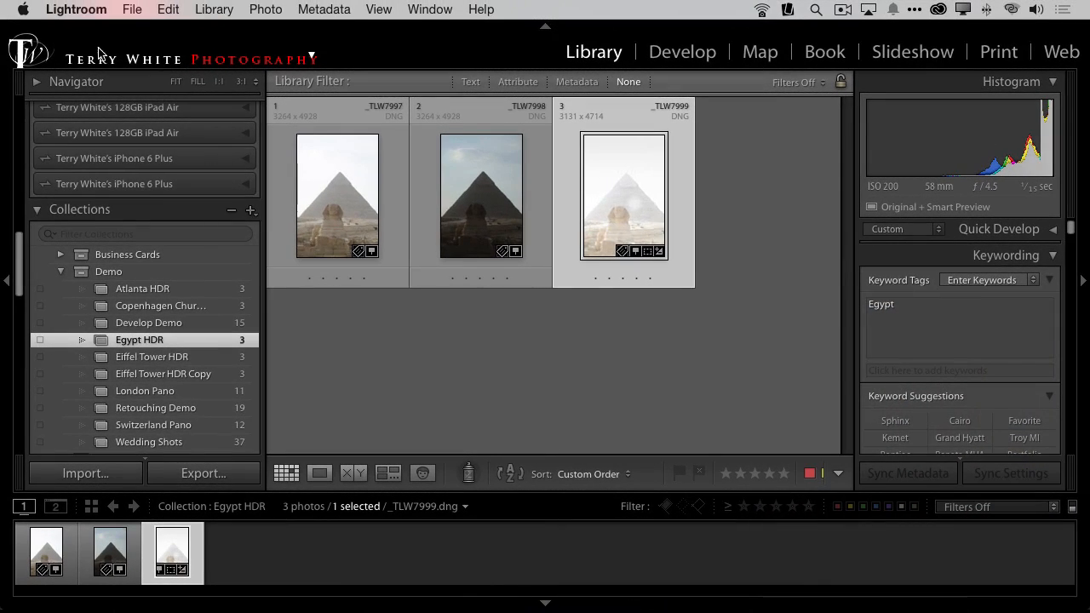
Step: Look through the plug-in extras for importing Aperture and iPhoto libraries without running any of them
{"action": "left_click", "coordinate": [126, 9]}
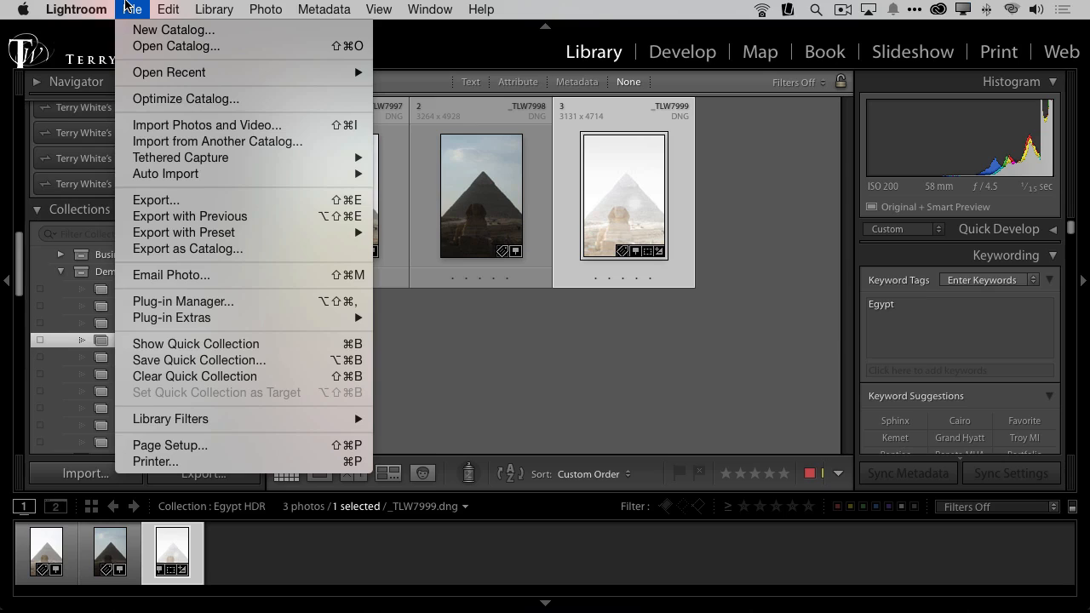
{"action": "mouse_move", "coordinate": [265, 322]}
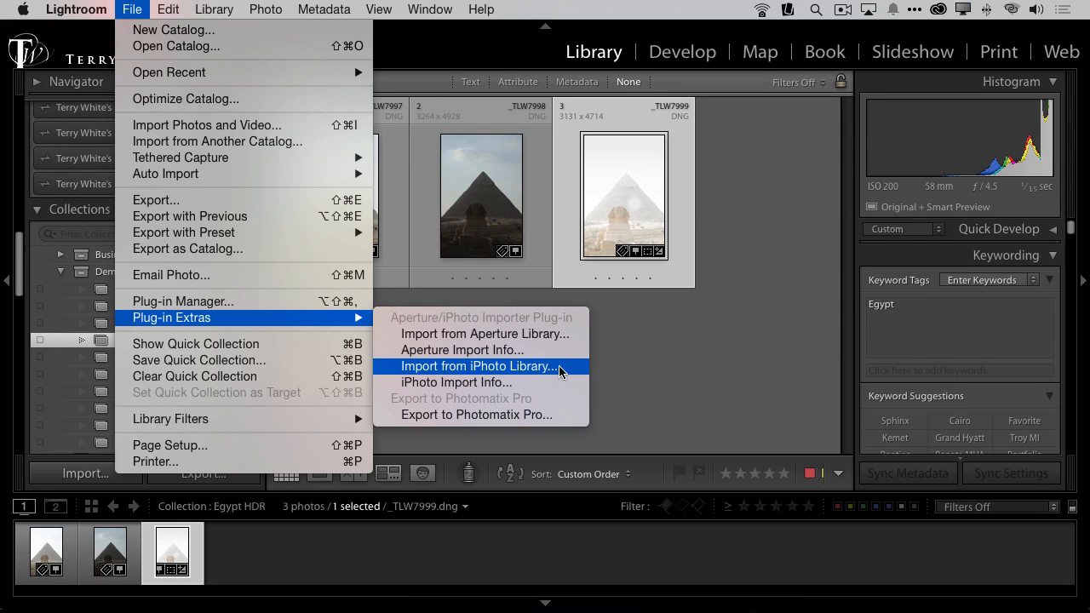
{"action": "left_click", "coordinate": [749, 326]}
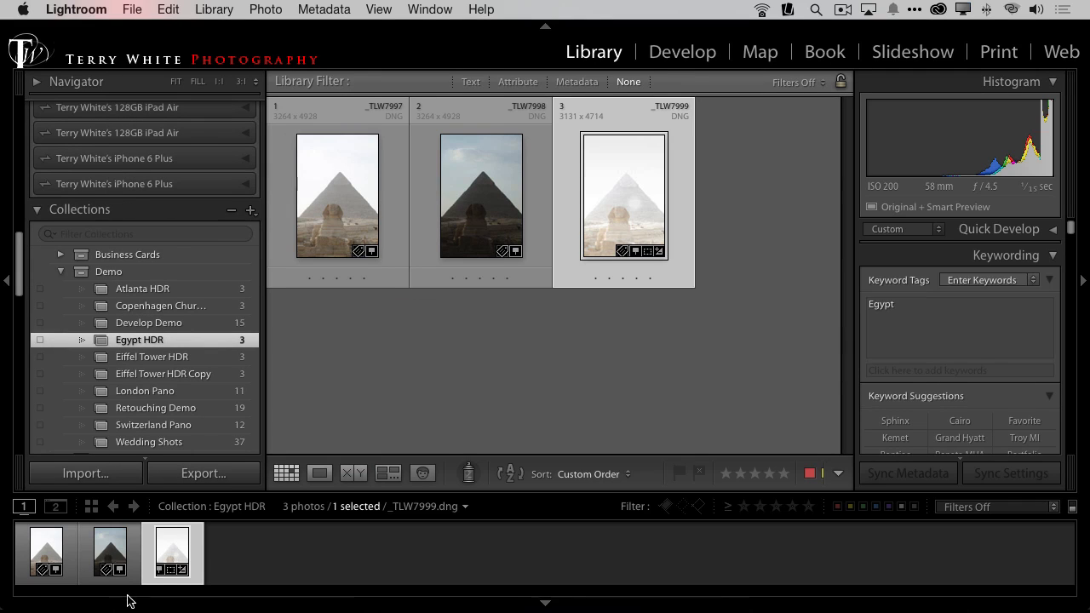
Step: Switch to Finder, open the Originals folder of the Lightroom CC demo assets, and move its window aside
{"action": "mouse_move", "coordinate": [130, 607]}
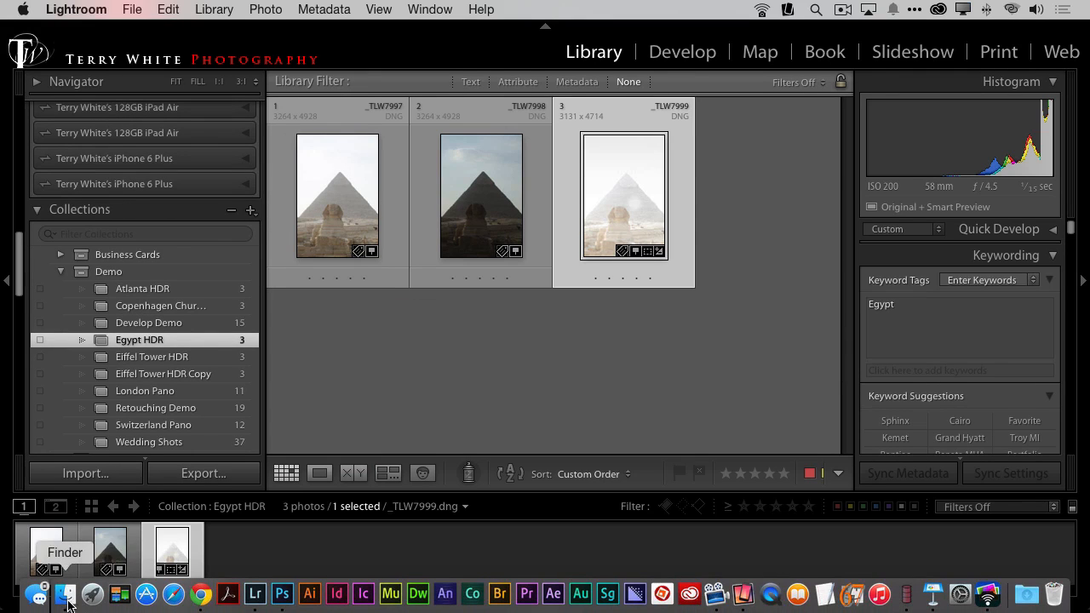
{"action": "left_click", "coordinate": [66, 596]}
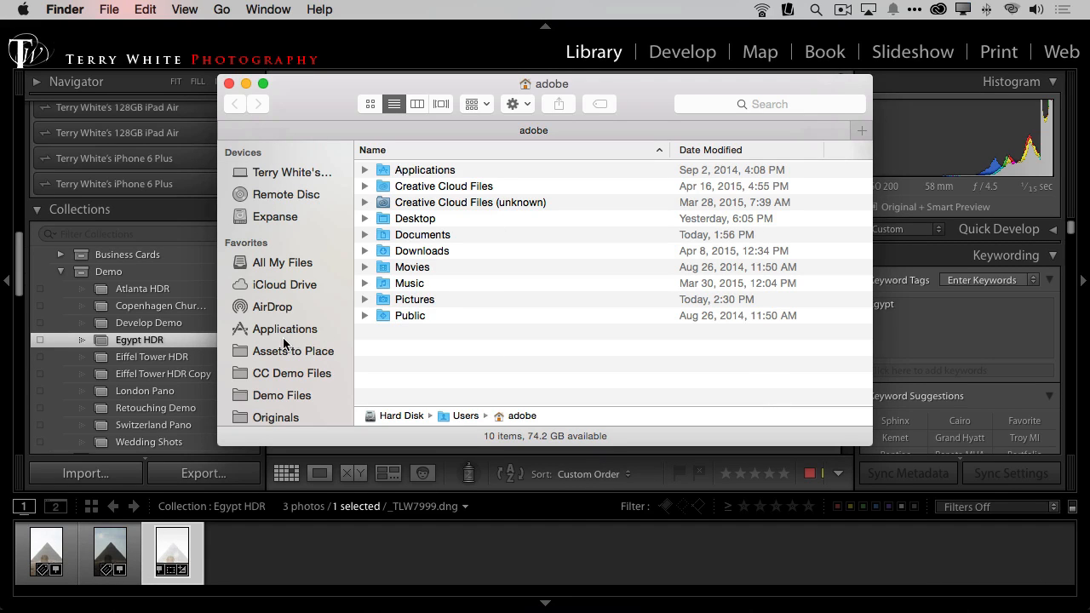
{"action": "left_click", "coordinate": [294, 373]}
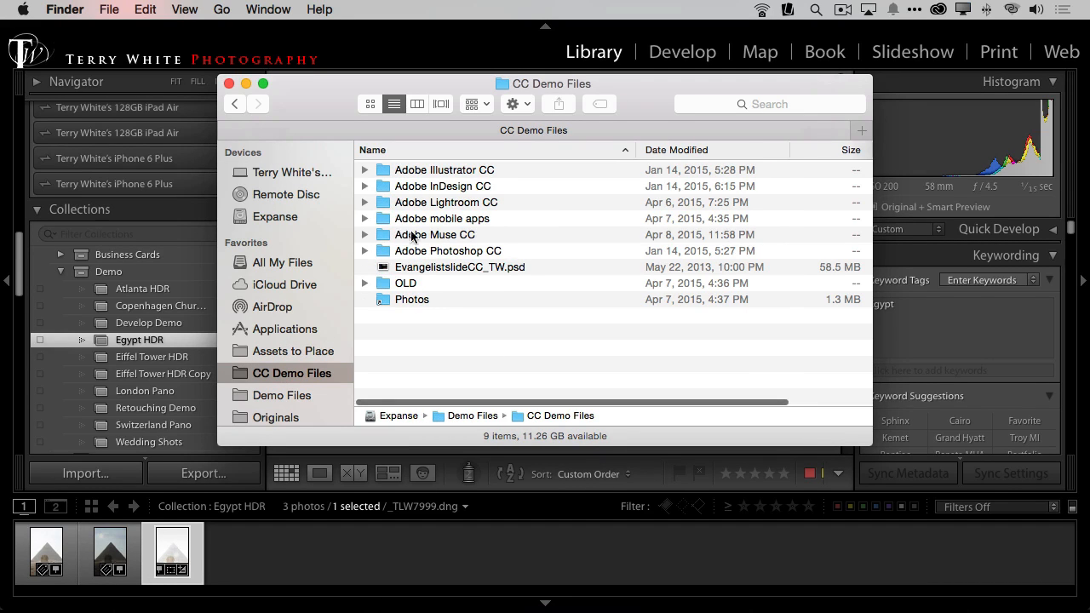
{"action": "double_click", "coordinate": [424, 202]}
{"action": "scroll", "coordinate": [613, 277], "scroll_direction": "up", "scroll_amount": 5}
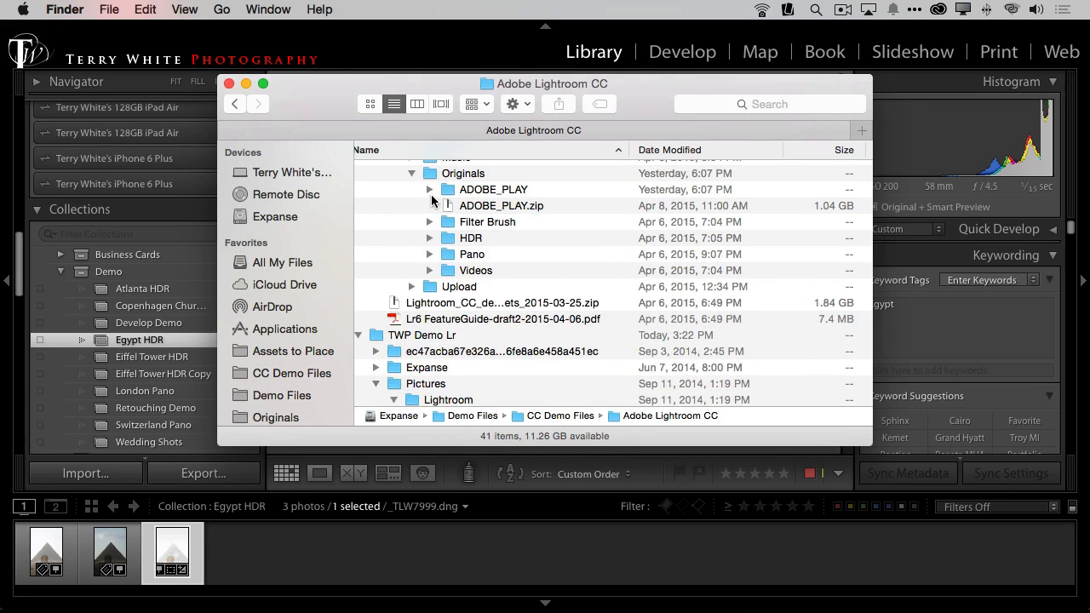
{"action": "double_click", "coordinate": [429, 177]}
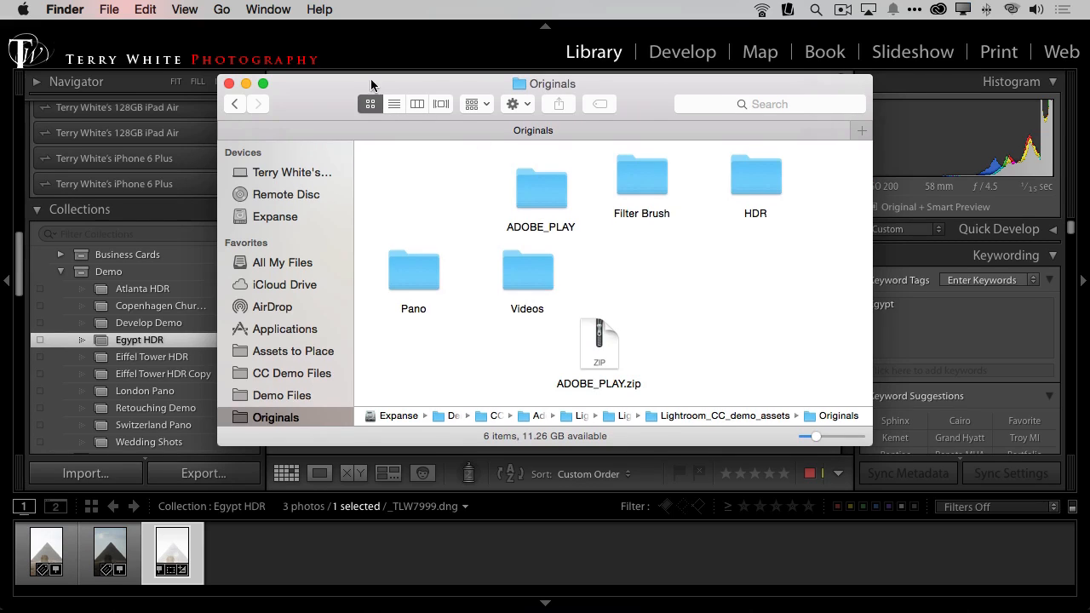
{"action": "left_click_drag", "start_coordinate": [369, 93], "coordinate": [638, 125]}
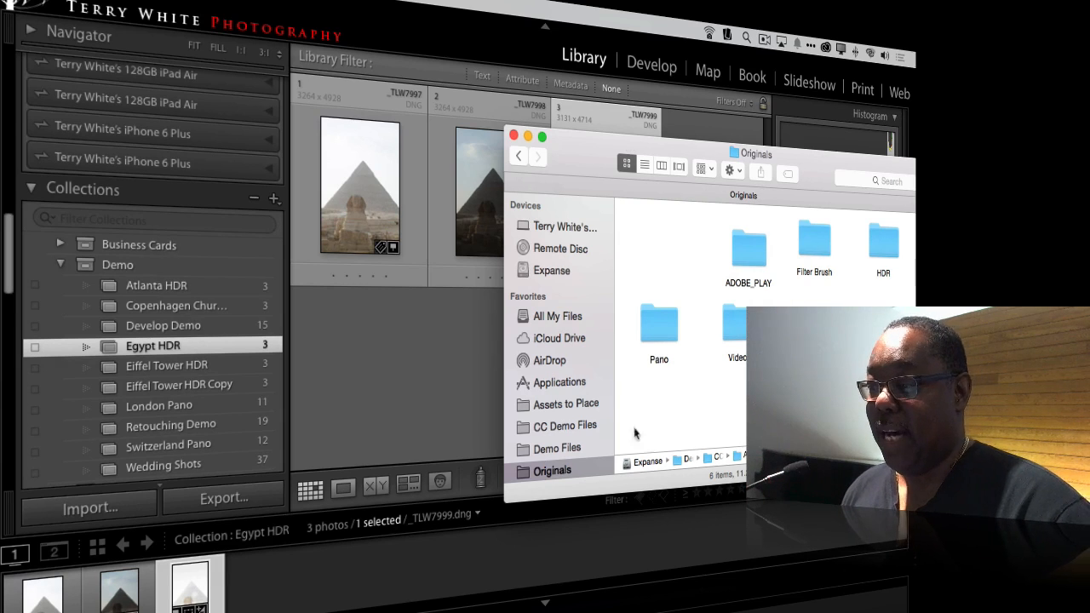
Step: Check the ADOBE_PLAY folder's path, examine its image files in list view, and return to the Originals folder
{"action": "left_click", "coordinate": [745, 255]}
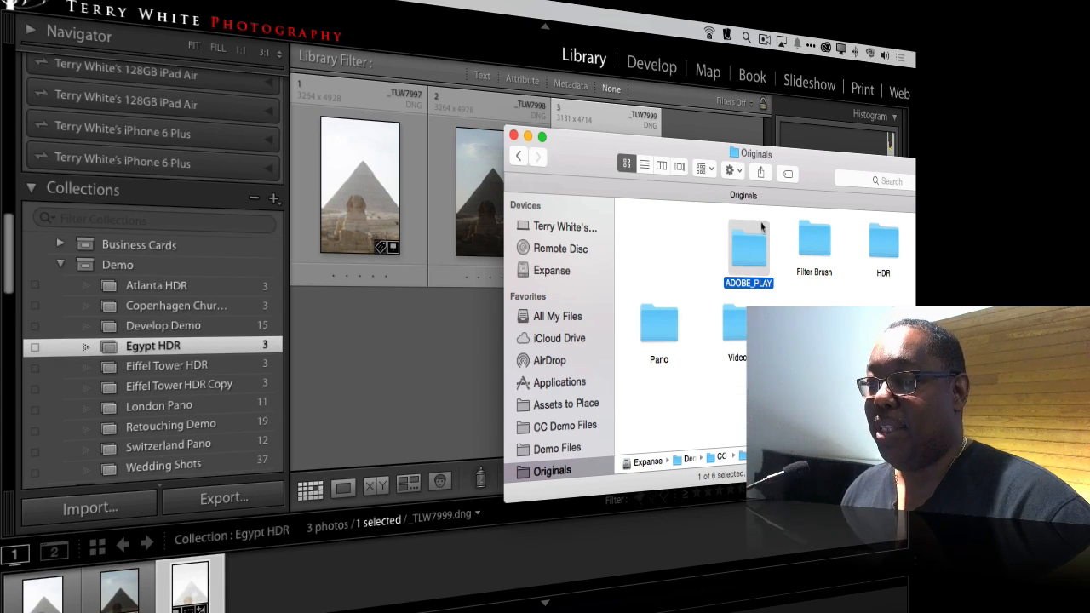
{"action": "left_click", "coordinate": [758, 155], "text": "super"}
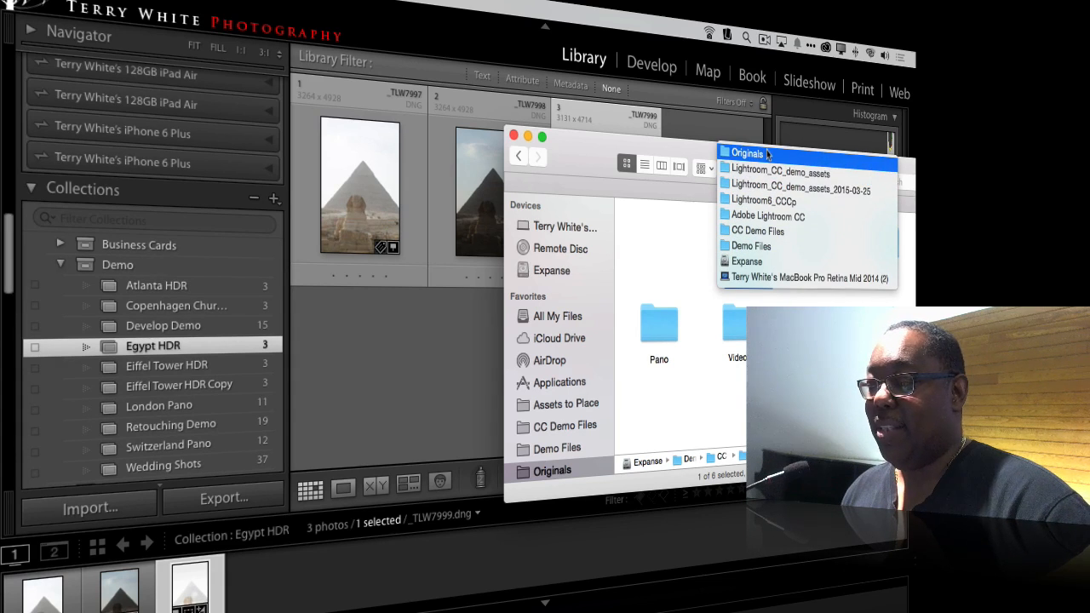
{"action": "left_click", "coordinate": [688, 238]}
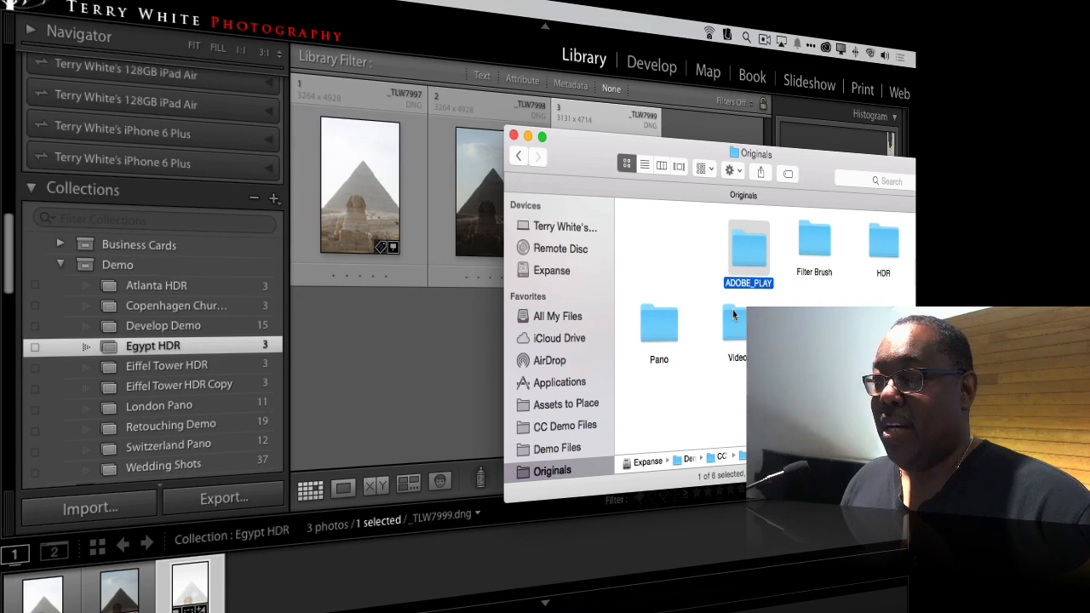
{"action": "double_click", "coordinate": [743, 247]}
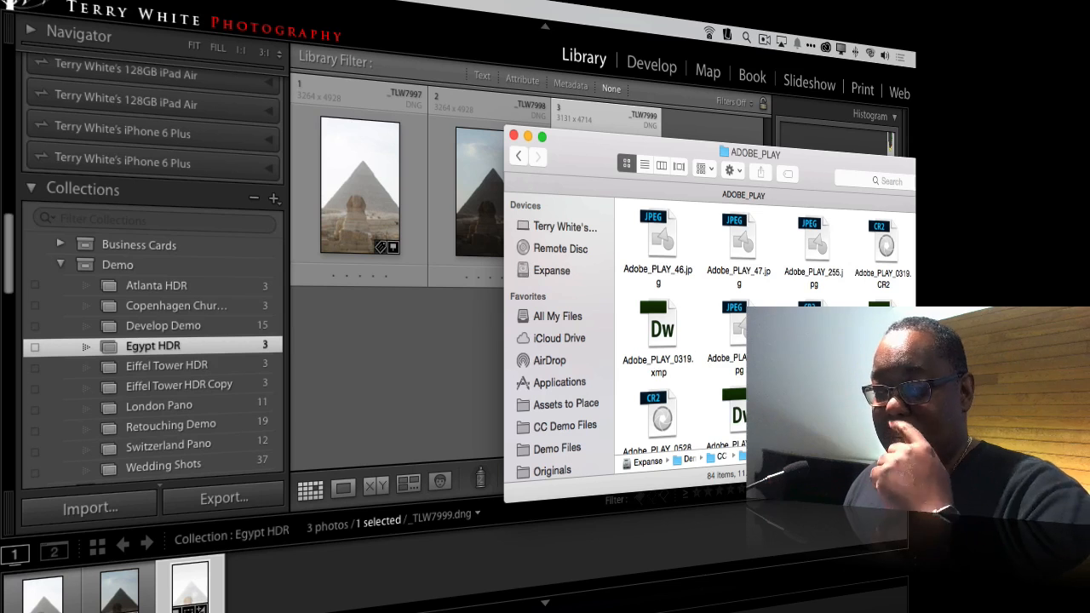
{"action": "left_click", "coordinate": [645, 164]}
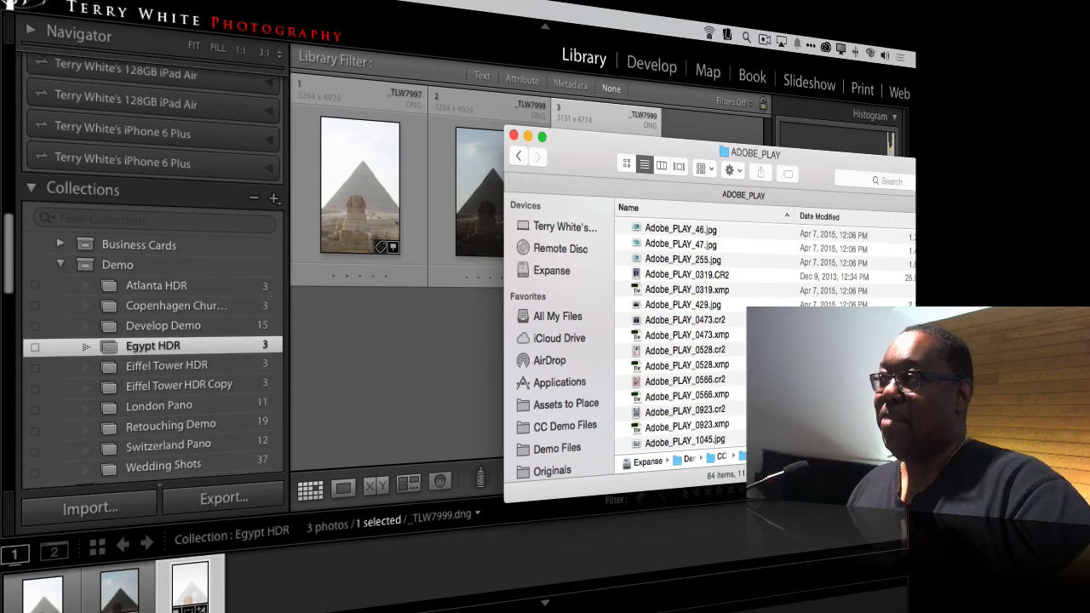
{"action": "left_click", "coordinate": [720, 276]}
{"action": "scroll", "coordinate": [720, 281], "scroll_direction": "down", "scroll_amount": 5}
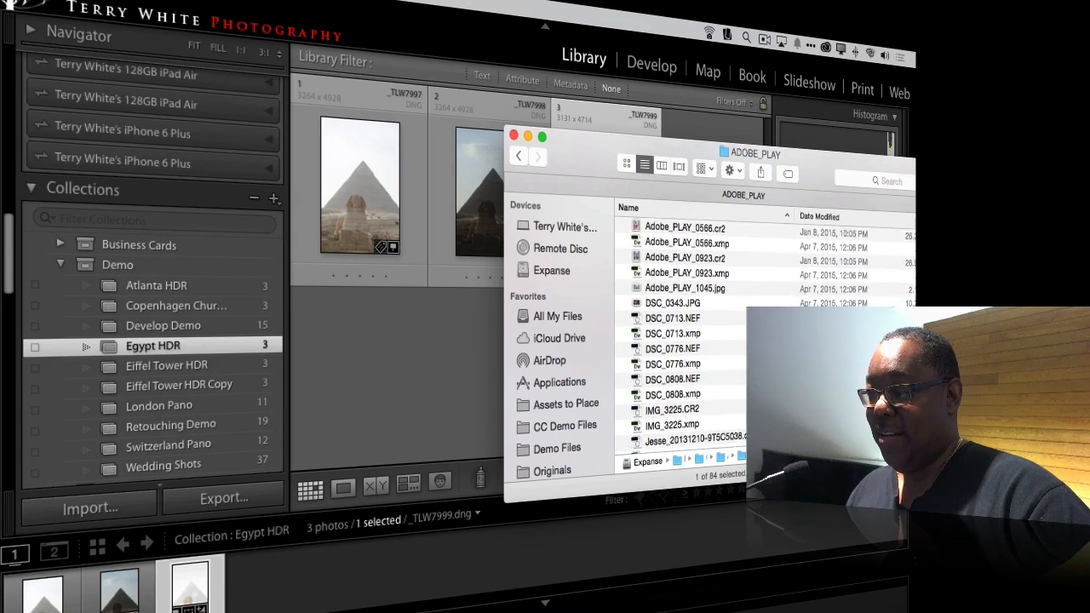
{"action": "left_click", "coordinate": [686, 316]}
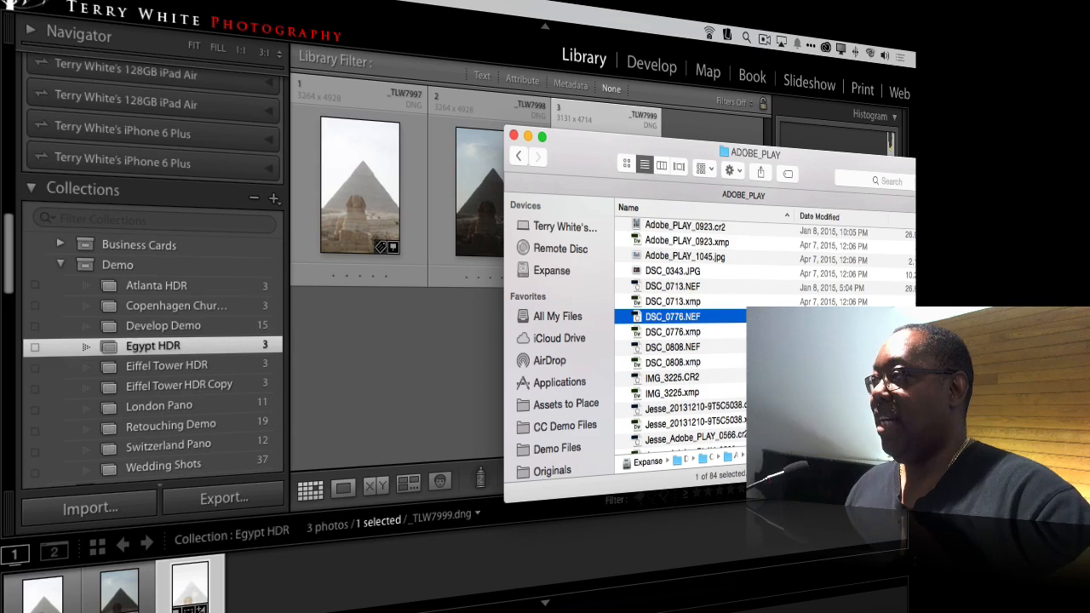
{"action": "left_click", "coordinate": [518, 158]}
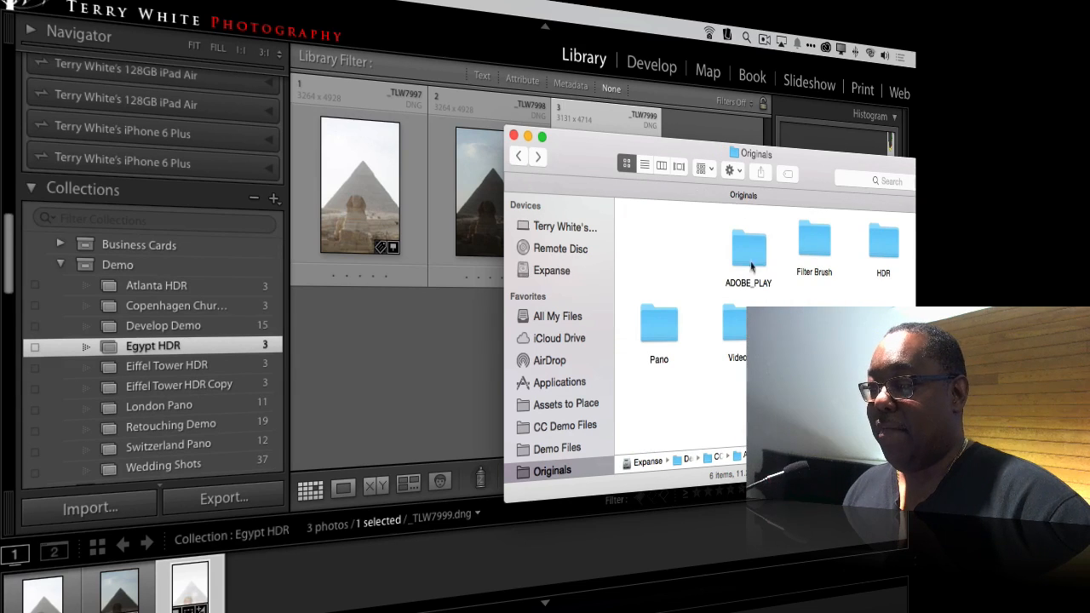
Step: Send the ADOBE_PLAY folder to Lightroom for import and exclude the two photos ending in 9T5C5907.cr2 and 9T5C5962.cr2
{"action": "left_click_drag", "start_coordinate": [751, 266], "coordinate": [256, 601]}
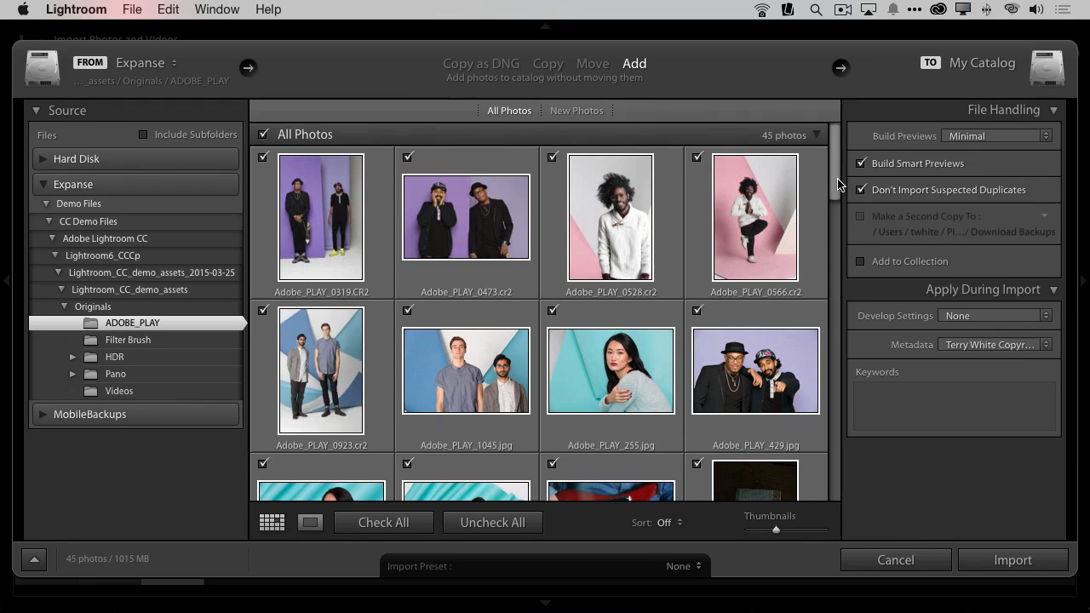
{"action": "left_click_drag", "start_coordinate": [838, 184], "coordinate": [840, 279]}
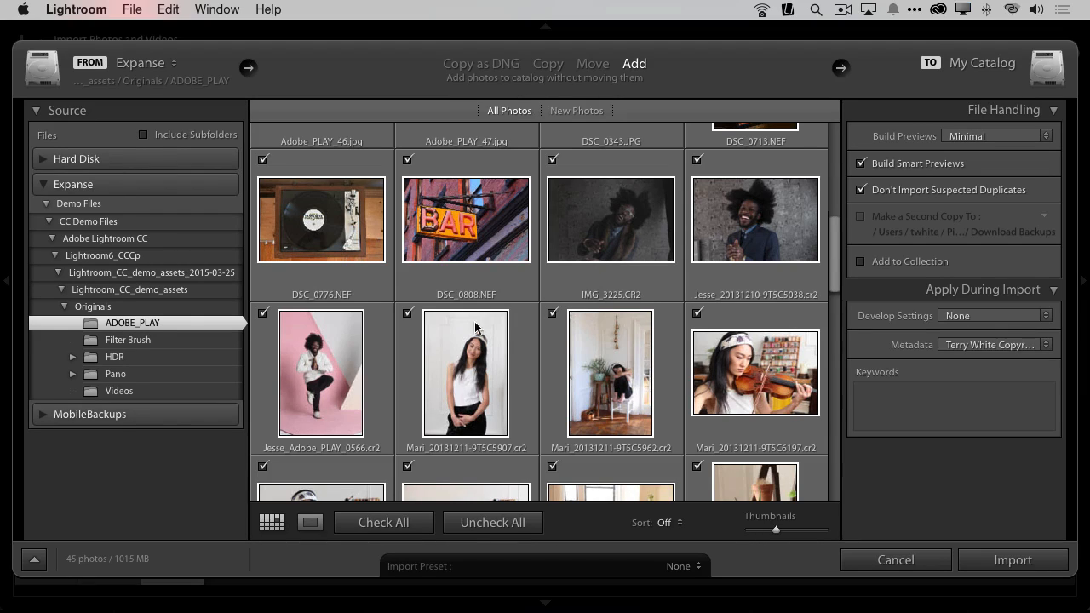
{"action": "left_click", "coordinate": [407, 313]}
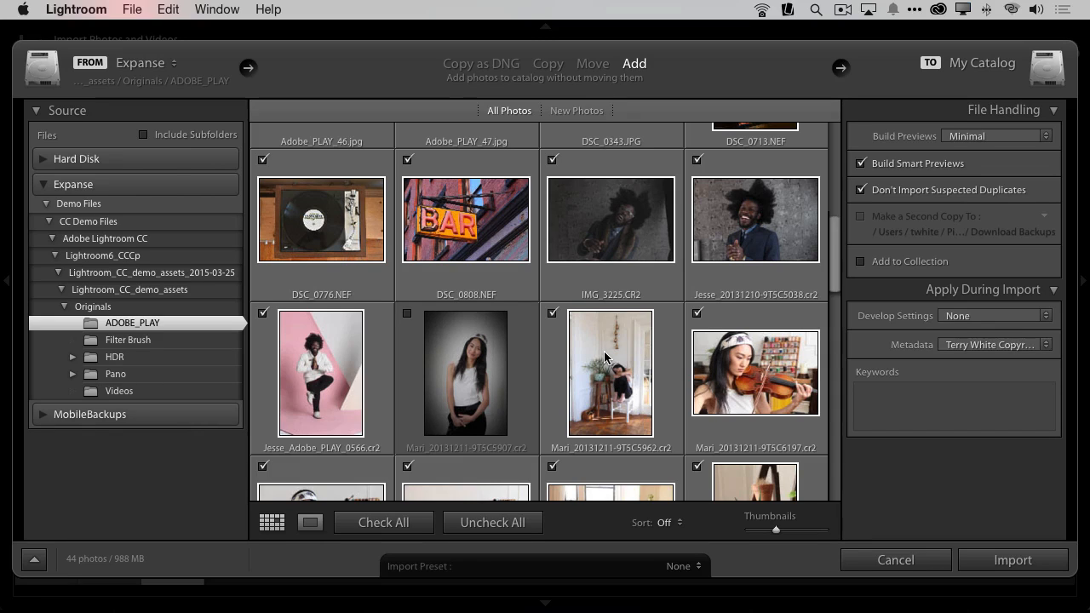
{"action": "mouse_move", "coordinate": [601, 358]}
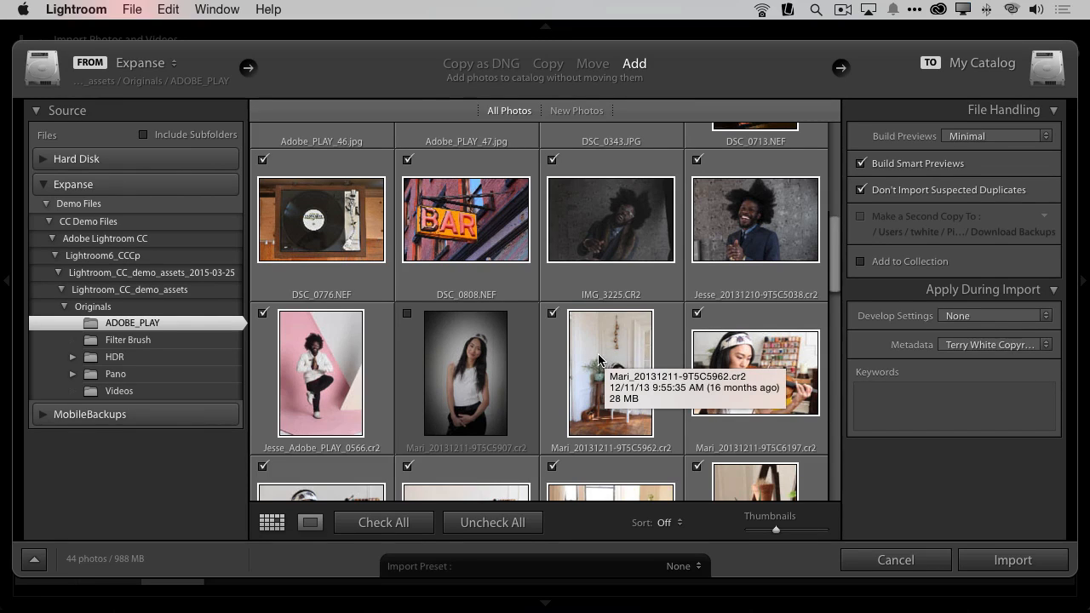
{"action": "scroll", "coordinate": [599, 360], "scroll_direction": "down", "scroll_amount": 3}
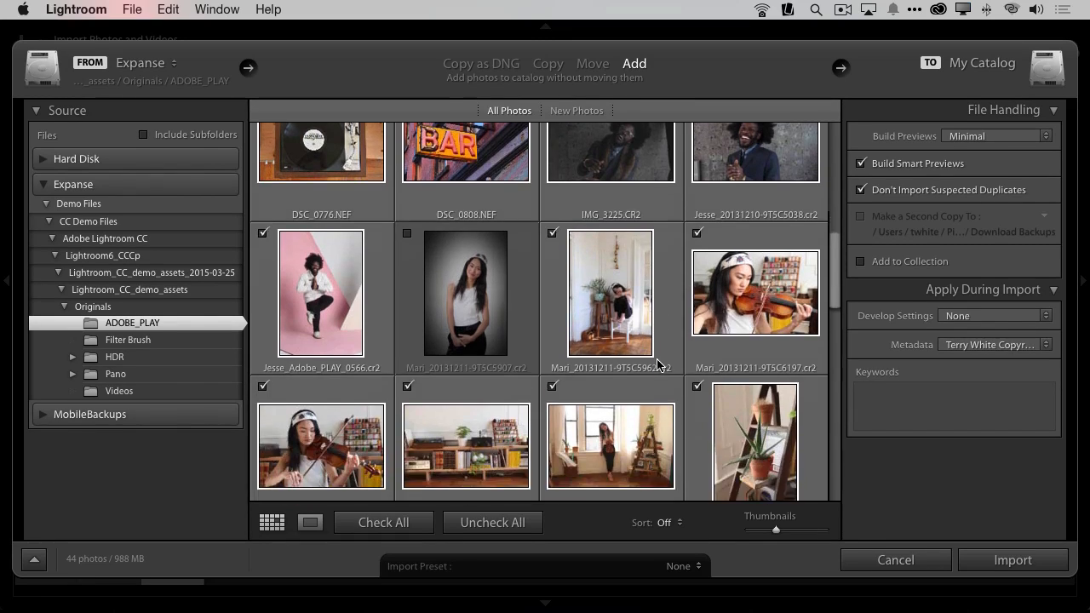
{"action": "left_click", "coordinate": [552, 193]}
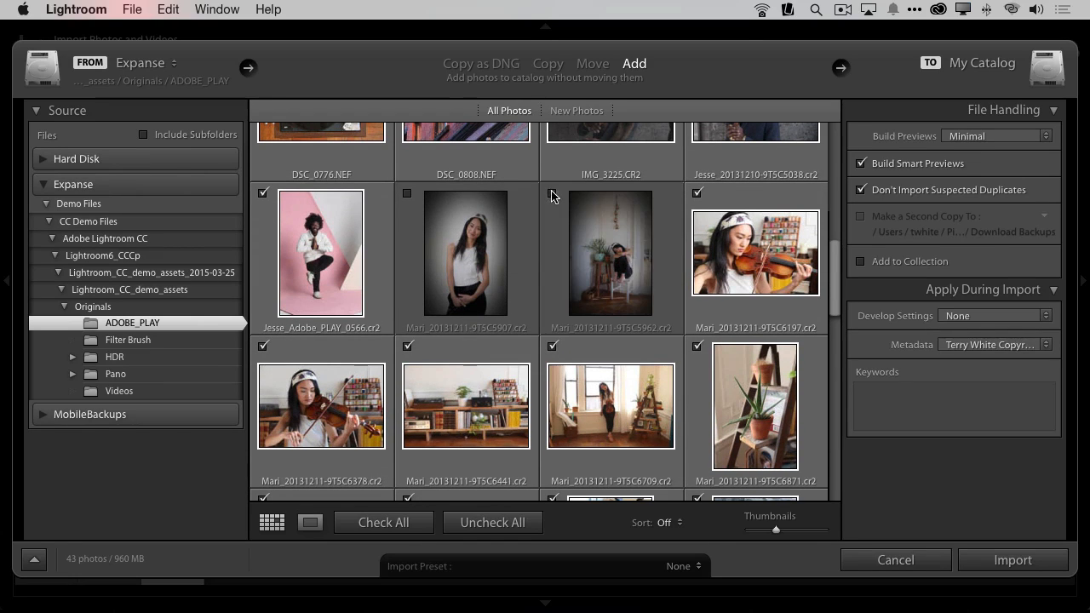
{"action": "scroll", "coordinate": [702, 295], "scroll_direction": "up", "scroll_amount": 2}
{"action": "scroll", "coordinate": [702, 294], "scroll_direction": "up", "scroll_amount": 5}
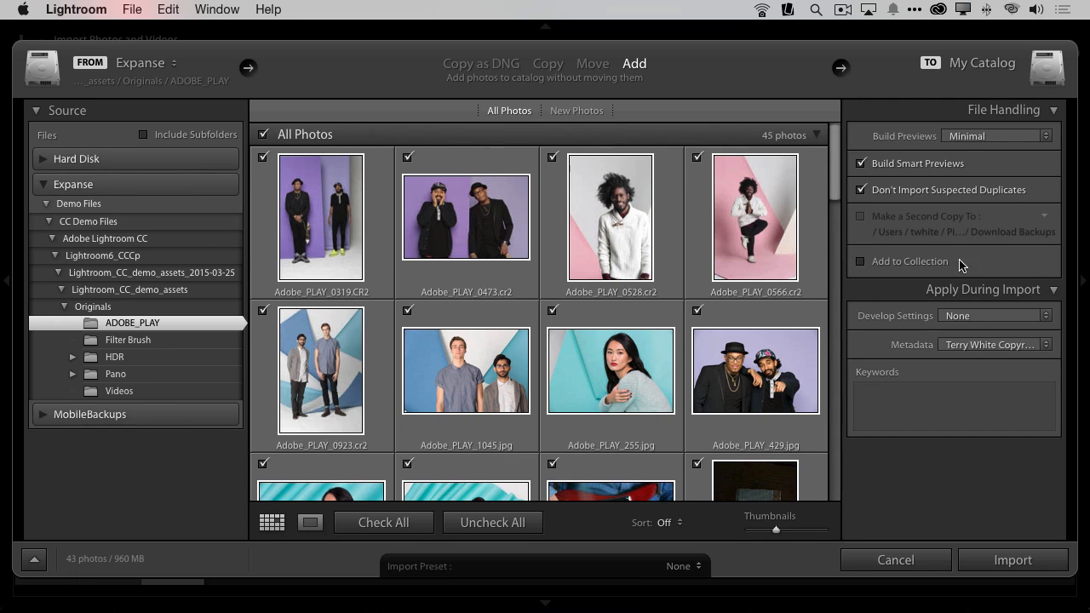
Step: Add the photos to a new collection named Adobe PLAY in the Demo set, synced with Lightroom mobile, and run the import
{"action": "key", "text": "alt"}
{"action": "left_click", "coordinate": [881, 266]}
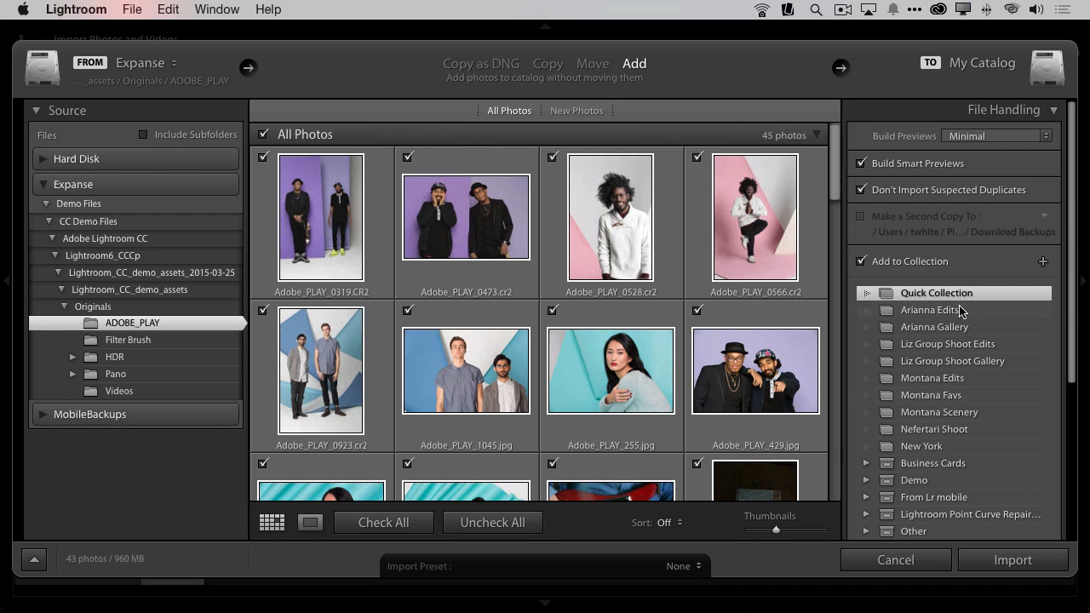
{"action": "left_click", "coordinate": [1043, 261]}
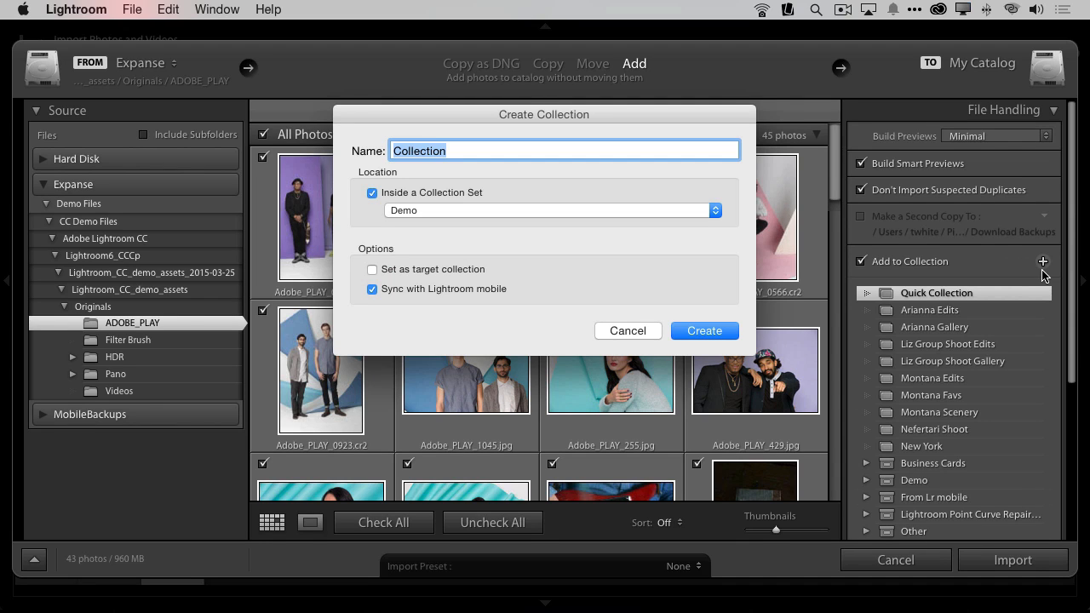
{"action": "type", "text": "Adobe PLA"}
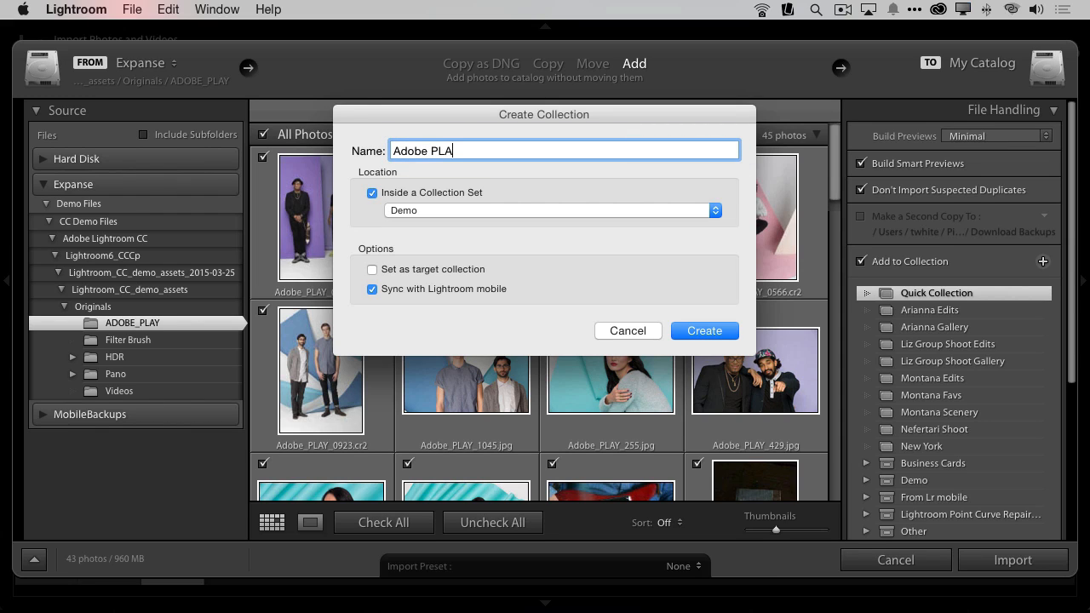
{"action": "type", "text": "Y"}
{"action": "left_click", "coordinate": [436, 211]}
{"action": "left_click", "coordinate": [429, 213]}
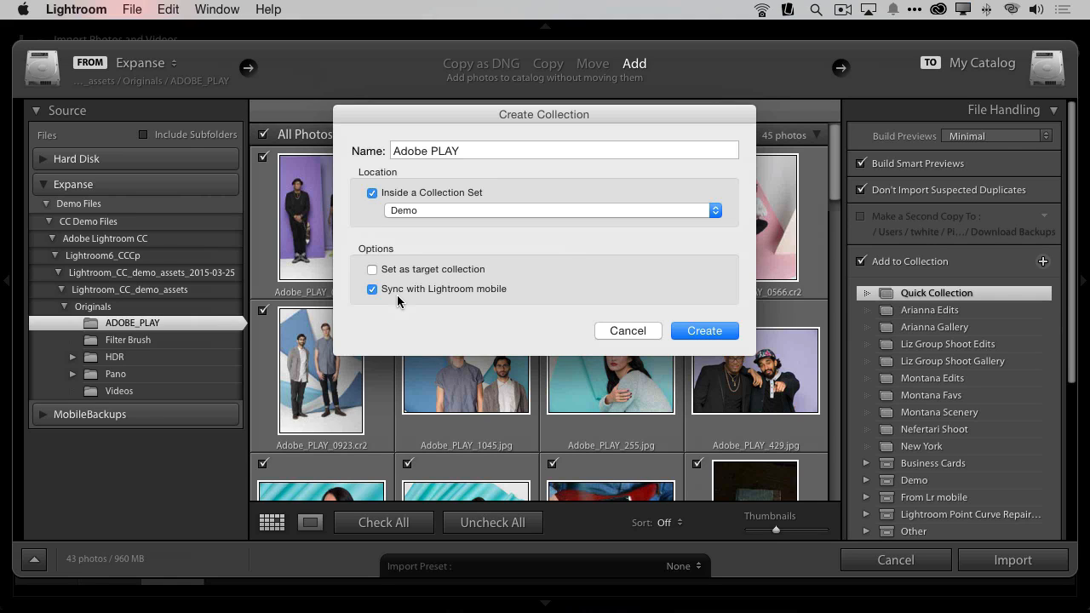
{"action": "left_click", "coordinate": [722, 331]}
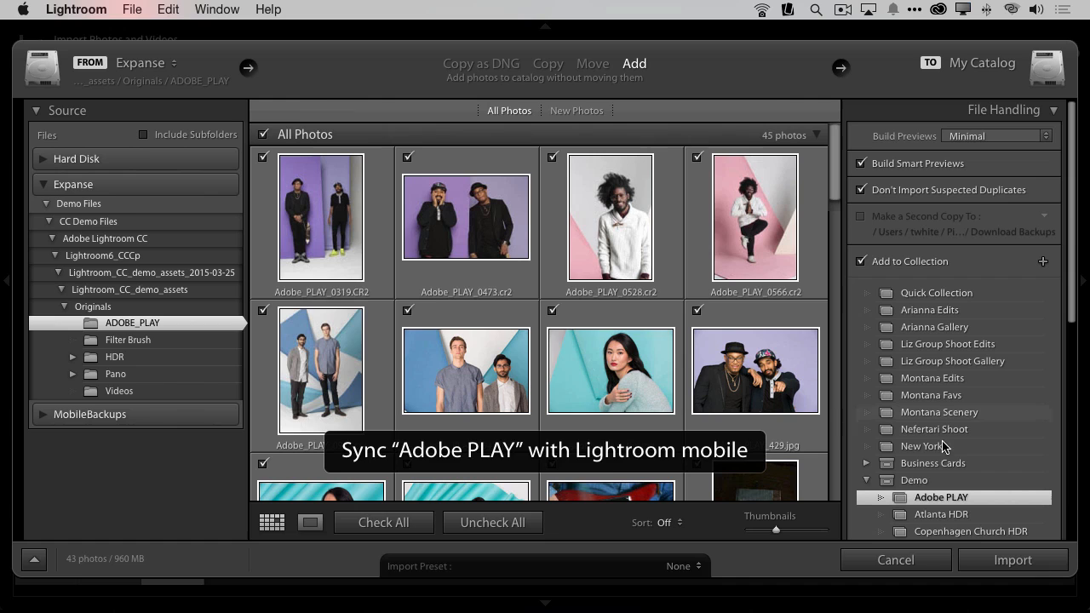
{"action": "left_click", "coordinate": [1025, 555]}
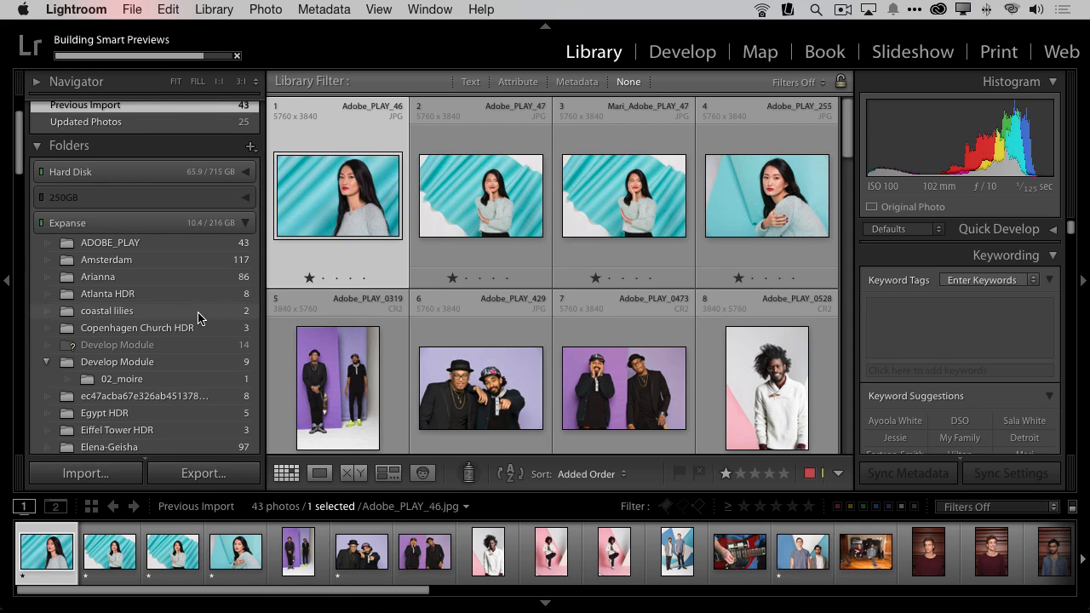
Step: Find the Adobe PLAY collection in the Demo set and open the Egypt HDR collection
{"action": "scroll", "coordinate": [197, 320], "scroll_direction": "down", "scroll_amount": 5}
{"action": "scroll", "coordinate": [198, 321], "scroll_direction": "down", "scroll_amount": 15}
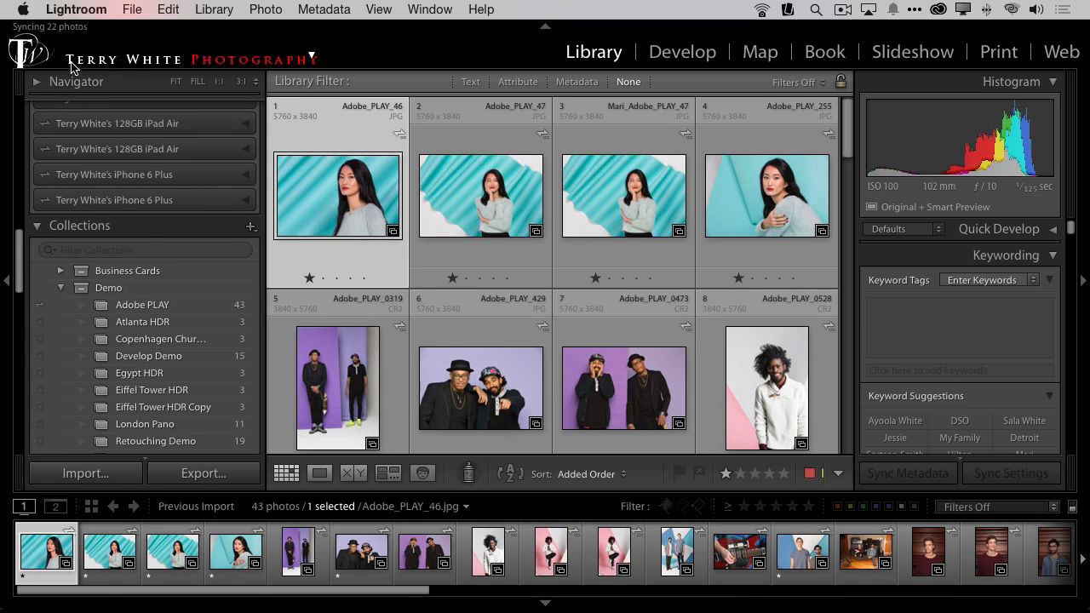
{"action": "key", "text": "alt"}
{"action": "scroll", "coordinate": [162, 268], "scroll_direction": "down", "scroll_amount": 5}
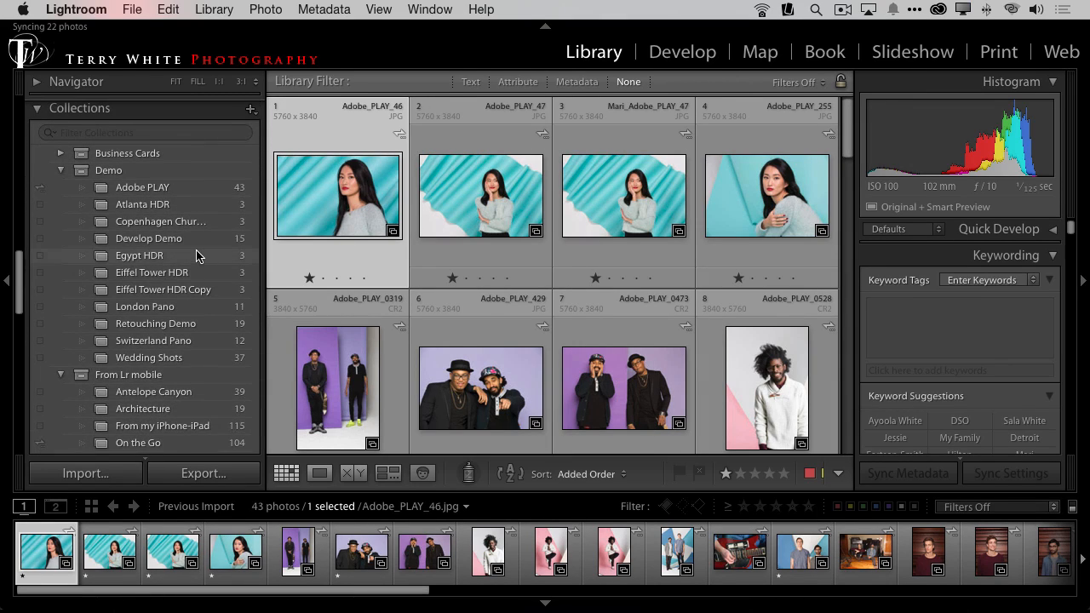
{"action": "left_click", "coordinate": [175, 258]}
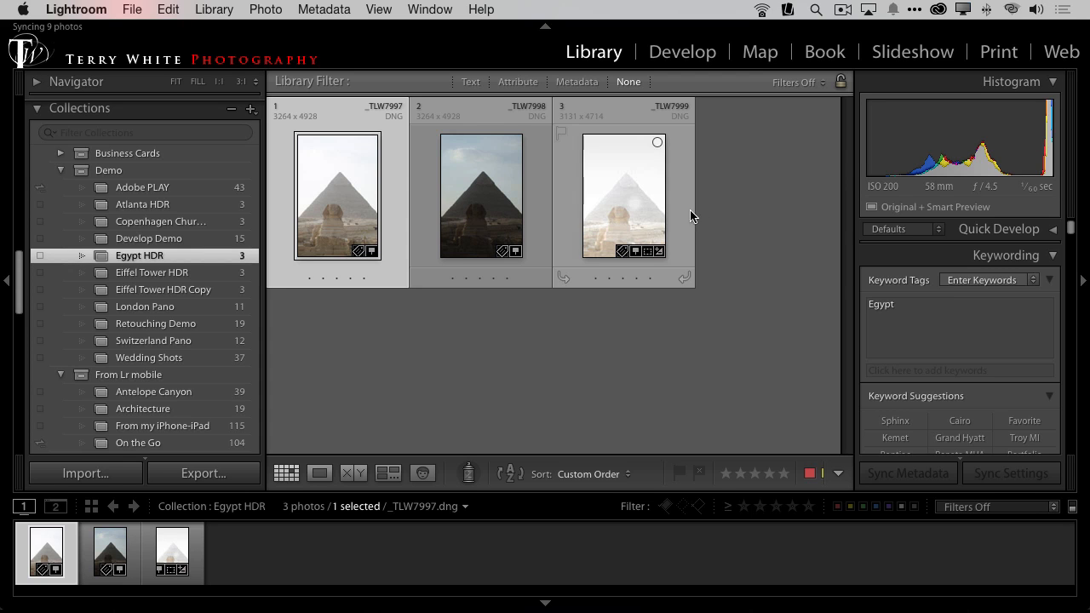
Step: Compare the three bracketed exposures of the pyramid full screen and return to the grid
{"action": "left_click", "coordinate": [628, 208]}
{"action": "key", "text": "f"}
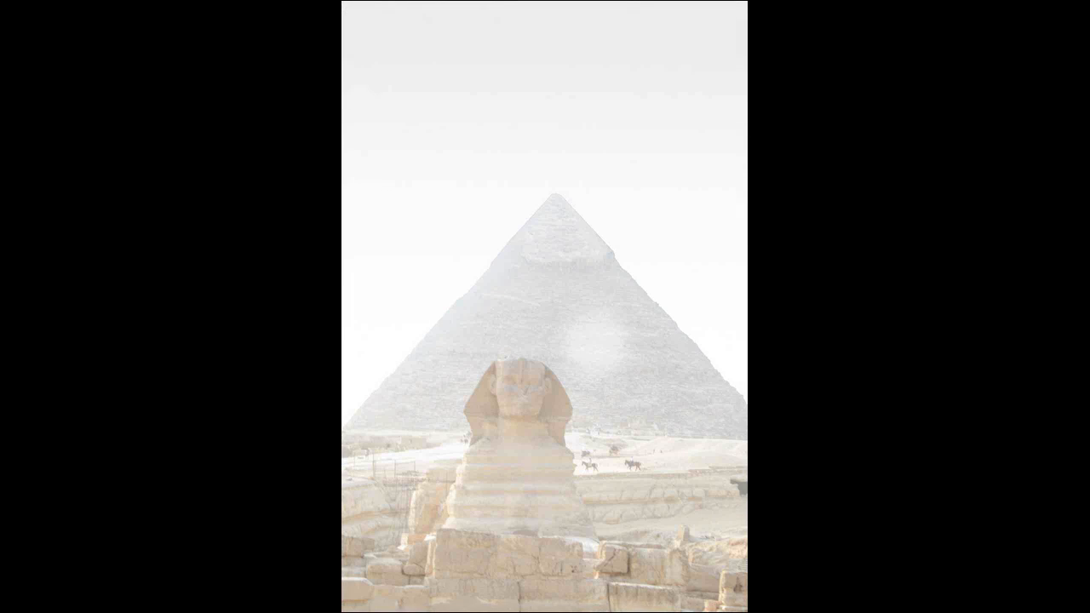
{"action": "key", "text": "Right"}
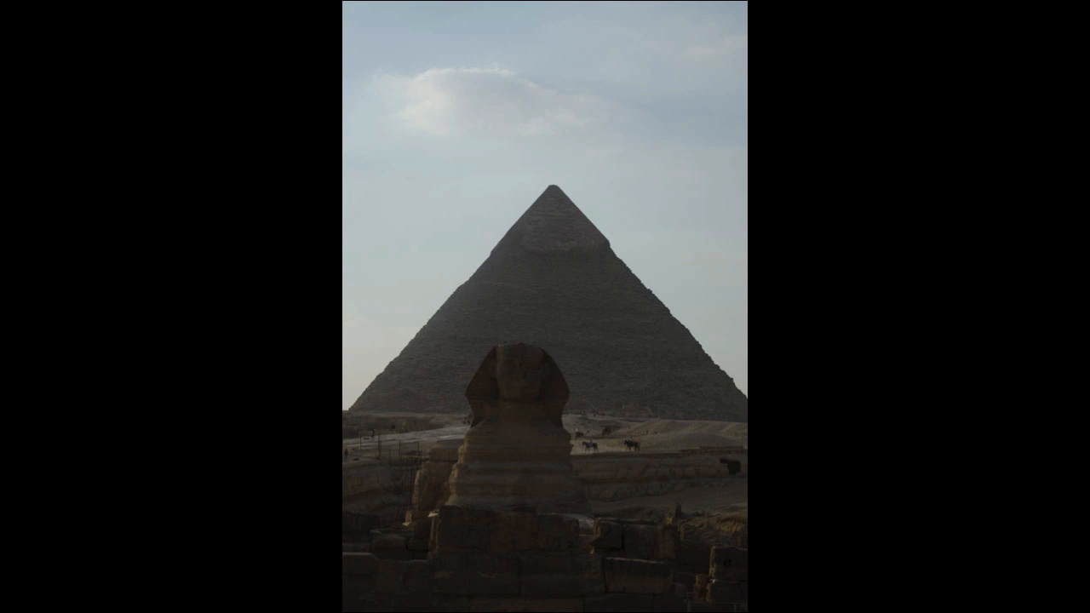
{"action": "key", "text": "Right"}
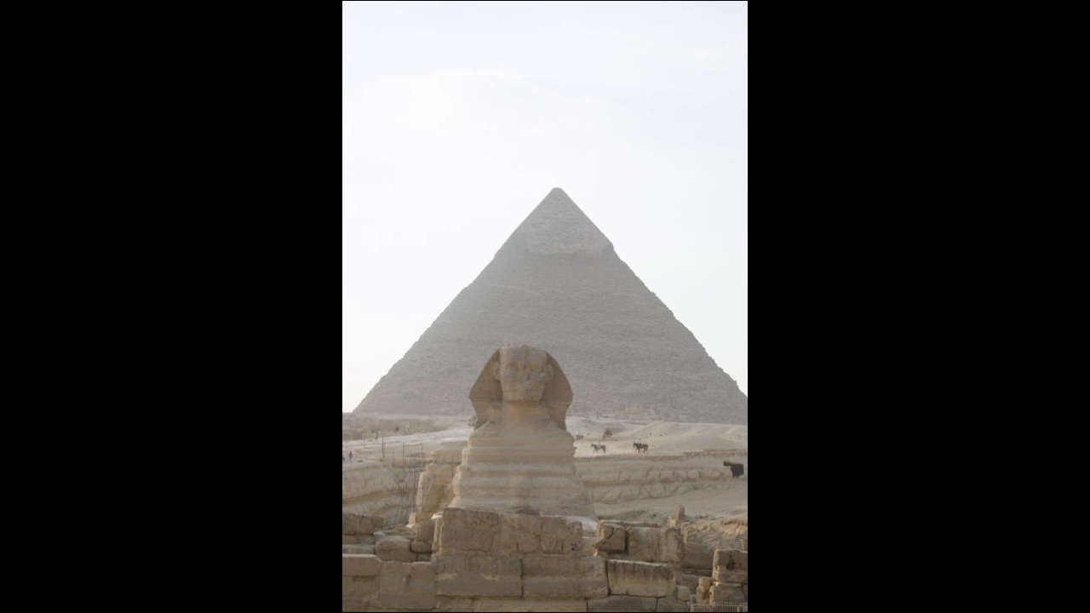
{"action": "key", "text": "f"}
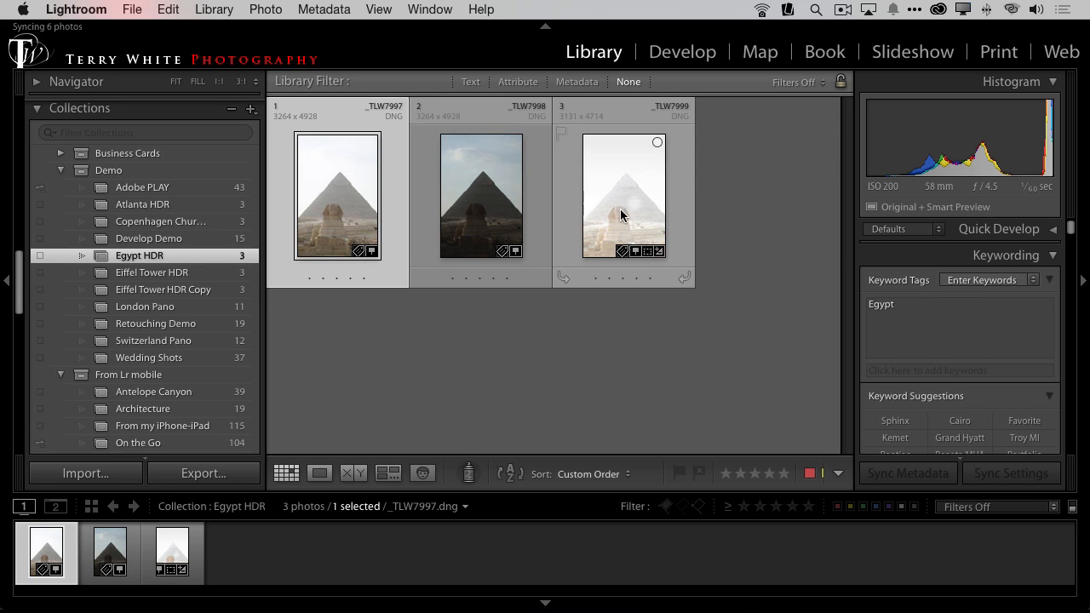
Step: Start an HDR Photo Merge of all three pyramid exposures with the Deghost Amount set to None
{"action": "key", "text": "super+a"}
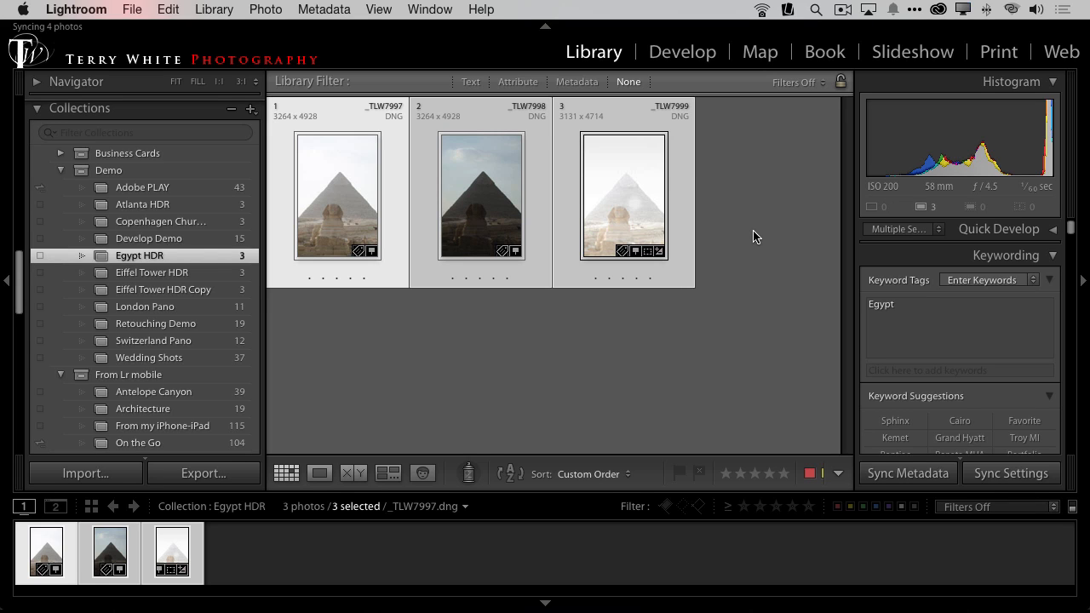
{"action": "right_click", "coordinate": [630, 197]}
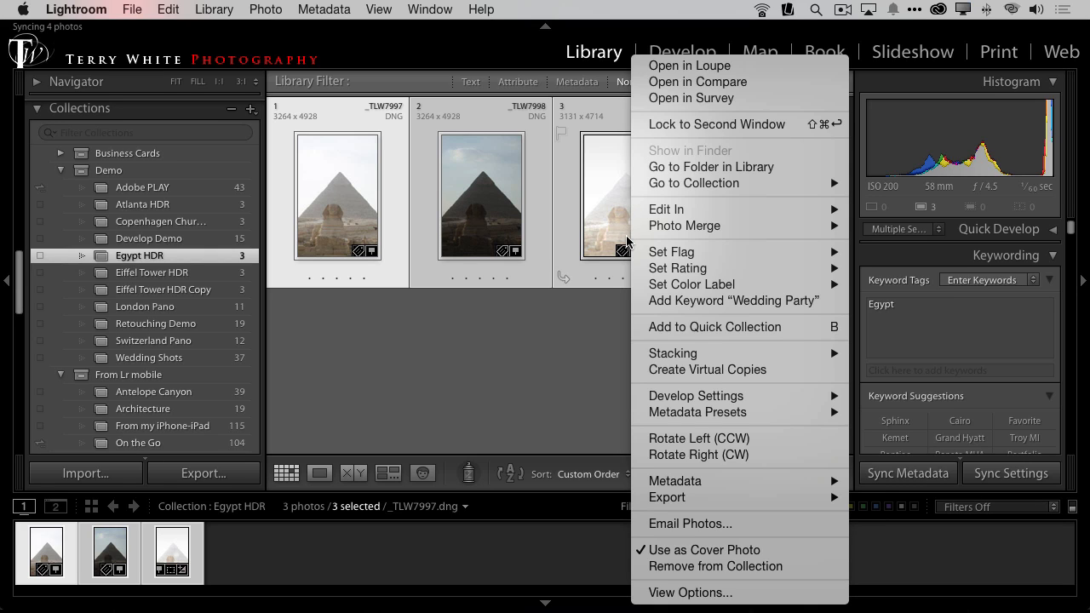
{"action": "mouse_move", "coordinate": [730, 227]}
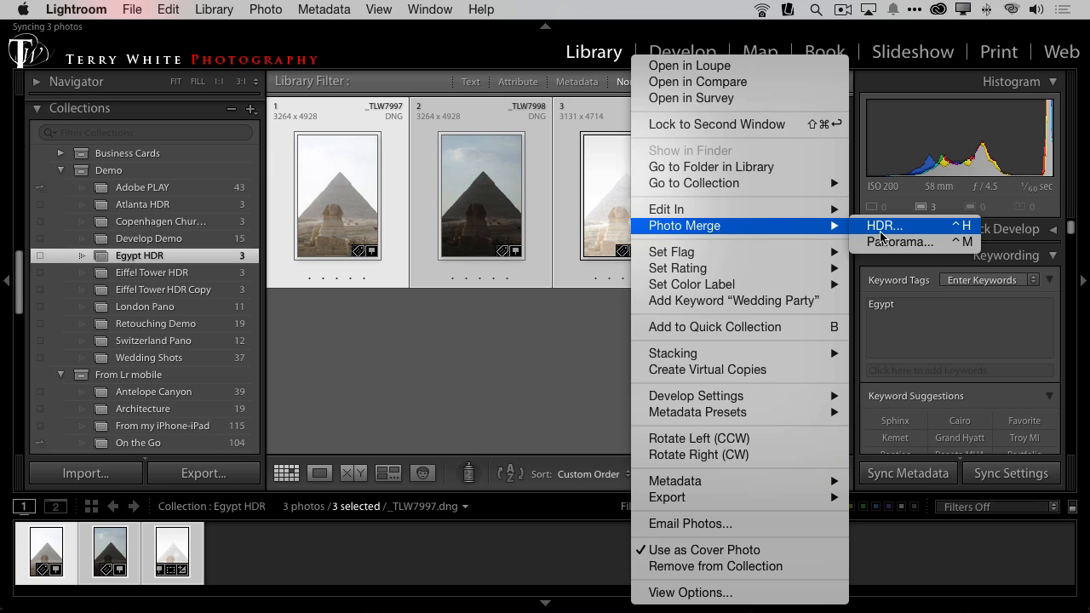
{"action": "left_click", "coordinate": [884, 226]}
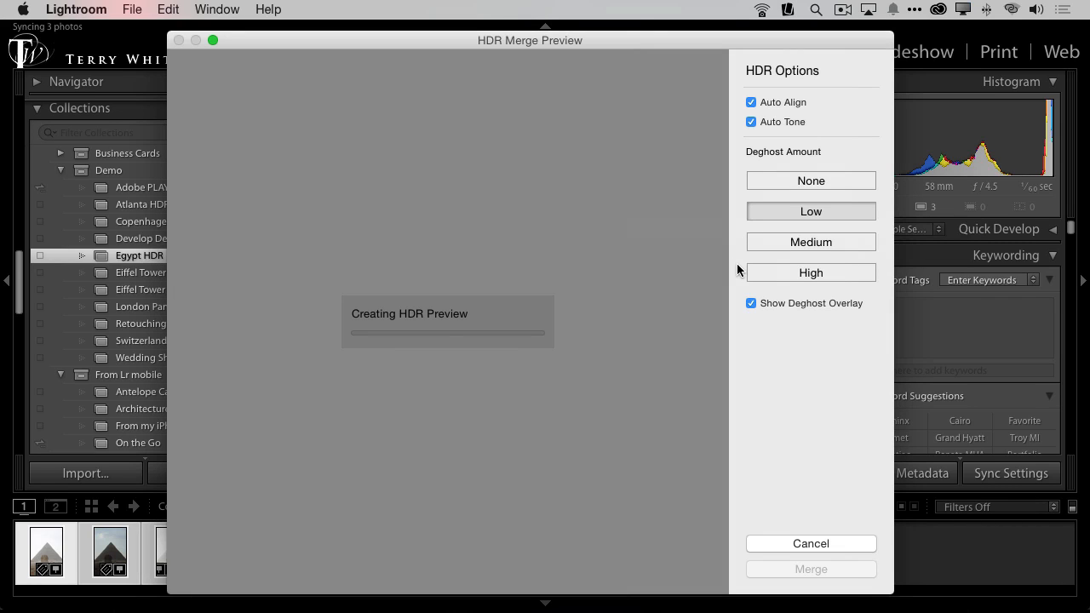
{"action": "left_click", "coordinate": [816, 183]}
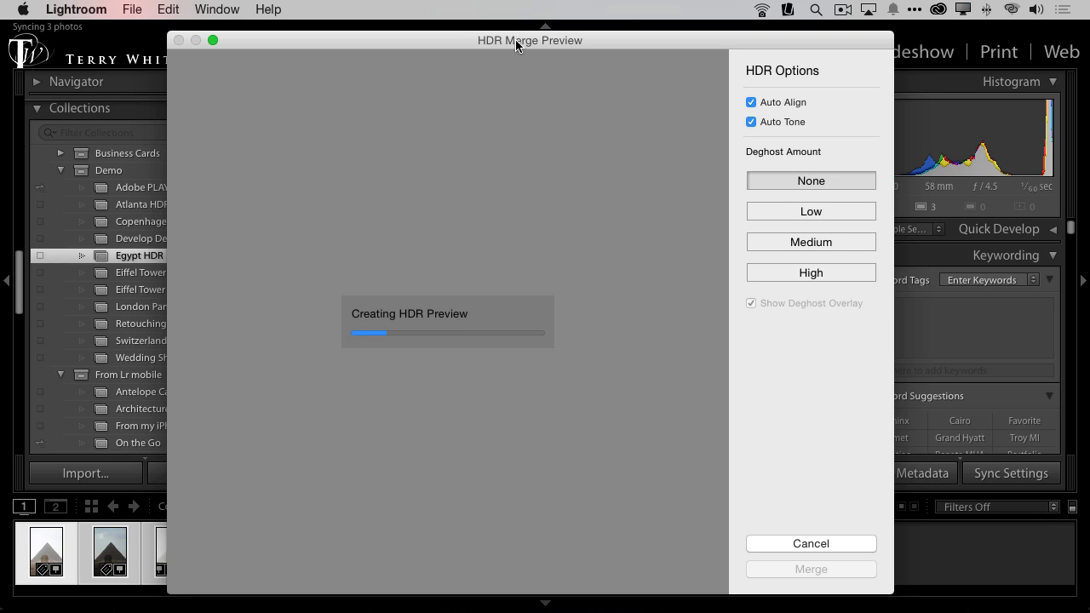
{"action": "left_click_drag", "start_coordinate": [515, 39], "coordinate": [468, 28]}
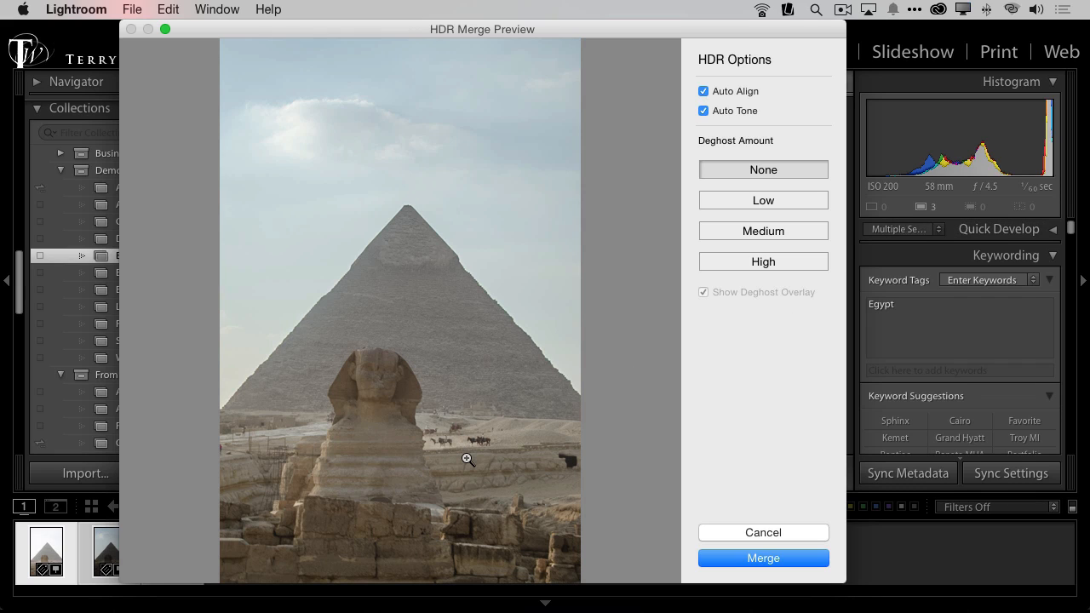
Step: Set the Deghost Amount to Low and merge the exposures into one HDR photo
{"action": "key", "text": "alt"}
{"action": "left_click", "coordinate": [771, 199]}
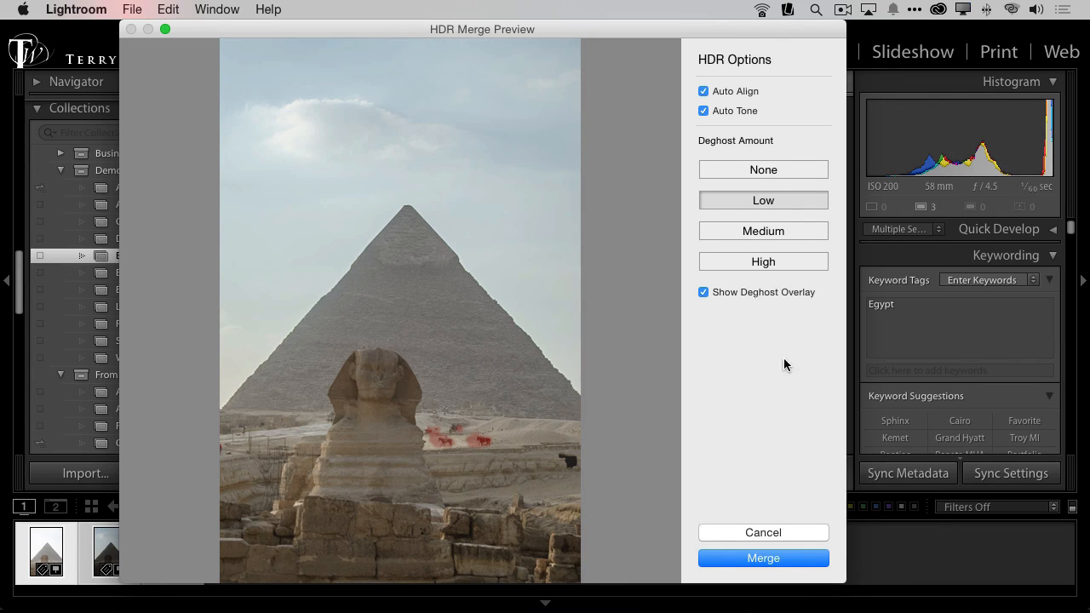
{"action": "left_click", "coordinate": [777, 562]}
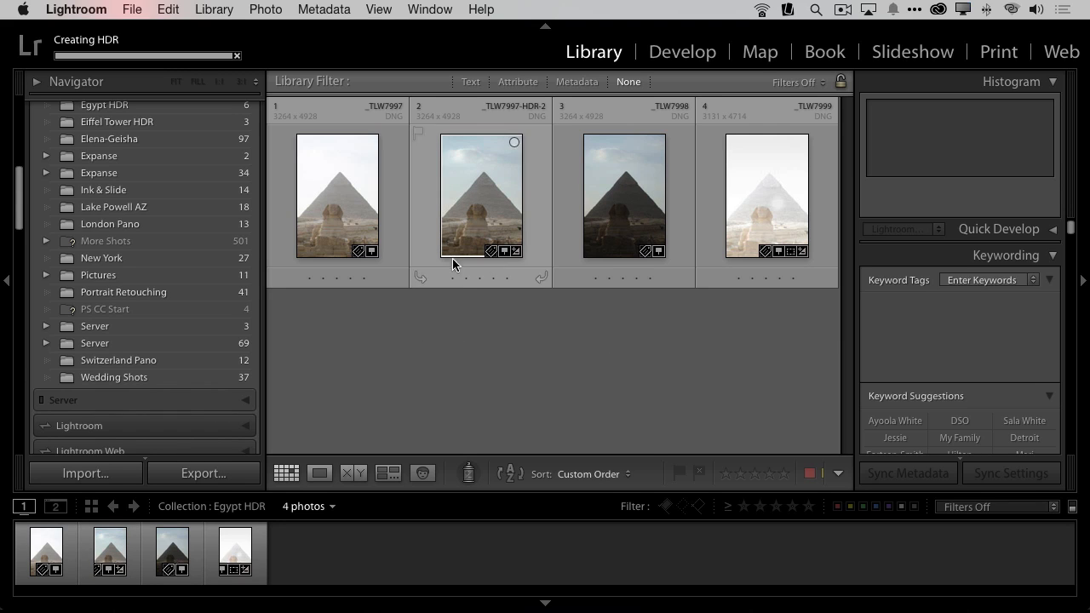
Step: Open _TLW7997-HDR-2.dng in Develop and crop away its white edges and a thin strip of sky
{"action": "left_click", "coordinate": [466, 228]}
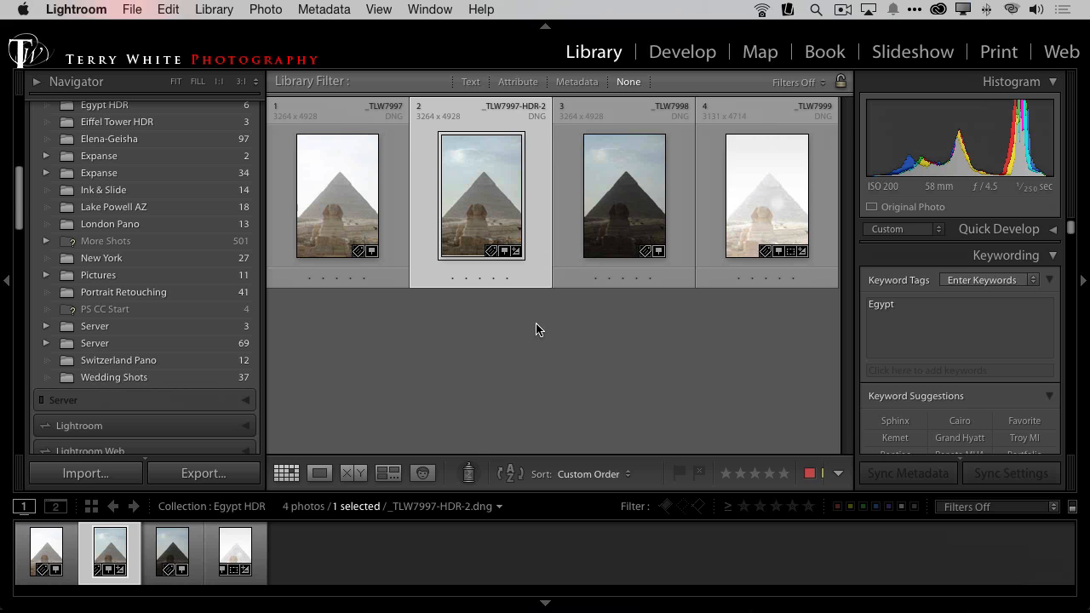
{"action": "key", "text": "e"}
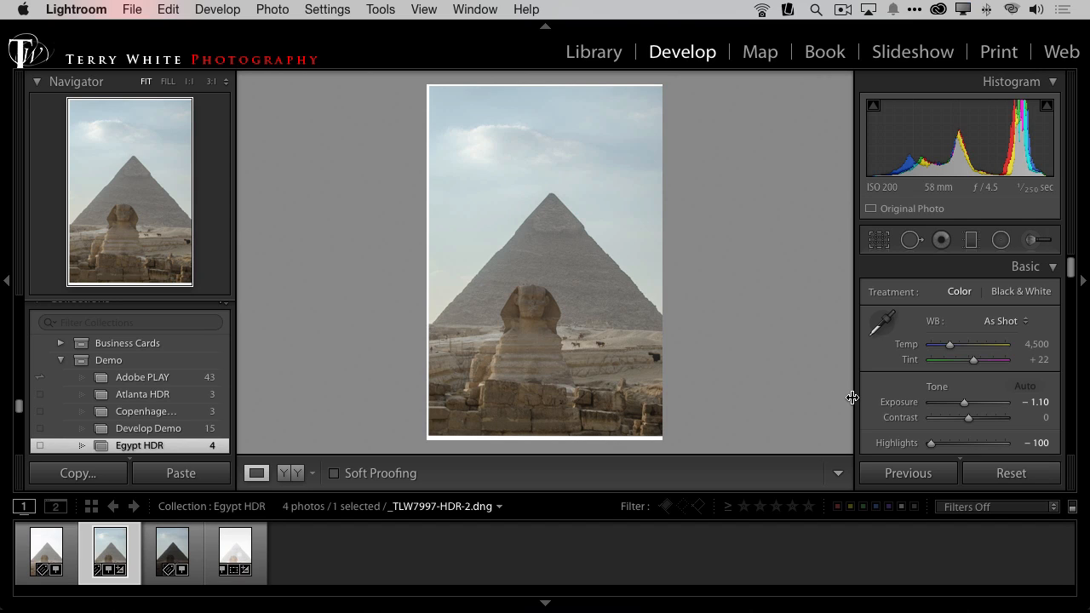
{"action": "key", "text": "r"}
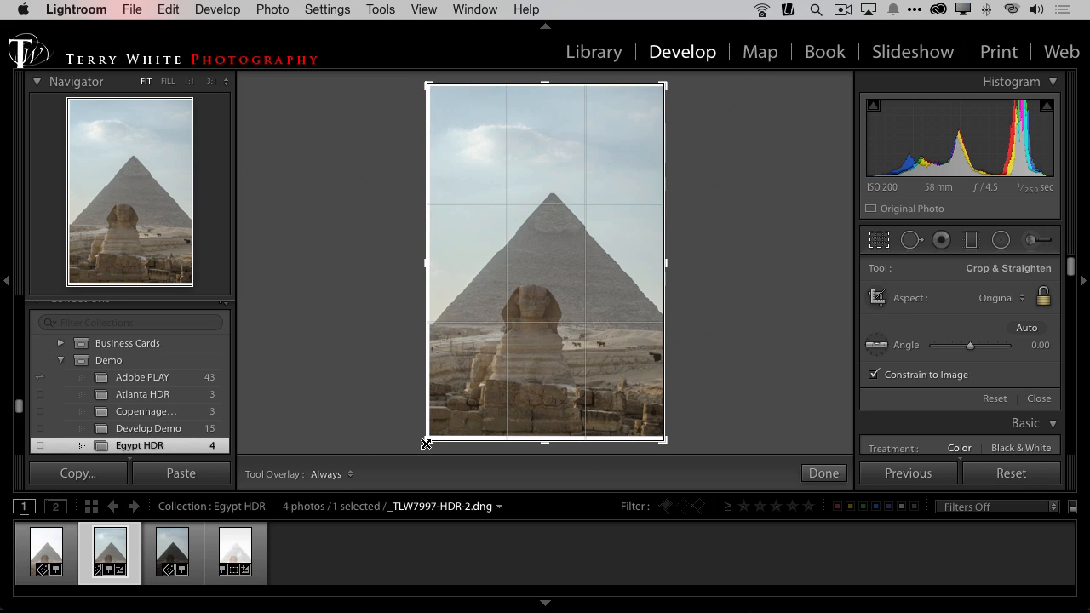
{"action": "left_click_drag", "start_coordinate": [427, 440], "coordinate": [427, 438]}
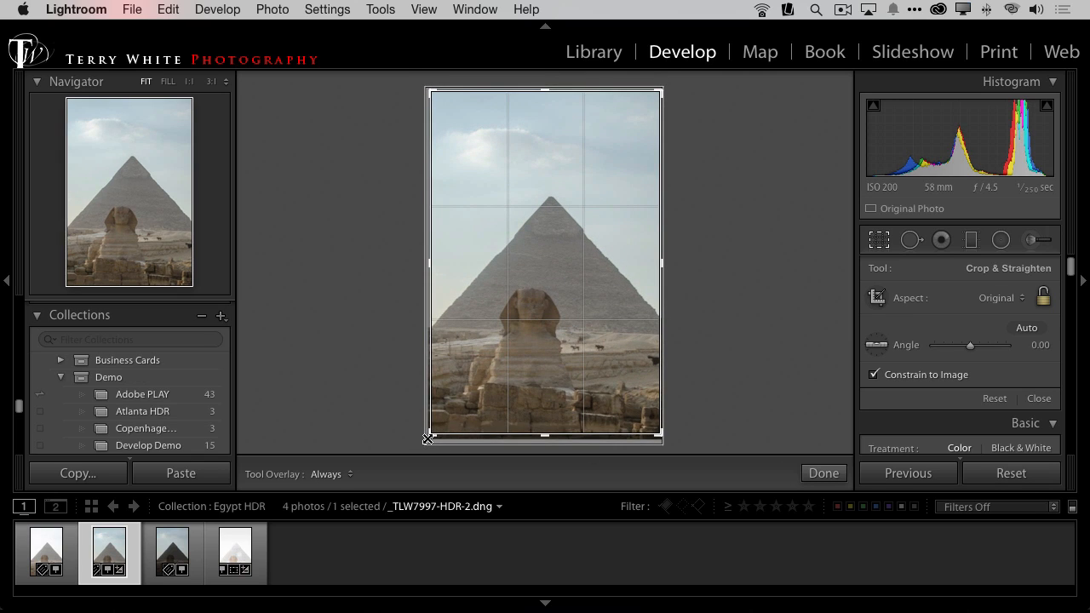
{"action": "left_click_drag", "start_coordinate": [545, 92], "coordinate": [547, 97]}
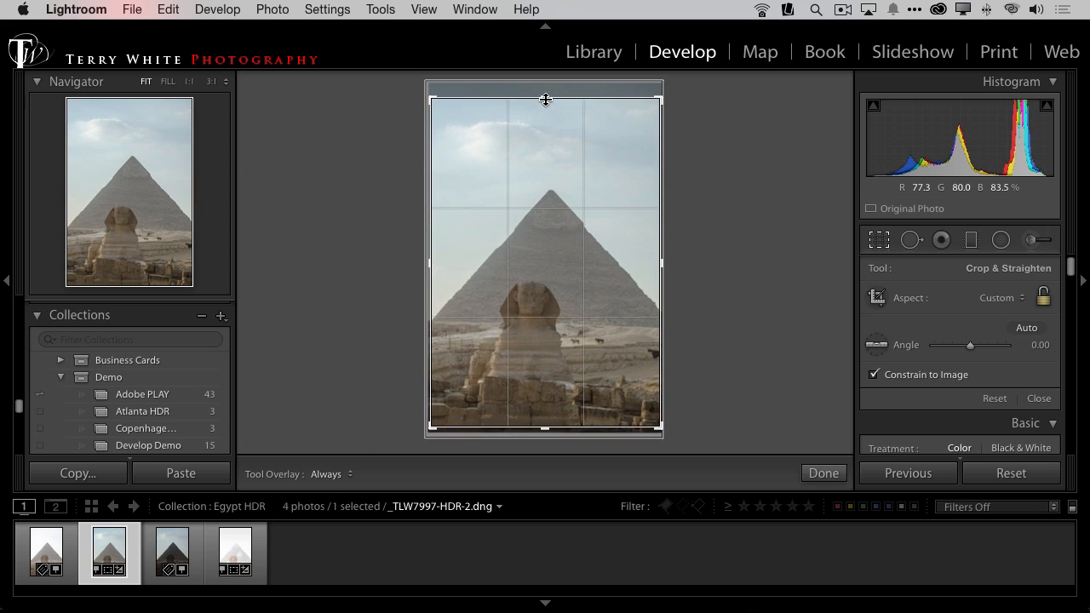
{"action": "left_click", "coordinate": [881, 252]}
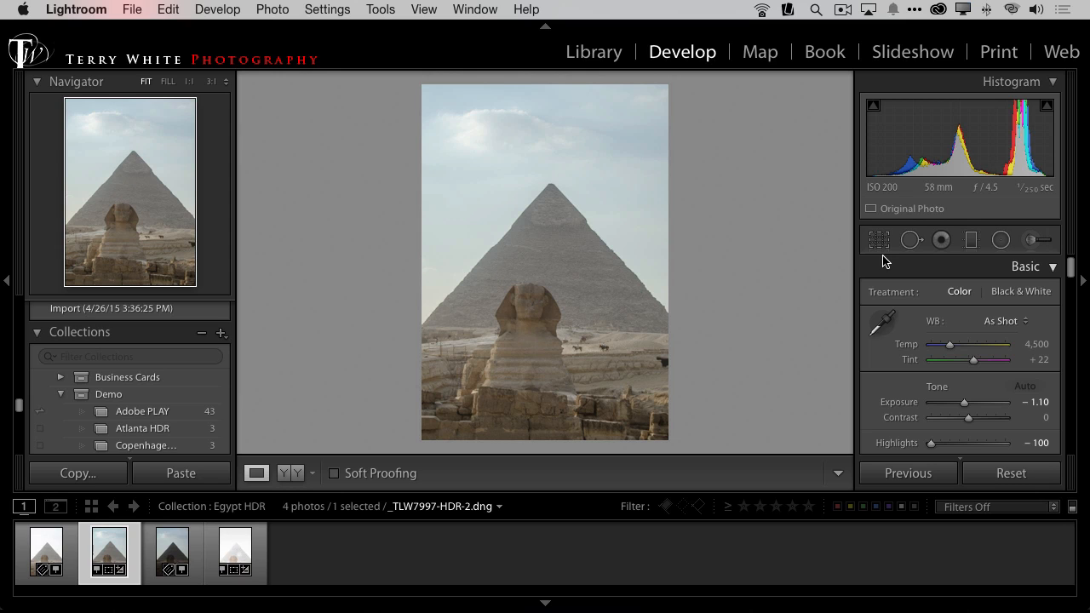
{"action": "key", "text": "r"}
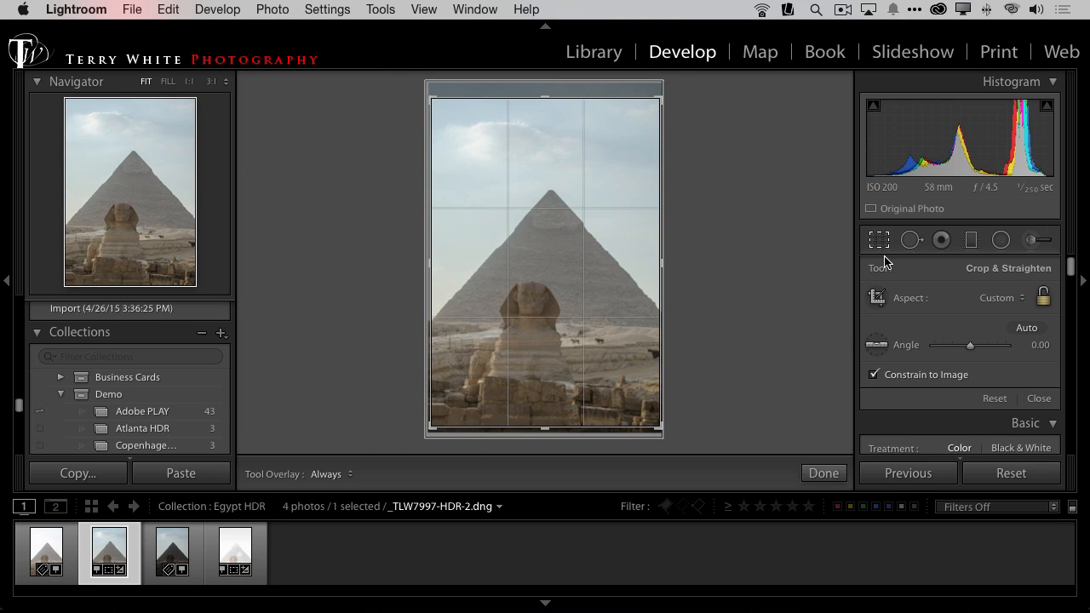
{"action": "key", "text": "r"}
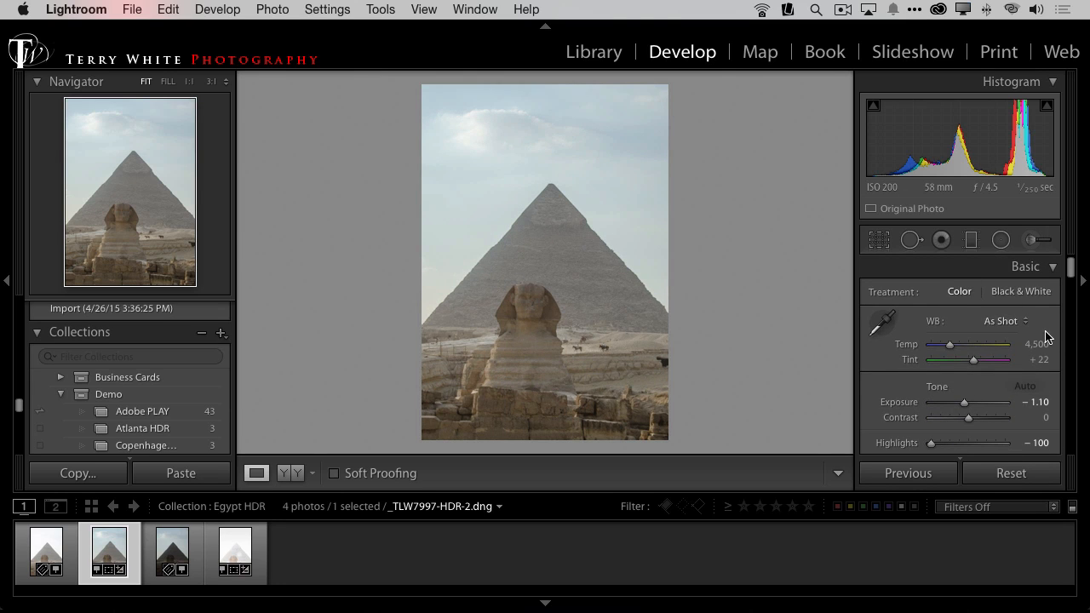
Step: Set the HDR photo's Exposure to −0.95 and Clarity to +44, and strengthen its colors
{"action": "scroll", "coordinate": [1003, 406], "scroll_direction": "down", "scroll_amount": 3}
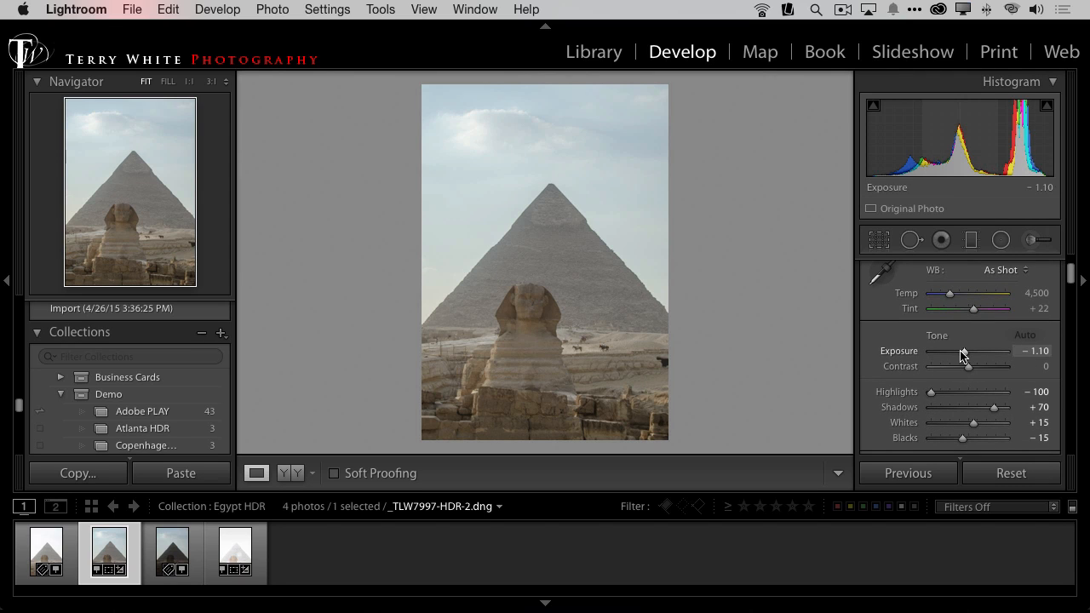
{"action": "left_click_drag", "start_coordinate": [964, 352], "coordinate": [963, 355]}
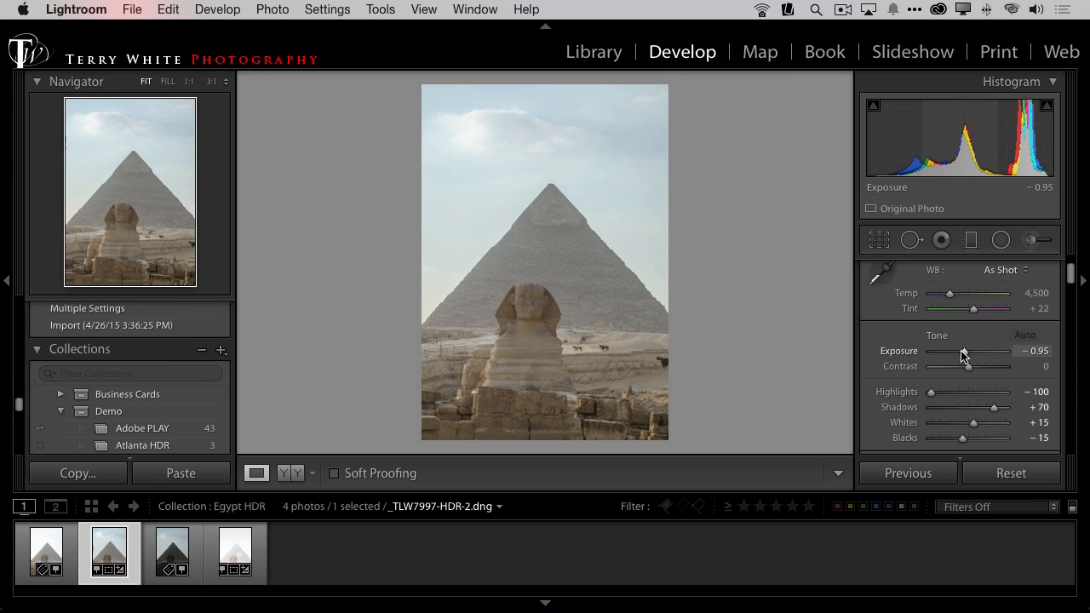
{"action": "scroll", "coordinate": [973, 383], "scroll_direction": "down", "scroll_amount": 3}
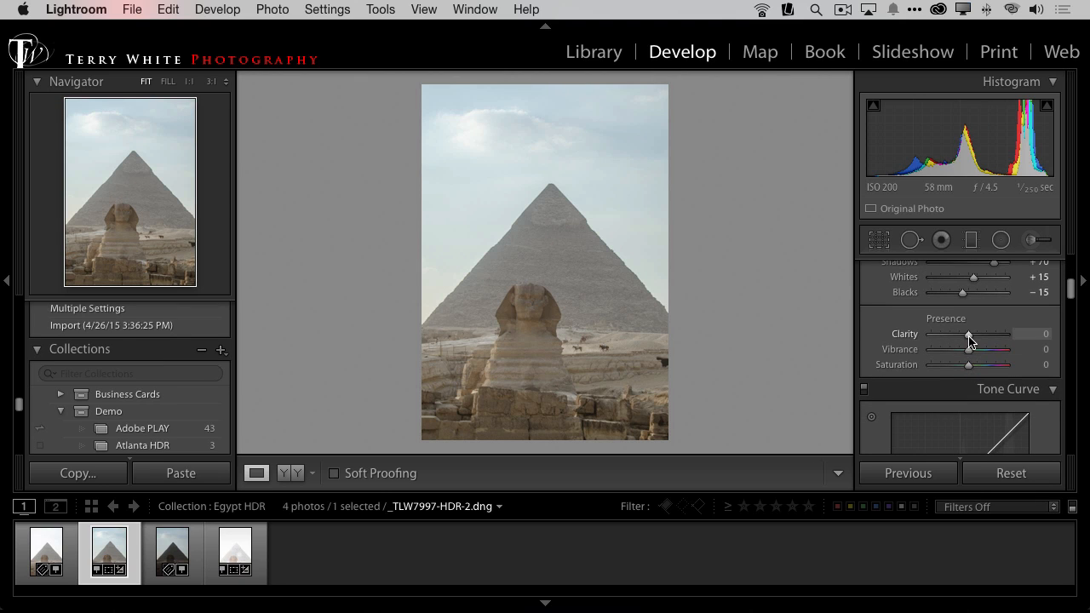
{"action": "left_click_drag", "start_coordinate": [968, 336], "coordinate": [978, 369]}
Step: Try the Medium Contrast point curve on the HDR photo, and set the Point Curve to Strong Contrast
{"action": "left_click_drag", "start_coordinate": [1070, 294], "coordinate": [1073, 329]}
{"action": "left_click", "coordinate": [963, 337]}
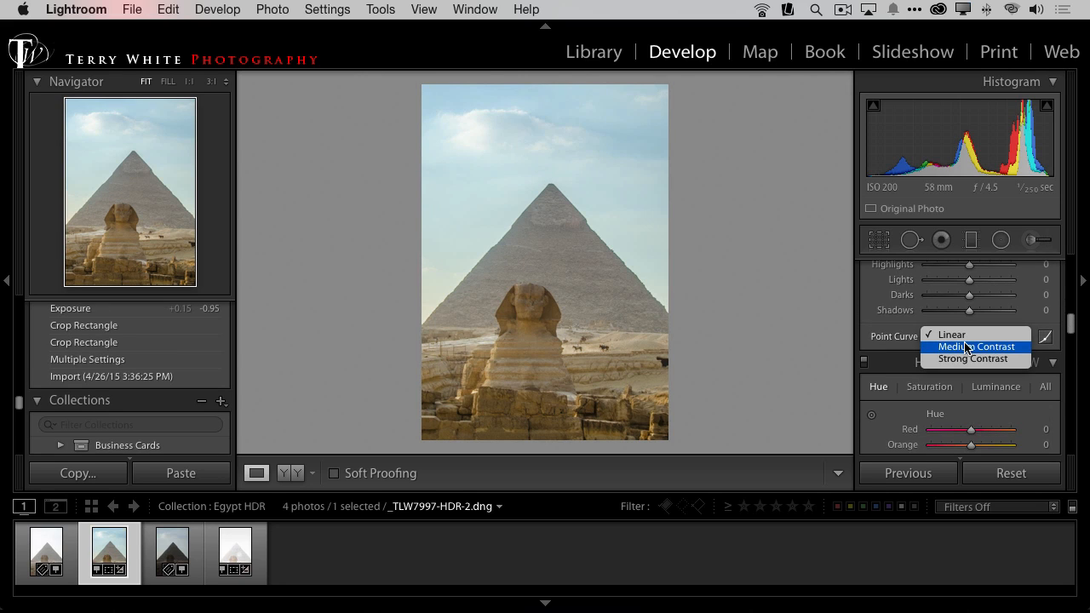
{"action": "left_click", "coordinate": [967, 347]}
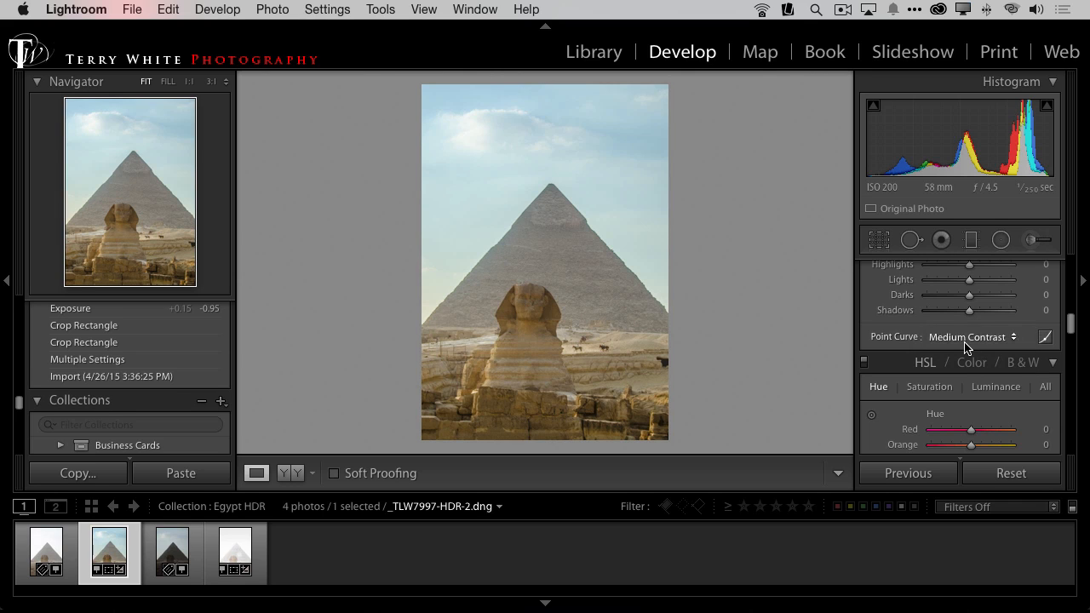
{"action": "left_click", "coordinate": [957, 338]}
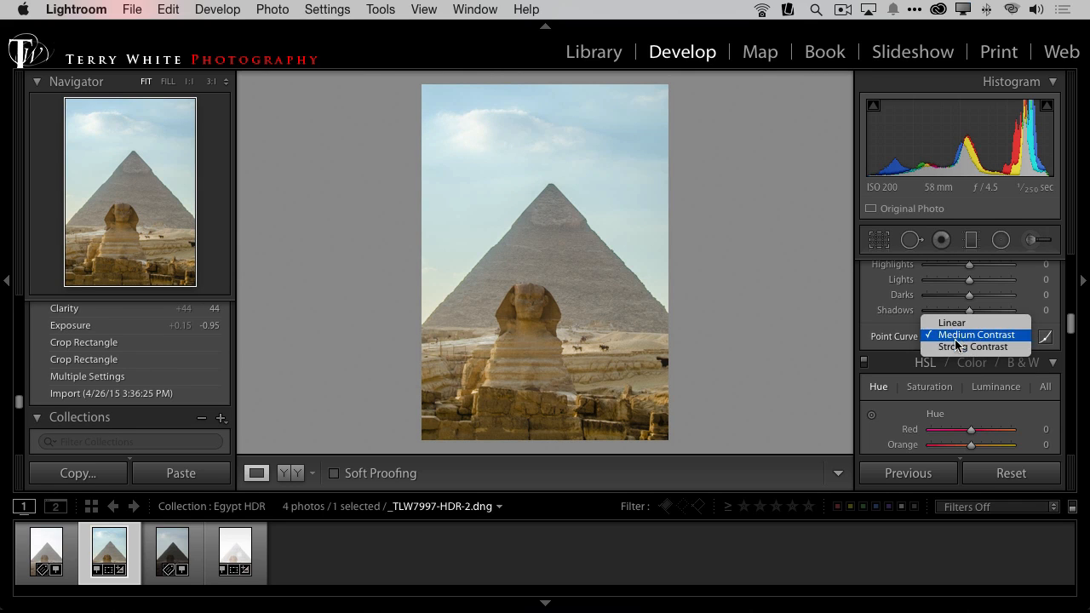
{"action": "left_click", "coordinate": [954, 346]}
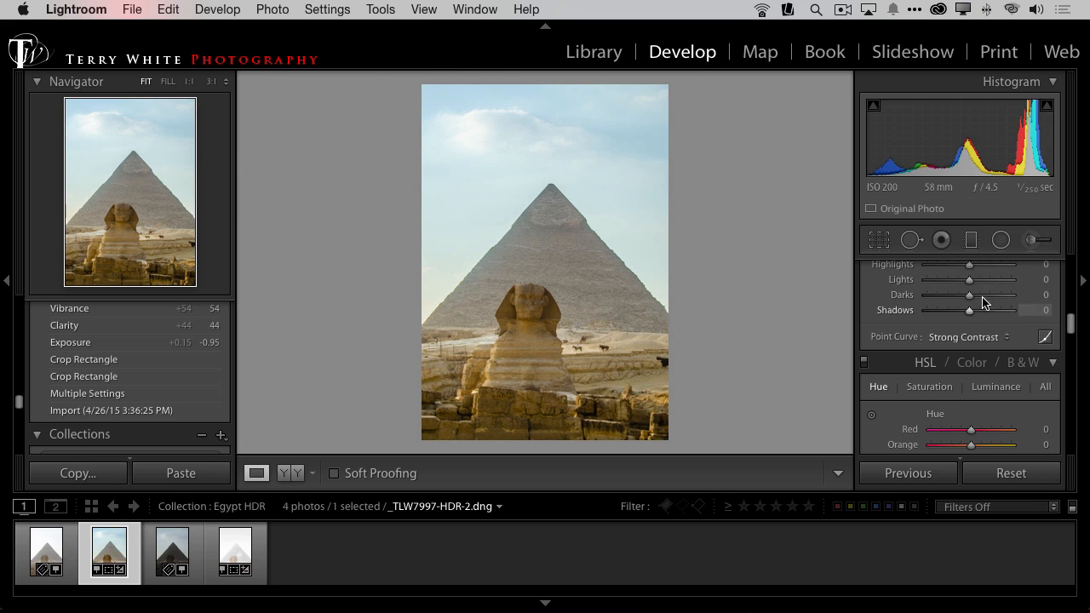
Step: Add a graduated filter from the top of the sky down to the Sphinx's head, with Temp −27 and Exposure −1.58
{"action": "left_click", "coordinate": [972, 241]}
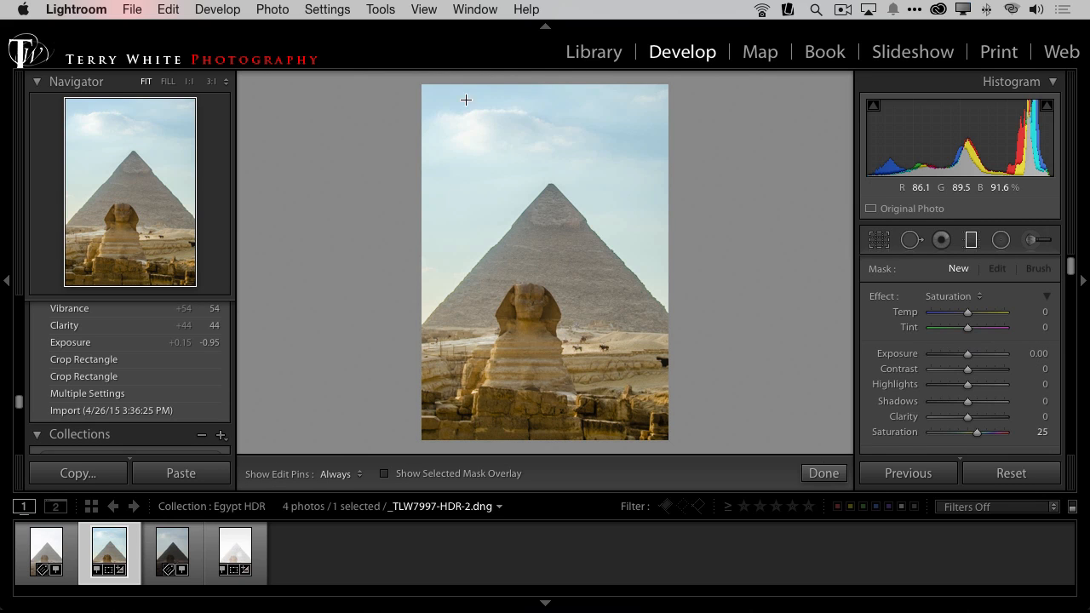
{"action": "left_click_drag", "start_coordinate": [545, 84], "coordinate": [553, 330]}
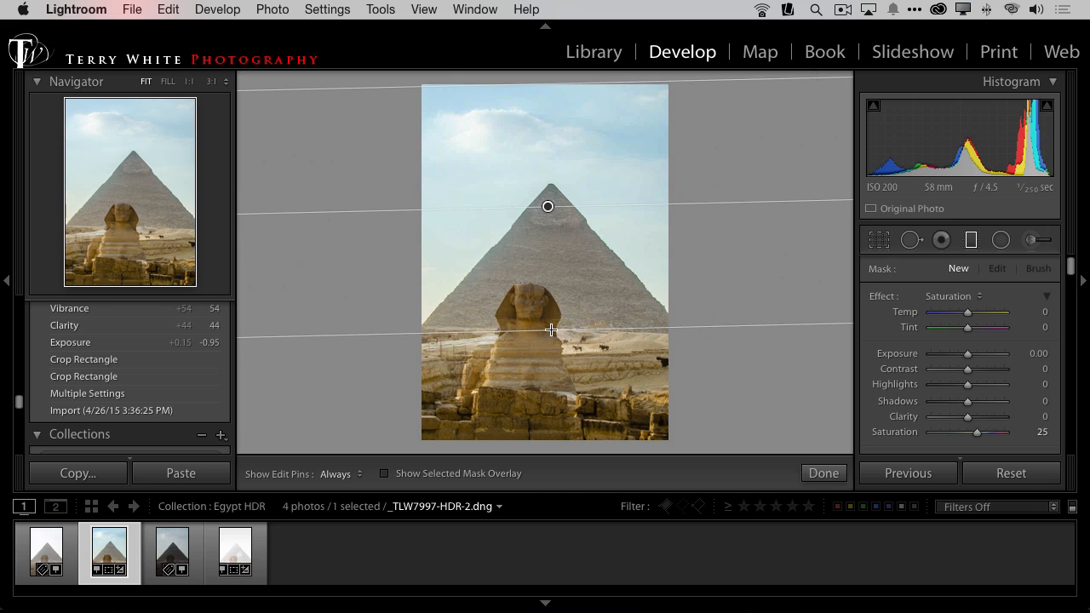
{"action": "left_click_drag", "start_coordinate": [968, 313], "coordinate": [955, 314]}
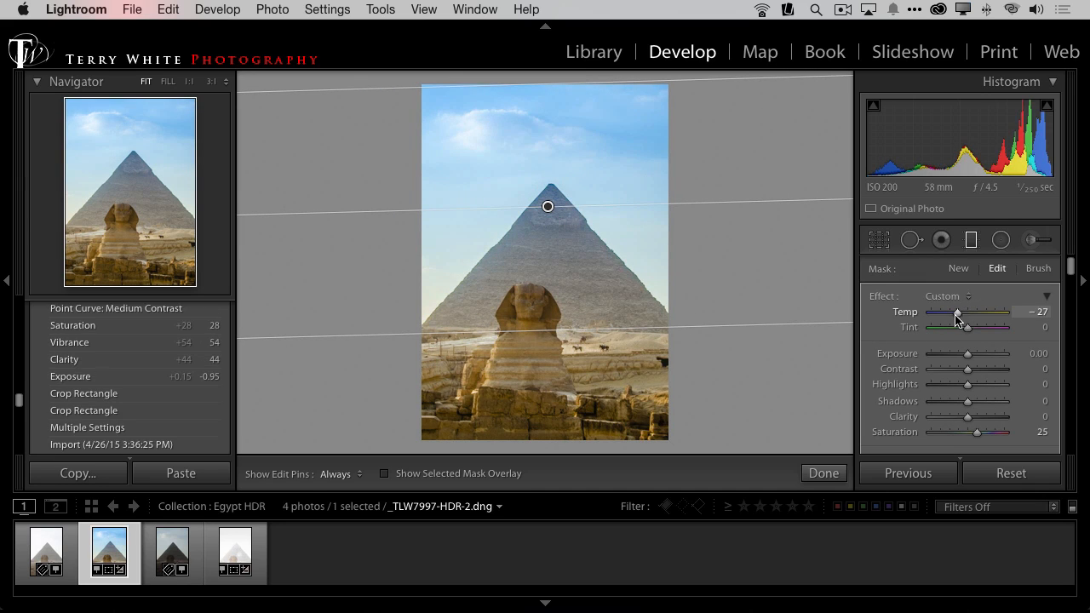
{"action": "mouse_move", "coordinate": [970, 355]}
{"action": "left_mouse_down"}
{"action": "mouse_move", "coordinate": [943, 354]}
{"action": "mouse_move", "coordinate": [954, 354]}
{"action": "left_mouse_up"}
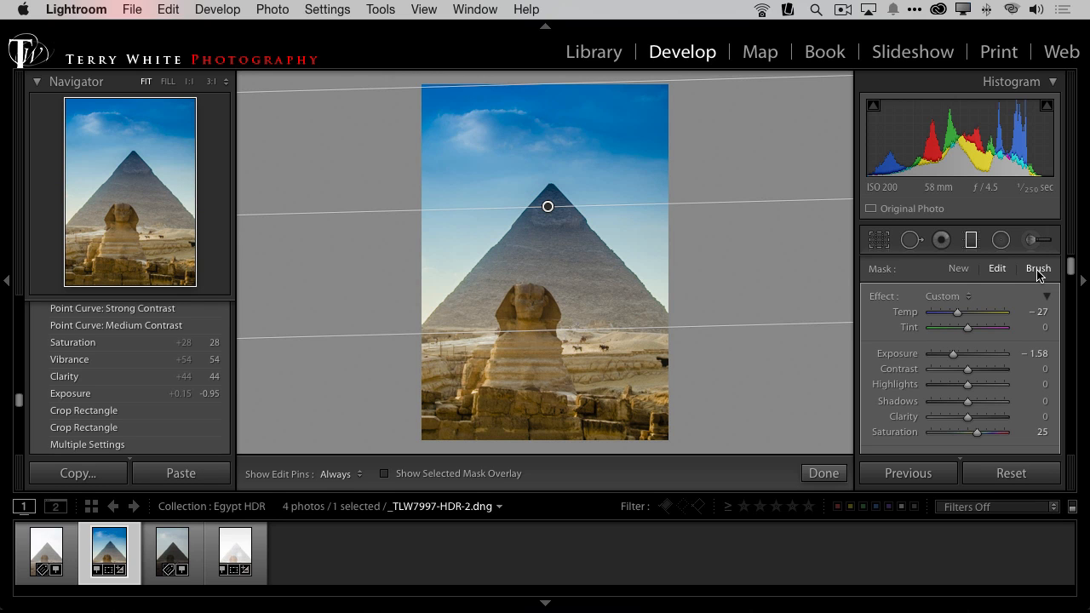
Step: Erase the graduated filter's effect from the pyramid using its brush in Erase mode with Auto Mask on
{"action": "key", "text": "alt+super+8"}
{"action": "scroll", "coordinate": [1031, 393], "scroll_direction": "down", "scroll_amount": 3}
{"action": "scroll", "coordinate": [1031, 394], "scroll_direction": "down", "scroll_amount": 8}
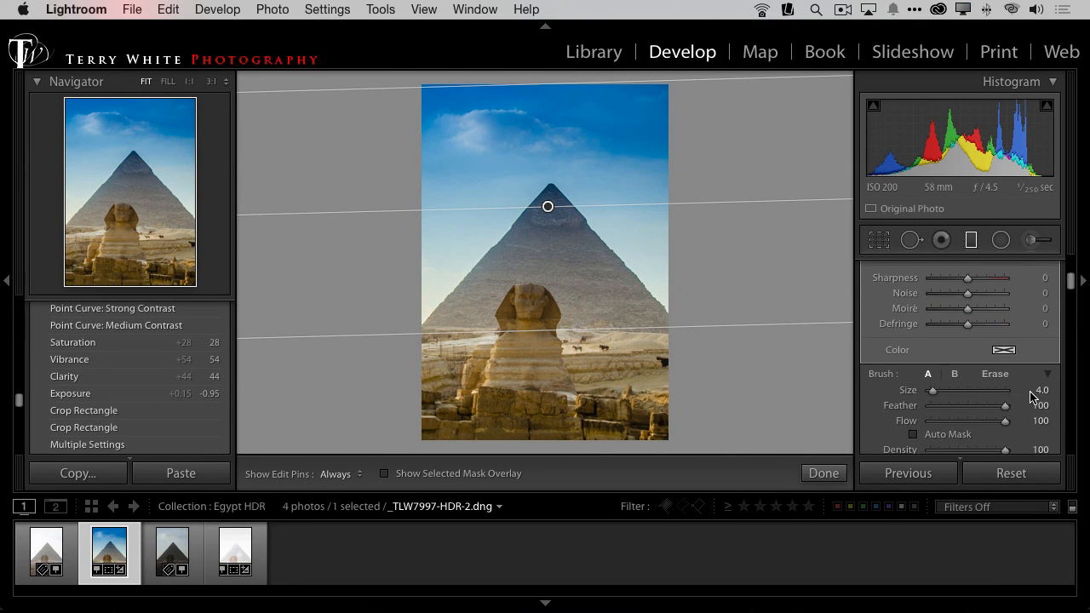
{"action": "left_click", "coordinate": [944, 351]}
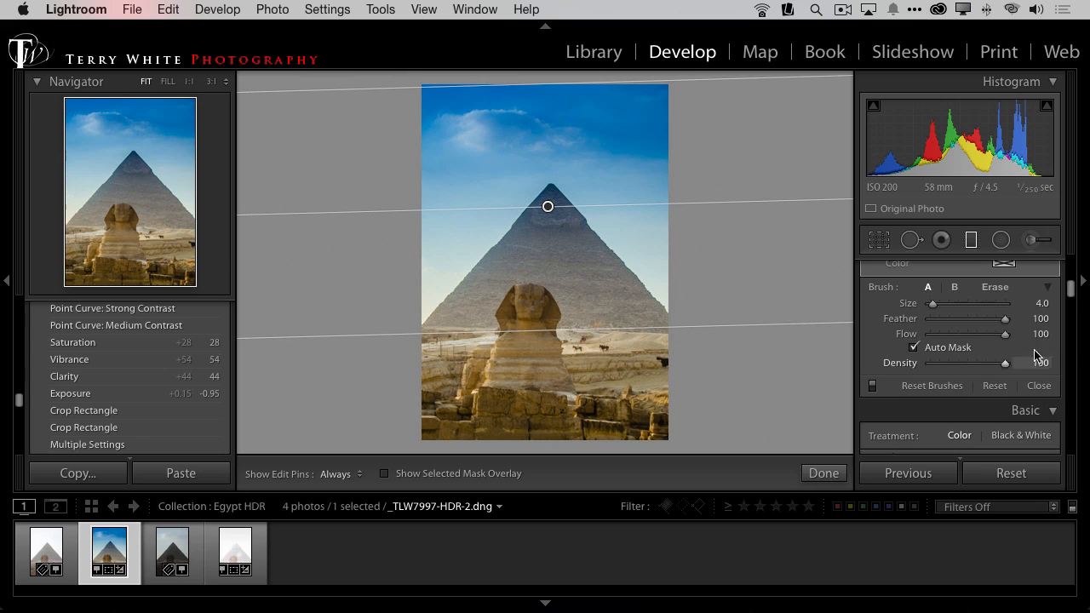
{"action": "left_click", "coordinate": [994, 287]}
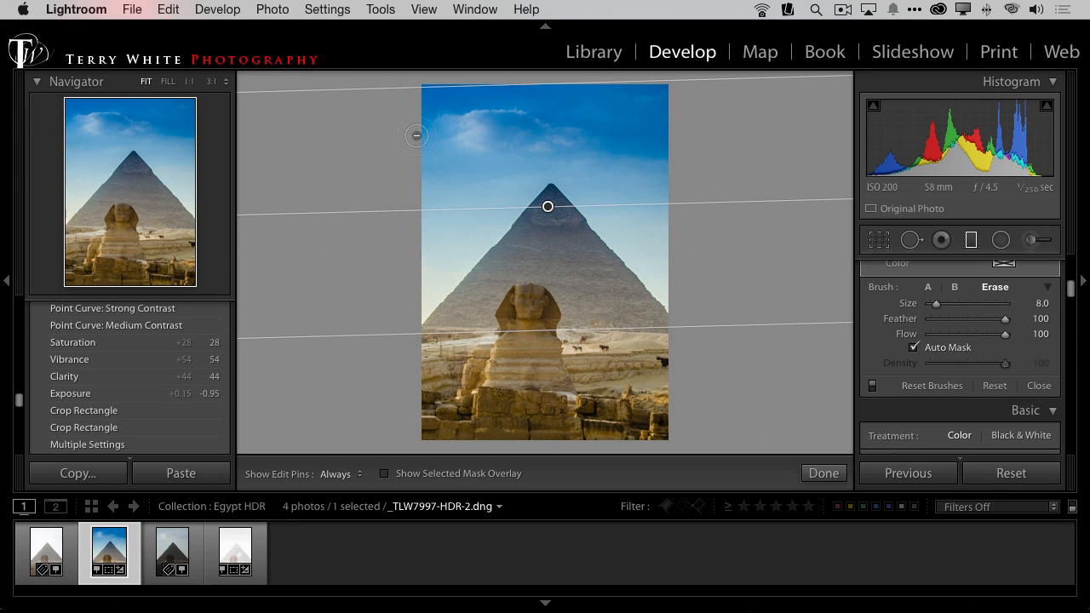
{"action": "mouse_move", "coordinate": [520, 276]}
{"action": "left_mouse_down"}
{"action": "mouse_move", "coordinate": [546, 206]}
{"action": "mouse_move", "coordinate": [569, 230]}
{"action": "mouse_move", "coordinate": [554, 201]}
{"action": "mouse_move", "coordinate": [639, 310]}
{"action": "mouse_move", "coordinate": [608, 284]}
{"action": "mouse_move", "coordinate": [612, 303]}
{"action": "mouse_move", "coordinate": [577, 282]}
{"action": "mouse_move", "coordinate": [529, 278]}
{"action": "mouse_move", "coordinate": [563, 281]}
{"action": "mouse_move", "coordinate": [559, 269]}
{"action": "mouse_move", "coordinate": [541, 294]}
{"action": "mouse_move", "coordinate": [494, 276]}
{"action": "mouse_move", "coordinate": [457, 313]}
{"action": "mouse_move", "coordinate": [544, 221]}
{"action": "mouse_move", "coordinate": [535, 226]}
{"action": "mouse_move", "coordinate": [552, 196]}
{"action": "mouse_move", "coordinate": [638, 317]}
{"action": "mouse_move", "coordinate": [605, 320]}
{"action": "mouse_move", "coordinate": [543, 281]}
{"action": "mouse_move", "coordinate": [521, 242]}
{"action": "mouse_move", "coordinate": [466, 302]}
{"action": "mouse_move", "coordinate": [485, 298]}
{"action": "mouse_move", "coordinate": [447, 324]}
{"action": "mouse_move", "coordinate": [613, 315]}
{"action": "mouse_move", "coordinate": [596, 326]}
{"action": "mouse_move", "coordinate": [553, 318]}
{"action": "mouse_move", "coordinate": [596, 335]}
{"action": "mouse_move", "coordinate": [643, 325]}
{"action": "mouse_move", "coordinate": [640, 296]}
{"action": "left_mouse_up"}
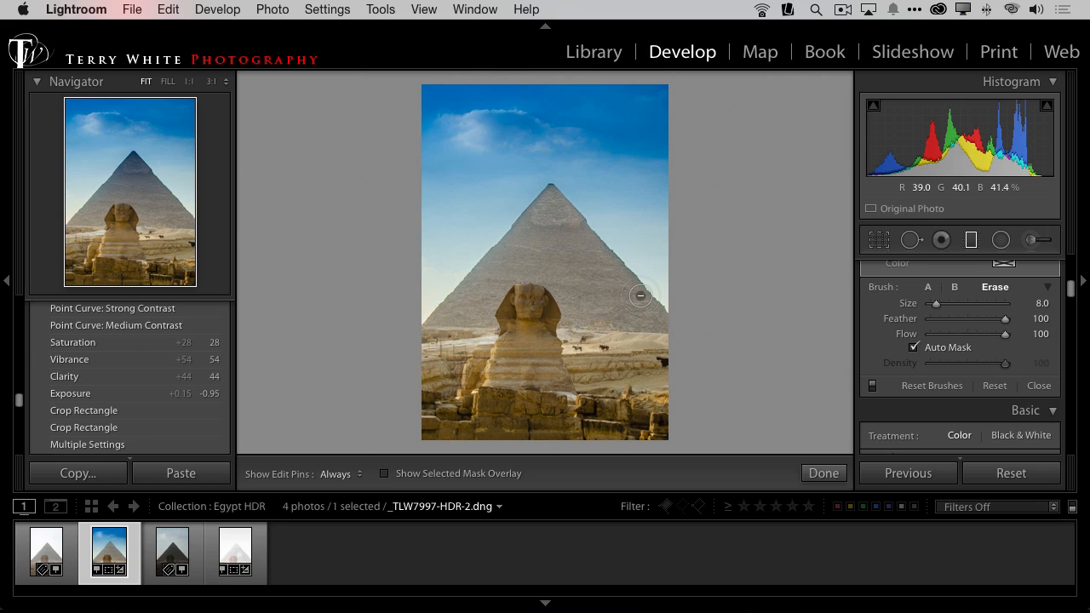
{"action": "key", "text": "h"}
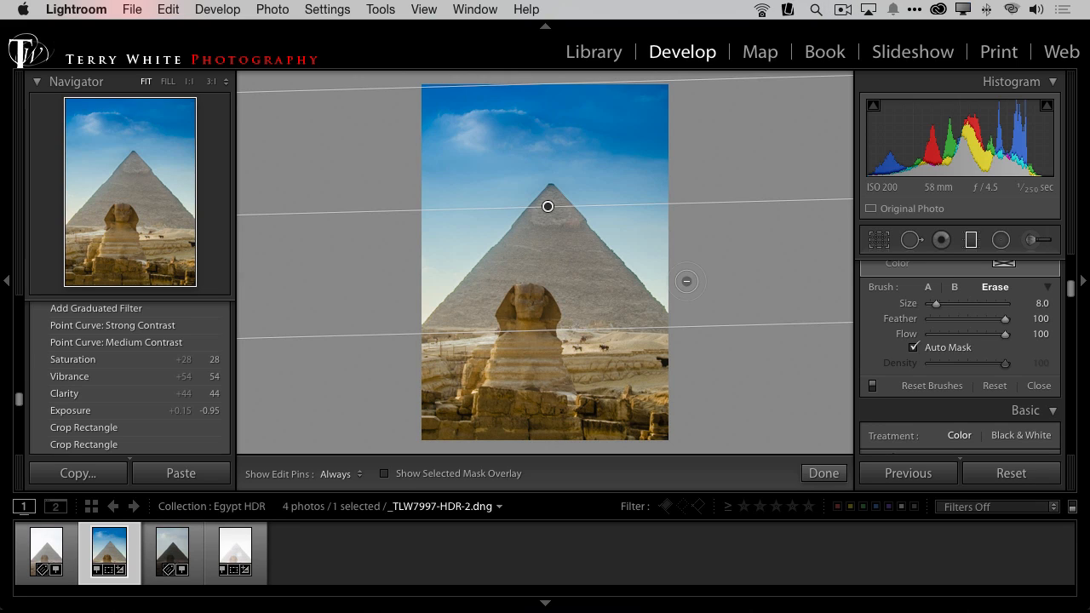
Step: Try erasing a patch of the graduated filter from the sky beside the cloud with edit pins hidden, and undo it
{"action": "key", "text": "h"}
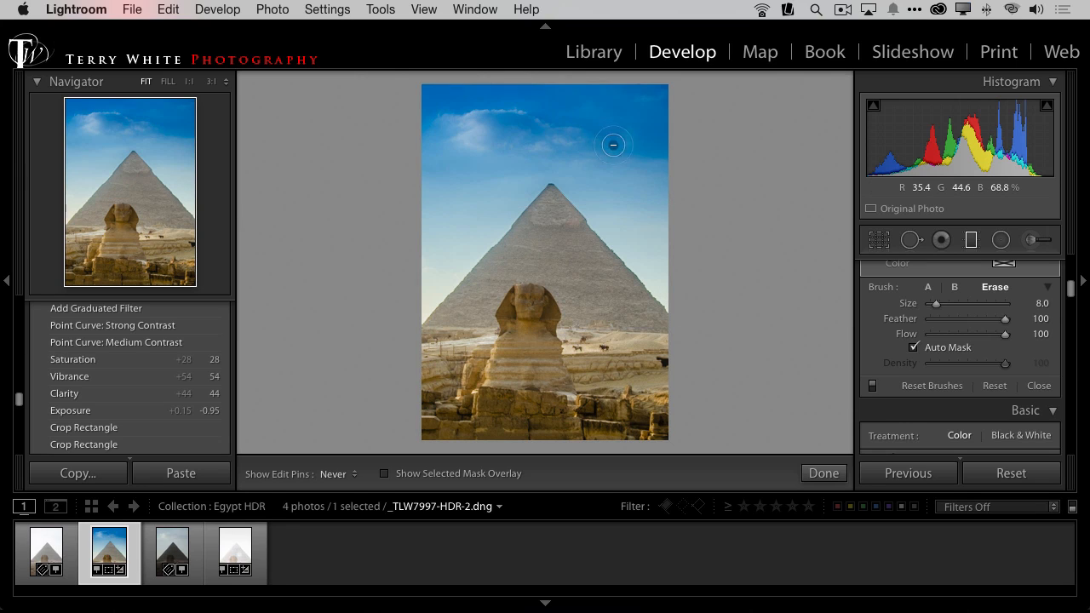
{"action": "mouse_move", "coordinate": [613, 145]}
{"action": "left_mouse_down"}
{"action": "mouse_move", "coordinate": [596, 134]}
{"action": "mouse_move", "coordinate": [634, 128]}
{"action": "left_mouse_up"}
{"action": "key", "text": "h"}
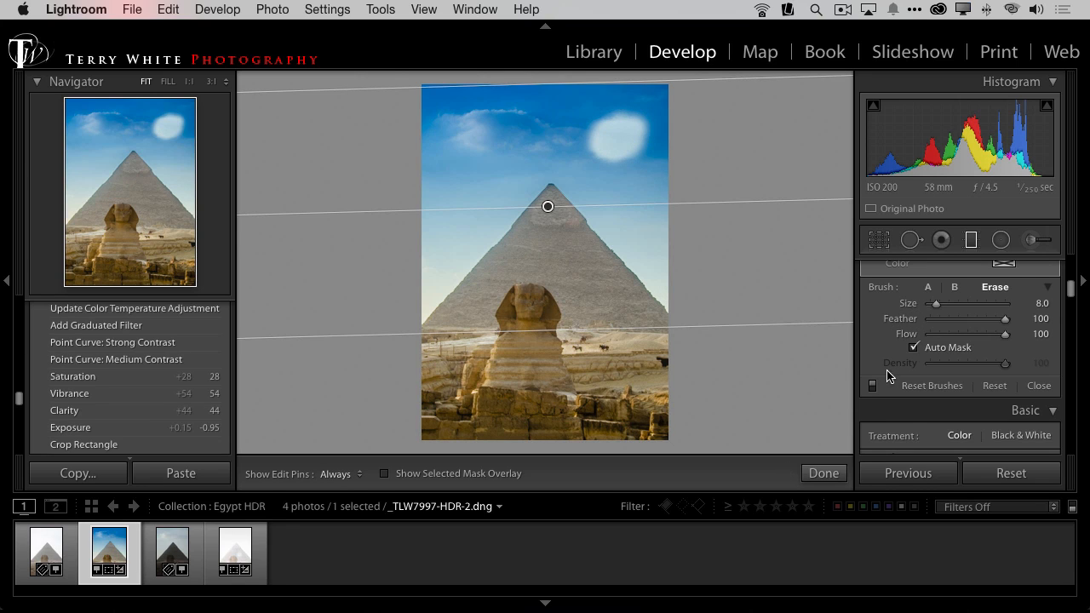
{"action": "key", "text": "super+z"}
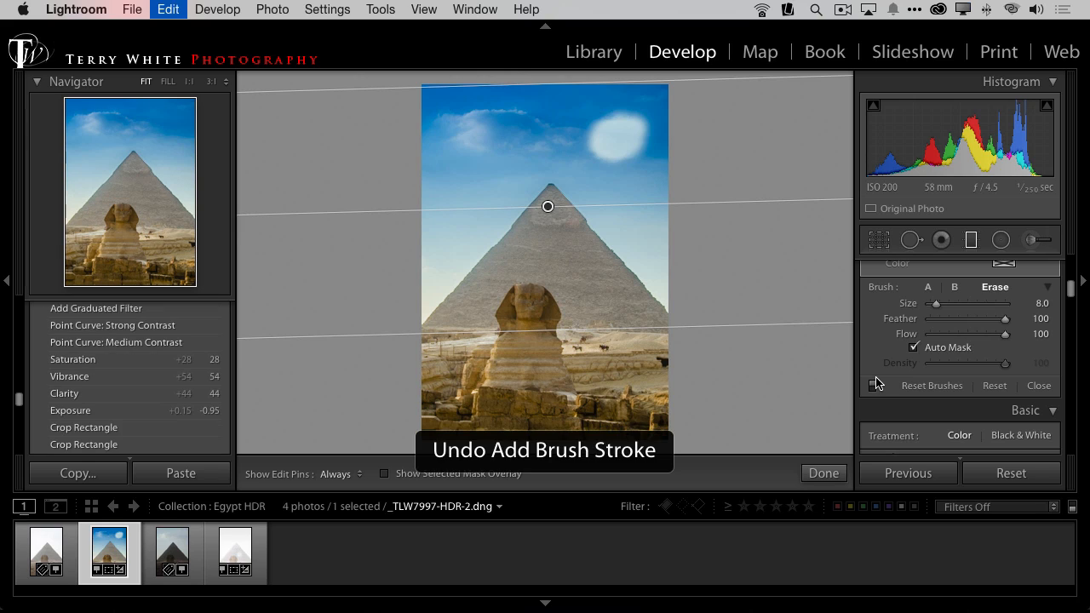
Step: Draw a radial filter ellipse around the Sphinx's head and set its Exposure to 0.38
{"action": "left_click", "coordinate": [1000, 242]}
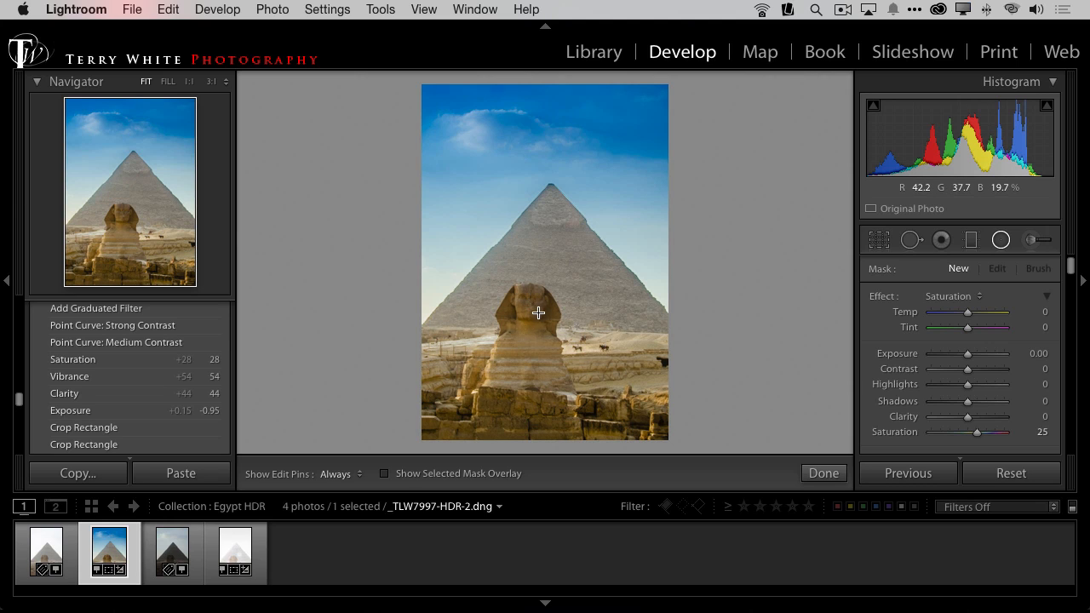
{"action": "left_click_drag", "start_coordinate": [528, 306], "coordinate": [566, 328]}
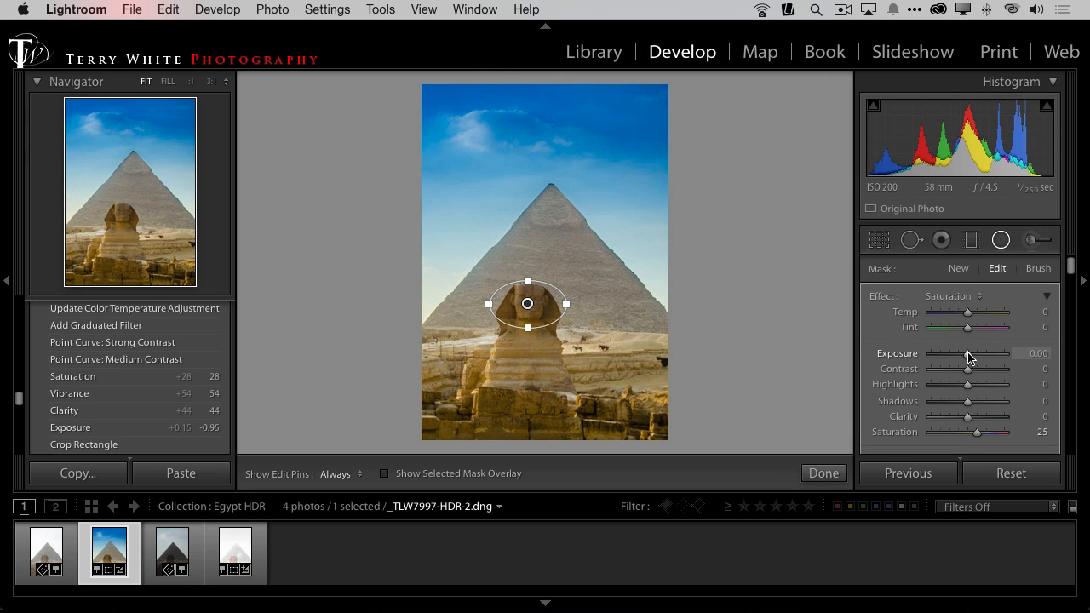
{"action": "left_click_drag", "start_coordinate": [968, 355], "coordinate": [972, 353]}
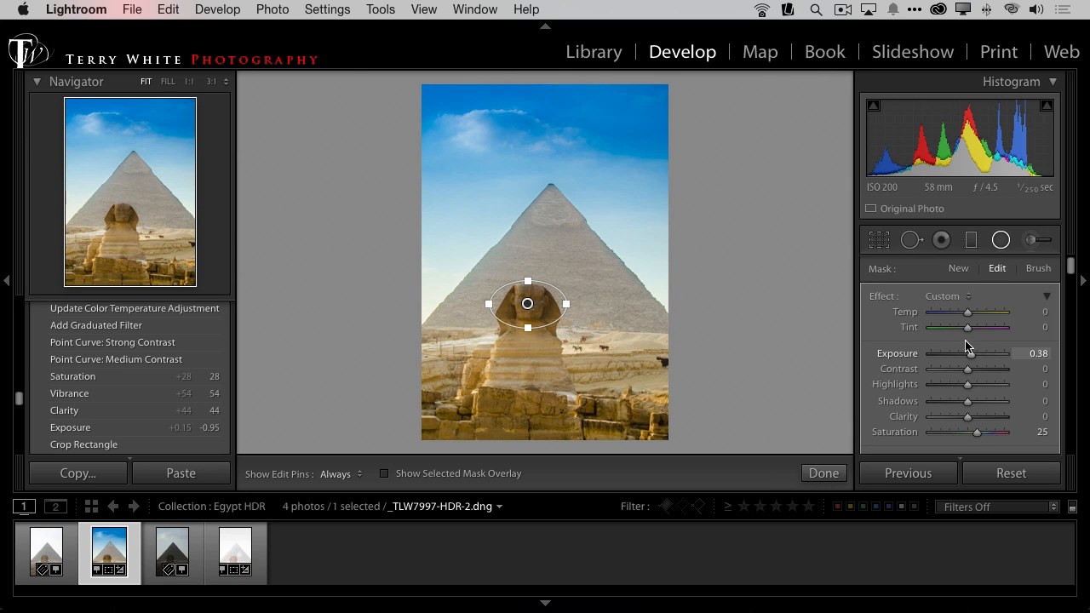
Step: Invert the radial filter's mask so it affects the Sphinx's head, and set its Exposure to 0.51
{"action": "scroll", "coordinate": [1064, 284], "scroll_direction": "down", "scroll_amount": 2}
{"action": "scroll", "coordinate": [1064, 283], "scroll_direction": "down", "scroll_amount": 5}
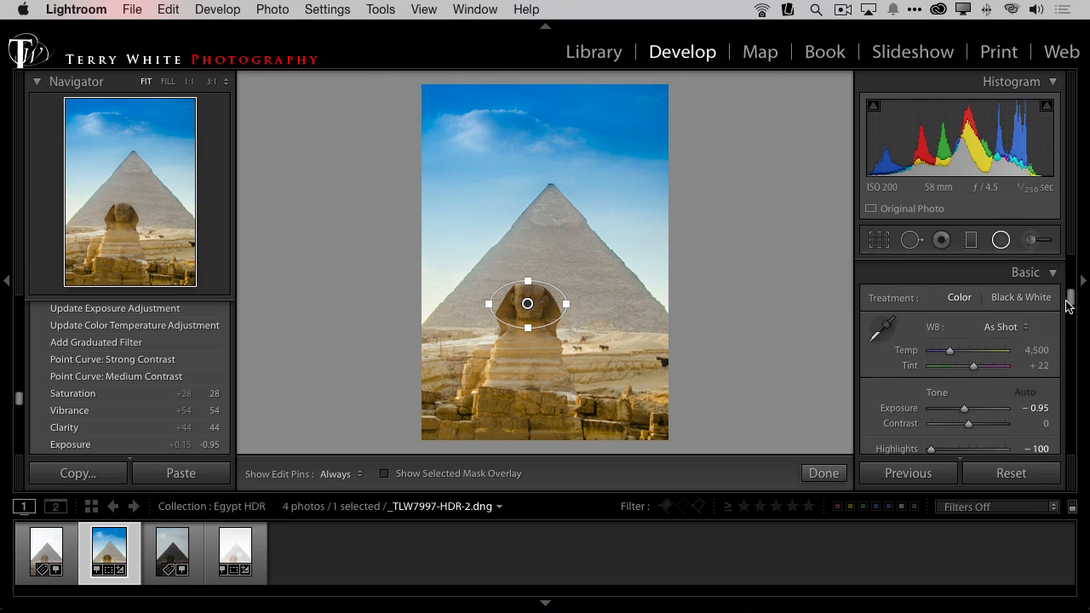
{"action": "scroll", "coordinate": [1068, 293], "scroll_direction": "up", "scroll_amount": 2}
{"action": "left_click", "coordinate": [960, 332]}
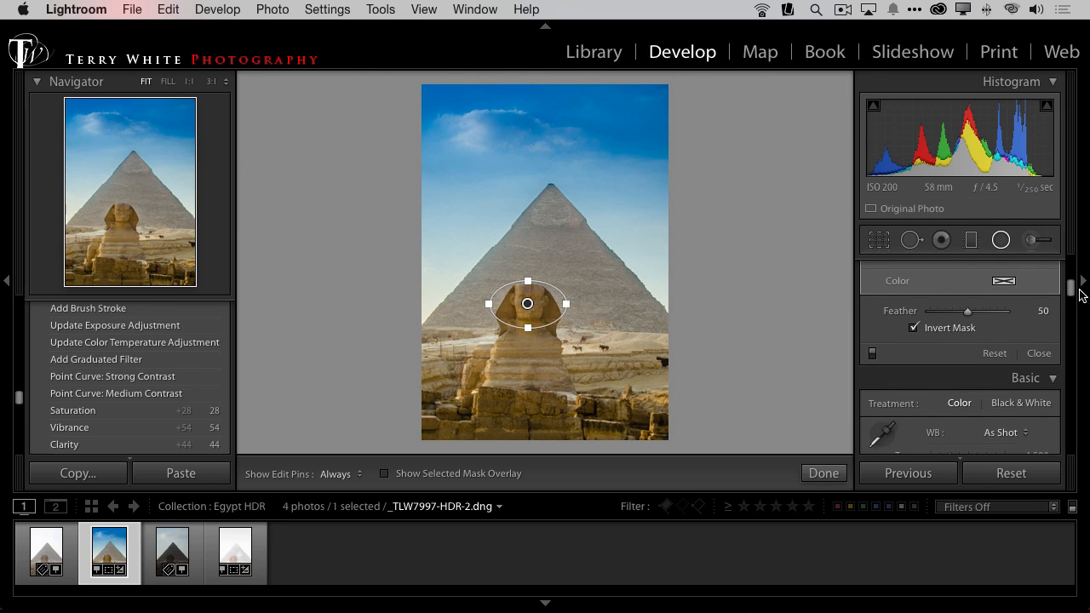
{"action": "scroll", "coordinate": [1066, 285], "scroll_direction": "up", "scroll_amount": 5}
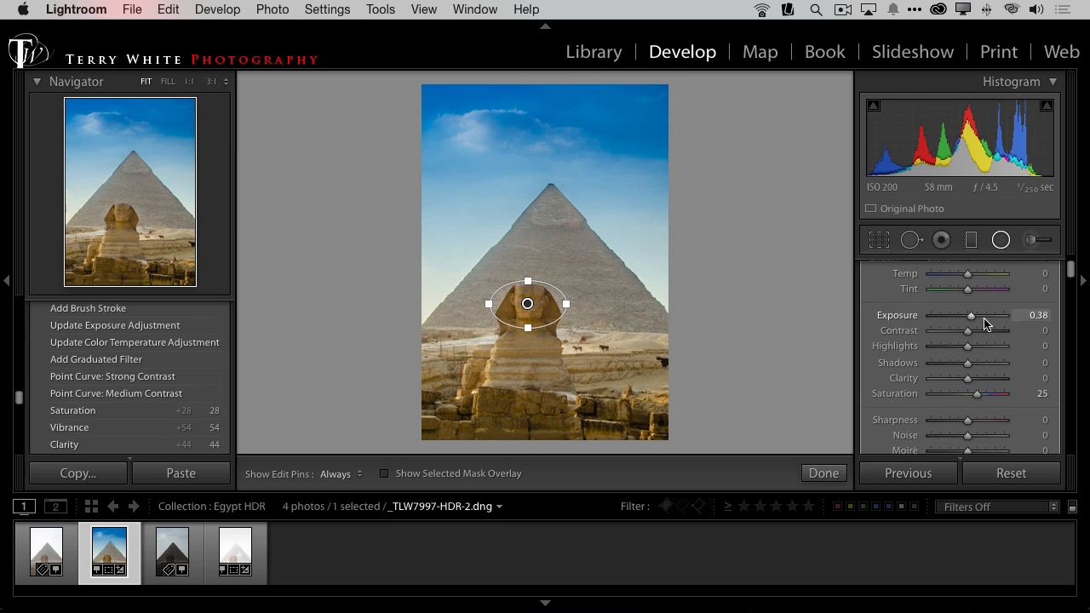
{"action": "left_click_drag", "start_coordinate": [967, 316], "coordinate": [975, 314]}
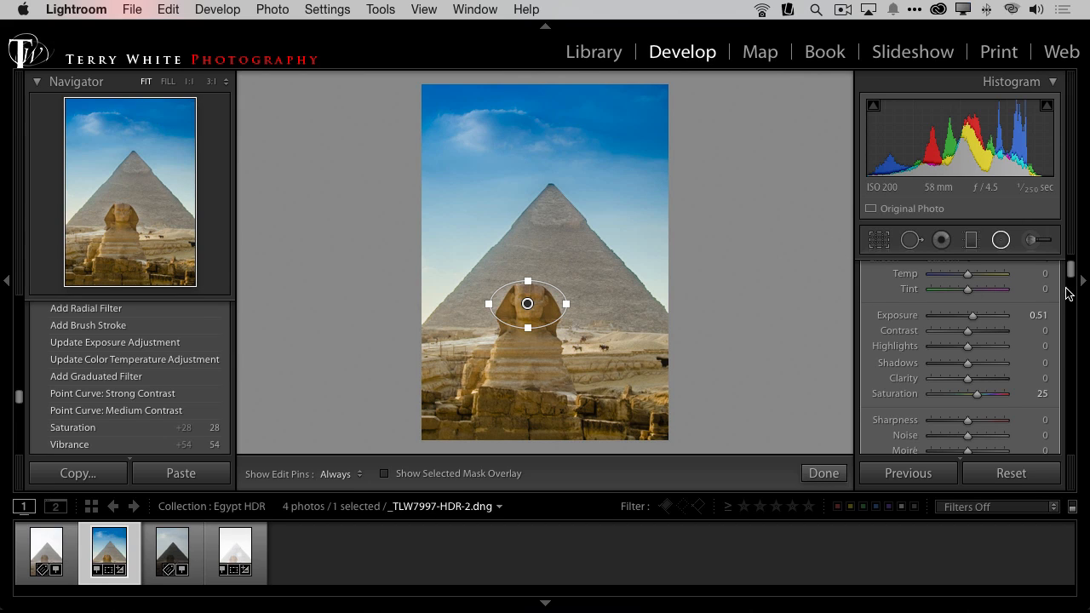
Step: Erase the radial filter's spill beside the Sphinx's head using its brush in Erase mode with Auto Mask on
{"action": "scroll", "coordinate": [1074, 276], "scroll_direction": "up", "scroll_amount": 2}
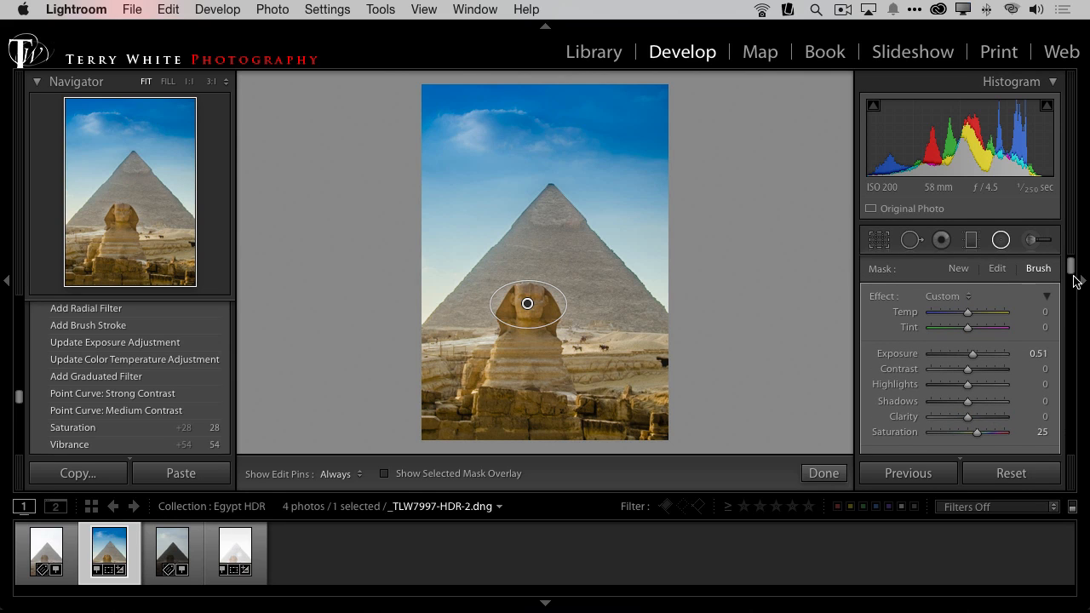
{"action": "left_click_drag", "start_coordinate": [1071, 276], "coordinate": [1073, 291]}
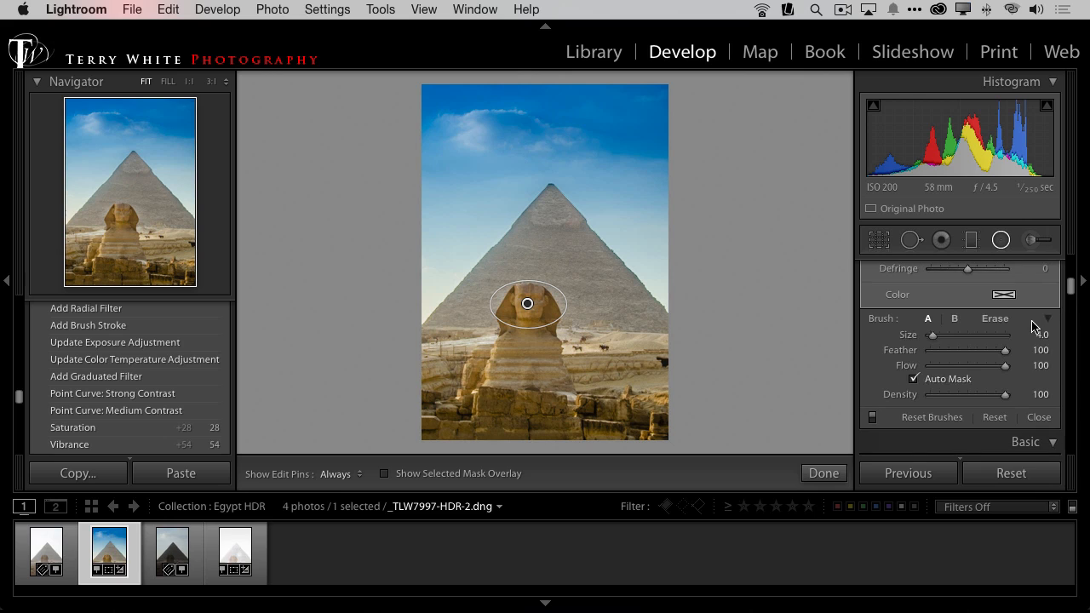
{"action": "left_click", "coordinate": [996, 319]}
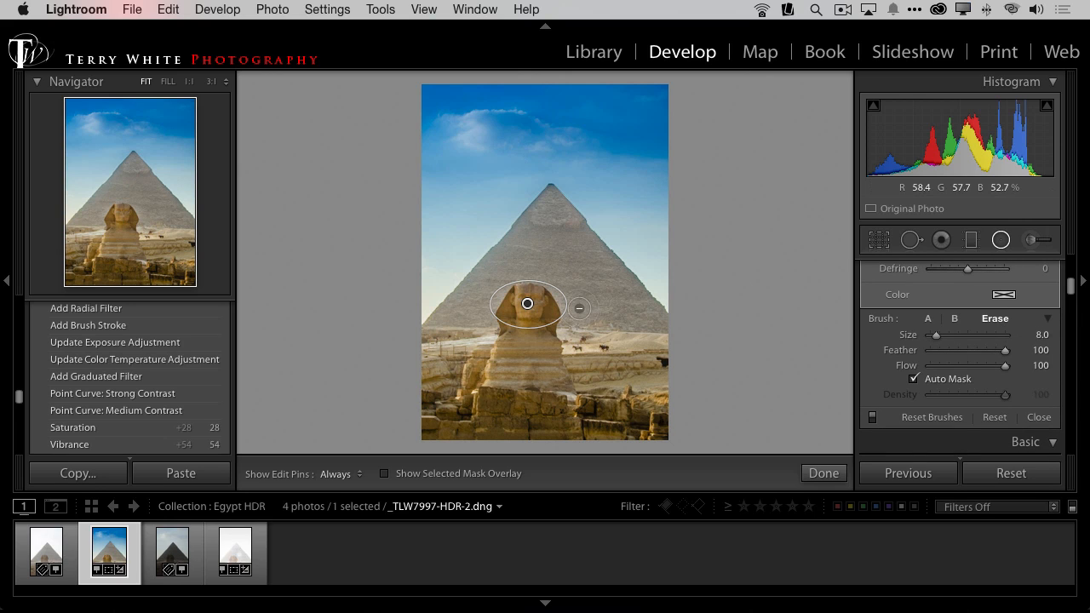
{"action": "key", "text": "h"}
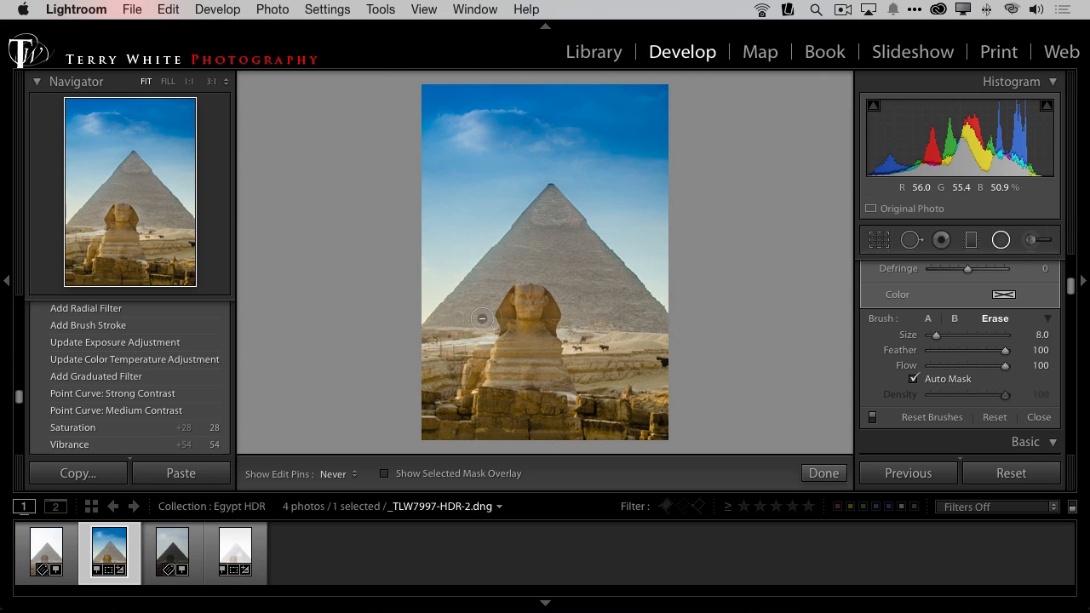
{"action": "mouse_move", "coordinate": [491, 330]}
{"action": "left_mouse_down"}
{"action": "mouse_move", "coordinate": [475, 346]}
{"action": "mouse_move", "coordinate": [488, 298]}
{"action": "left_mouse_up"}
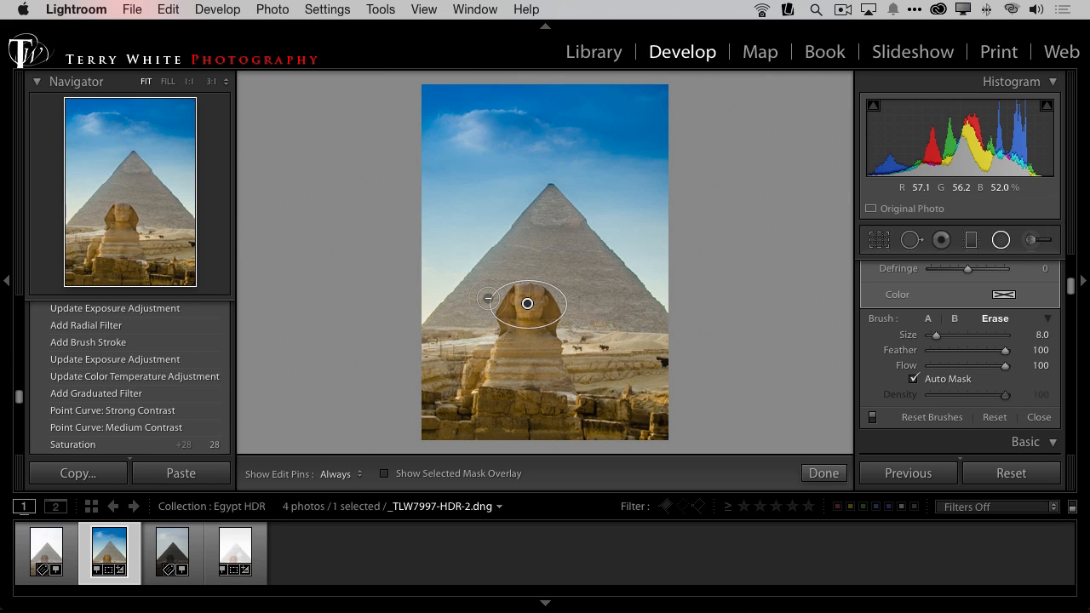
Step: Return to the Library grid and compare the original Egypt exposures with the finished HDR photo in full screen
{"action": "key", "text": "g"}
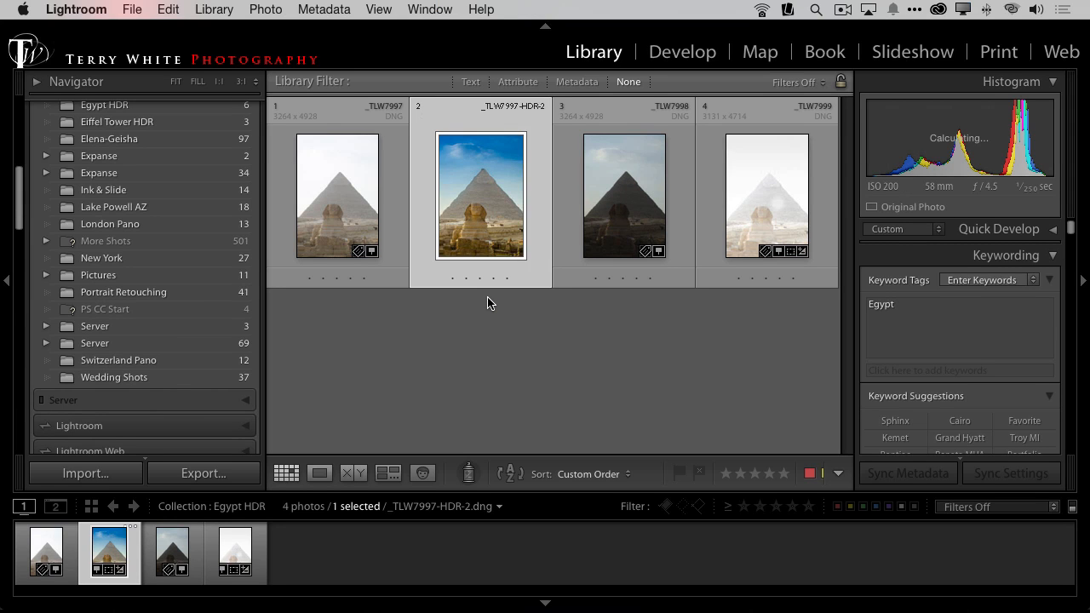
{"action": "key", "text": "Right"}
{"action": "key", "text": "Right"}
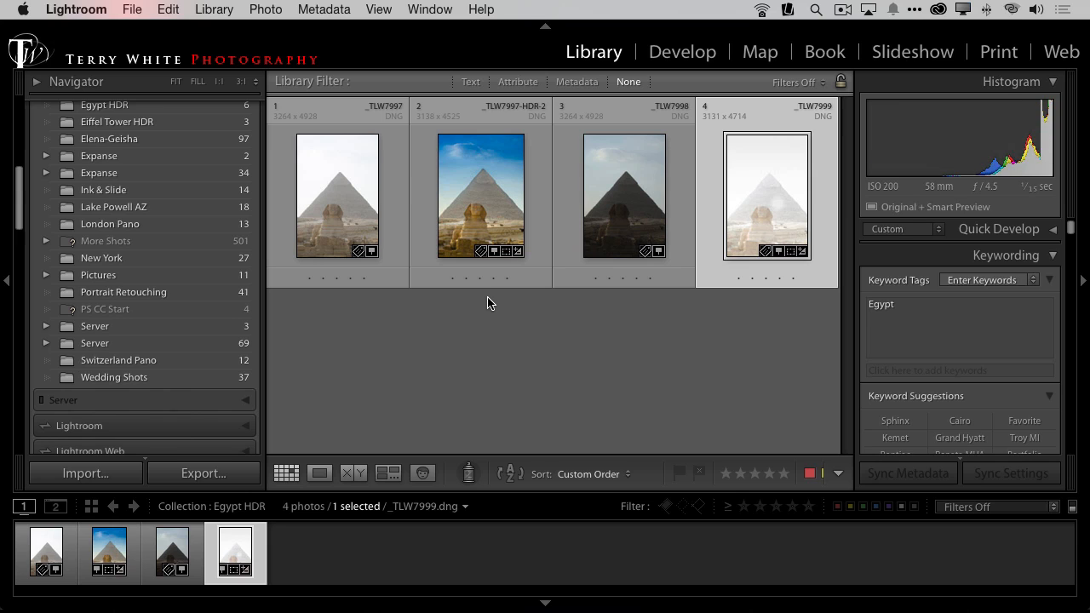
{"action": "key", "text": "f"}
{"action": "key", "text": "Left"}
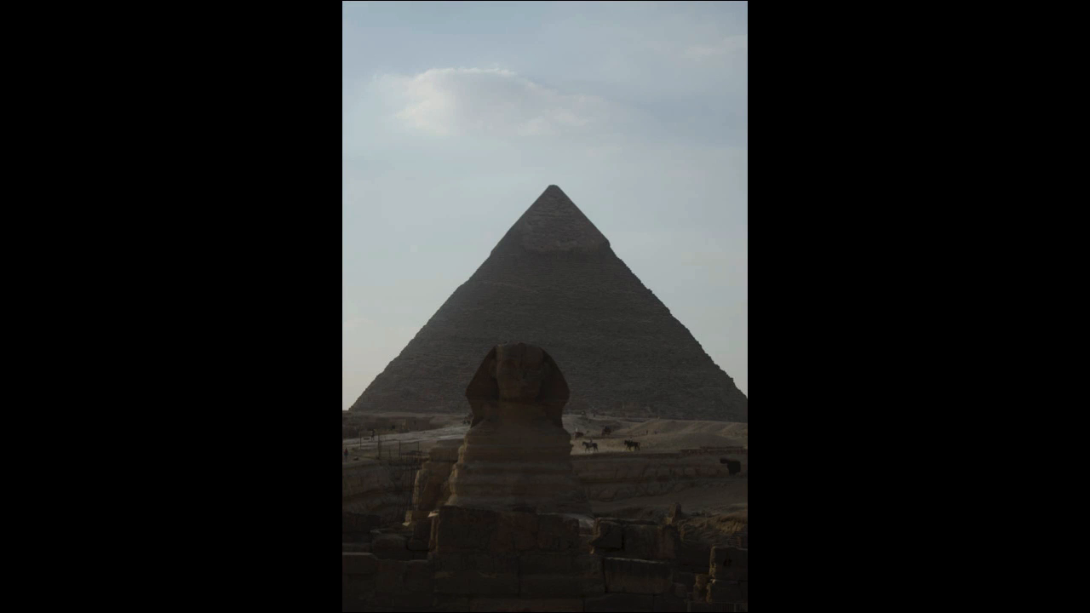
{"action": "key", "text": "Right"}
{"action": "key", "text": "Right"}
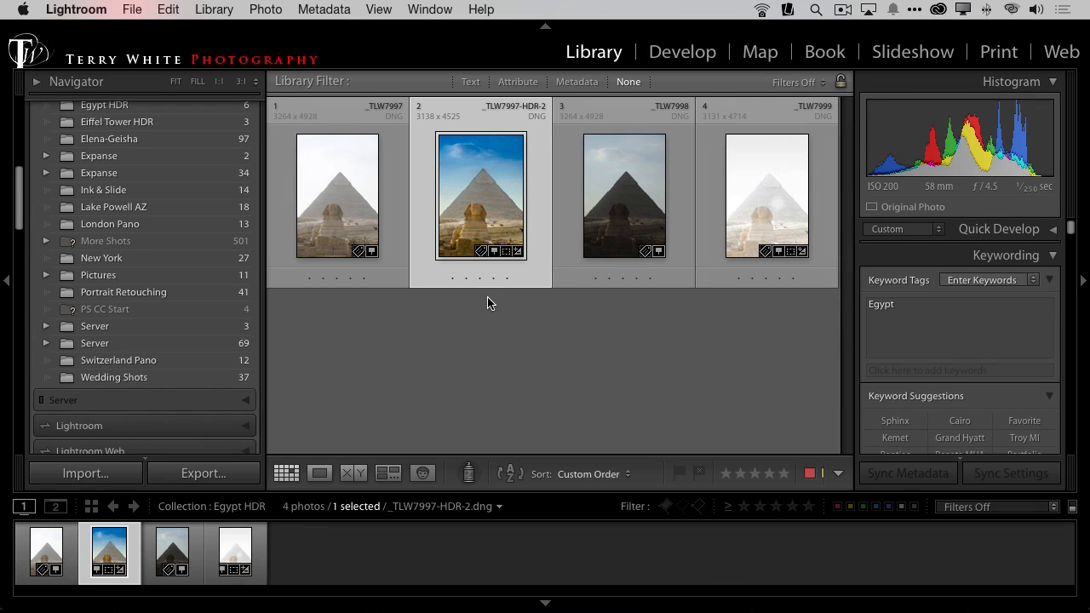
Step: Open the London Pano collection in the Demo collection set
{"action": "scroll", "coordinate": [159, 292], "scroll_direction": "down", "scroll_amount": 10}
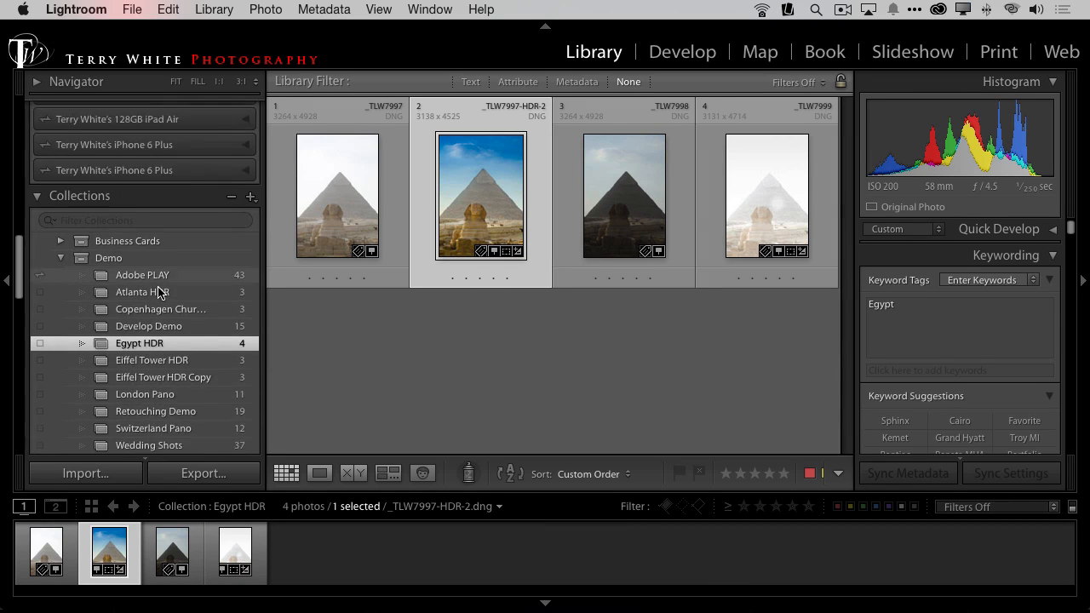
{"action": "scroll", "coordinate": [158, 292], "scroll_direction": "down", "scroll_amount": 3}
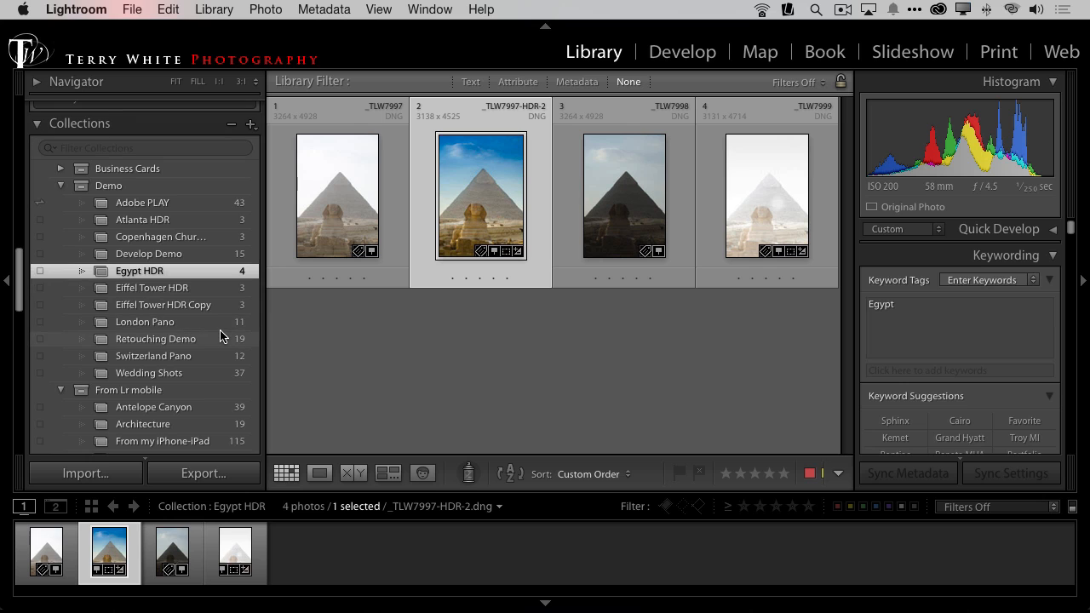
{"action": "scroll", "coordinate": [218, 337], "scroll_direction": "down", "scroll_amount": 2}
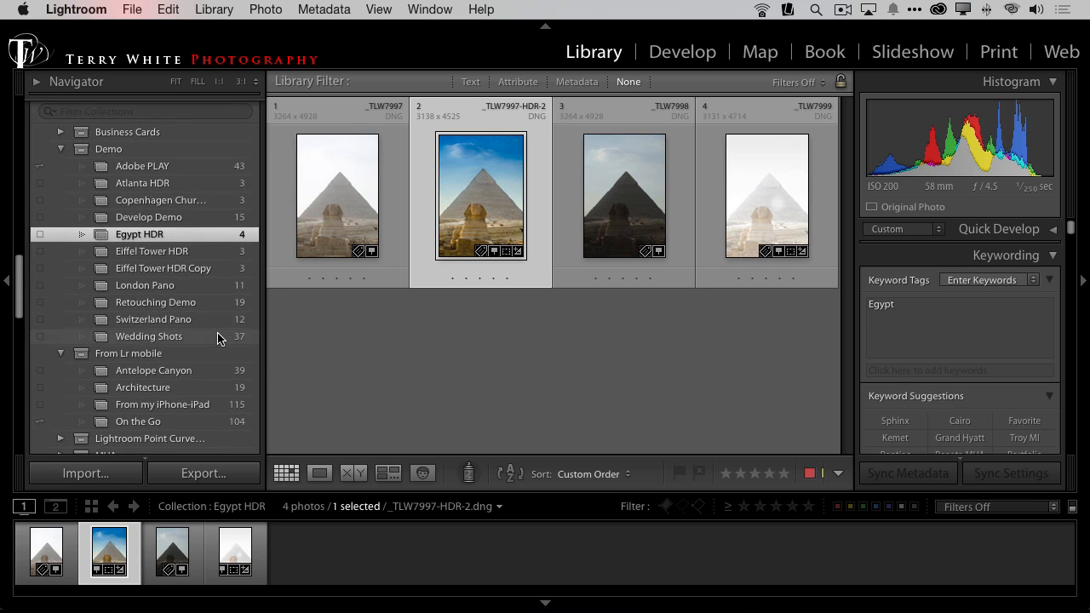
{"action": "left_click", "coordinate": [183, 285]}
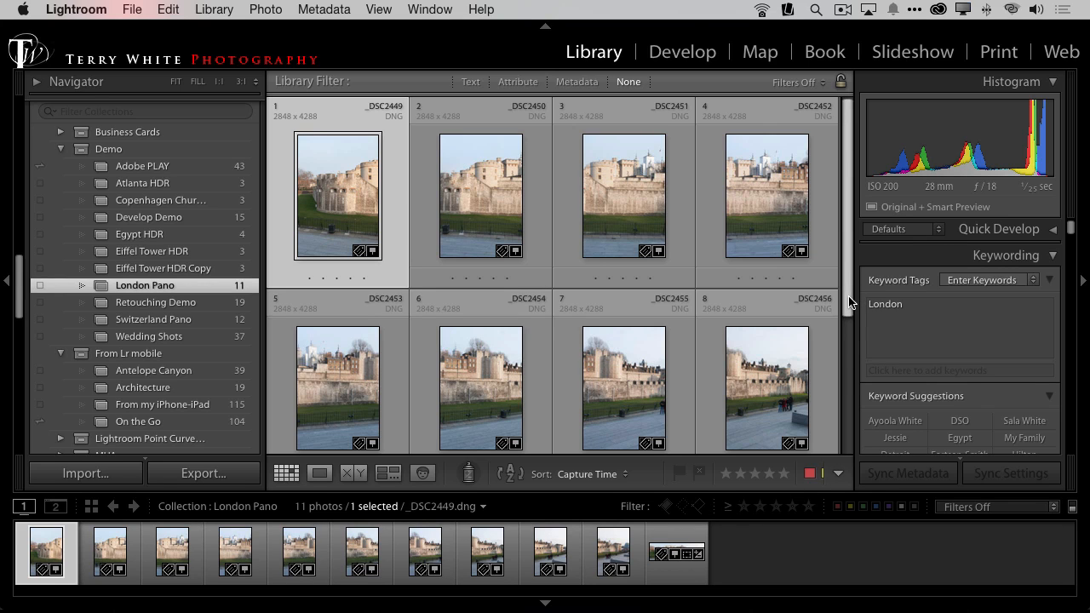
Step: Select the ten original London photos from _DSC2449 to _DSC2458 and start a panorama Photo Merge
{"action": "mouse_move", "coordinate": [849, 303]}
{"action": "left_mouse_down"}
{"action": "mouse_move", "coordinate": [848, 357]}
{"action": "mouse_move", "coordinate": [836, 311]}
{"action": "left_mouse_up"}
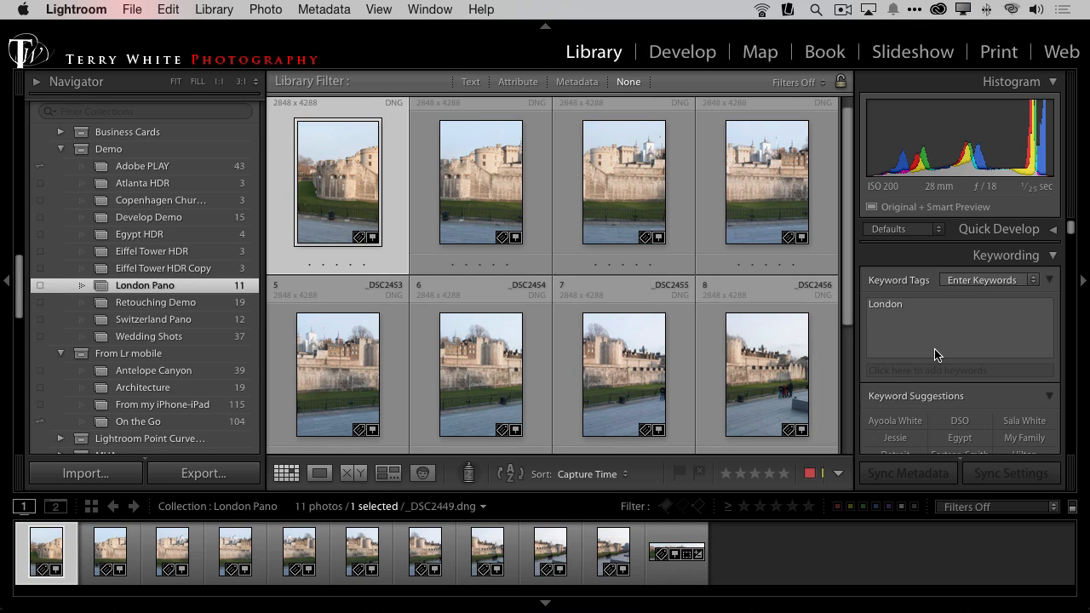
{"action": "left_click_drag", "start_coordinate": [847, 313], "coordinate": [856, 371]}
{"action": "left_click", "coordinate": [490, 442], "text": "shift"}
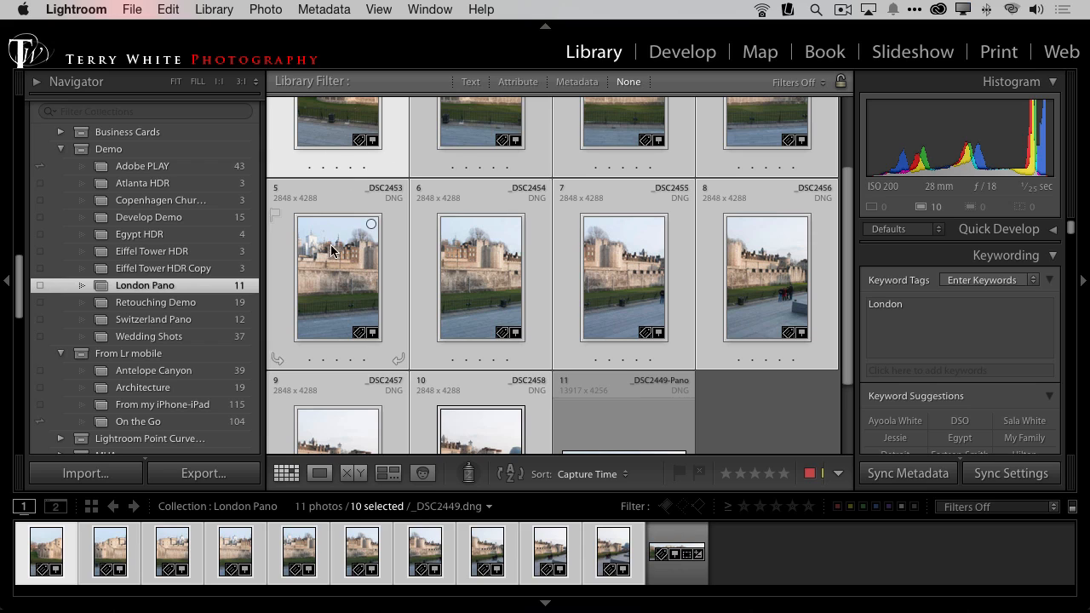
{"action": "right_click", "coordinate": [336, 274]}
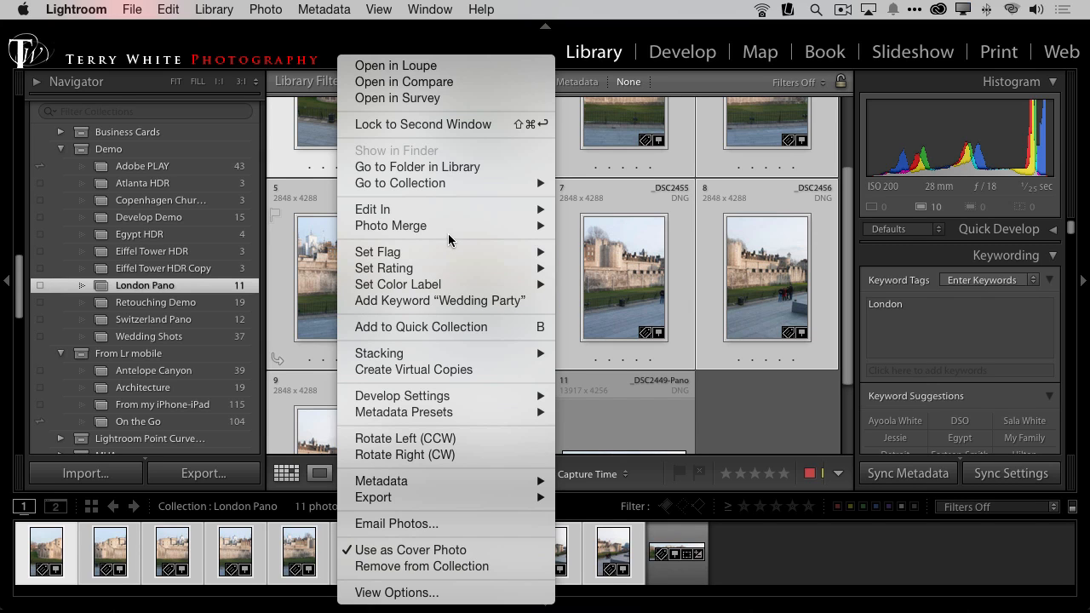
{"action": "mouse_move", "coordinate": [458, 291]}
{"action": "mouse_move", "coordinate": [449, 226]}
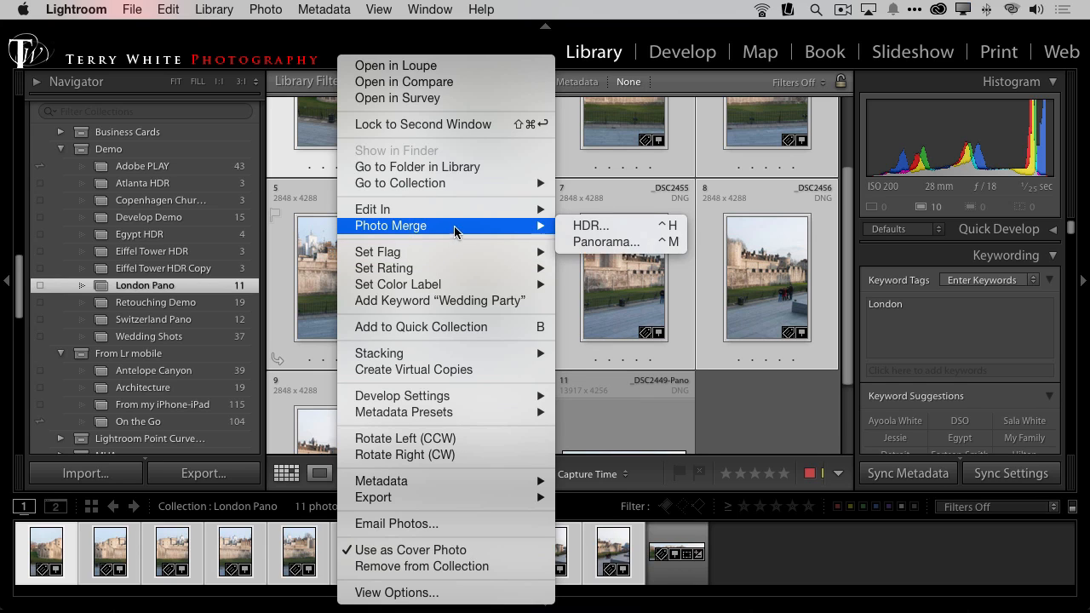
{"action": "left_click", "coordinate": [597, 242]}
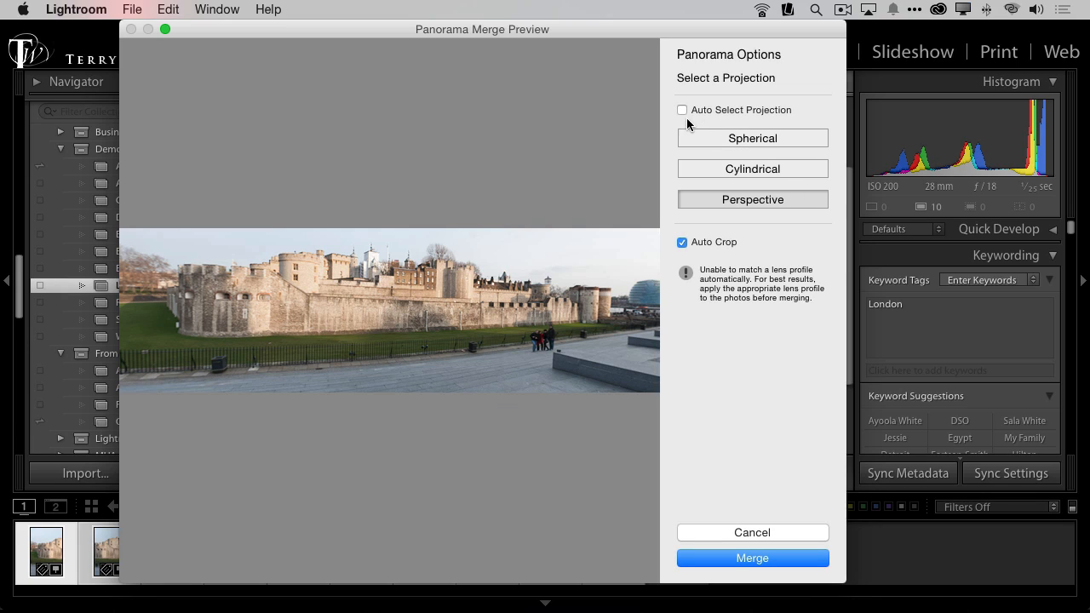
Step: Compare the Spherical and Perspective projections, preview Perspective without and with Auto Crop, and cancel the panorama merge
{"action": "left_click", "coordinate": [776, 148]}
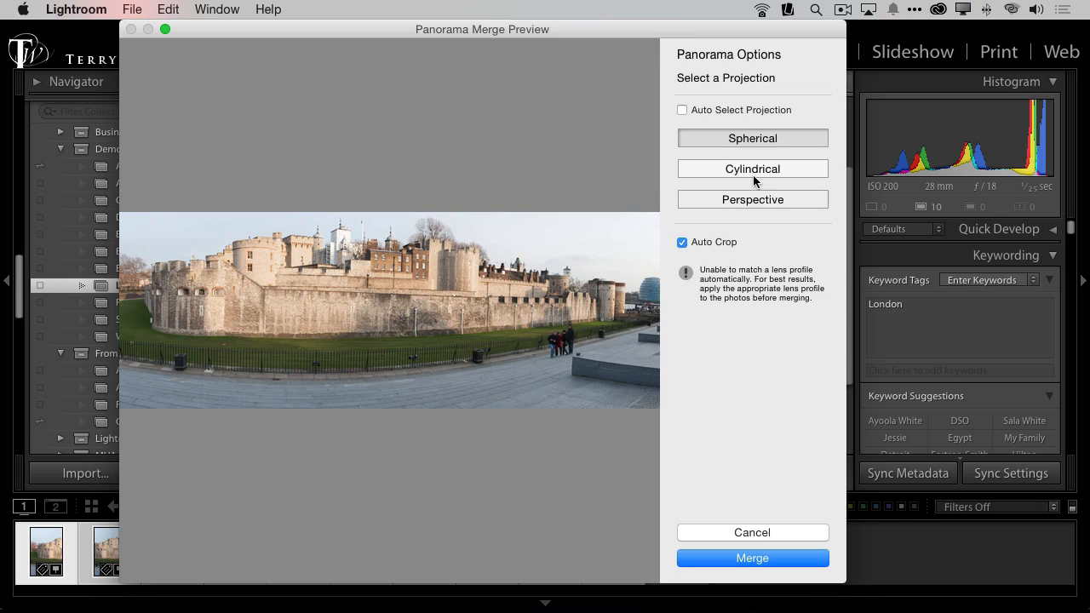
{"action": "left_click", "coordinate": [761, 202]}
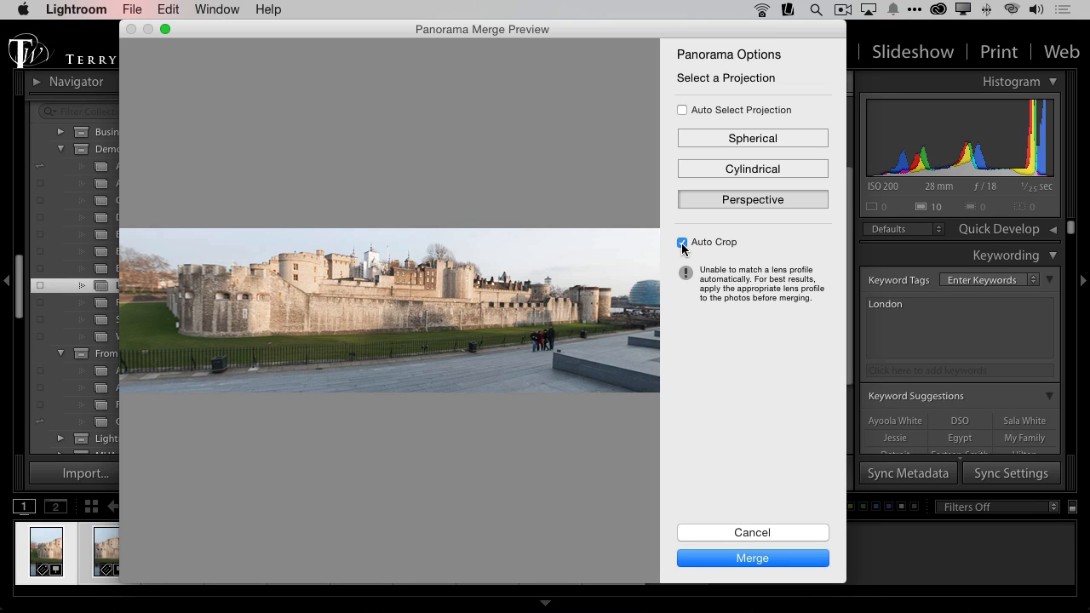
{"action": "left_click", "coordinate": [682, 242]}
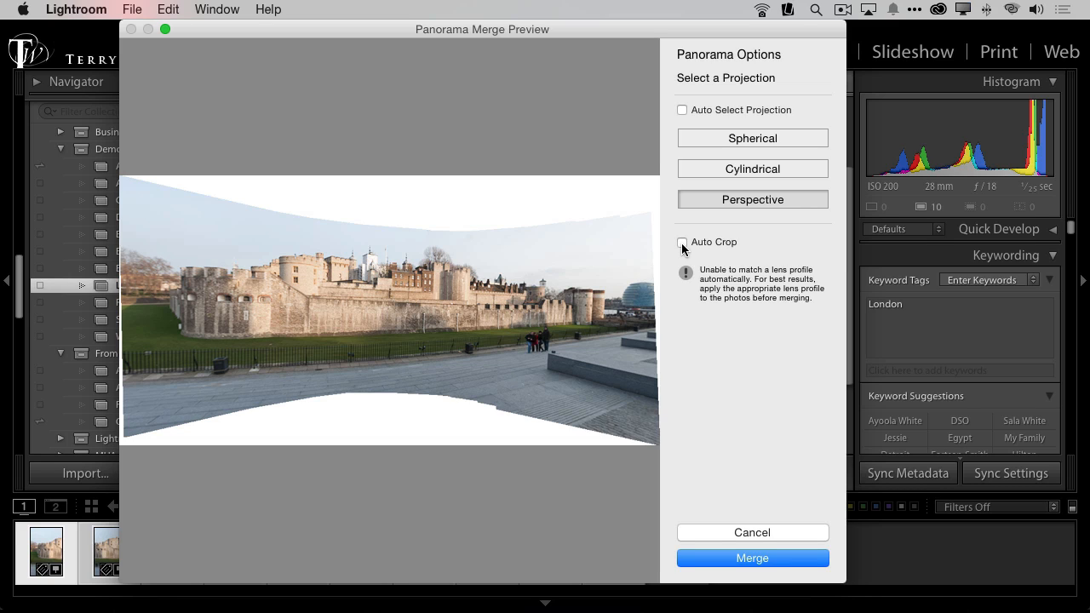
{"action": "left_click", "coordinate": [682, 242]}
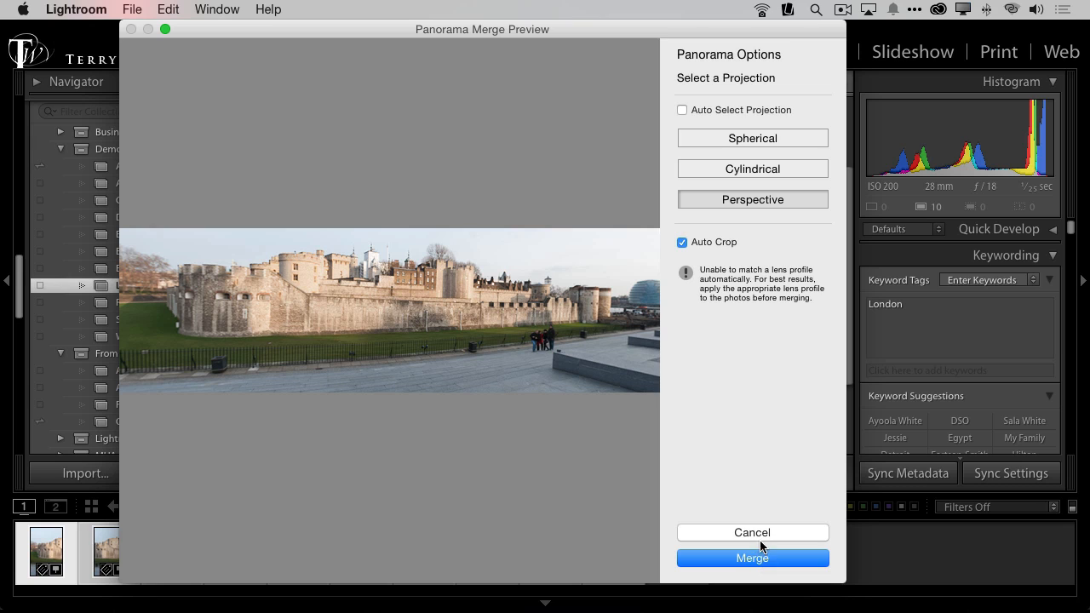
{"action": "left_click", "coordinate": [759, 533]}
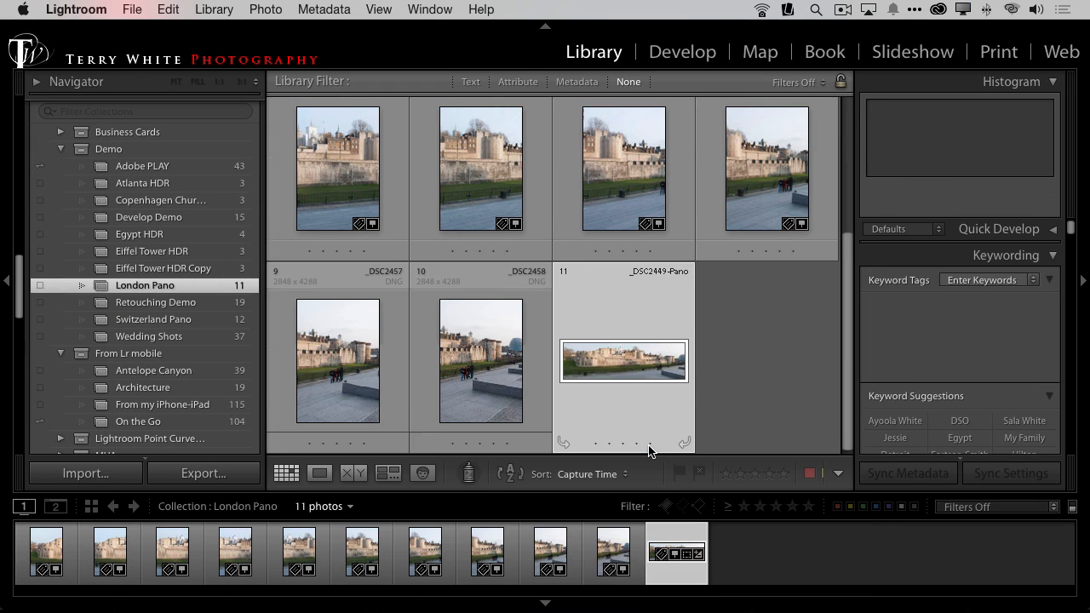
Step: View the already merged _DSC2449-Pano photo in full screen and return to the grid
{"action": "key", "text": "f"}
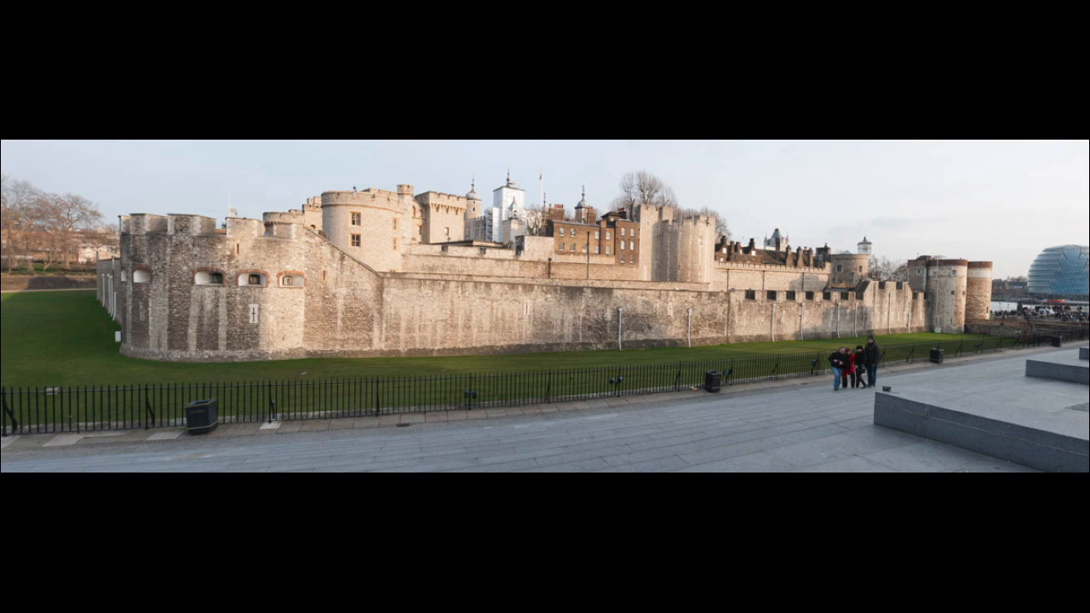
{"action": "key", "text": "f"}
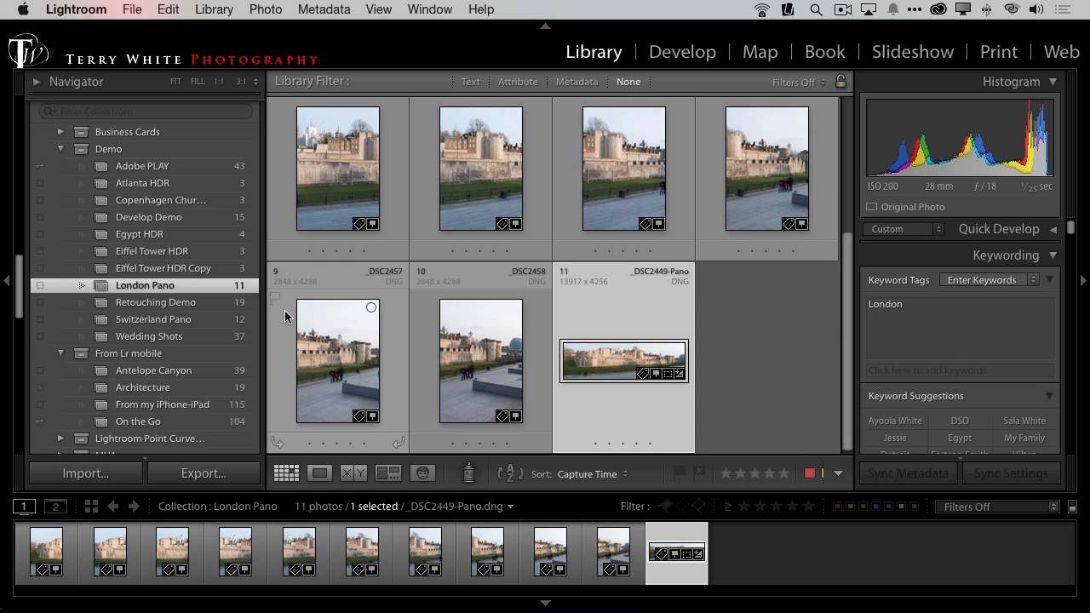
Step: Open the Adobe PLAY collection in the Demo collection set
{"action": "scroll", "coordinate": [242, 313], "scroll_direction": "down", "scroll_amount": 10}
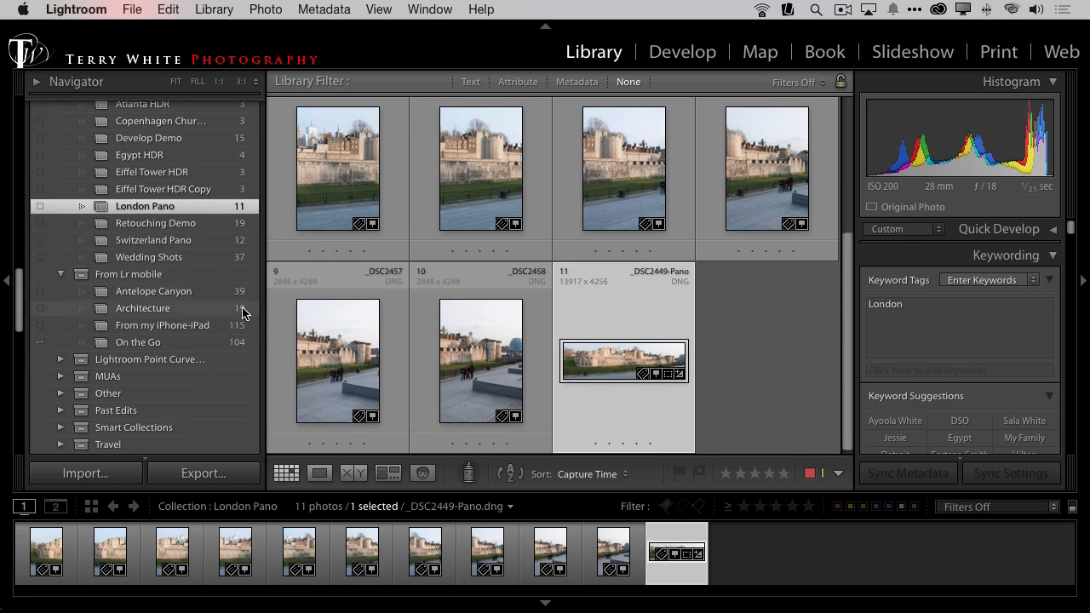
{"action": "scroll", "coordinate": [242, 312], "scroll_direction": "down", "scroll_amount": 10}
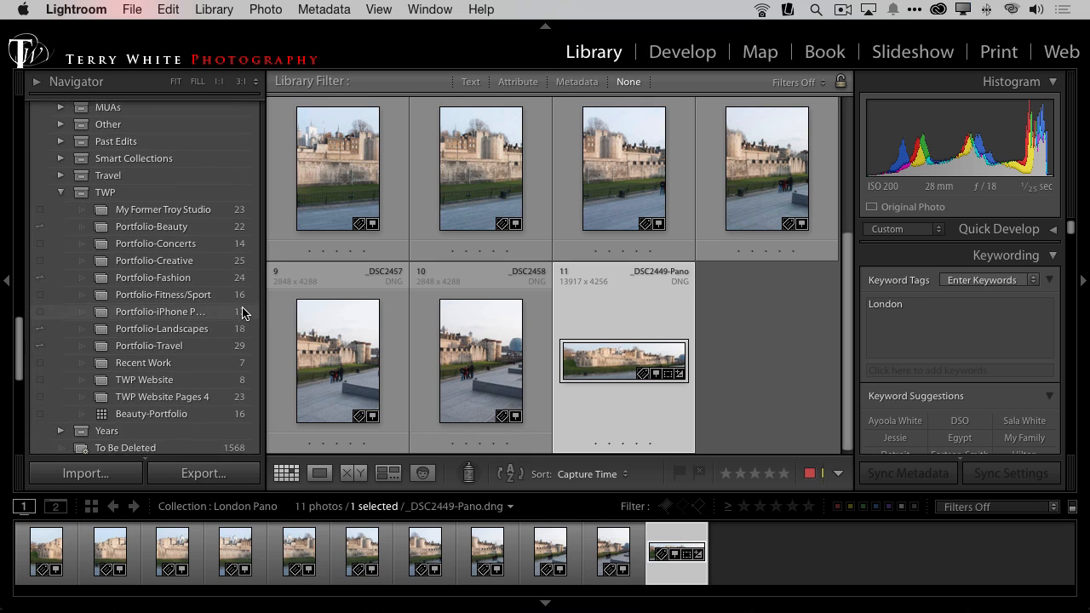
{"action": "scroll", "coordinate": [242, 313], "scroll_direction": "up", "scroll_amount": 15}
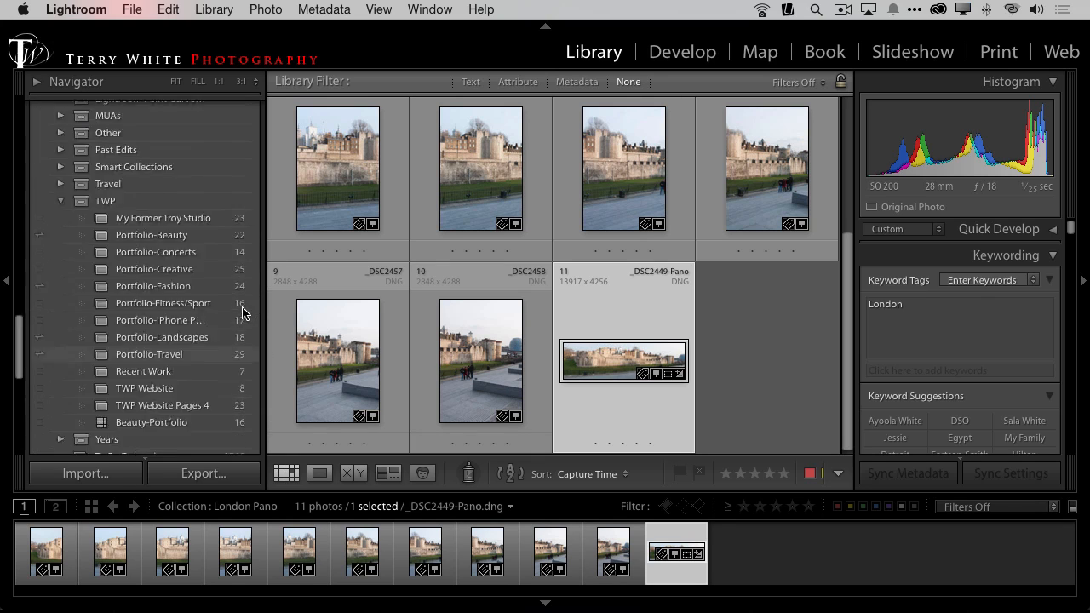
{"action": "scroll", "coordinate": [242, 312], "scroll_direction": "down", "scroll_amount": 3}
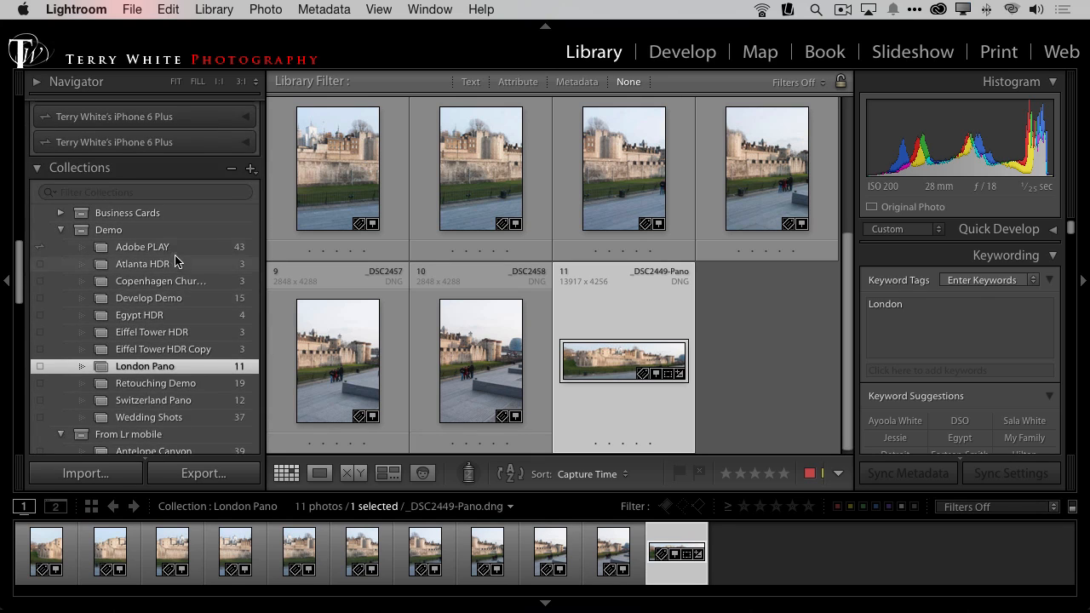
{"action": "left_click", "coordinate": [143, 247]}
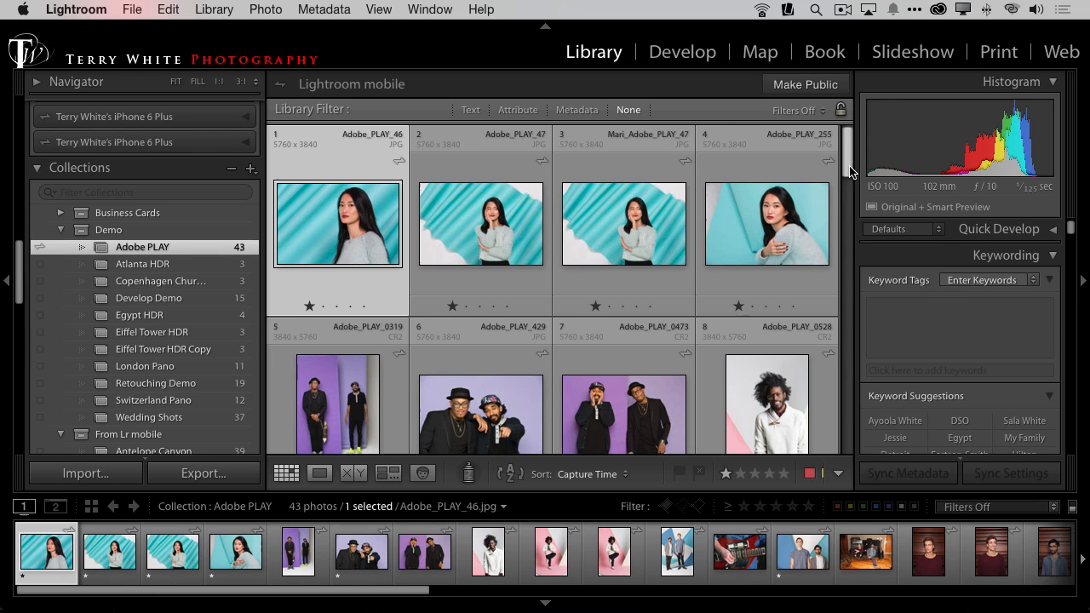
Step: Add the keywords "Asian" and "Blue Background" to the first photo, Adobe_PLAY_46
{"action": "left_click_drag", "start_coordinate": [848, 170], "coordinate": [831, 125]}
{"action": "left_click_drag", "start_coordinate": [846, 166], "coordinate": [844, 159]}
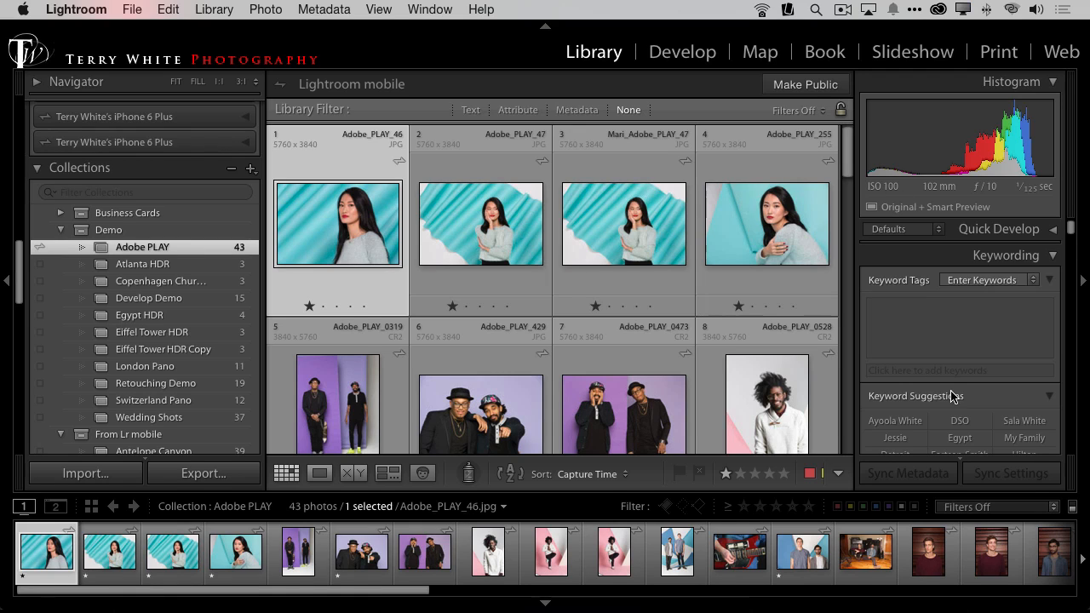
{"action": "left_click", "coordinate": [932, 333]}
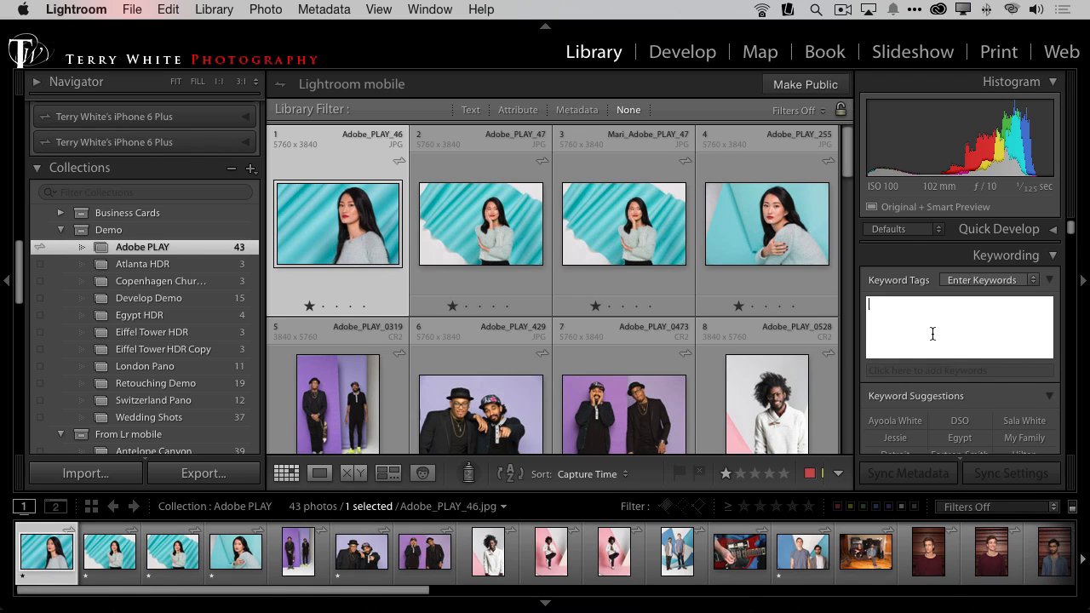
{"action": "type", "text": "Asian, B"}
{"action": "key", "text": "BackSpace"}
{"action": "key", "text": "BackSpace"}
{"action": "type", "text": "blue"}
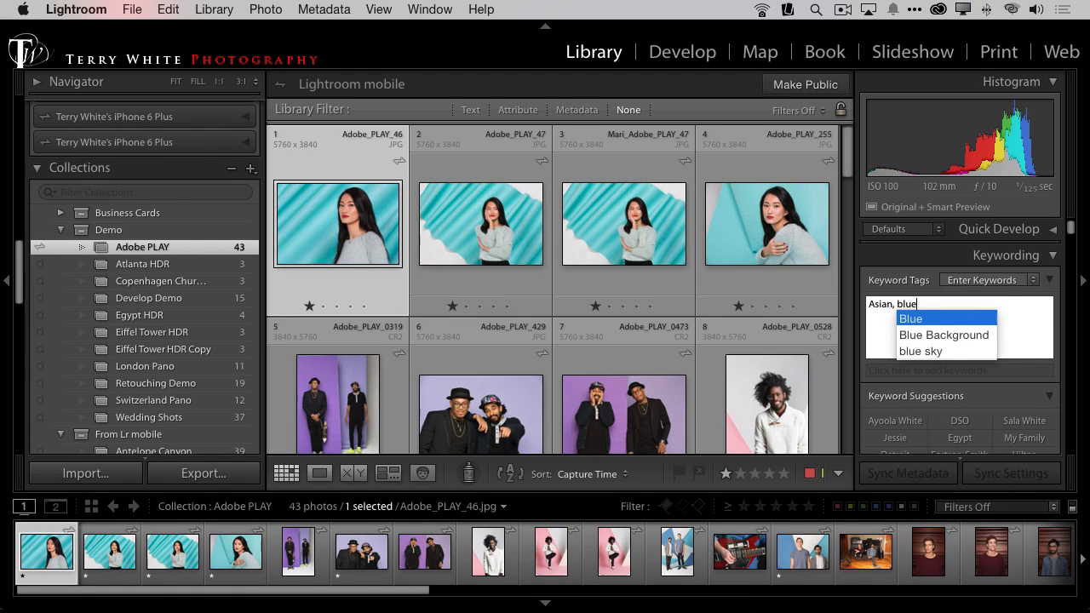
{"action": "key", "text": "Down"}
{"action": "key", "text": "Down"}
{"action": "key", "text": "Return"}
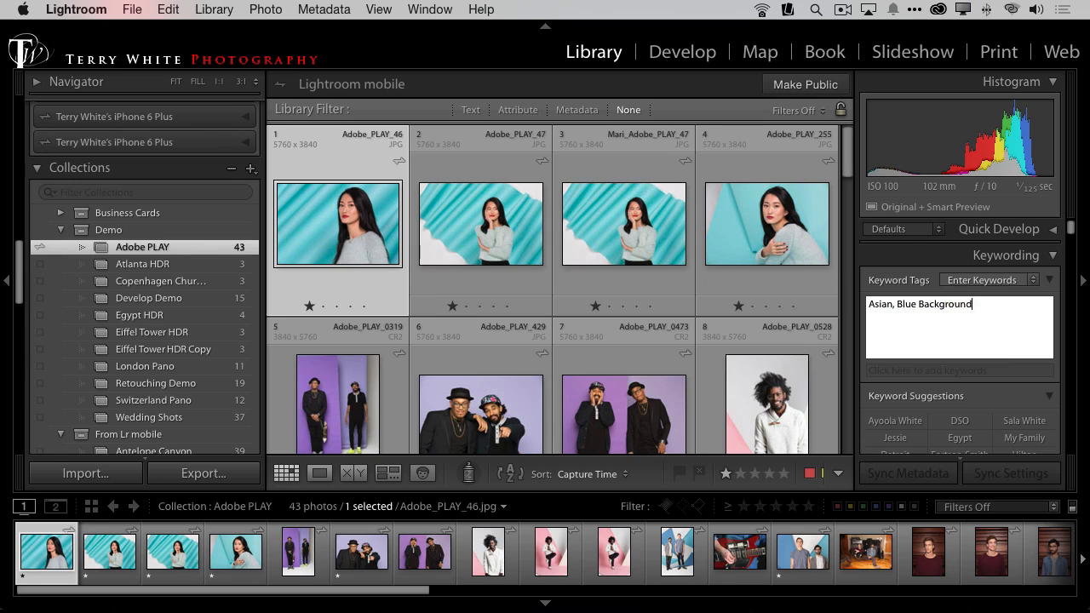
Step: Add the keywords "wrinkled" and "Gray Sweater" to Adobe_PLAY_46 and leave the keyword entry
{"action": "type", "text": ", wrinkled, gr"}
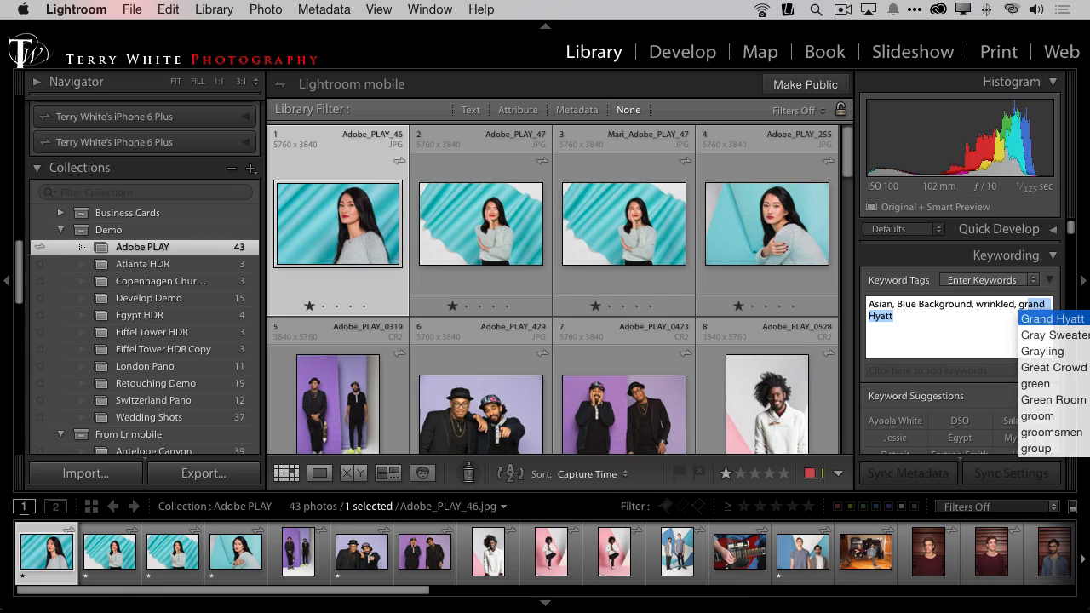
{"action": "type", "text": "ay"}
{"action": "key", "text": "Return"}
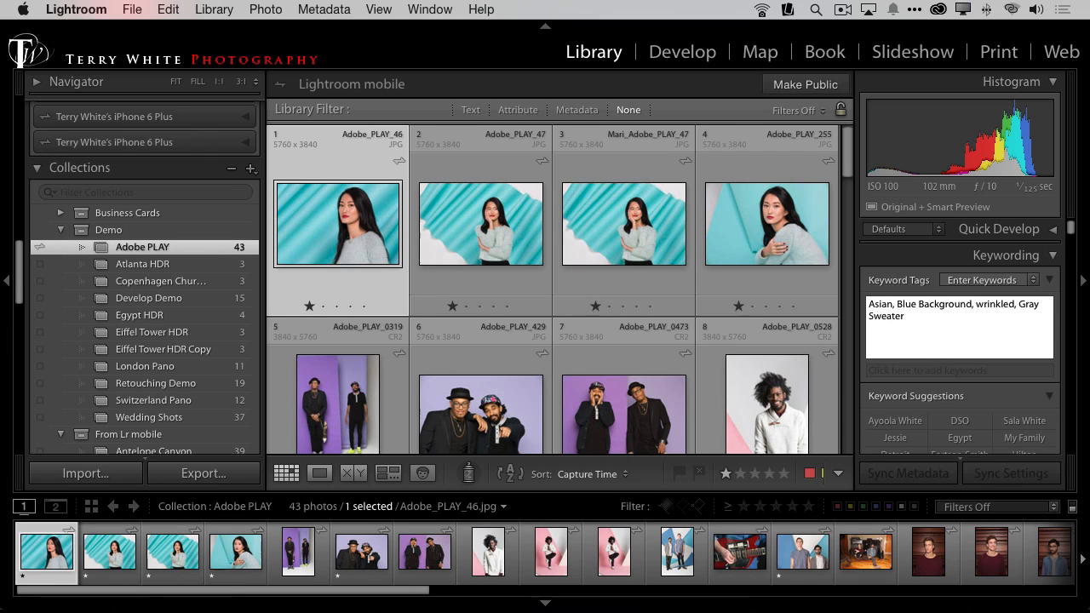
{"action": "left_click", "coordinate": [451, 242]}
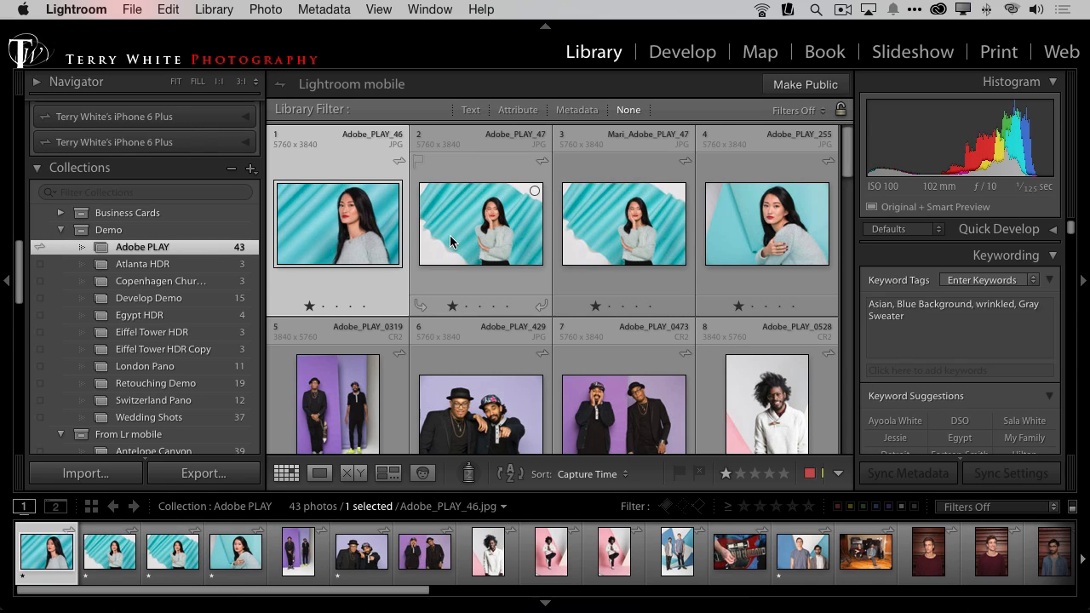
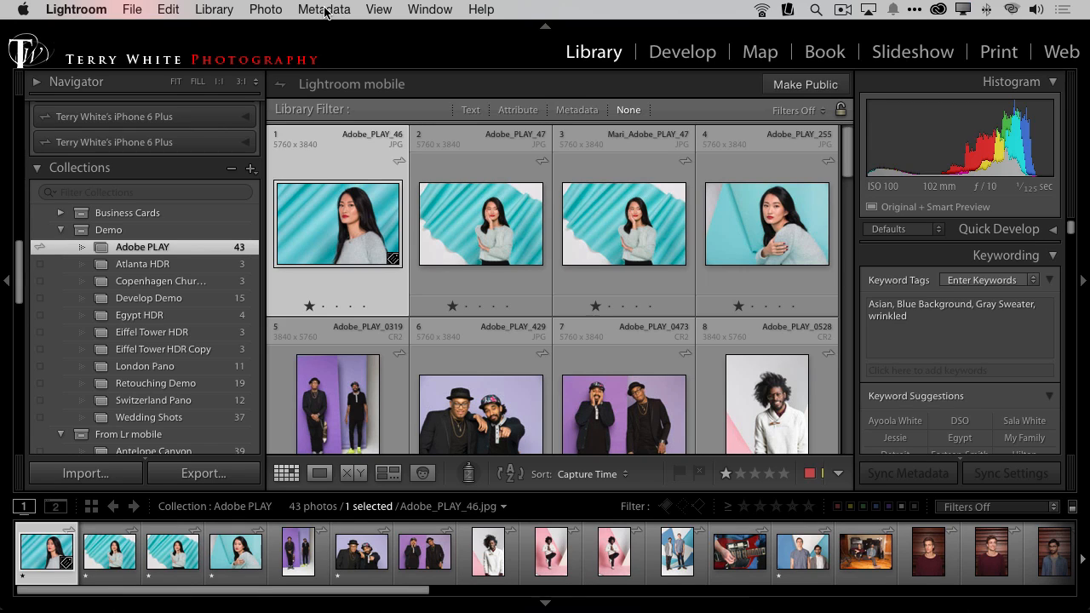
Step: Switch the Adobe PLAY collection to People view, then expand and collapse the first stack of similar faces
{"action": "left_click", "coordinate": [380, 12]}
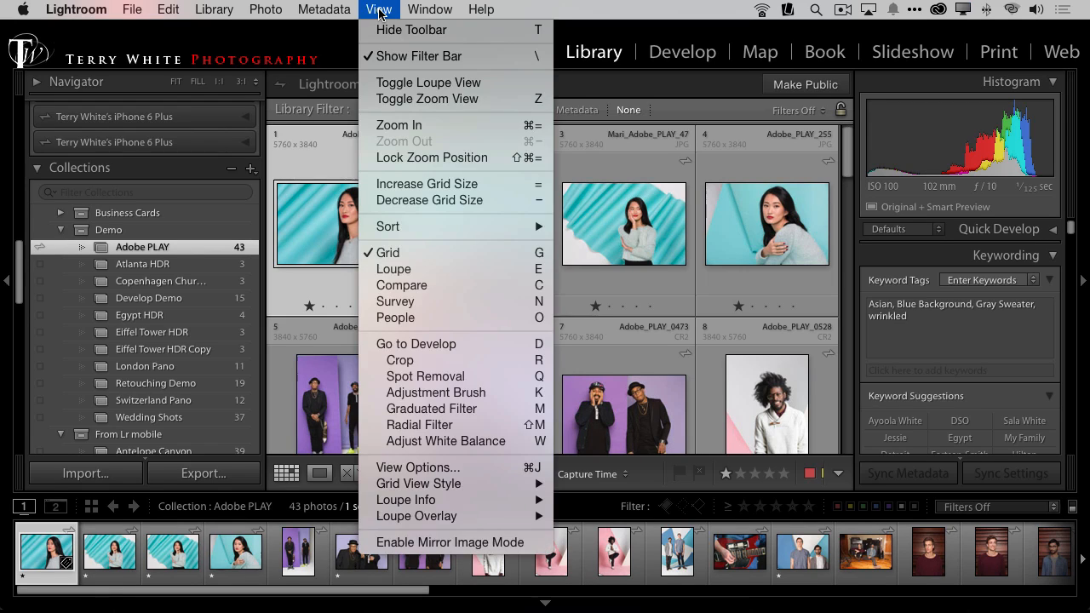
{"action": "left_click", "coordinate": [440, 322]}
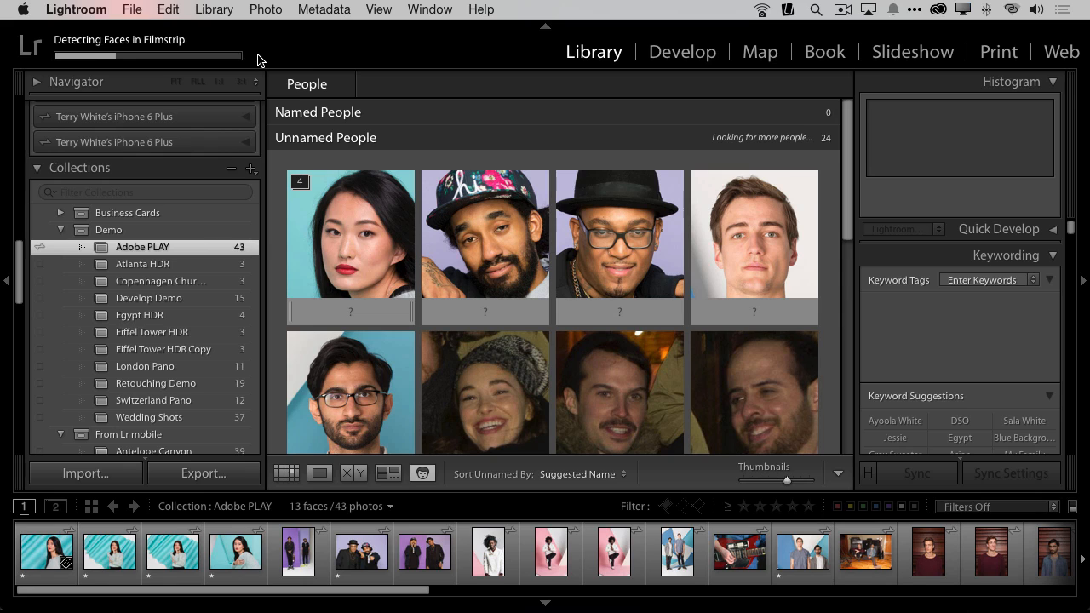
{"action": "left_click", "coordinate": [298, 183]}
{"action": "left_click", "coordinate": [298, 182]}
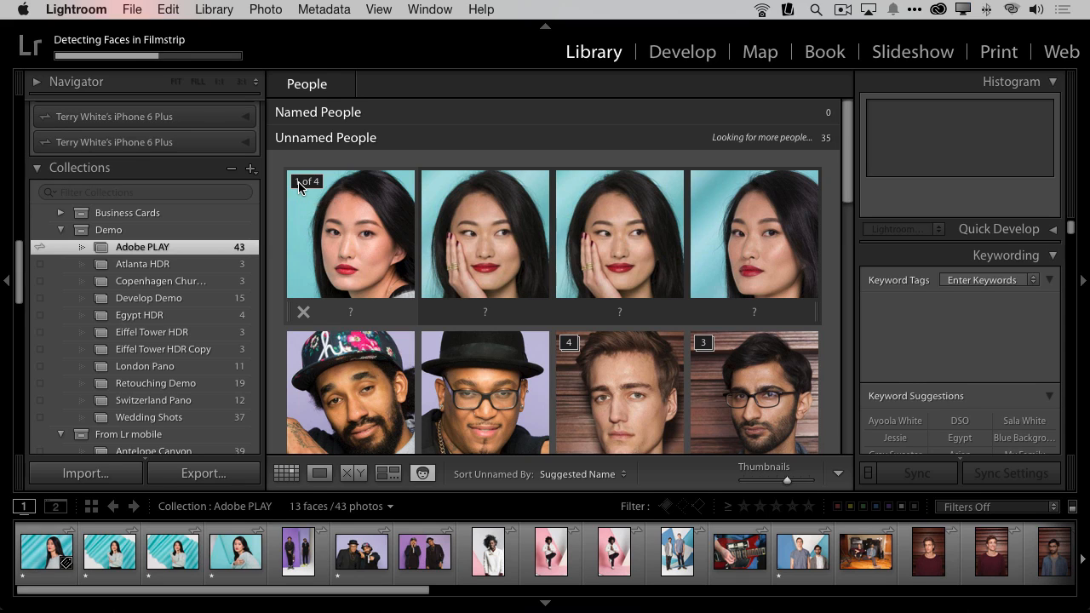
{"action": "left_click", "coordinate": [298, 181]}
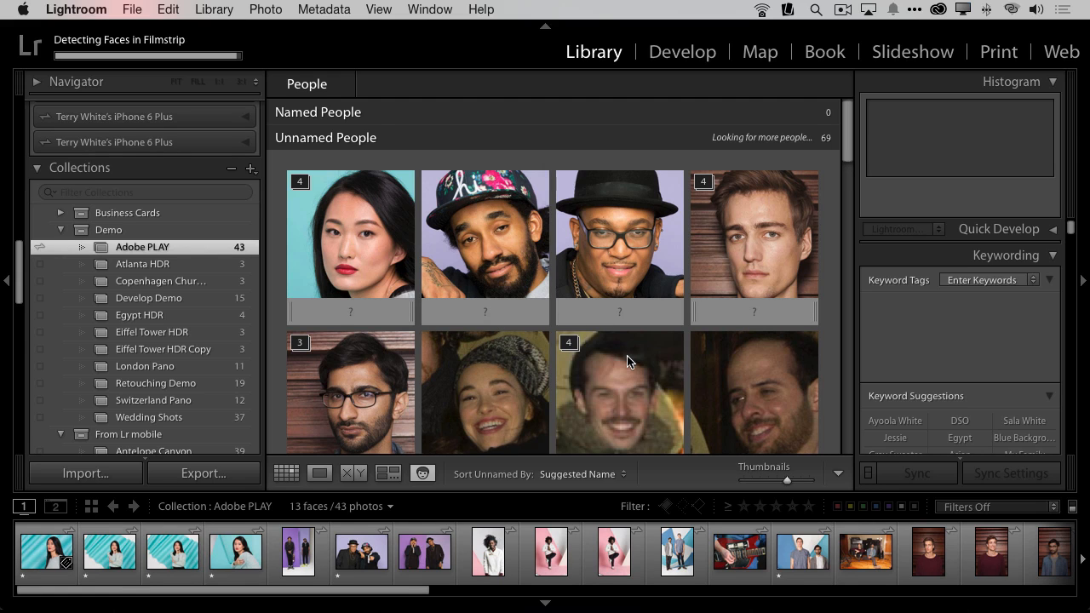
Step: Name the unnamed face stack of the woman on the teal background with her first name
{"action": "left_click_drag", "start_coordinate": [852, 151], "coordinate": [837, 270]}
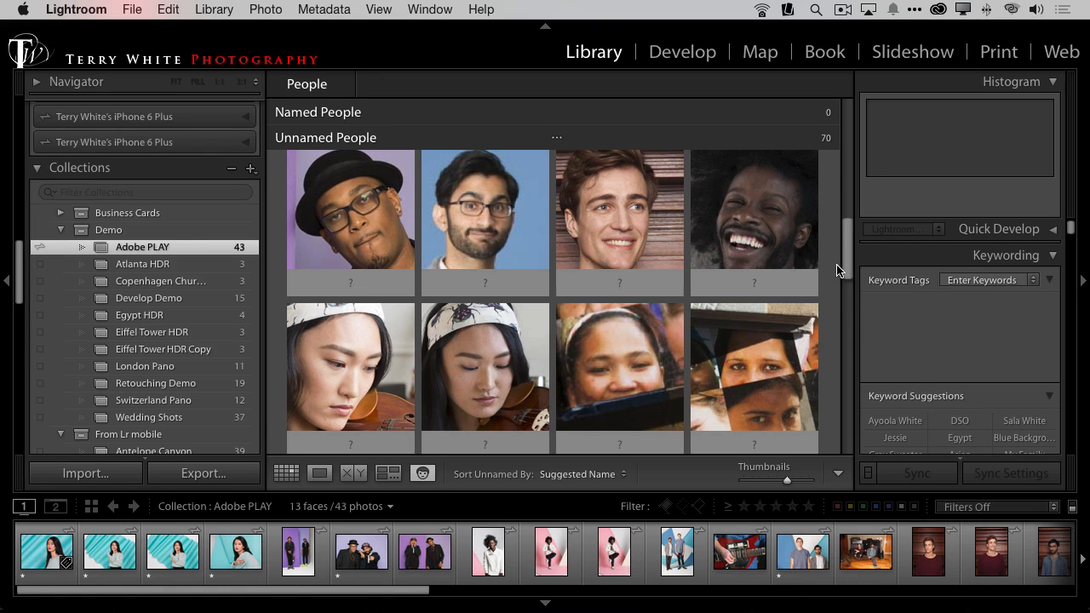
{"action": "left_click_drag", "start_coordinate": [847, 255], "coordinate": [845, 152]}
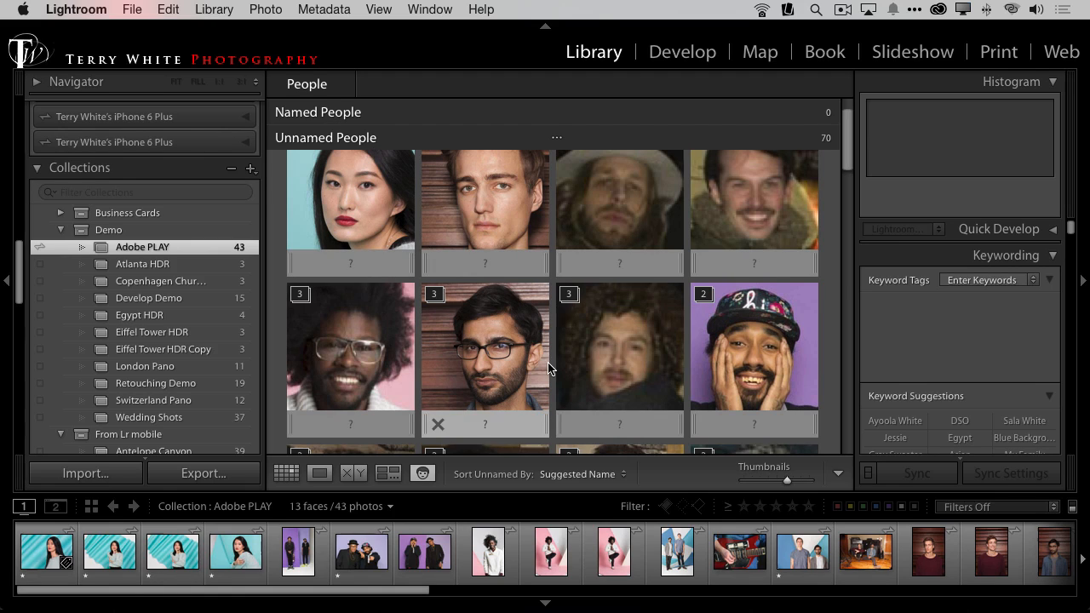
{"action": "scroll", "coordinate": [741, 341], "scroll_direction": "up", "scroll_amount": 1}
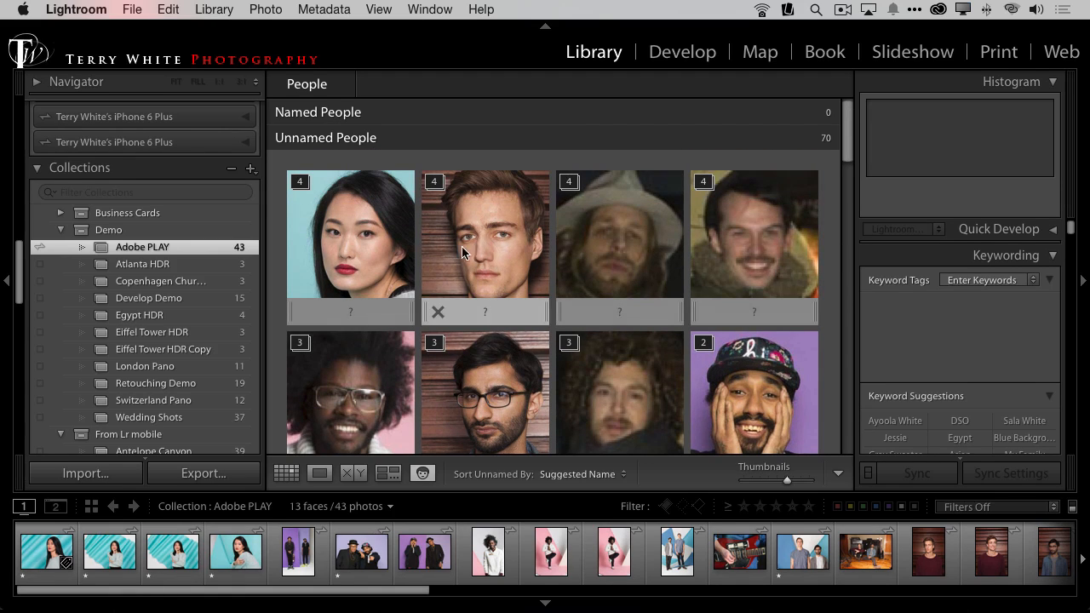
{"action": "left_click", "coordinate": [353, 311]}
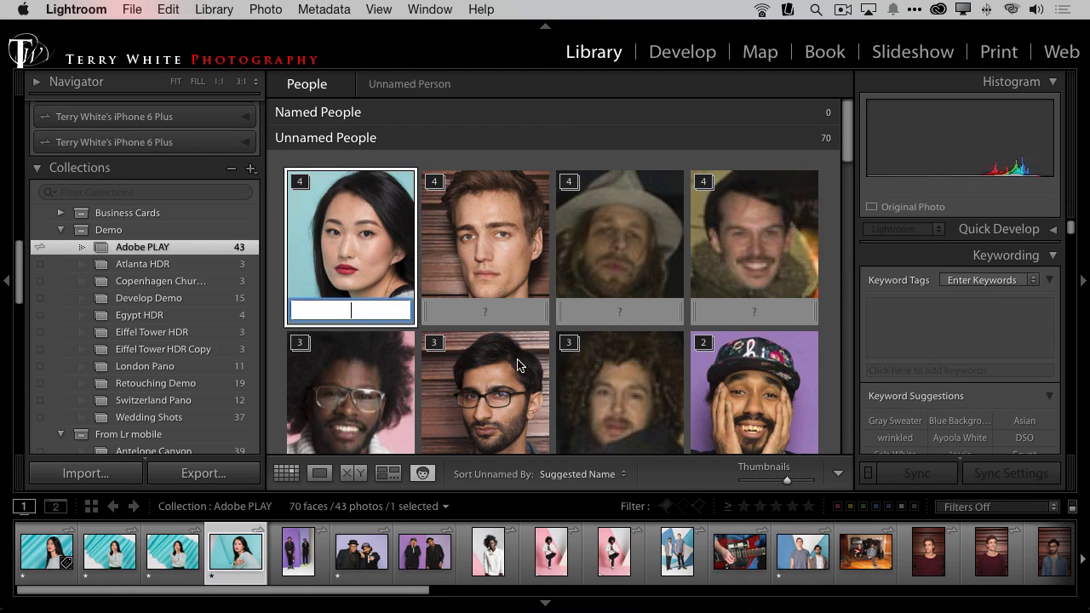
{"action": "type", "text": "Mar"}
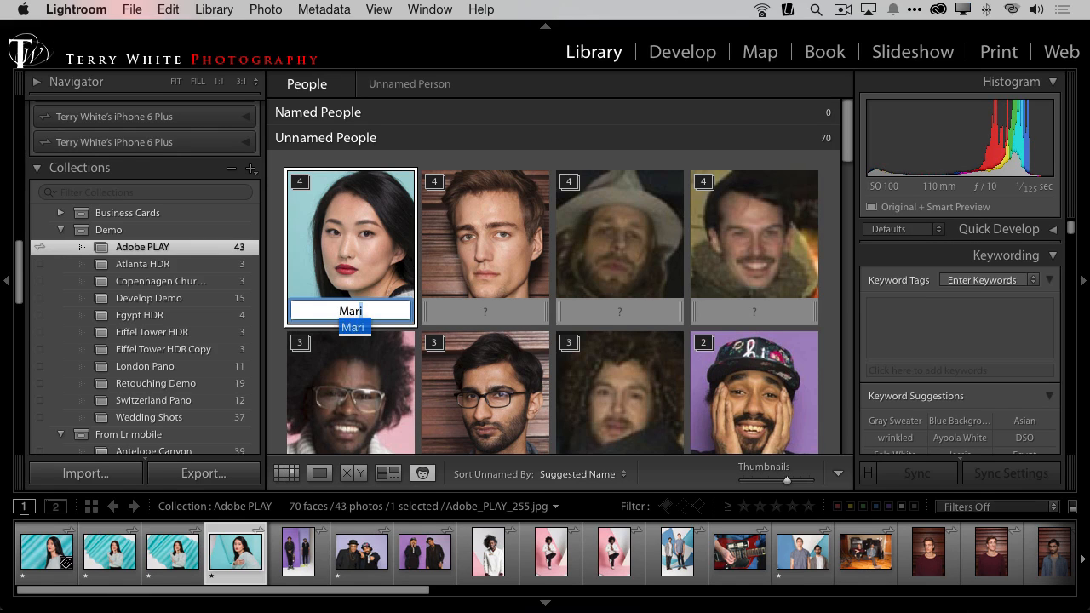
{"action": "type", "text": "i"}
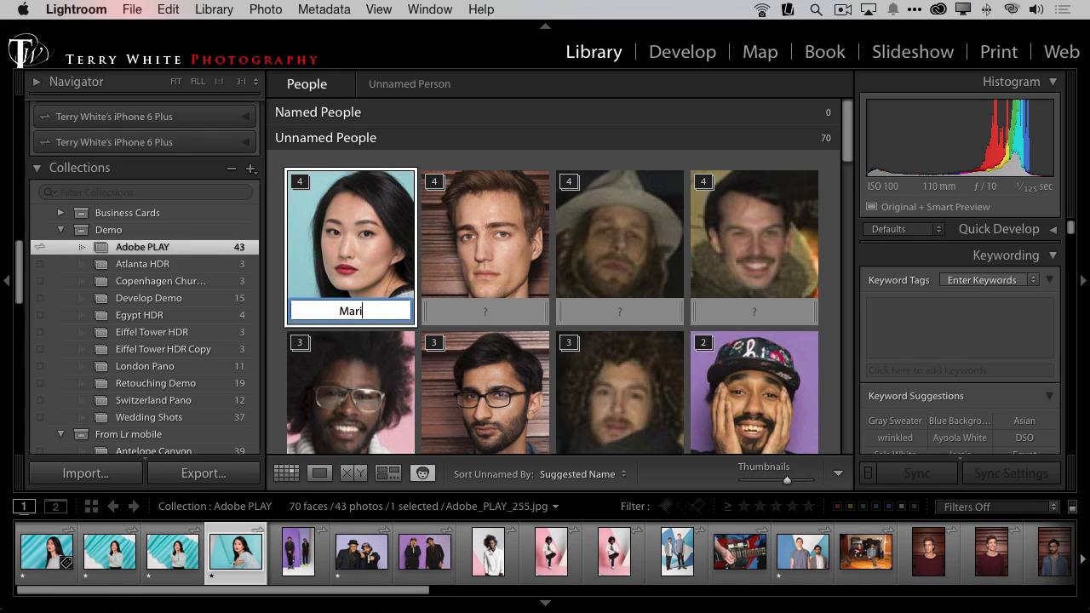
{"action": "key", "text": "Return"}
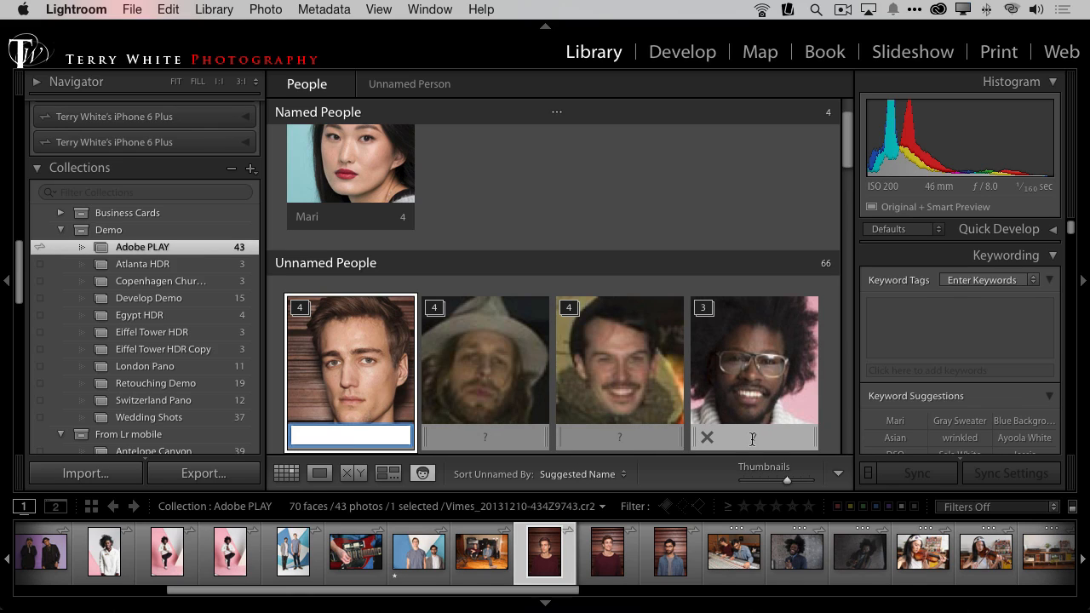
Step: Enter the first name for the unnamed face stack of the man with clear glasses on the pink background
{"action": "left_click", "coordinate": [756, 437]}
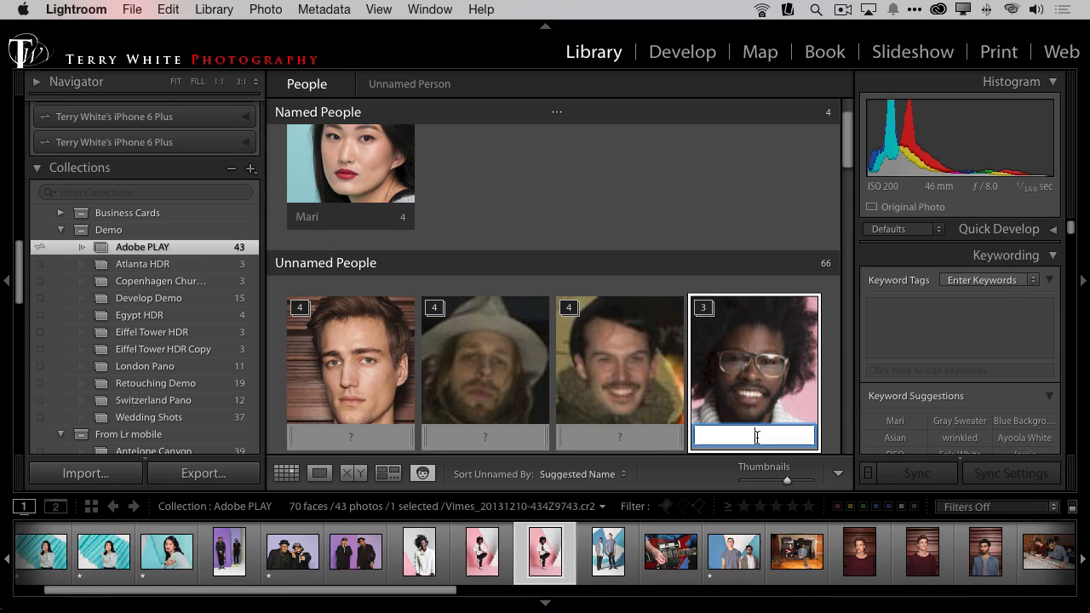
{"action": "type", "text": "Jessie"}
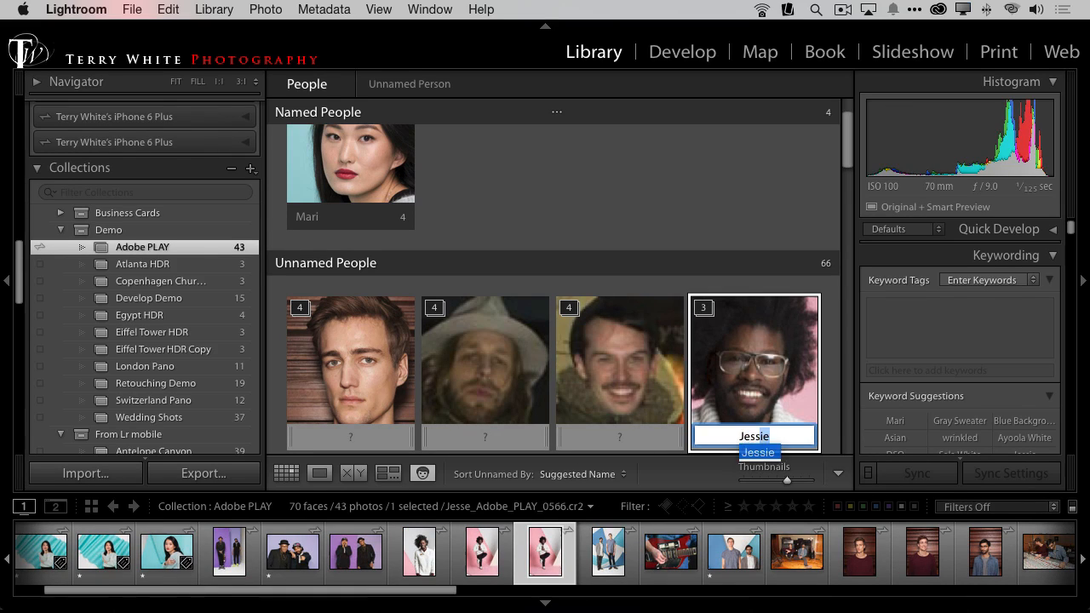
{"action": "key", "text": "Return"}
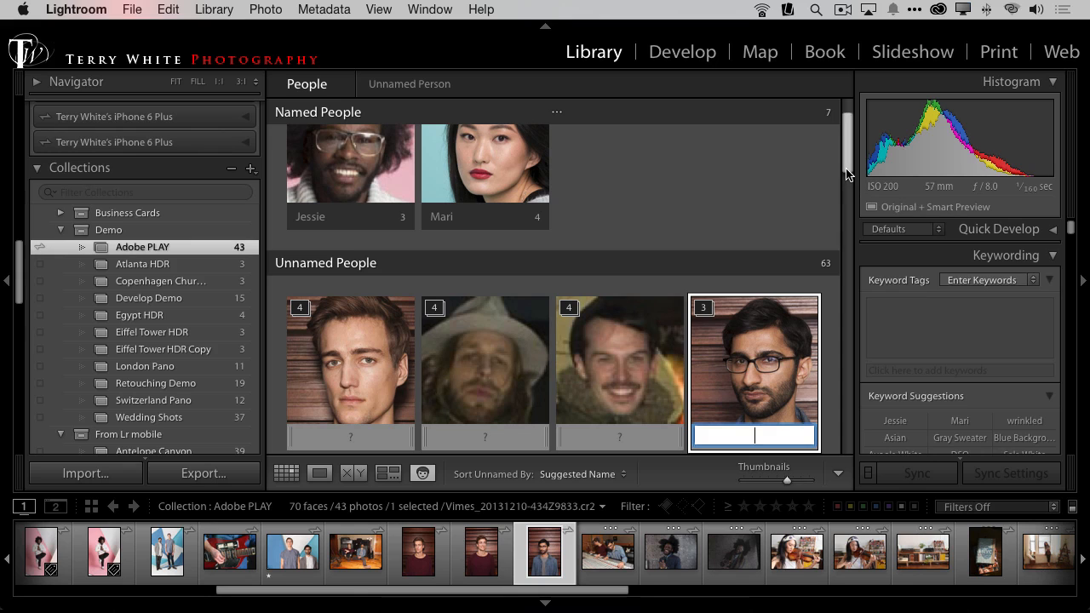
Step: Find the faces printed on a book among the unnamed people and open their photo, DSC_0713.NEF, in Loupe view
{"action": "left_click_drag", "start_coordinate": [846, 175], "coordinate": [847, 332]}
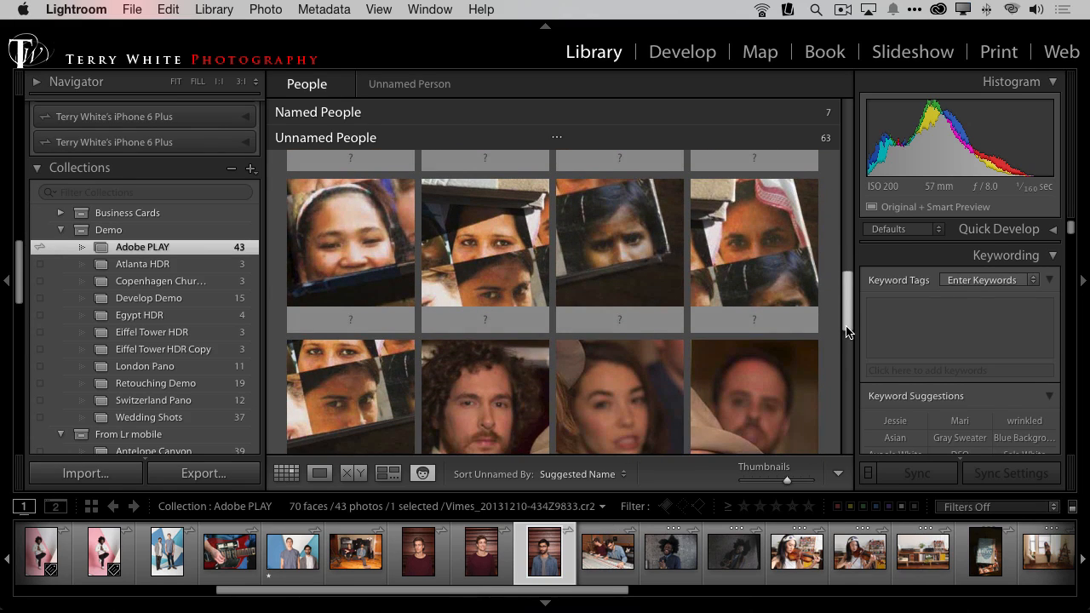
{"action": "left_click", "coordinate": [621, 288]}
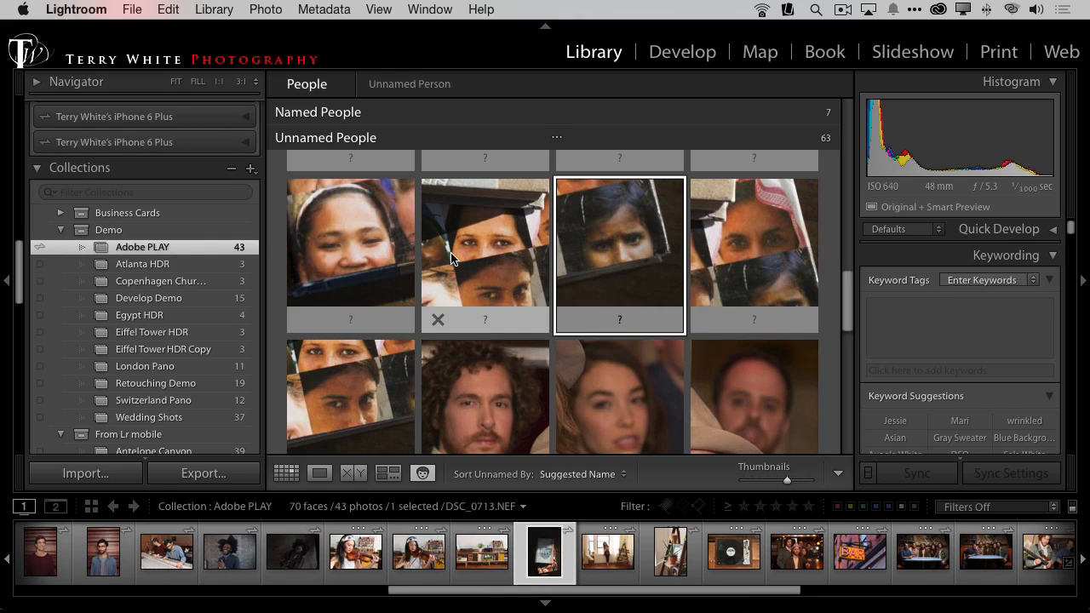
{"action": "left_click", "coordinate": [371, 245]}
{"action": "left_click", "coordinate": [465, 272]}
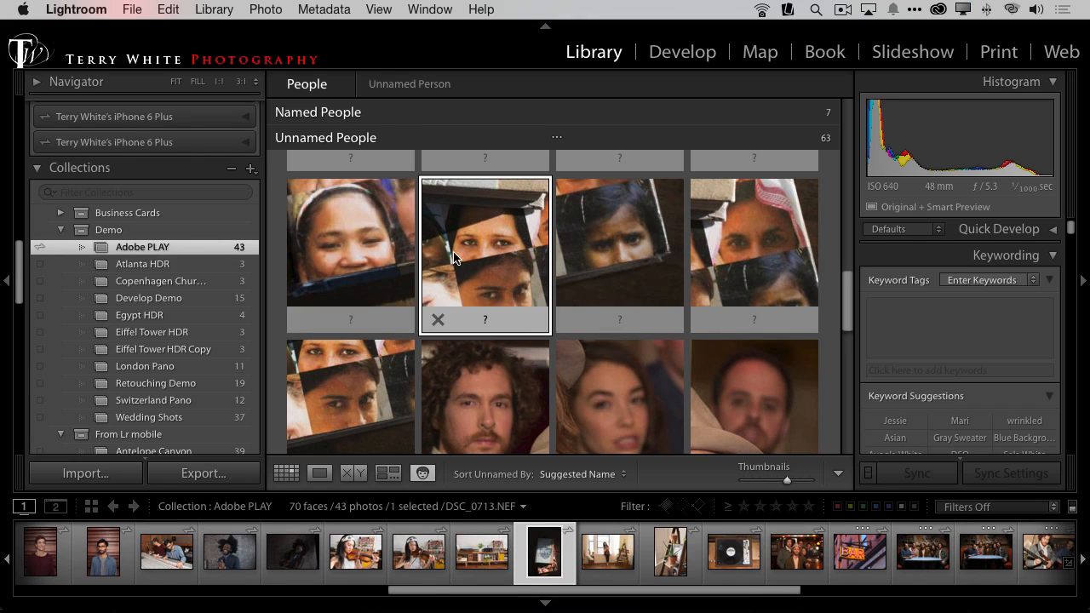
{"action": "double_click", "coordinate": [611, 252]}
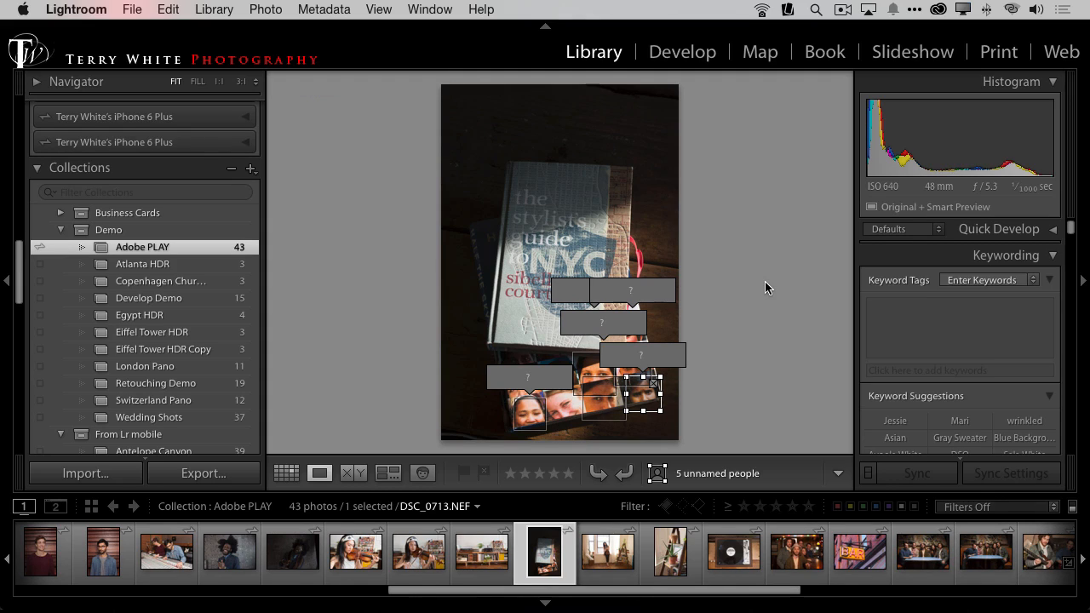
Step: Remove all five face regions from the printed book faces in DSC_0713.NEF
{"action": "left_click", "coordinate": [654, 384]}
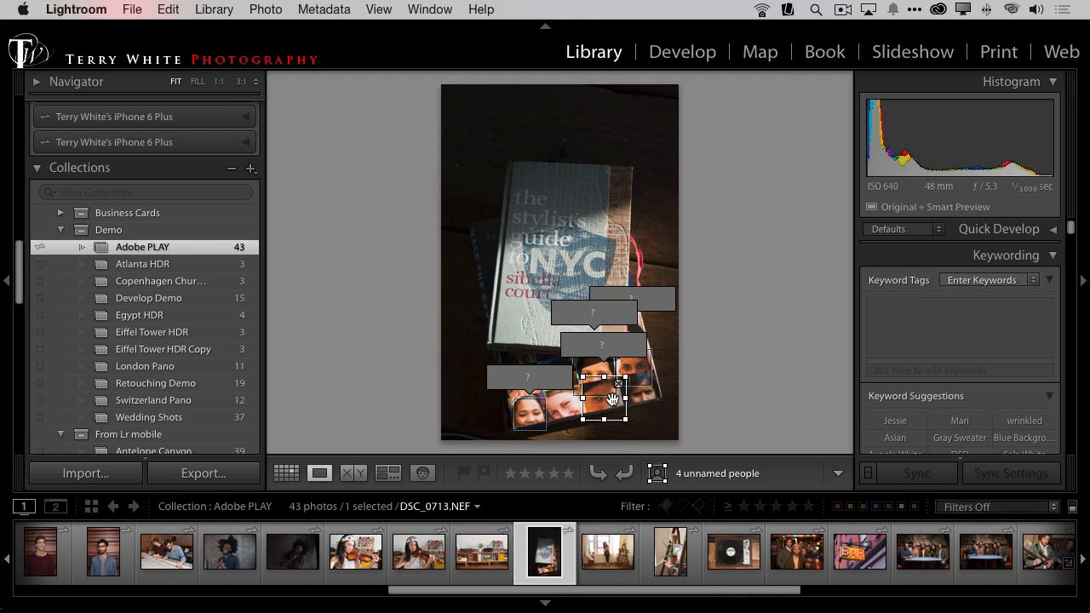
{"action": "key", "text": "Delete"}
{"action": "key", "text": "Delete"}
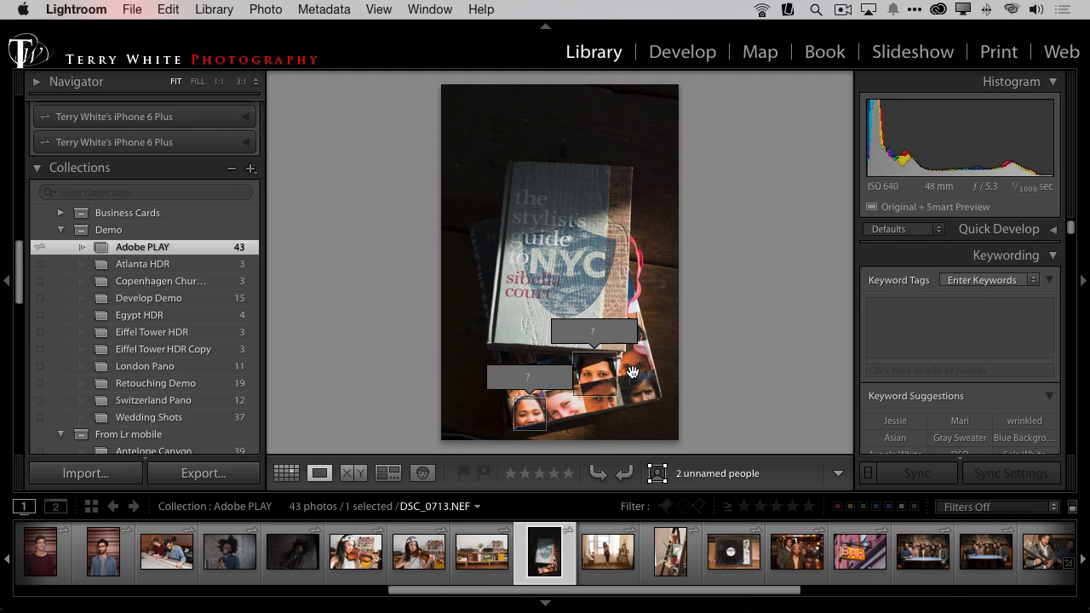
{"action": "key", "text": "Delete"}
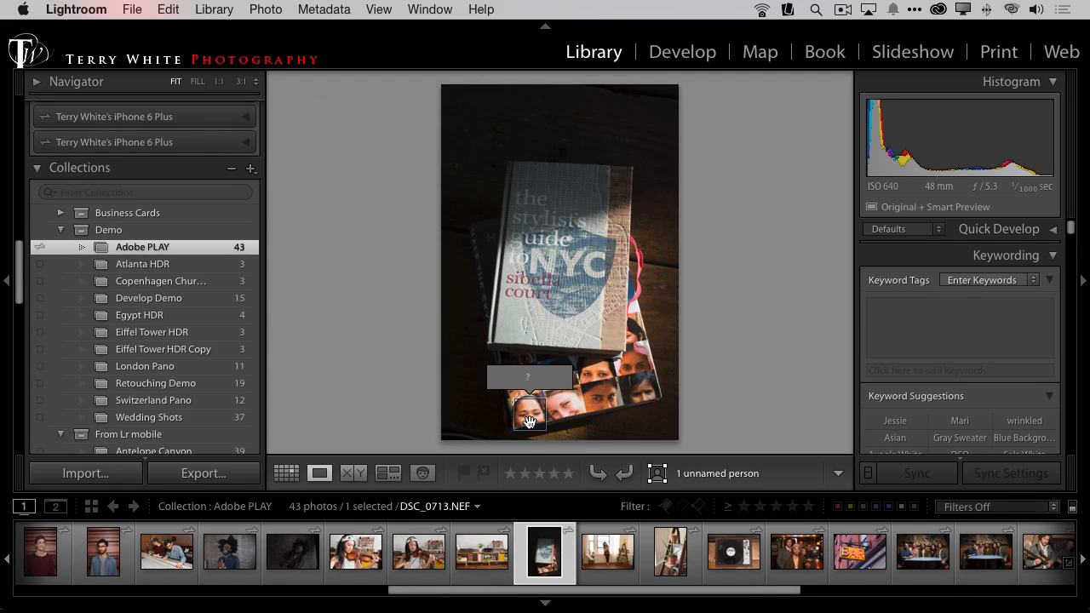
{"action": "key", "text": "Delete"}
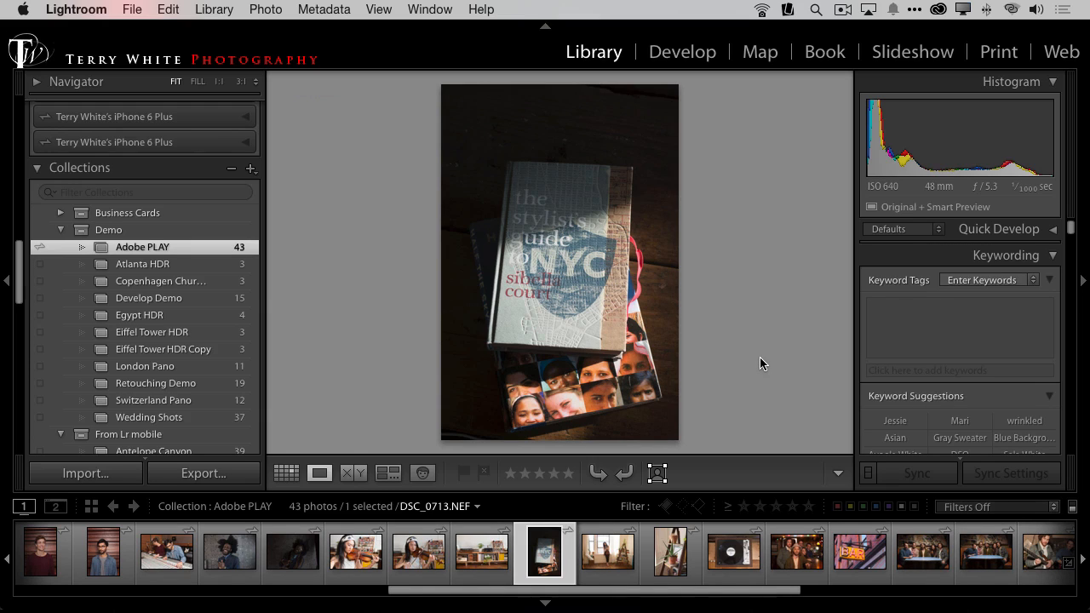
Step: Return to People view and accept the suggested name for the laughing man's face
{"action": "key", "text": "o"}
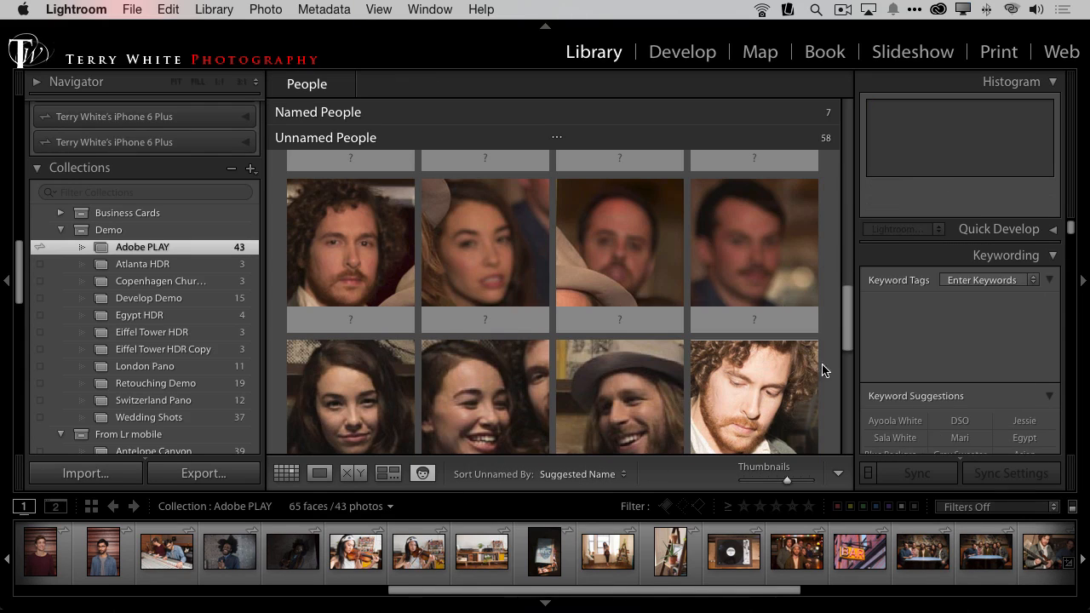
{"action": "left_click_drag", "start_coordinate": [843, 328], "coordinate": [827, 160]}
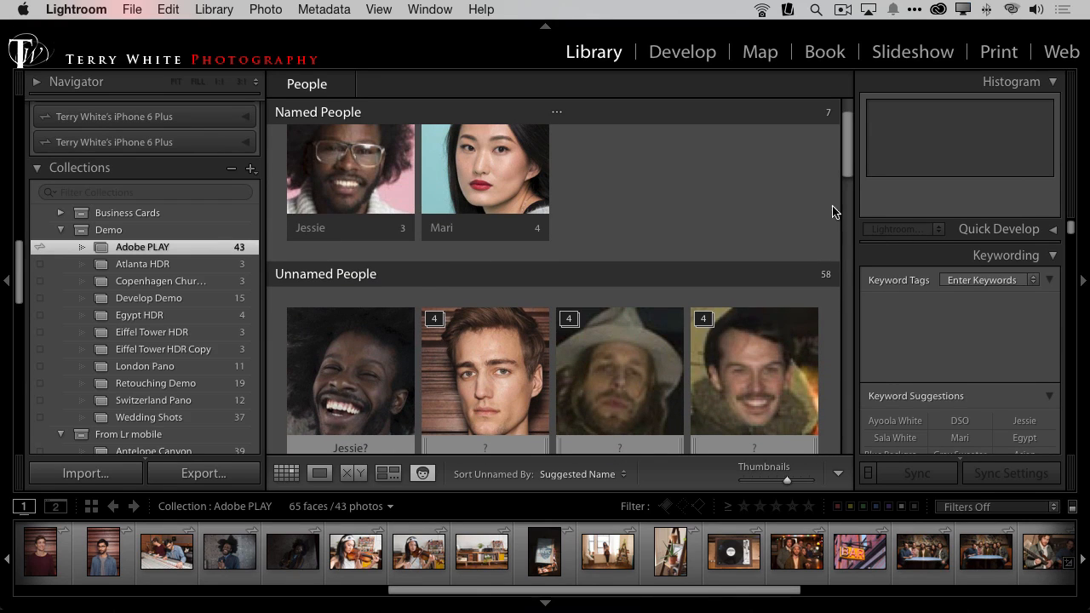
{"action": "scroll", "coordinate": [758, 392], "scroll_direction": "down", "scroll_amount": 3}
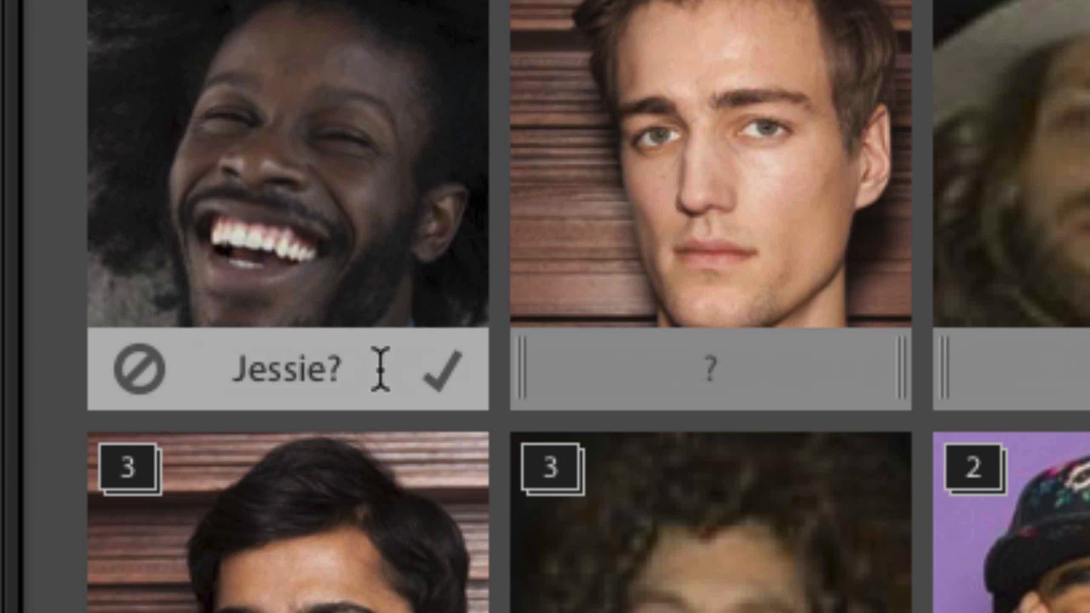
{"action": "left_click", "coordinate": [444, 372]}
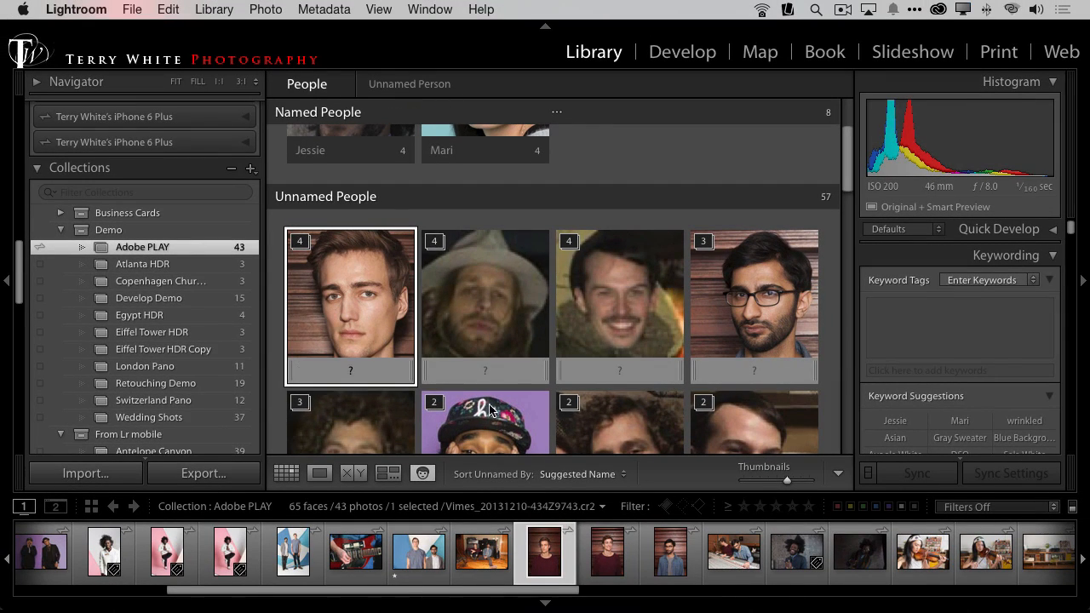
Step: Reduce the face thumbnails to the smallest size and assign both unnamed faces of the woman with the violin to the named woman
{"action": "scroll", "coordinate": [519, 366], "scroll_direction": "down", "scroll_amount": 5}
{"action": "scroll", "coordinate": [524, 372], "scroll_direction": "down", "scroll_amount": 15}
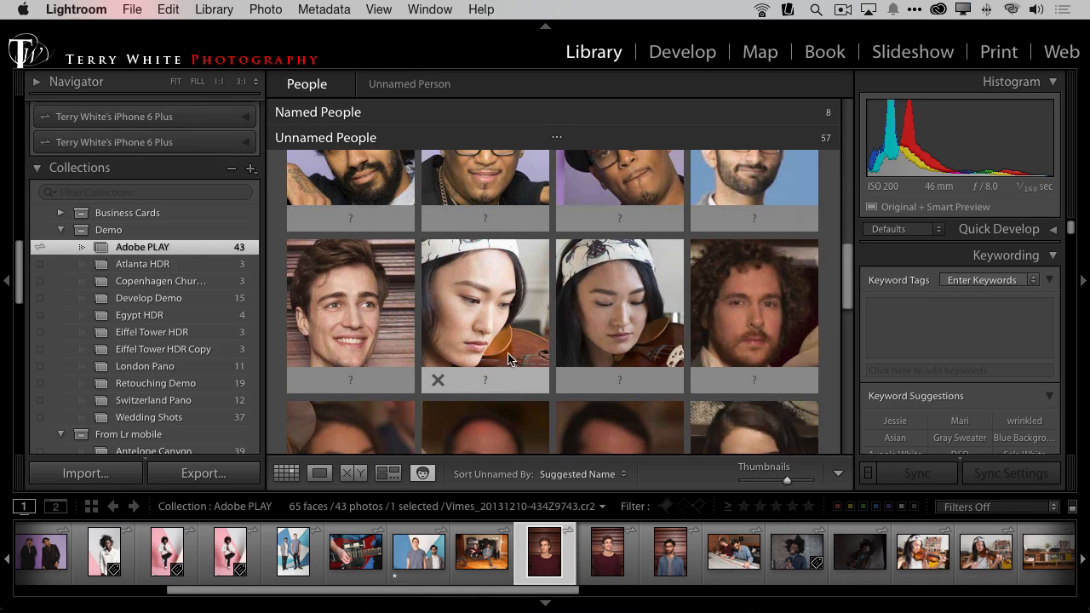
{"action": "left_click", "coordinate": [483, 326]}
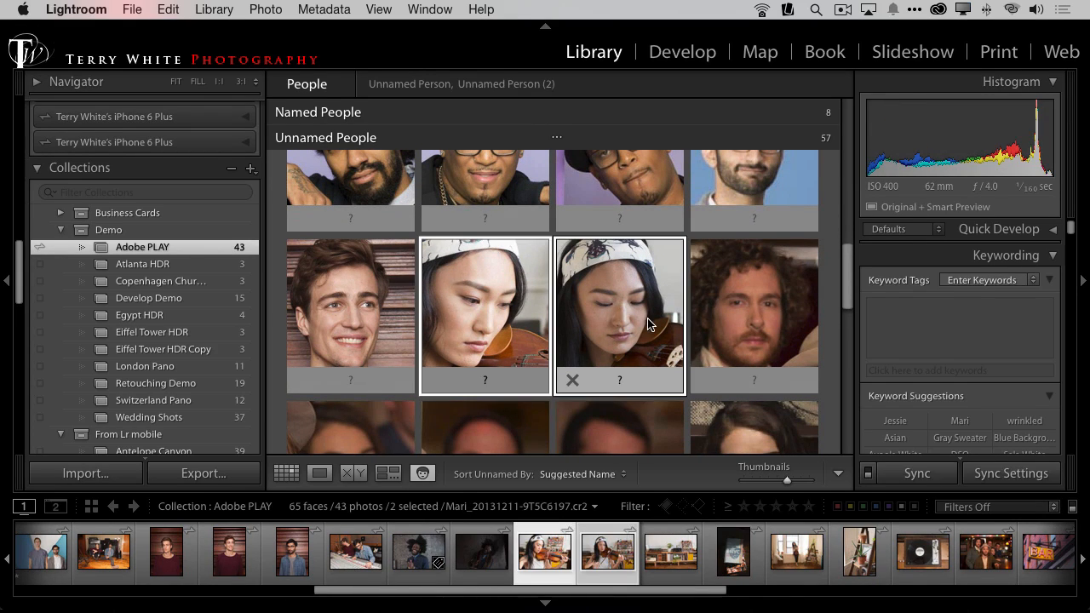
{"action": "left_click", "coordinate": [634, 341], "text": "super"}
{"action": "mouse_move", "coordinate": [635, 341]}
{"action": "left_mouse_down"}
{"action": "mouse_move", "coordinate": [567, 140]}
{"action": "mouse_move", "coordinate": [566, 156]}
{"action": "mouse_move", "coordinate": [552, 159]}
{"action": "mouse_move", "coordinate": [588, 298]}
{"action": "left_mouse_up"}
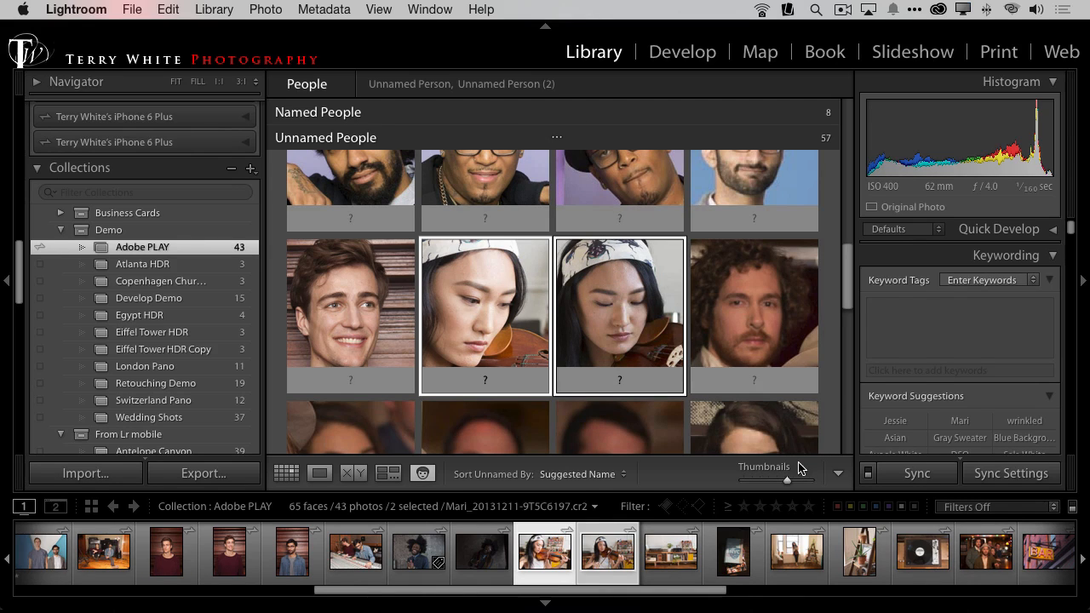
{"action": "left_click_drag", "start_coordinate": [787, 479], "coordinate": [744, 476]}
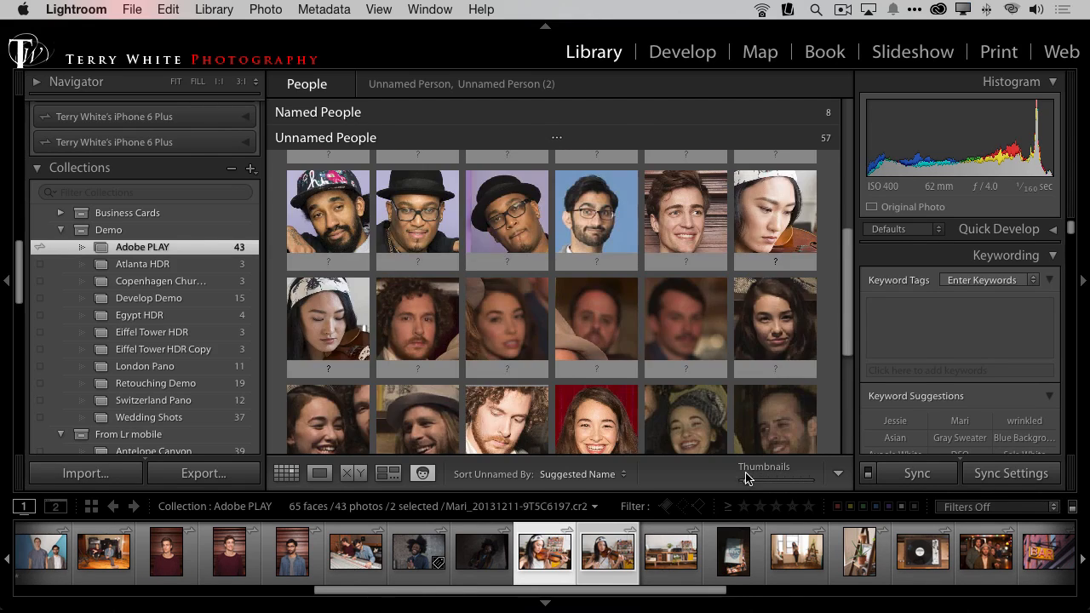
{"action": "scroll", "coordinate": [726, 368], "scroll_direction": "down", "scroll_amount": 3}
{"action": "scroll", "coordinate": [726, 368], "scroll_direction": "up", "scroll_amount": 3}
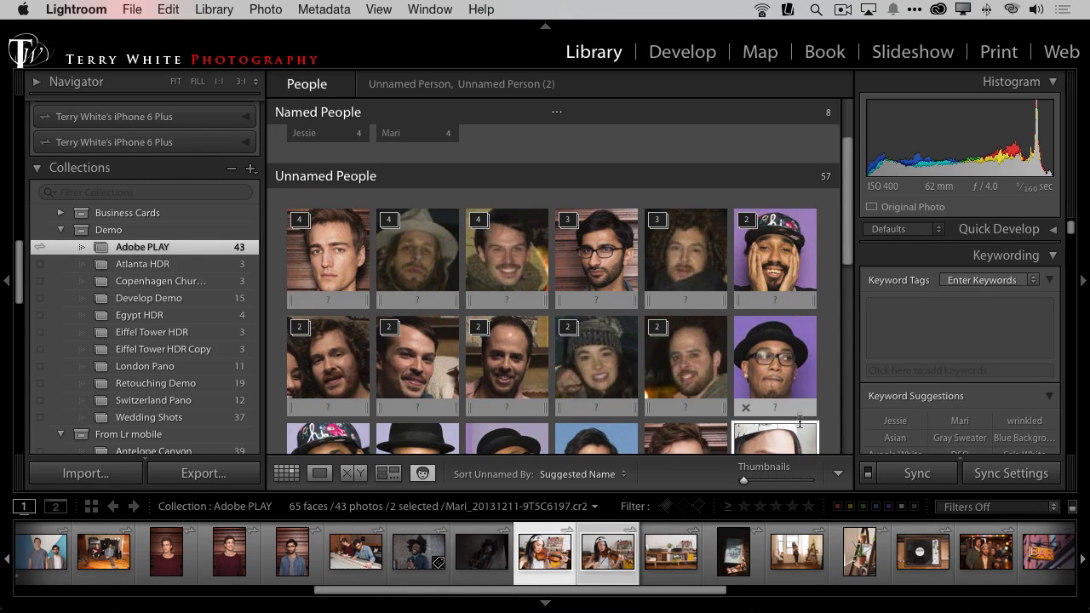
{"action": "left_click_drag", "start_coordinate": [792, 444], "coordinate": [447, 135]}
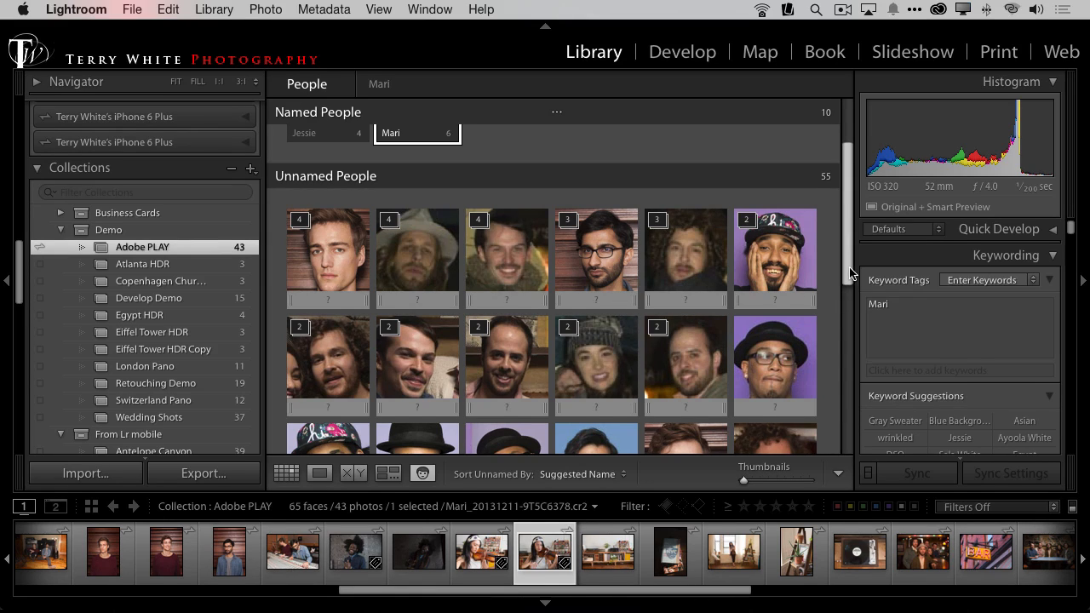
Step: Open Adobe_PLAY_429.jpg in Loupe view from the face in the floral cap and enter first names for both men's faces
{"action": "left_click_drag", "start_coordinate": [849, 276], "coordinate": [848, 312]}
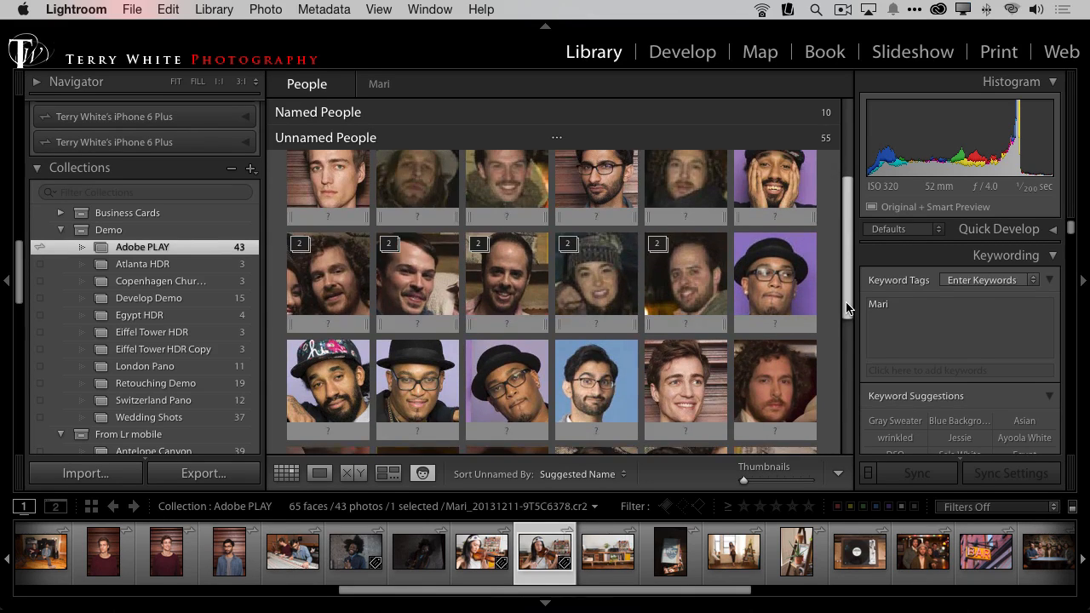
{"action": "left_click", "coordinate": [327, 383]}
{"action": "double_click", "coordinate": [327, 383]}
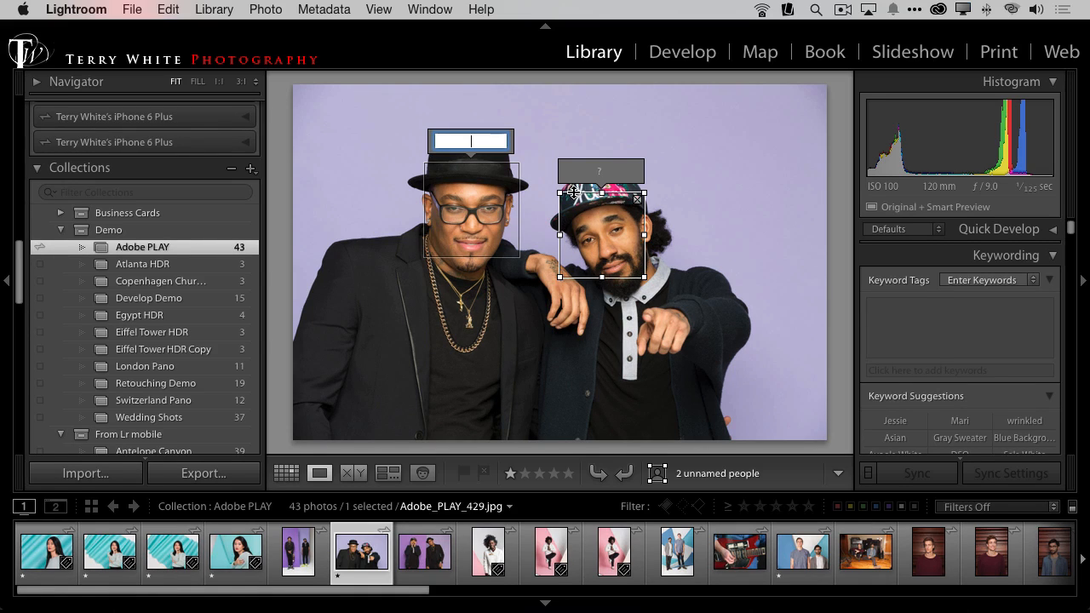
{"action": "type", "text": "Je"}
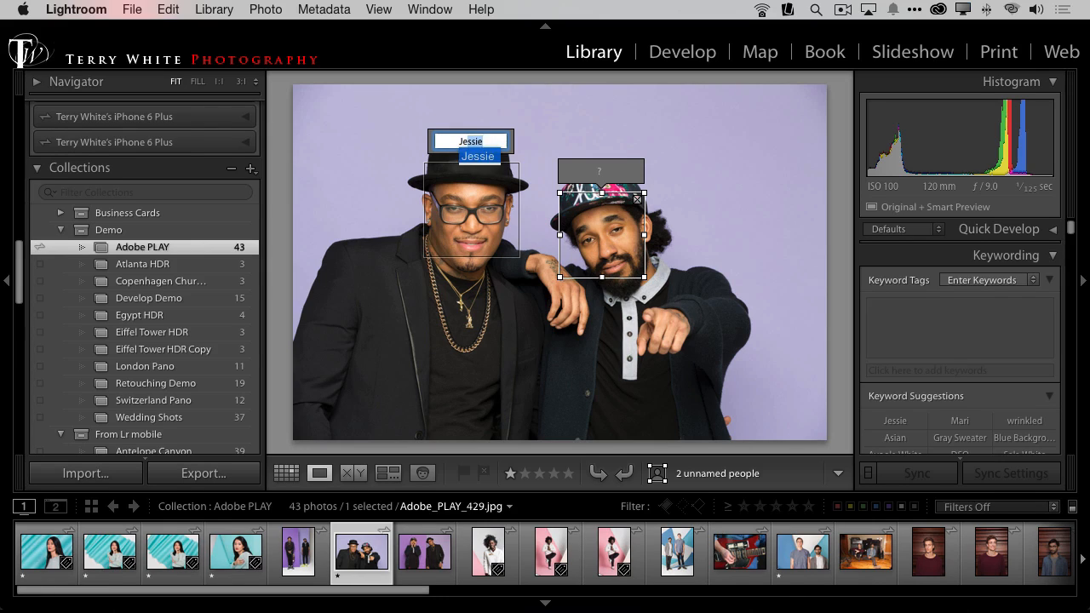
{"action": "type", "text": "ff"}
{"action": "key", "text": "Return"}
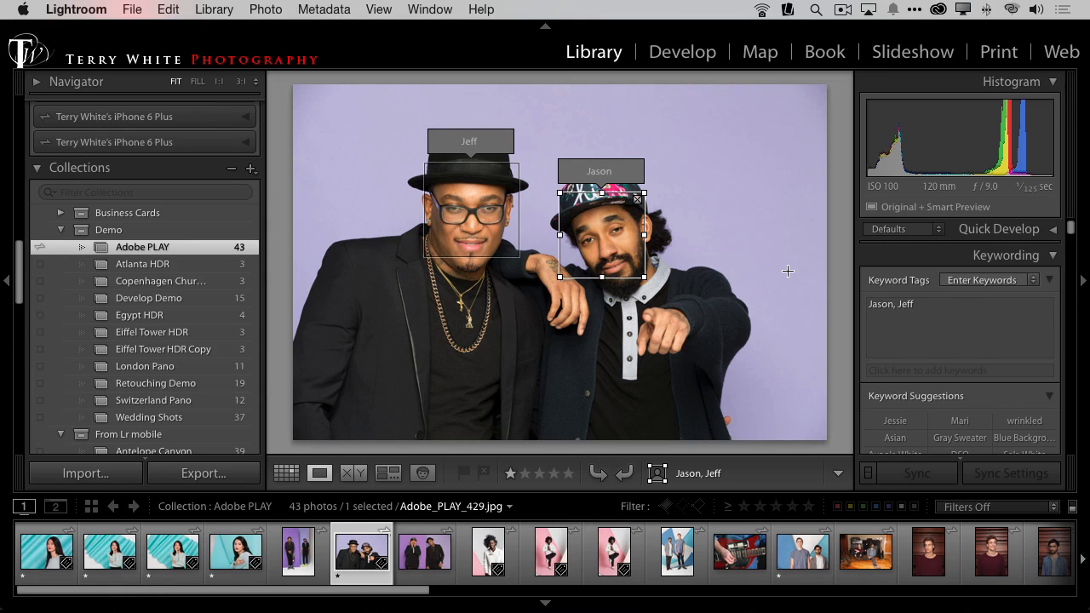
Step: Return to People view and accept the suggested names for the man in the floral cap and the man in the black hat
{"action": "key", "text": "o"}
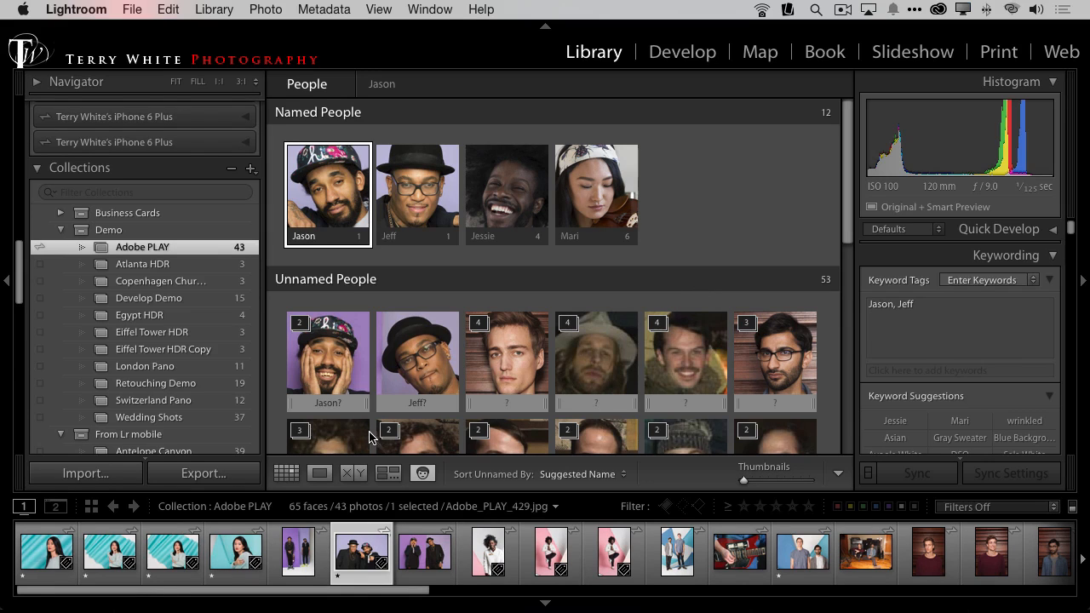
{"action": "left_click", "coordinate": [359, 405]}
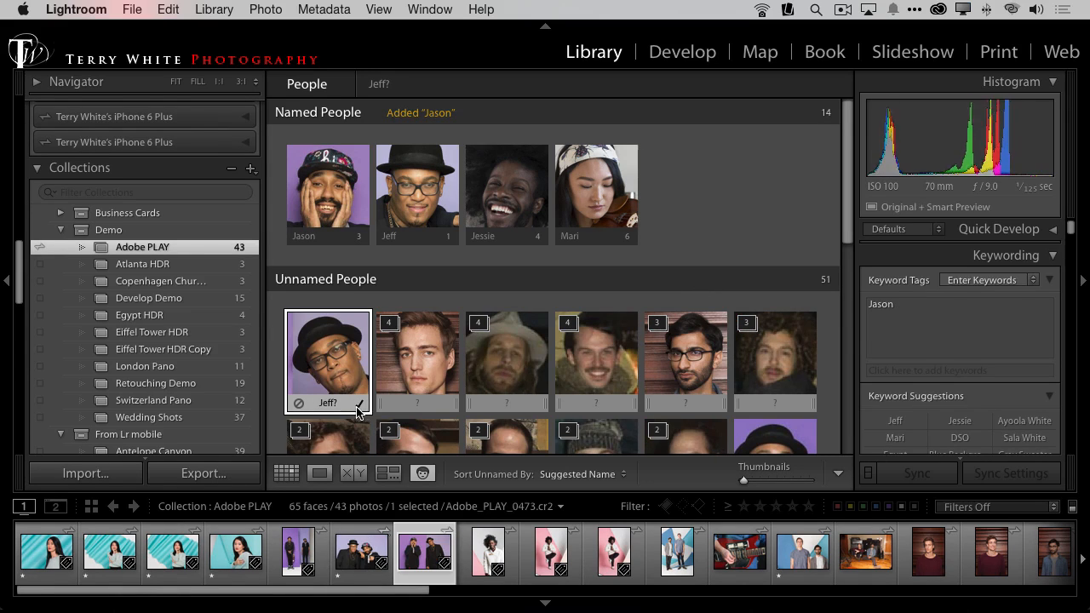
{"action": "left_click", "coordinate": [360, 403]}
Step: Assign the unnamed face in the black hat on the purple background to the matching named person
{"action": "scroll", "coordinate": [578, 391], "scroll_direction": "down", "scroll_amount": 10}
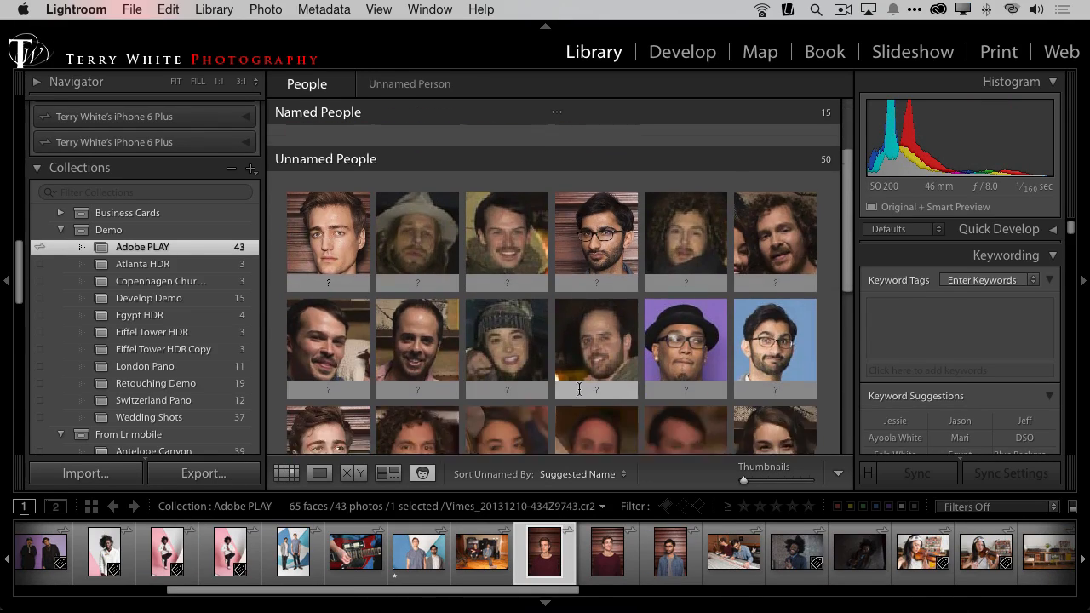
{"action": "scroll", "coordinate": [578, 394], "scroll_direction": "down", "scroll_amount": 6}
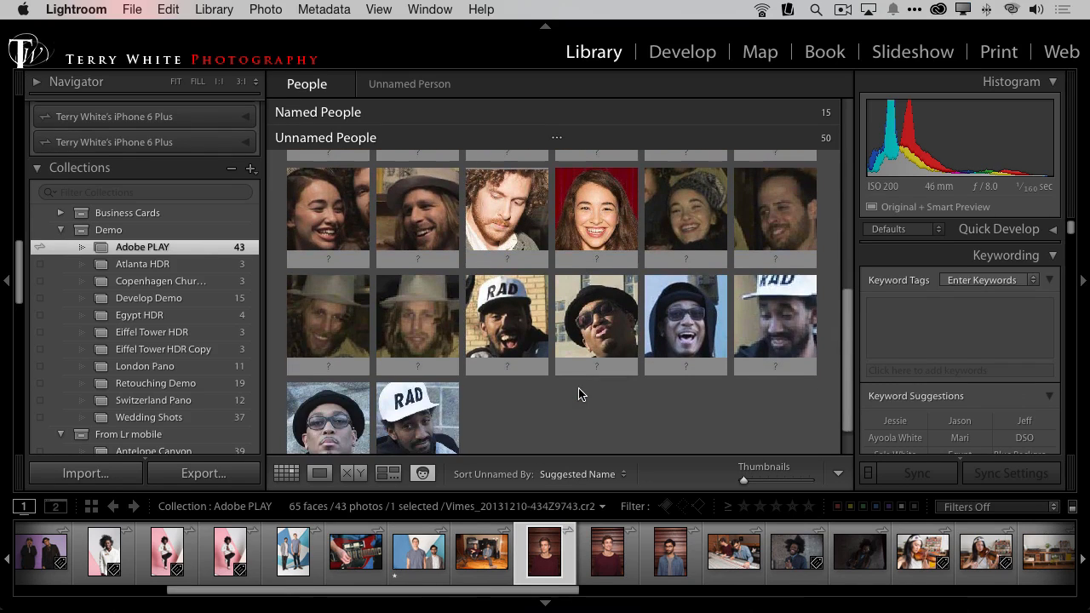
{"action": "scroll", "coordinate": [578, 394], "scroll_direction": "up", "scroll_amount": 10}
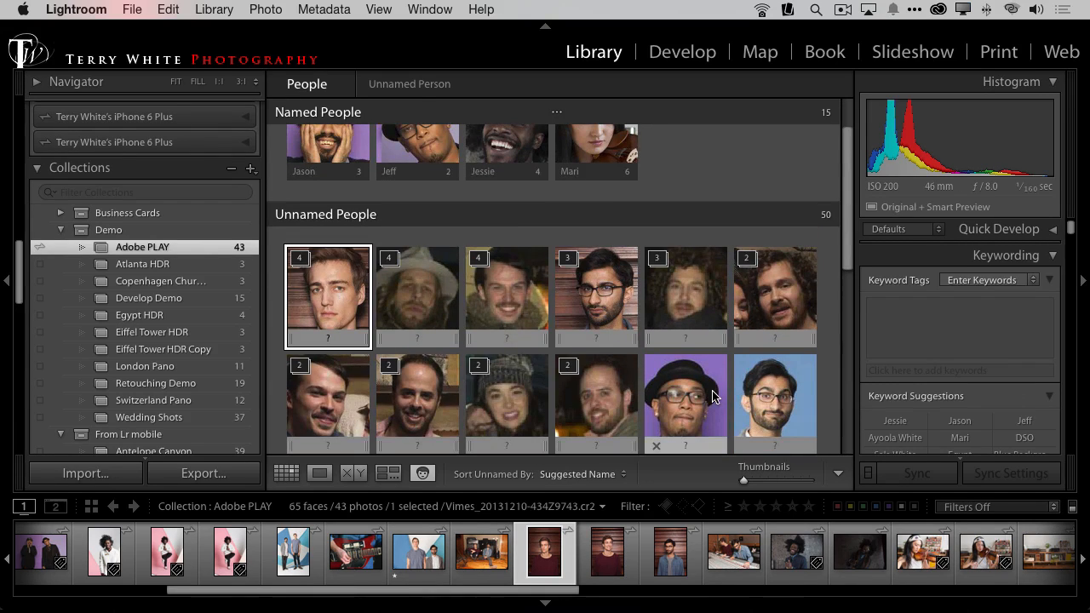
{"action": "left_click_drag", "start_coordinate": [679, 408], "coordinate": [404, 156]}
{"action": "mouse_move", "coordinate": [710, 363]}
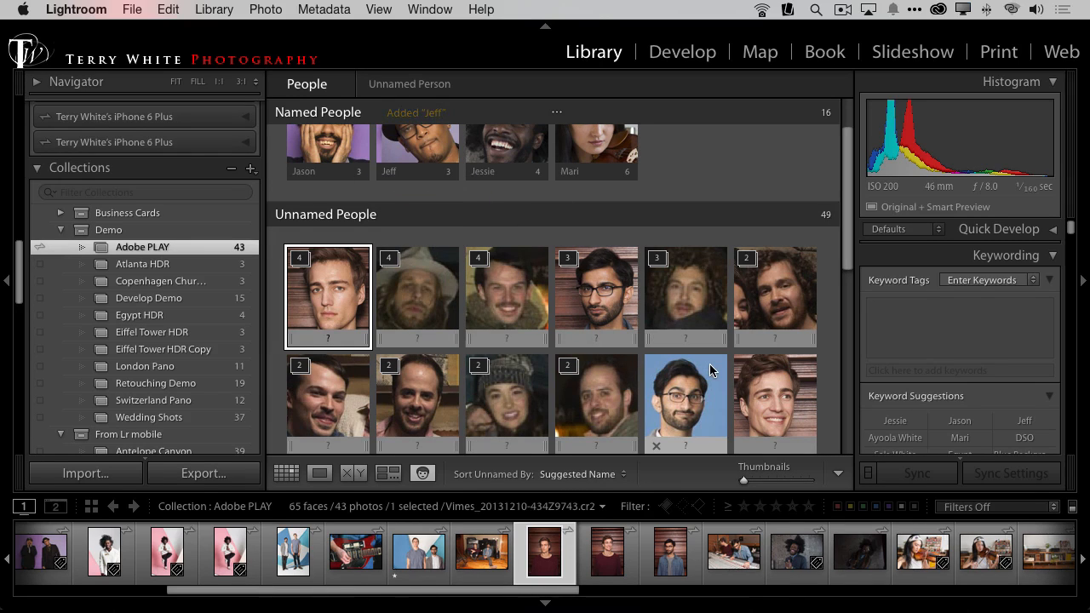
{"action": "scroll", "coordinate": [716, 361], "scroll_direction": "down", "scroll_amount": 3}
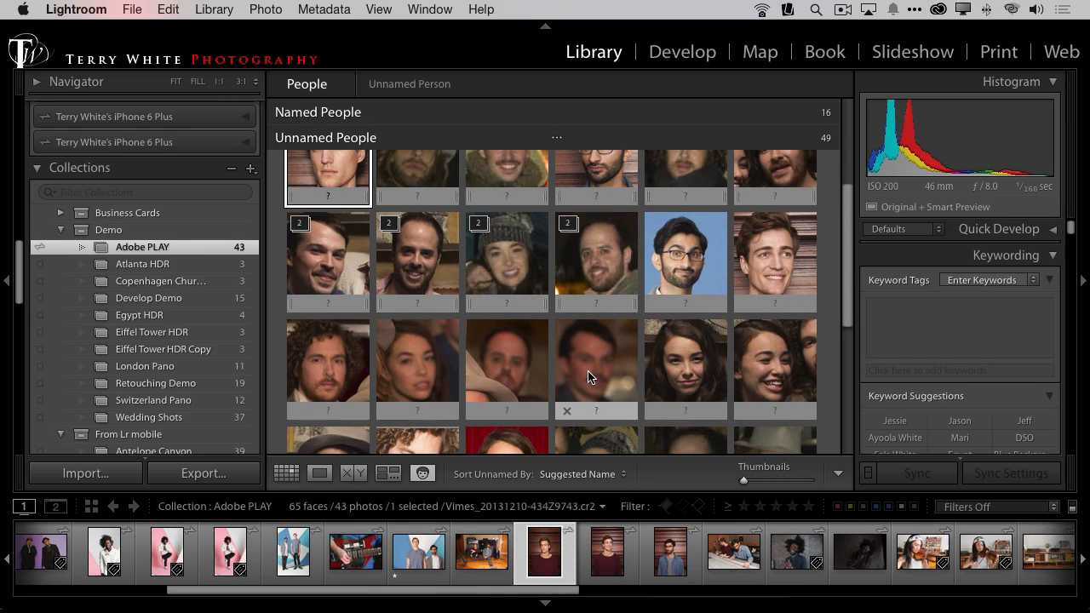
{"action": "scroll", "coordinate": [525, 386], "scroll_direction": "down", "scroll_amount": 3}
{"action": "scroll", "coordinate": [525, 385], "scroll_direction": "down", "scroll_amount": 1}
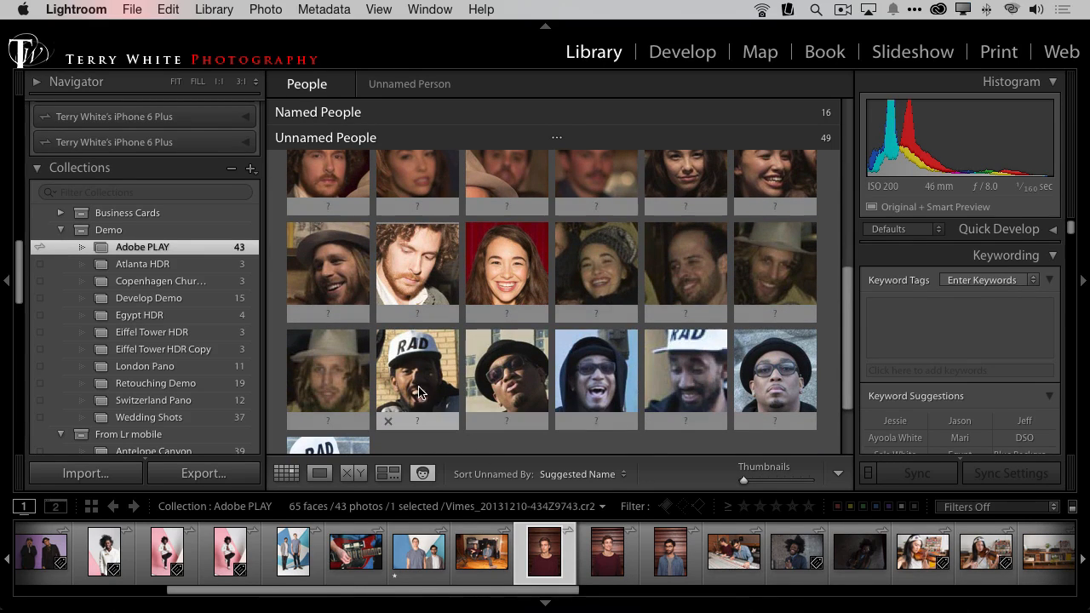
{"action": "scroll", "coordinate": [382, 402], "scroll_direction": "down", "scroll_amount": 2}
{"action": "scroll", "coordinate": [374, 409], "scroll_direction": "up", "scroll_amount": 4}
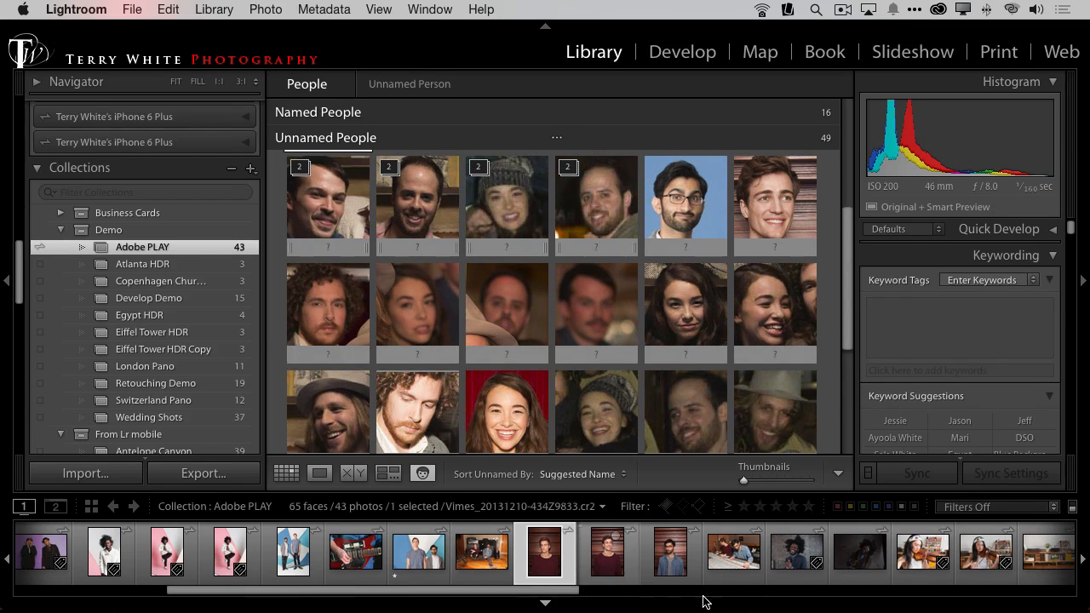
{"action": "double_click", "coordinate": [734, 552]}
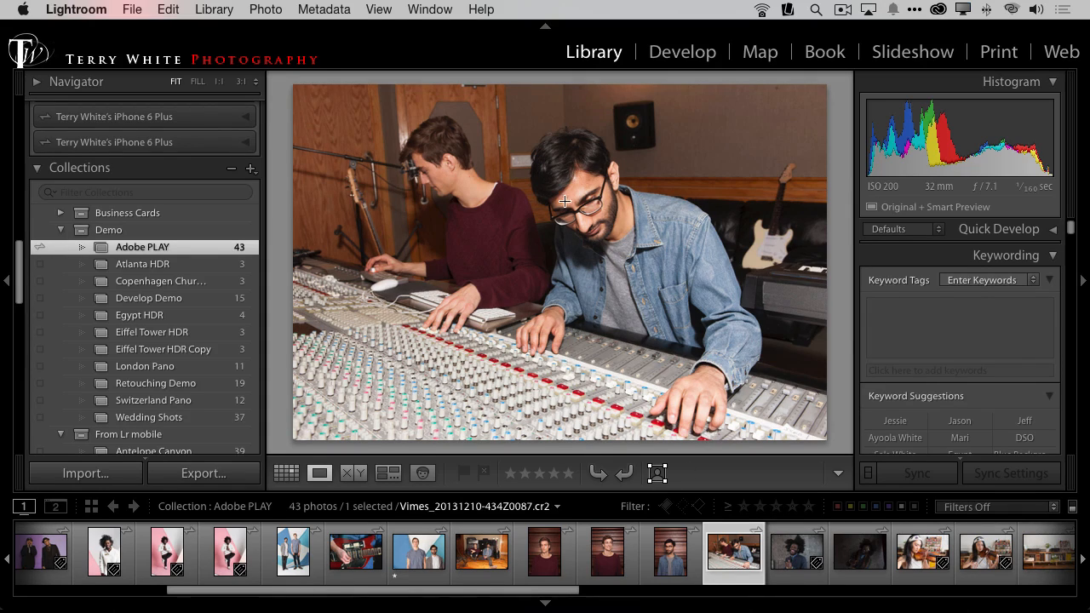
{"action": "left_click", "coordinate": [657, 474]}
{"action": "left_click_drag", "start_coordinate": [537, 162], "coordinate": [631, 260]}
{"action": "left_click_drag", "start_coordinate": [396, 149], "coordinate": [461, 207]}
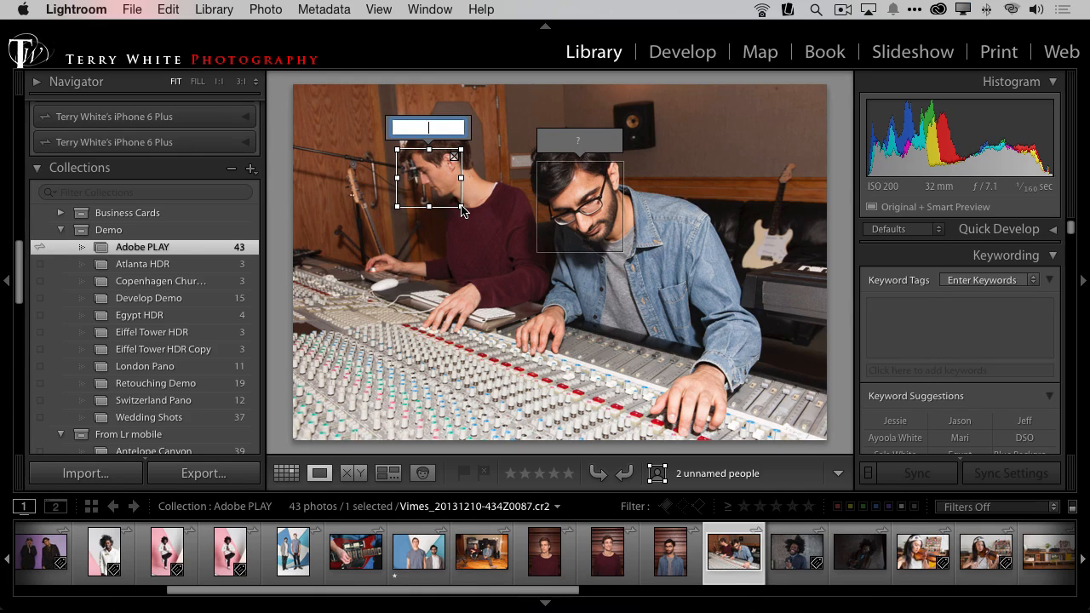
Step: Enter first names for the two face regions in the mixing console photo
{"action": "type", "text": "Aaron"}
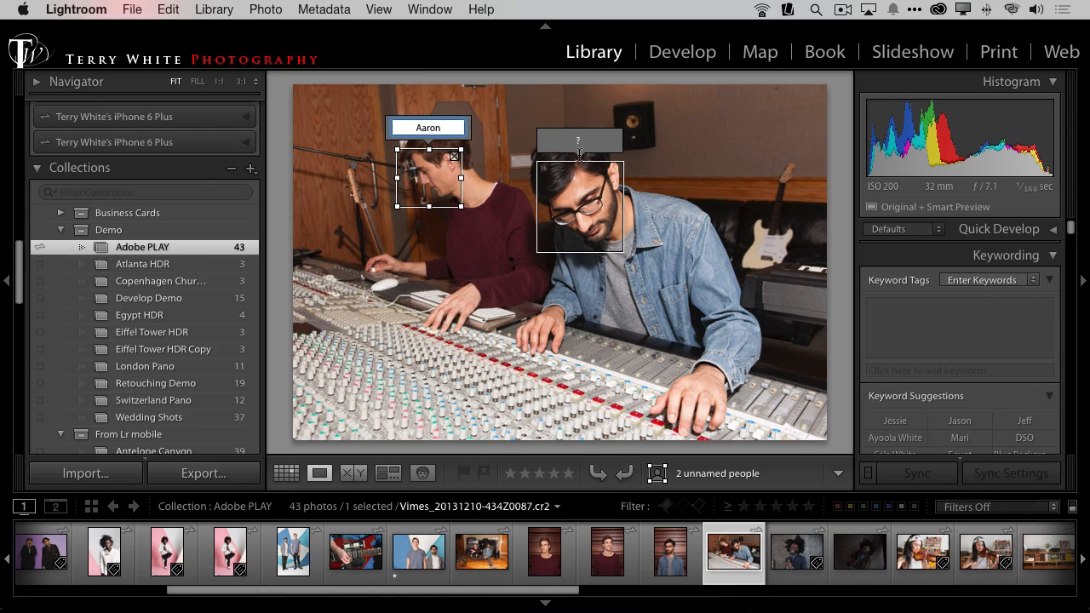
{"action": "left_click", "coordinate": [580, 145]}
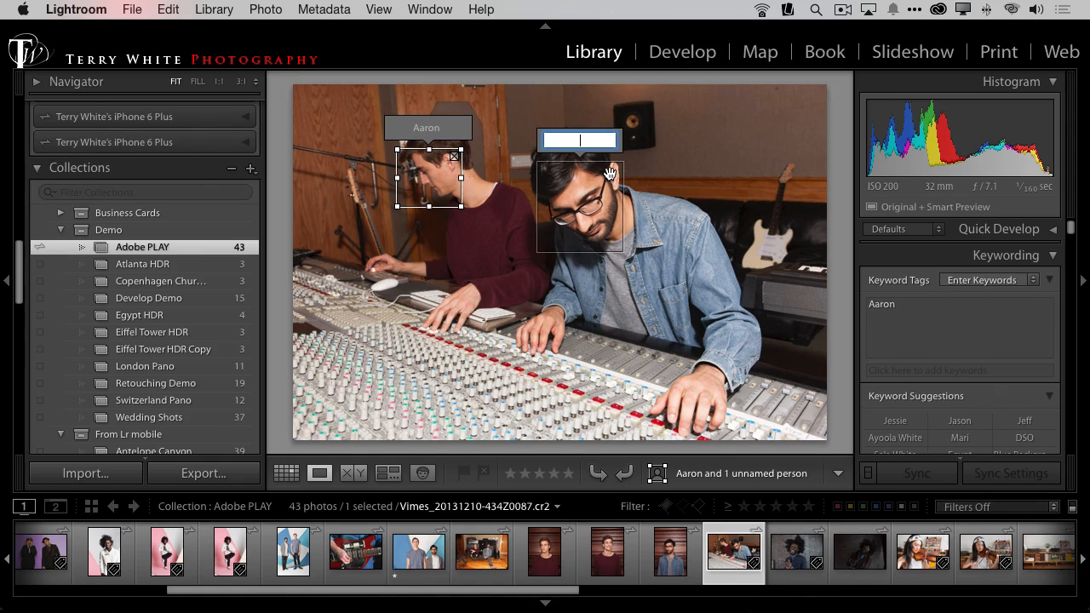
{"action": "type", "text": "Simon"}
{"action": "key", "text": "Return"}
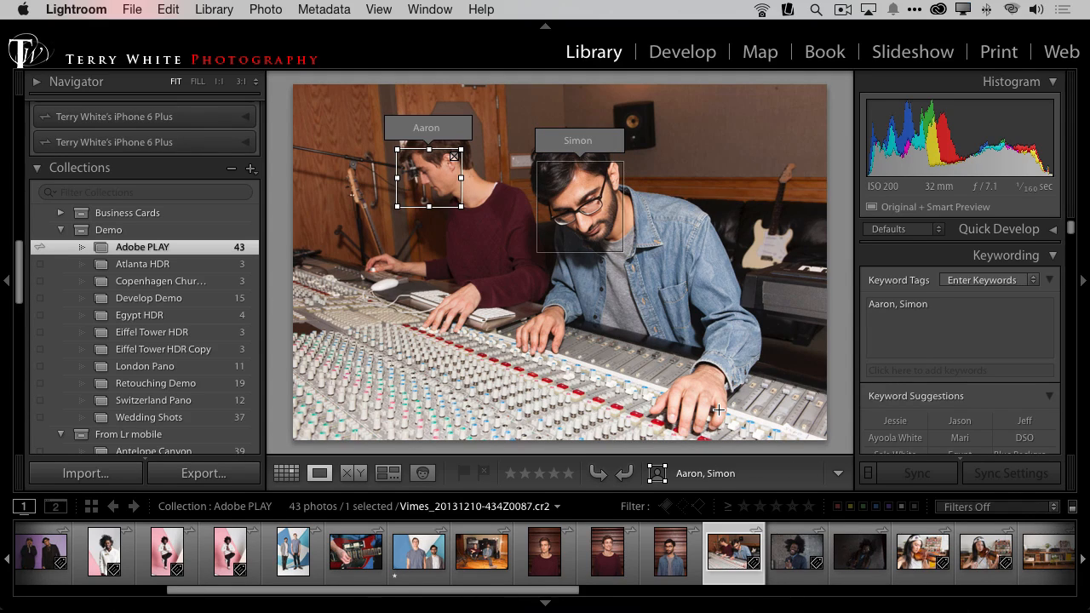
Step: Return to People view and accept the suggested name for the face in the black hat and sunglasses
{"action": "key", "text": "o"}
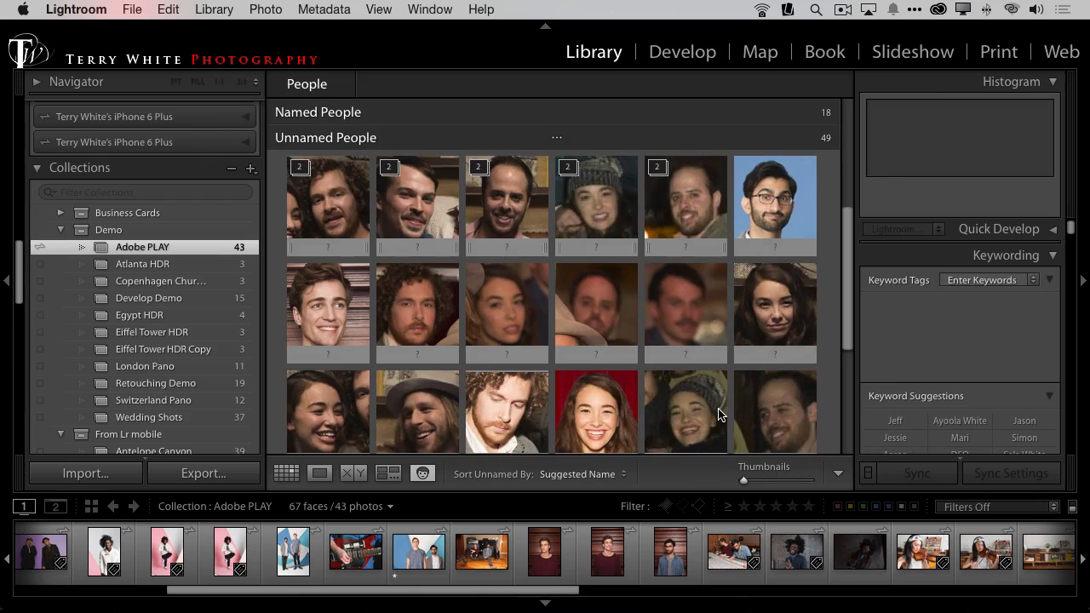
{"action": "scroll", "coordinate": [728, 386], "scroll_direction": "up", "scroll_amount": 5}
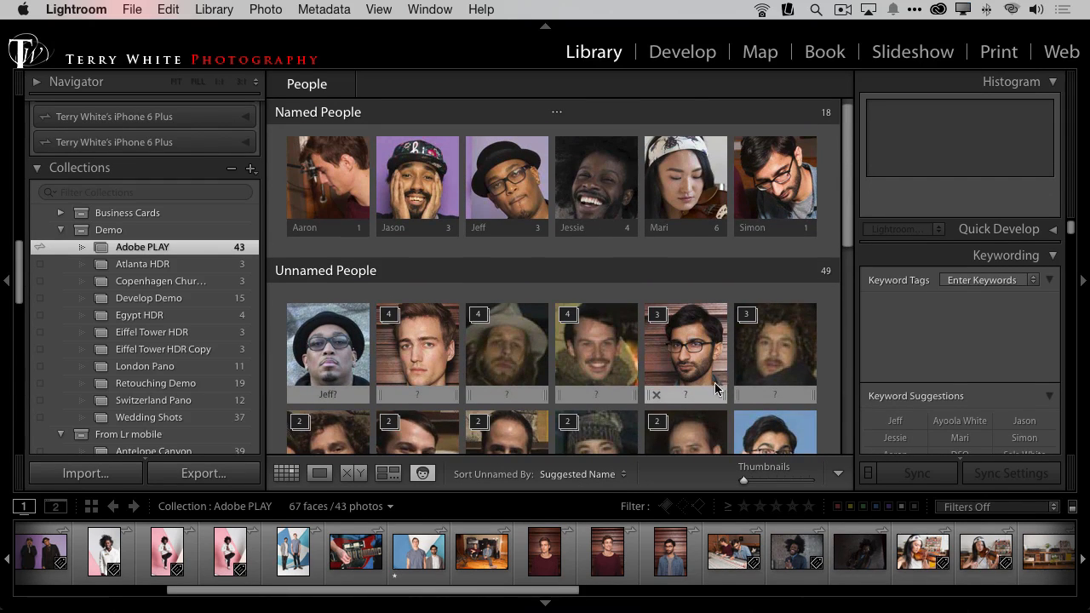
{"action": "left_click", "coordinate": [359, 394]}
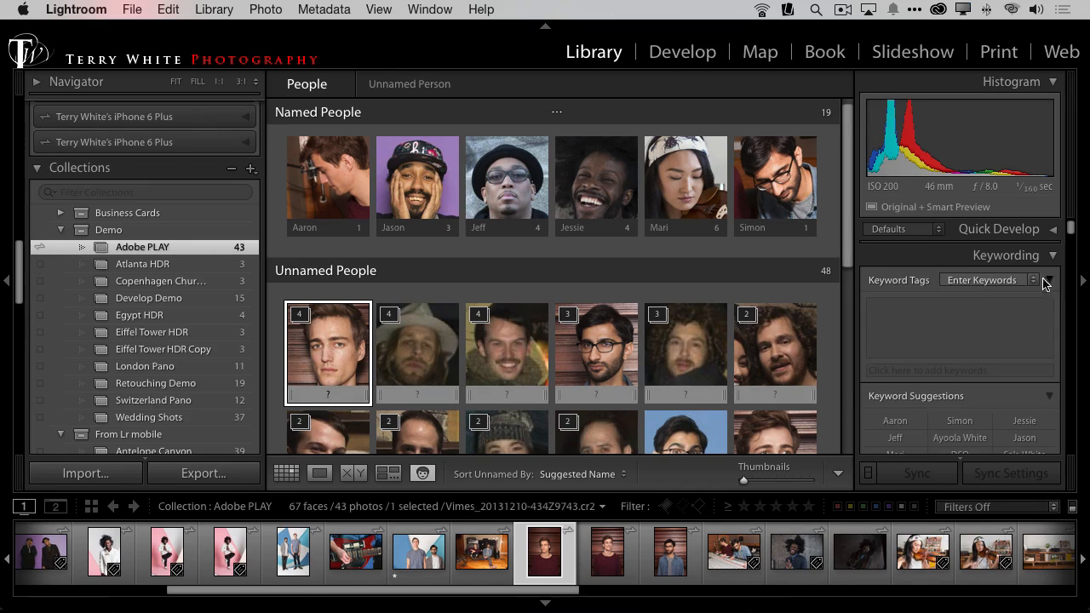
Step: Compare the Keyword List filtered by People and by Other, and set it back to All
{"action": "scroll", "coordinate": [1039, 306], "scroll_direction": "down", "scroll_amount": 5}
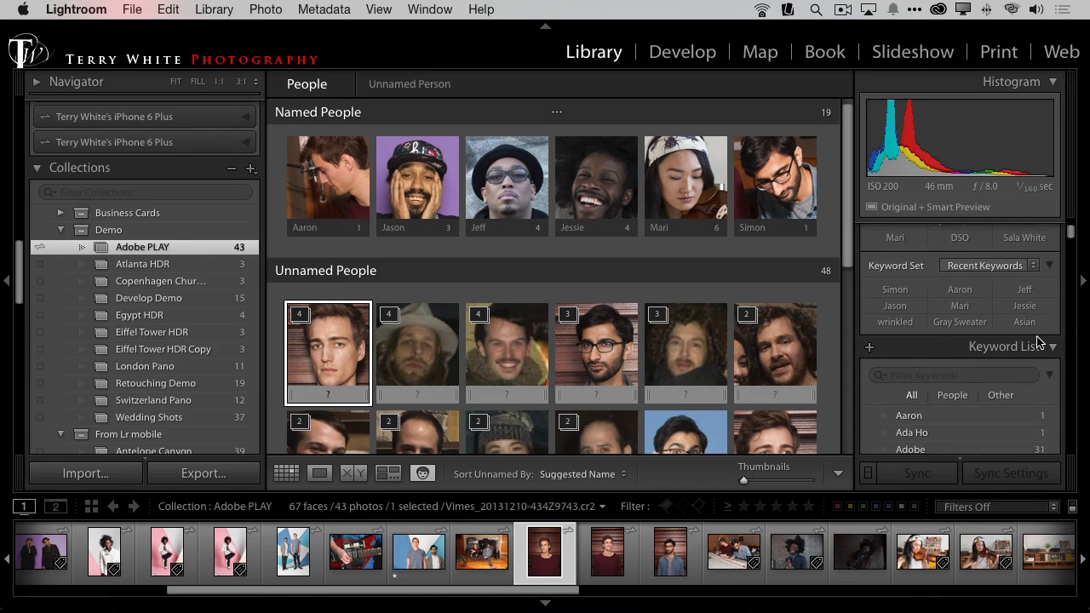
{"action": "scroll", "coordinate": [1041, 349], "scroll_direction": "down", "scroll_amount": 3}
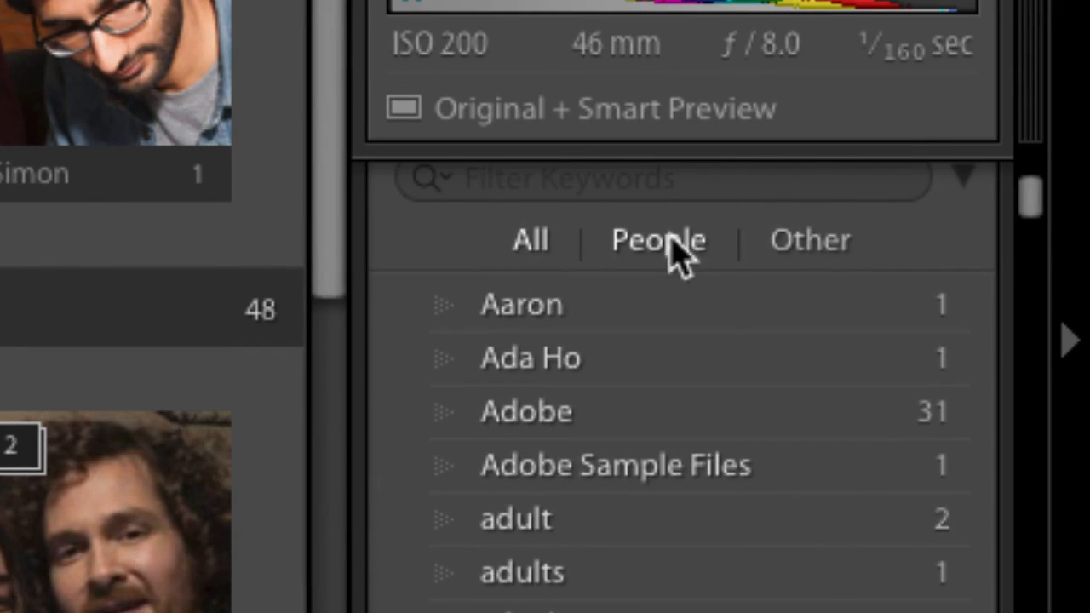
{"action": "left_click", "coordinate": [677, 256]}
{"action": "left_click", "coordinate": [783, 258]}
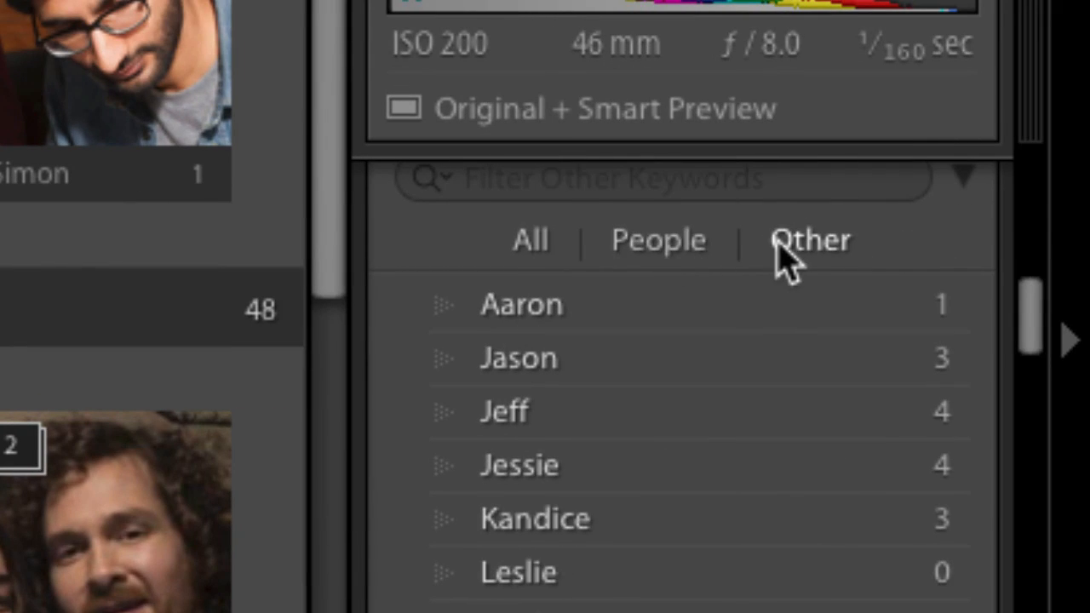
{"action": "left_click", "coordinate": [675, 258]}
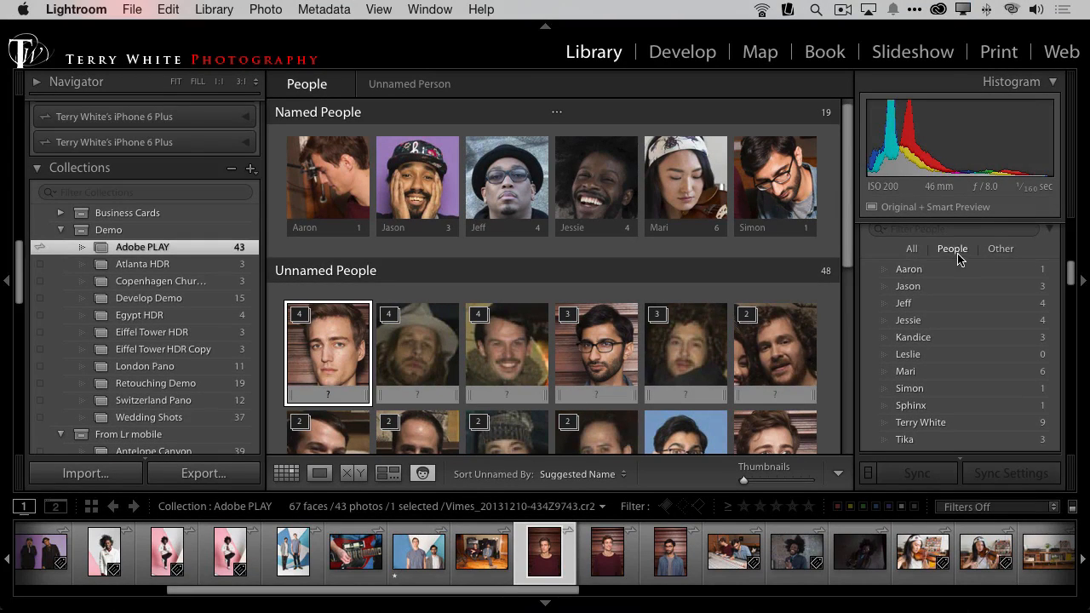
{"action": "left_click", "coordinate": [913, 250]}
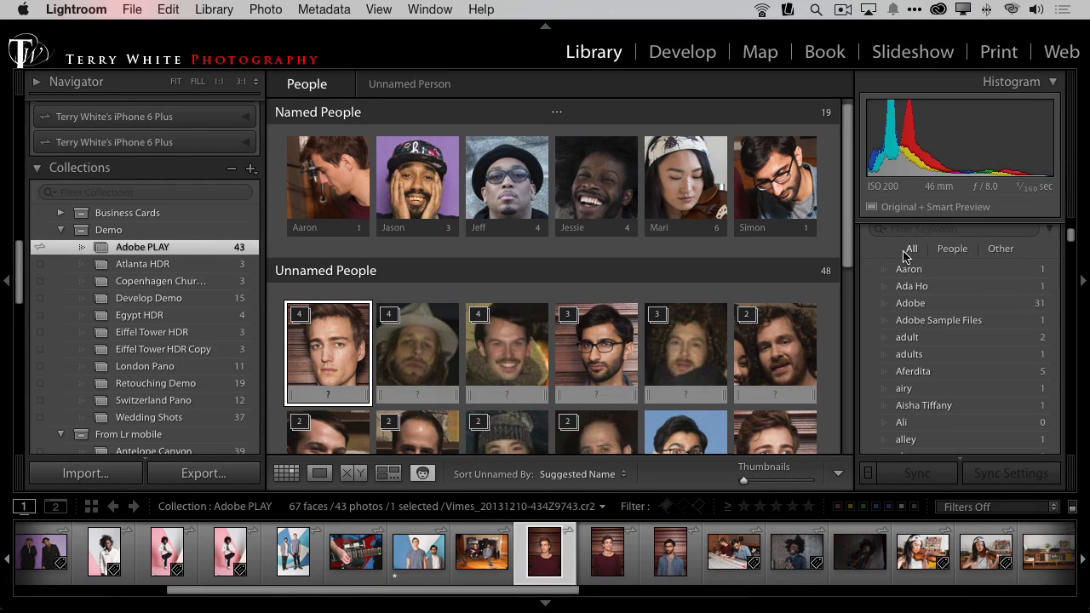
Step: Switch from the Reflector 2 phone mirror back to Lightroom's People view
{"action": "mouse_move", "coordinate": [710, 345]}
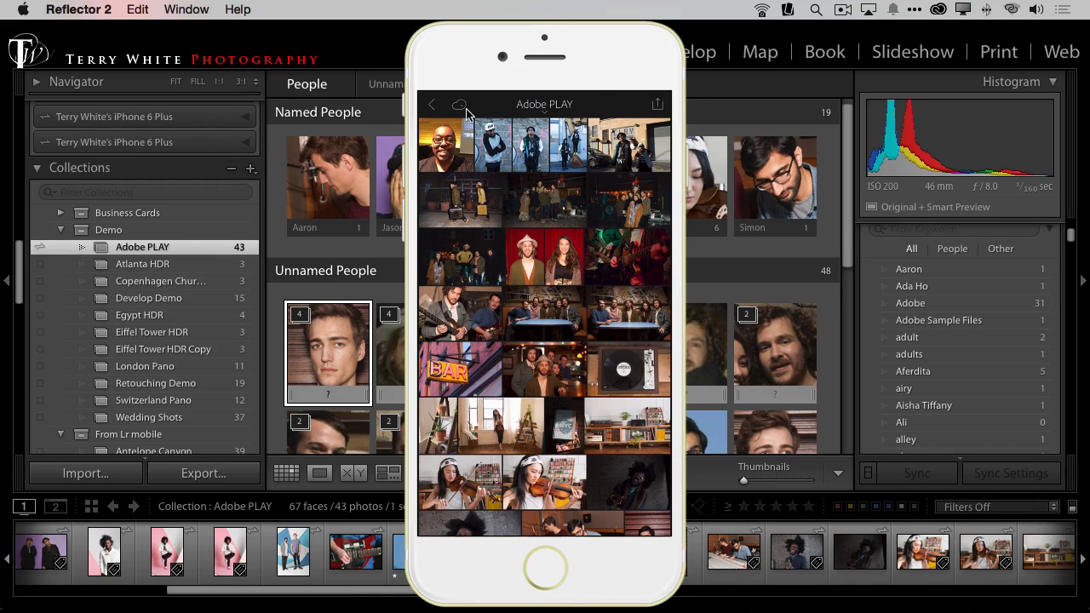
{"action": "left_click", "coordinate": [373, 42]}
{"action": "left_click", "coordinate": [432, 9]}
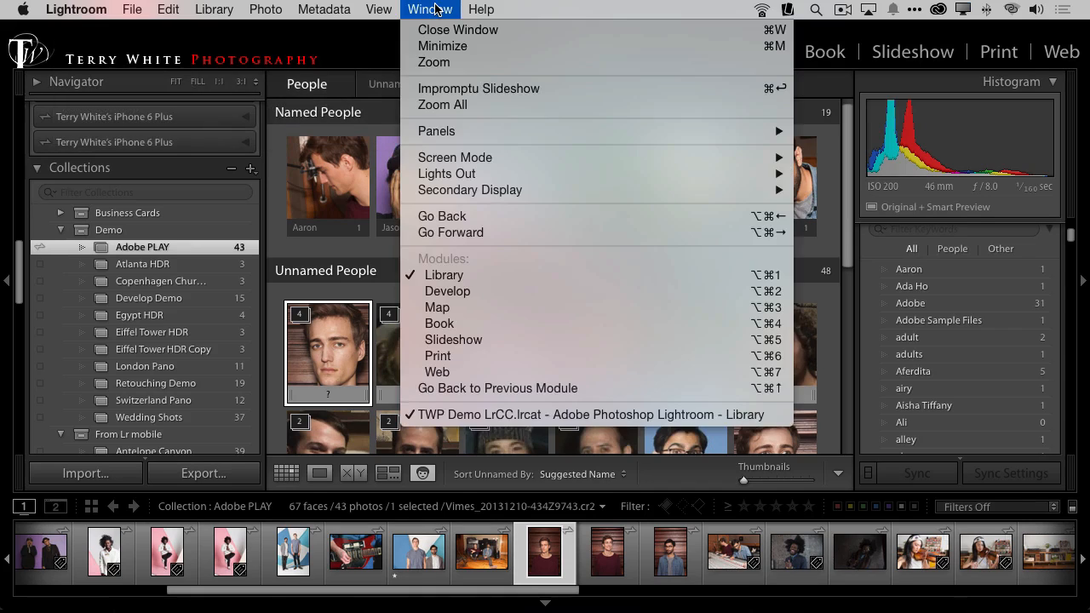
{"action": "left_click", "coordinate": [436, 10]}
Step: Find the newly synced selfie IMG_7412.JPG among the unnamed people and enter the man's full name for its face
{"action": "scroll", "coordinate": [592, 259], "scroll_direction": "down", "scroll_amount": 10}
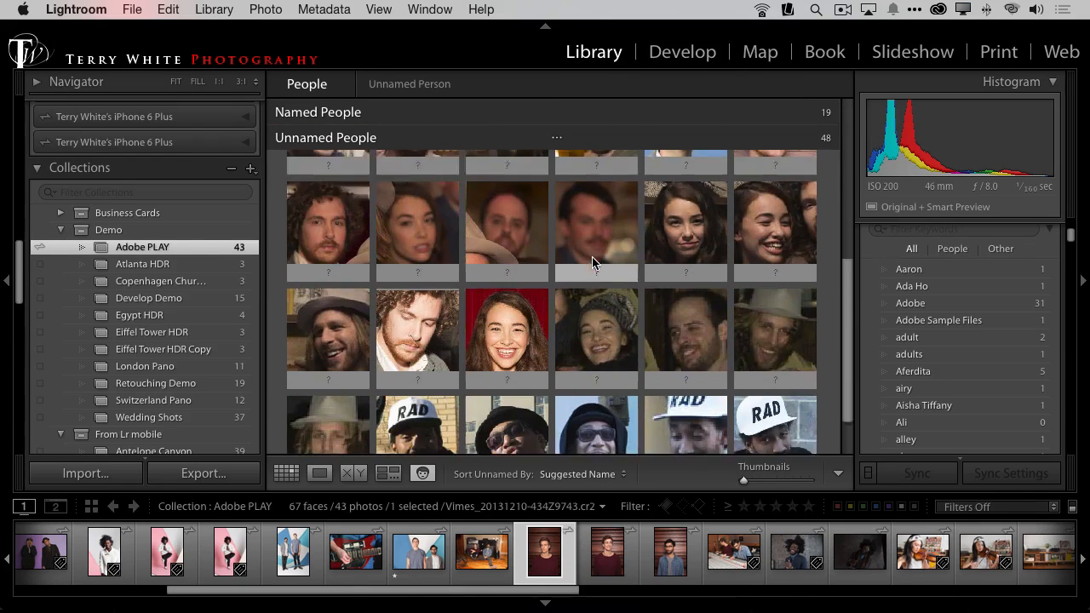
{"action": "scroll", "coordinate": [592, 262], "scroll_direction": "up", "scroll_amount": 10}
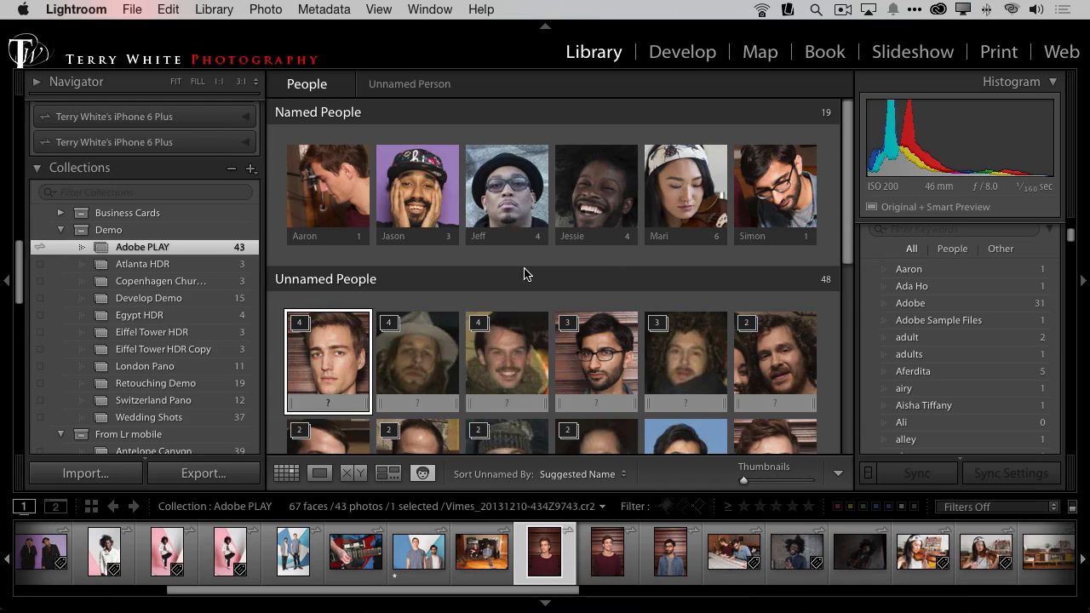
{"action": "scroll", "coordinate": [526, 274], "scroll_direction": "down", "scroll_amount": 5}
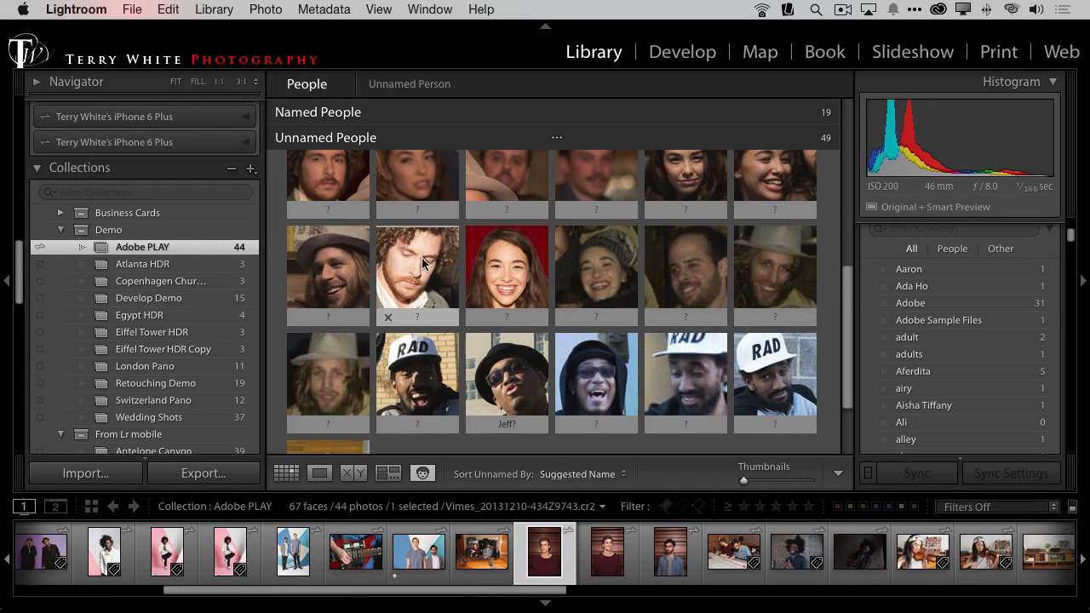
{"action": "scroll", "coordinate": [422, 323], "scroll_direction": "down", "scroll_amount": 2}
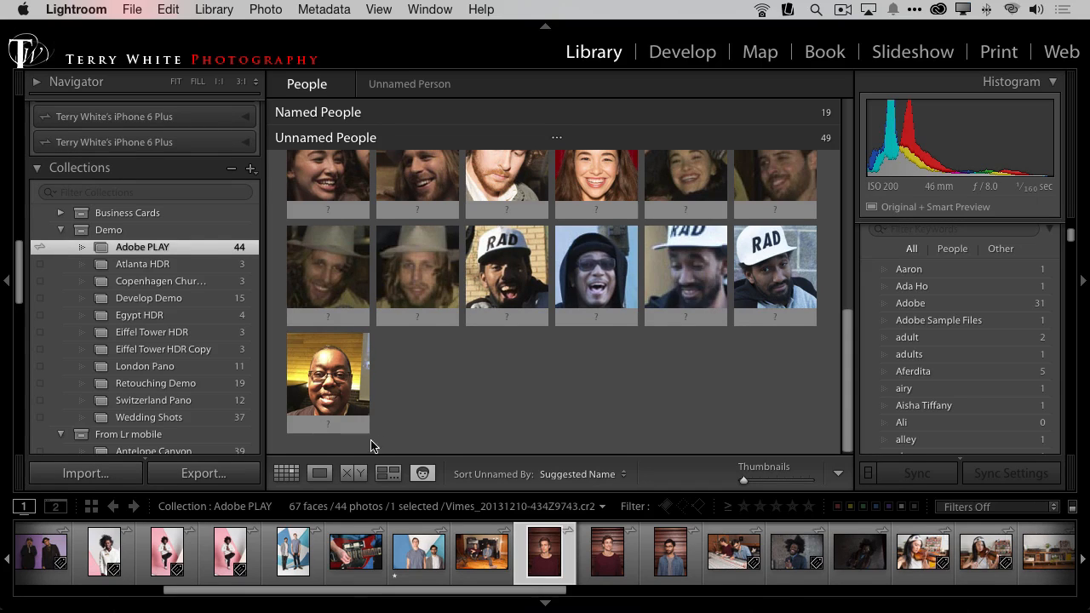
{"action": "left_click", "coordinate": [332, 424]}
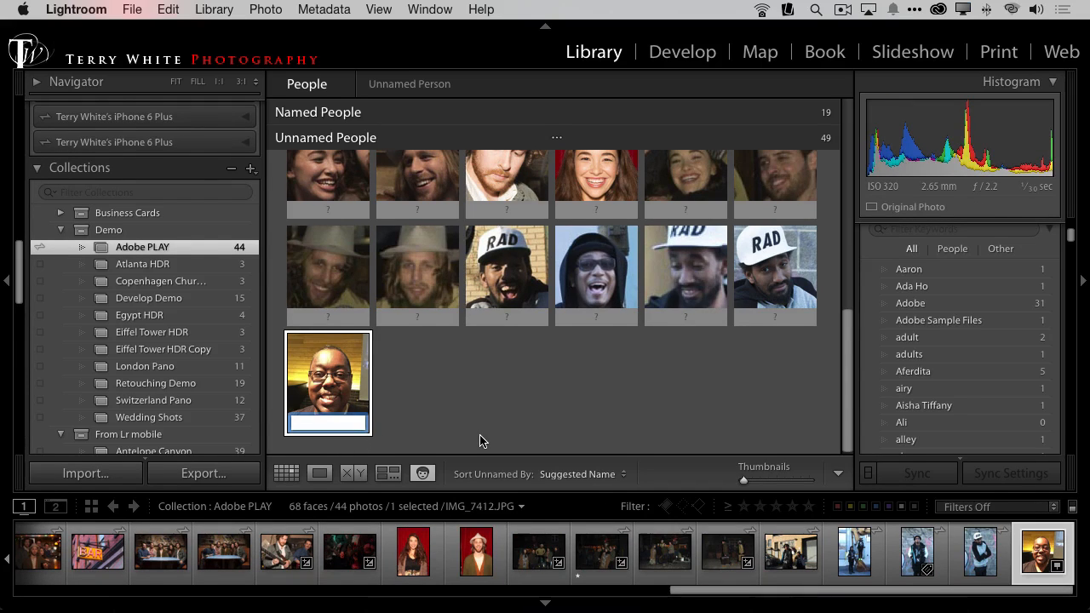
{"action": "type", "text": "Terry White"}
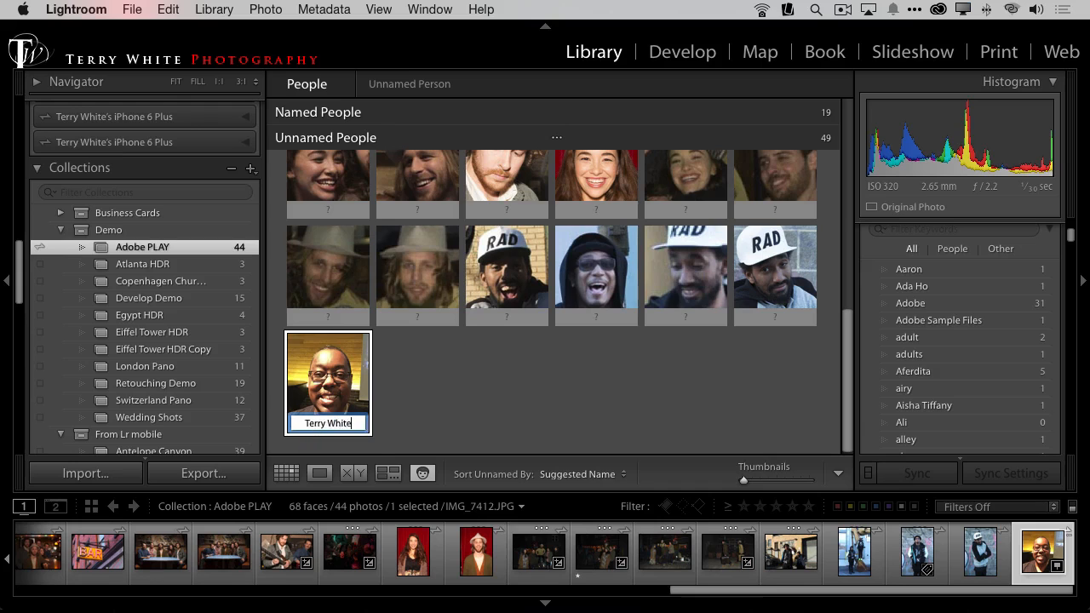
{"action": "key", "text": "Return"}
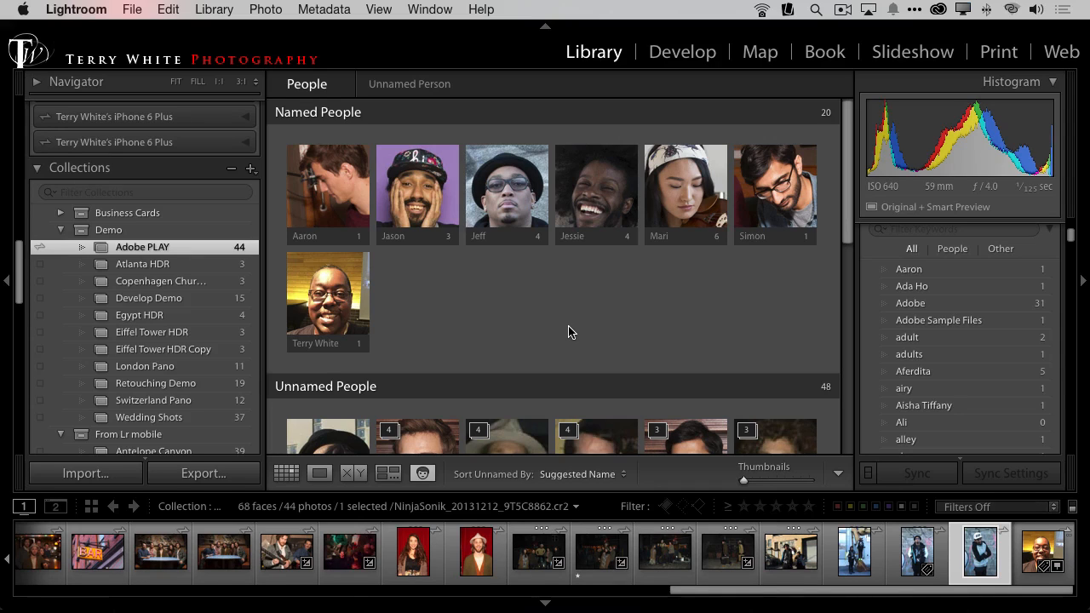
Step: In the Reflector 2 phone mirror, leave the Move To screen for the collections overview, and switch back to Lightroom
{"action": "left_click", "coordinate": [570, 331]}
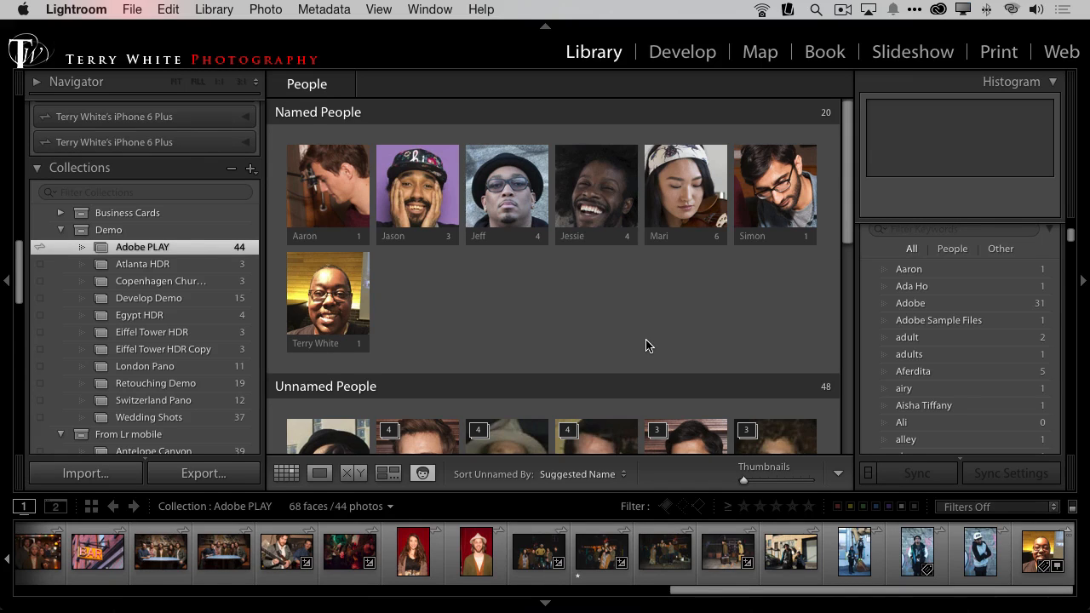
{"action": "key", "text": "super+Tab"}
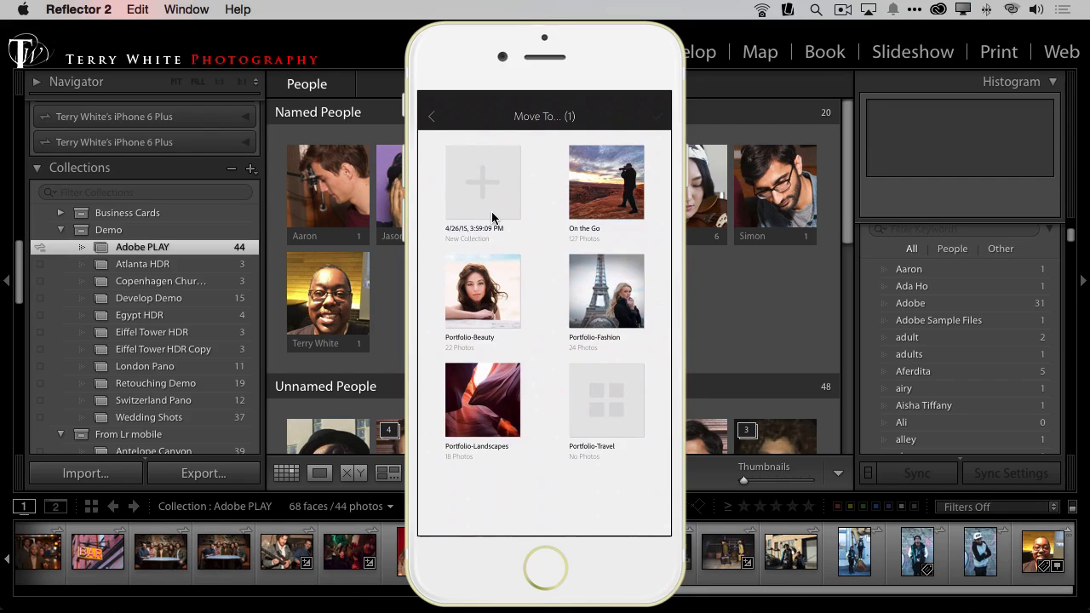
{"action": "left_click", "coordinate": [452, 122]}
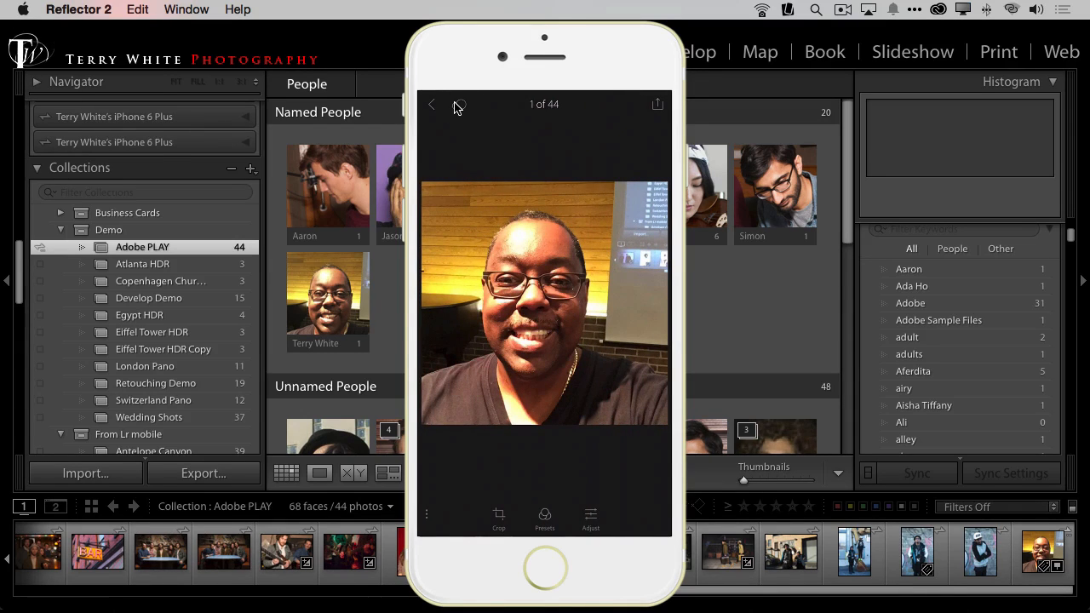
{"action": "left_click", "coordinate": [454, 106]}
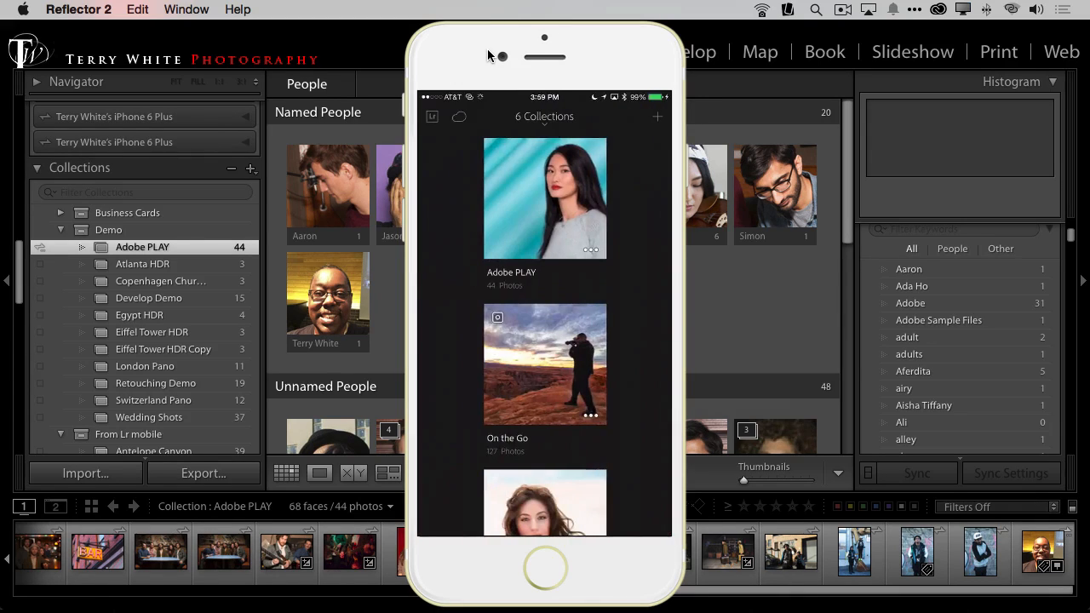
{"action": "left_click", "coordinate": [742, 92]}
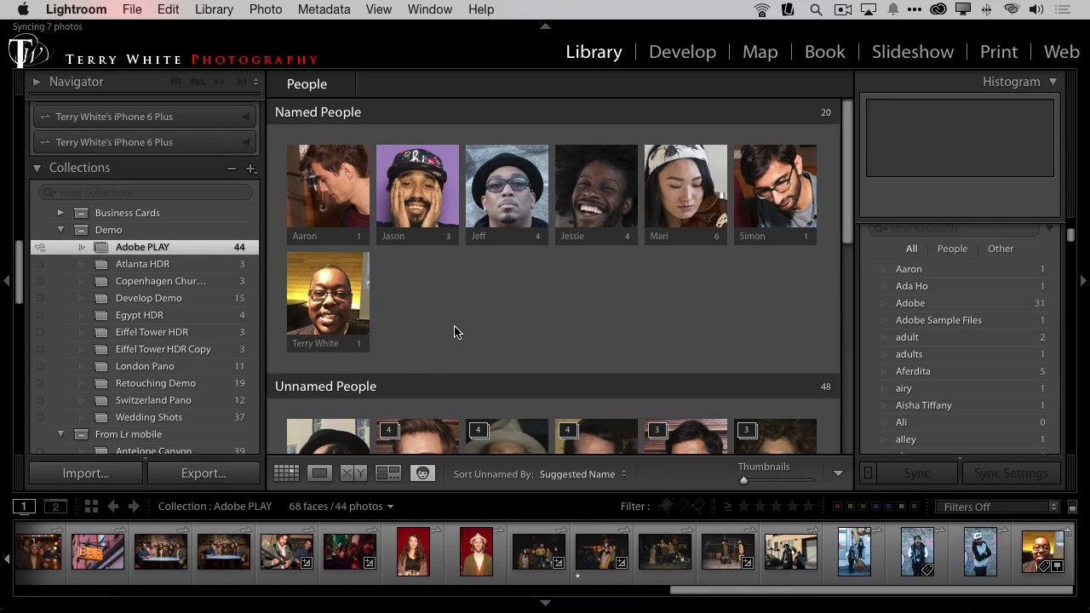
Step: Show the Adobe PLAY photos in Grid view and turn on Lightroom mobile sync for the Egypt HDR collection
{"action": "key", "text": "g"}
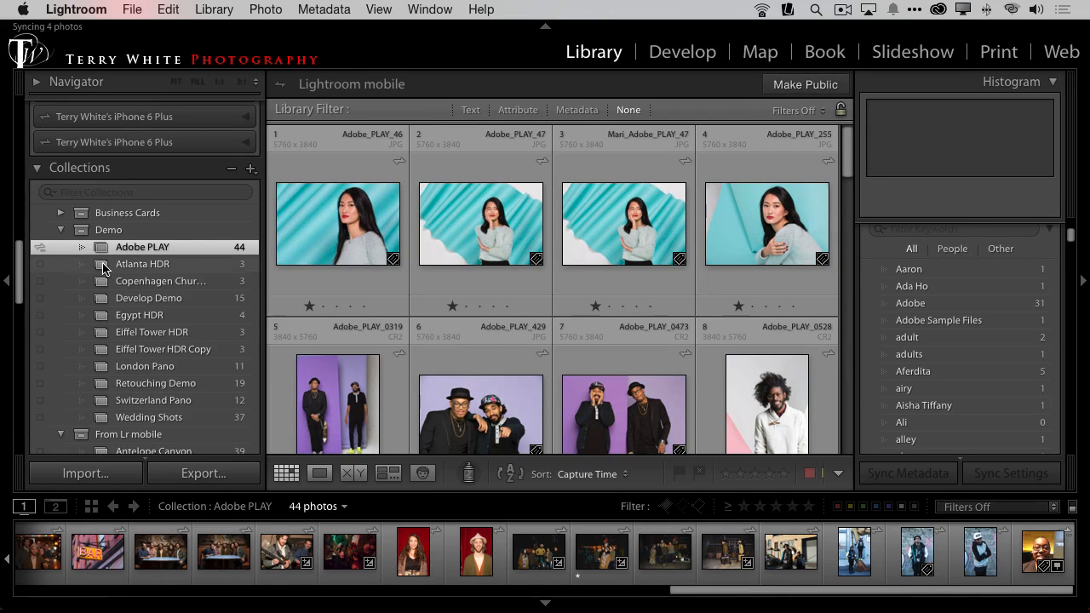
{"action": "key", "text": "alt+super+8"}
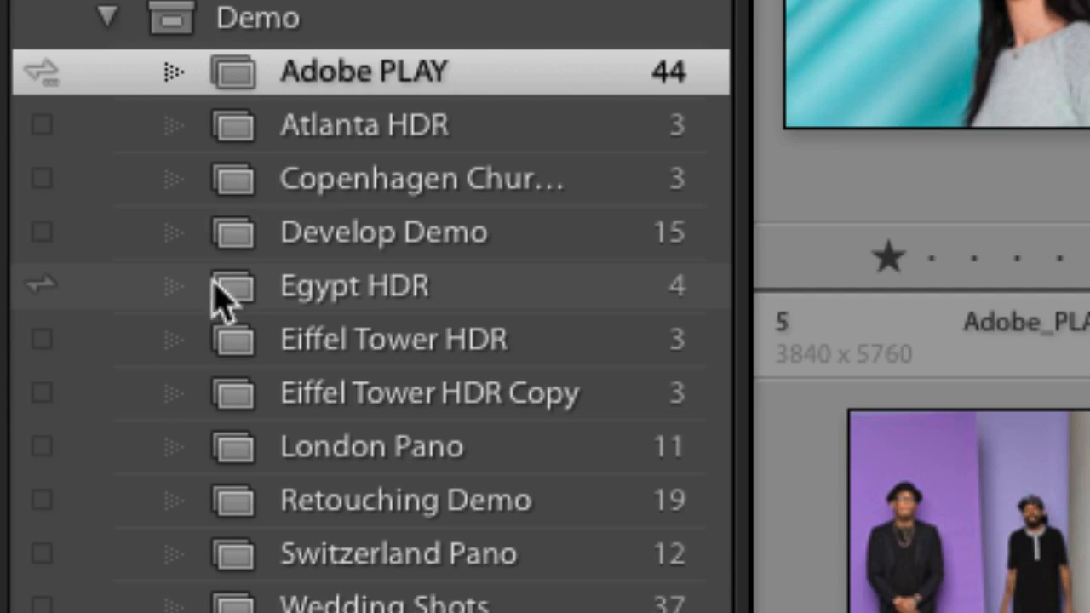
{"action": "scroll", "coordinate": [223, 223], "scroll_direction": "up", "scroll_amount": 5}
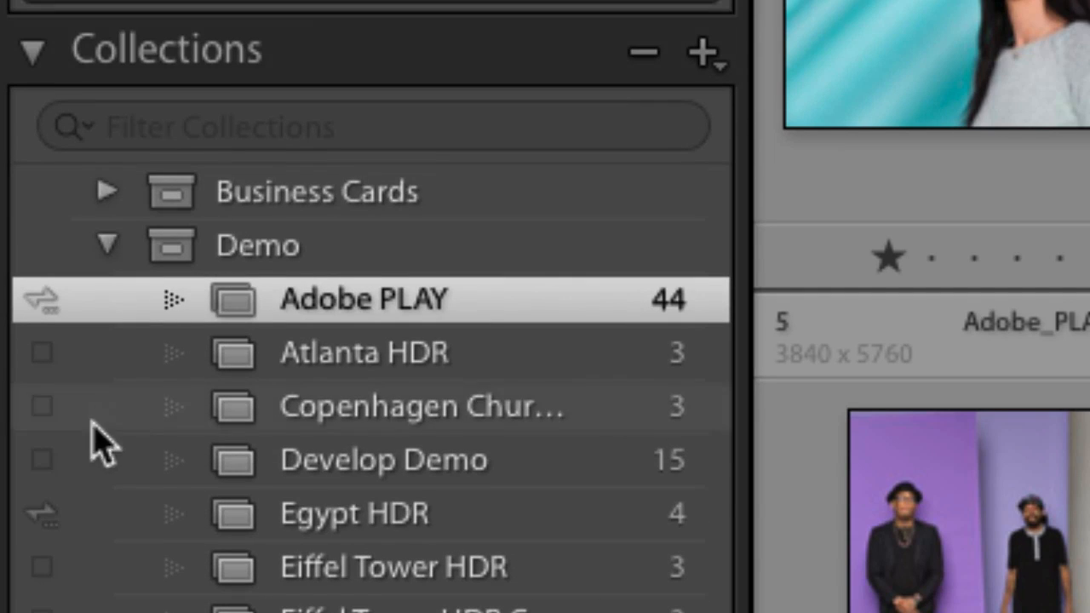
{"action": "scroll", "coordinate": [128, 400], "scroll_direction": "down", "scroll_amount": 10}
{"action": "scroll", "coordinate": [132, 405], "scroll_direction": "up", "scroll_amount": 10}
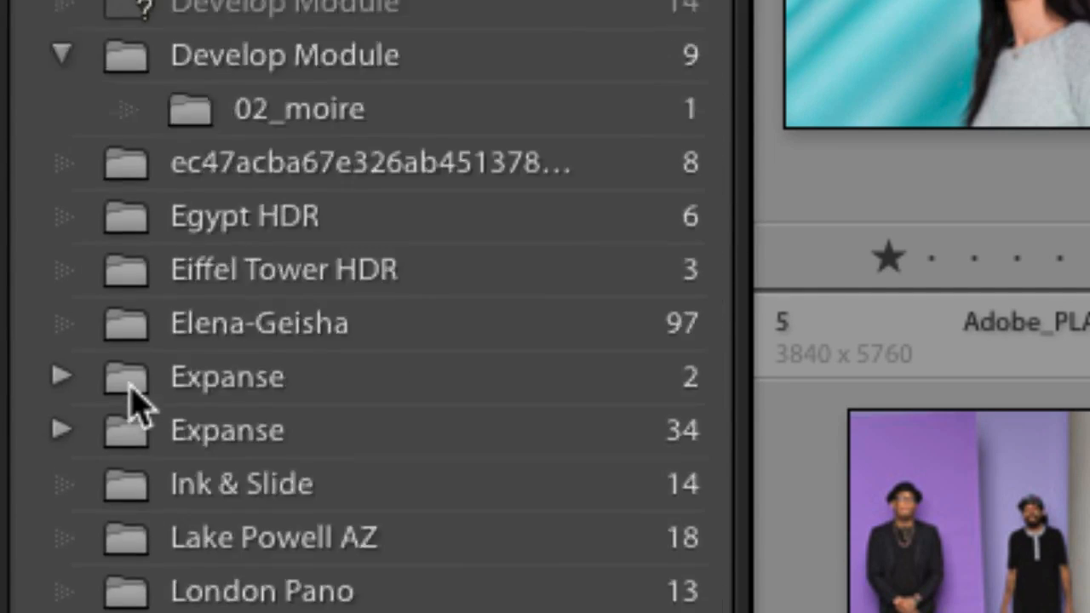
{"action": "scroll", "coordinate": [132, 404], "scroll_direction": "down", "scroll_amount": 2}
{"action": "scroll", "coordinate": [137, 404], "scroll_direction": "down", "scroll_amount": 1}
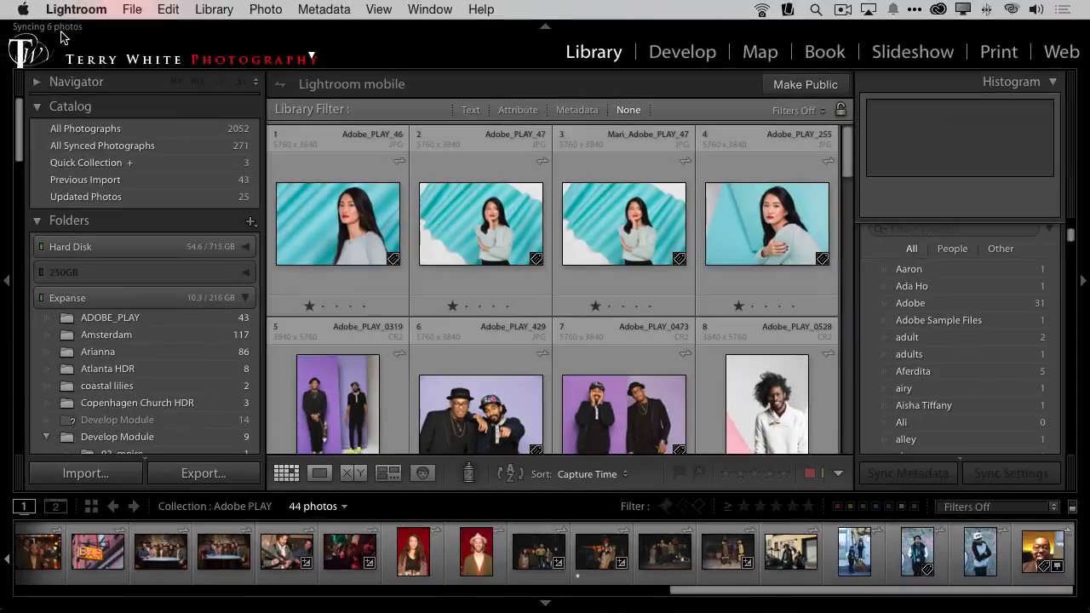
{"action": "scroll", "coordinate": [172, 316], "scroll_direction": "down", "scroll_amount": 5}
{"action": "scroll", "coordinate": [172, 319], "scroll_direction": "down", "scroll_amount": 15}
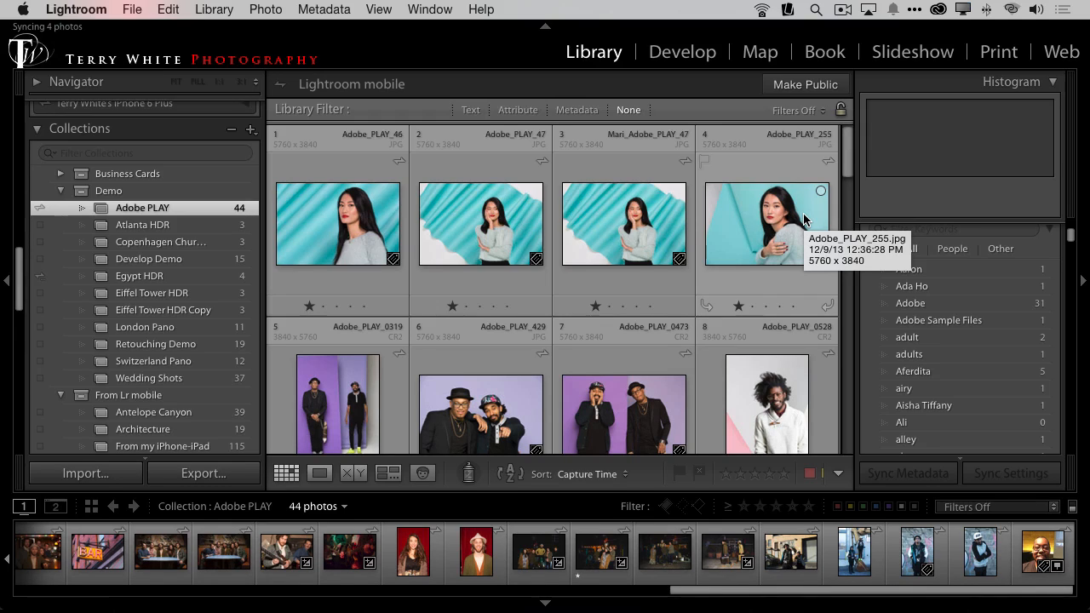
Step: Switch to Chrome, open a new browser window and enlarge it to nearly fill the screen
{"action": "key", "text": "super+Tab"}
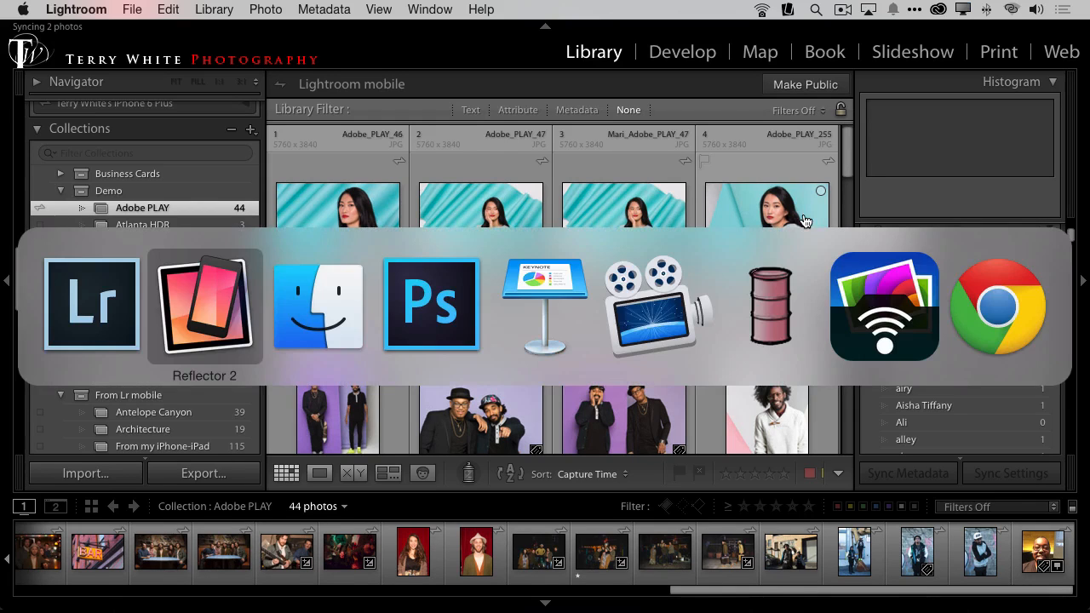
{"action": "key", "text": "super+Tab"}
{"action": "key", "text": "super+Tab"}
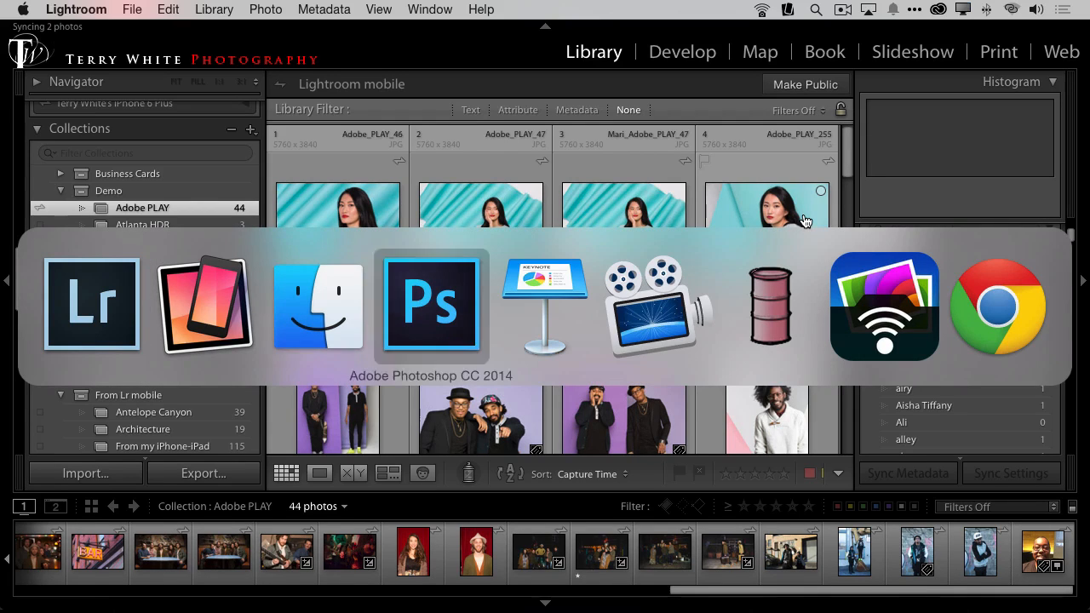
{"action": "key", "text": "super+Tab"}
{"action": "key", "text": "super+Tab"}
{"action": "key", "text": "super+Tab"}
{"action": "key", "text": "super+Tab"}
{"action": "key", "text": "super+Tab"}
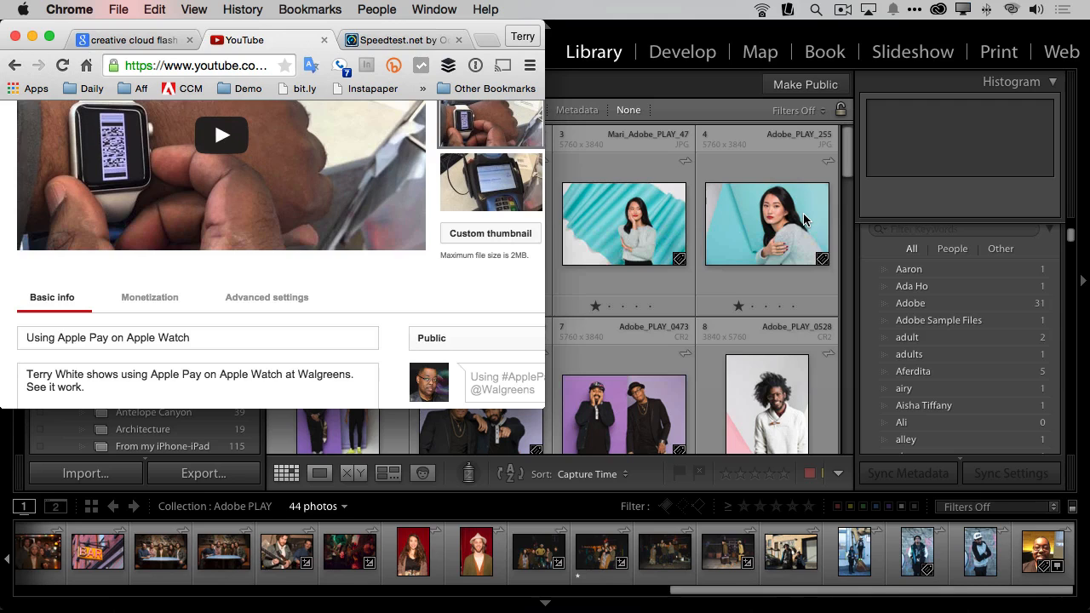
{"action": "key", "text": "super+n"}
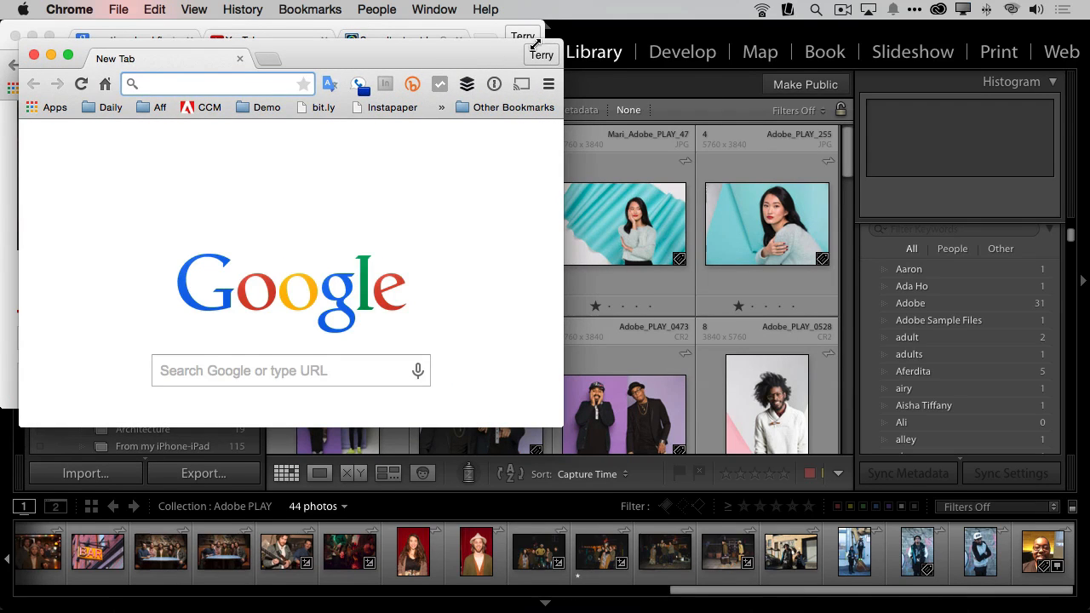
{"action": "left_click", "coordinate": [68, 55]}
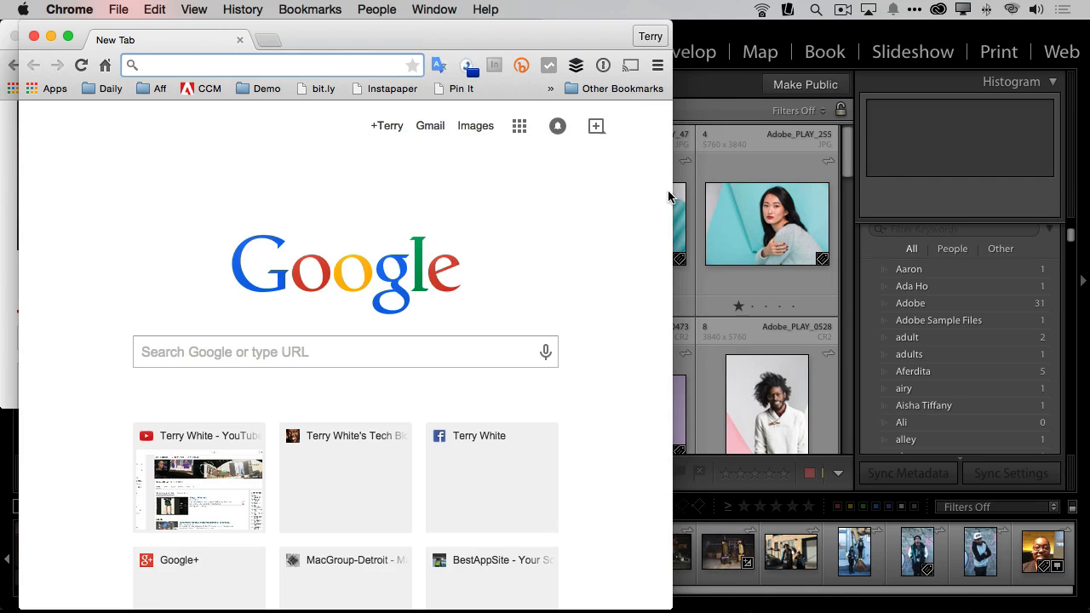
{"action": "left_click_drag", "start_coordinate": [673, 192], "coordinate": [1086, 193]}
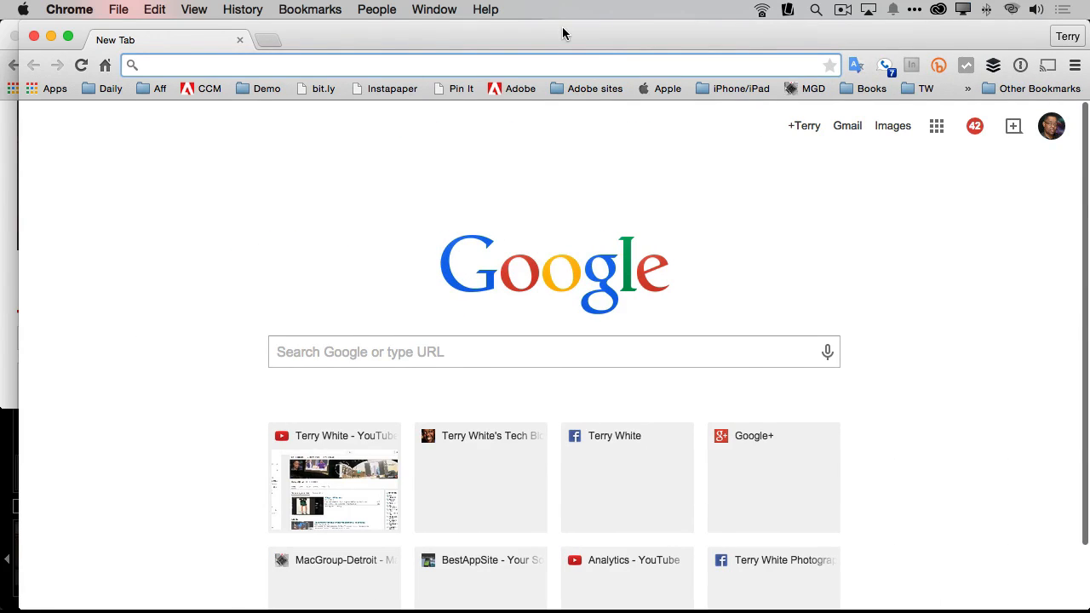
{"action": "left_click_drag", "start_coordinate": [562, 35], "coordinate": [542, 35]}
Step: Open lightroom.adobe.com in the new browser window to view the synced collections
{"action": "type", "text": "lightroom.adobe.com"}
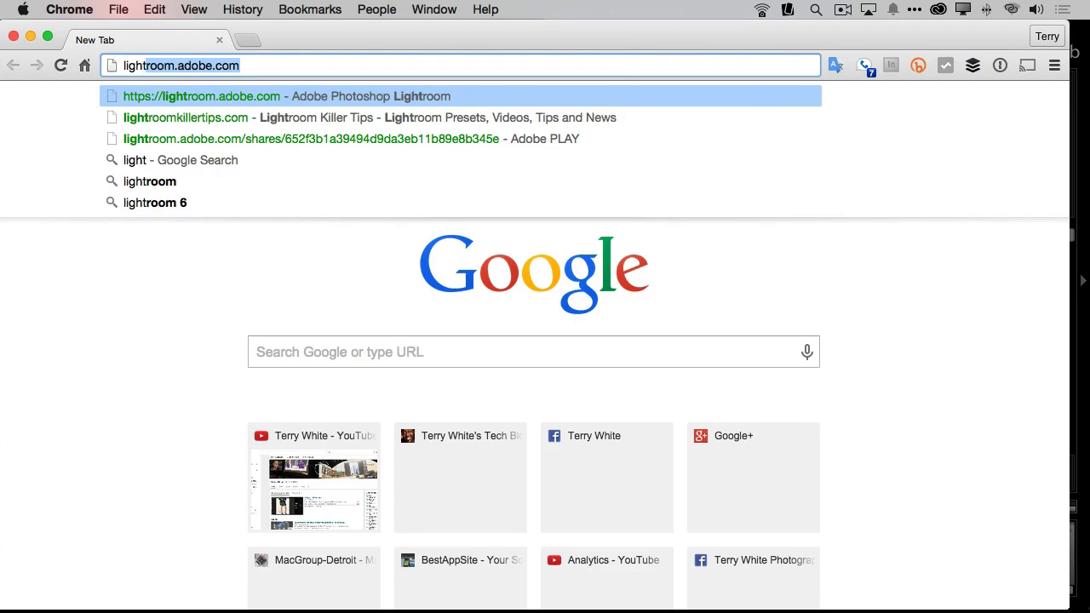
{"action": "key", "text": "Return"}
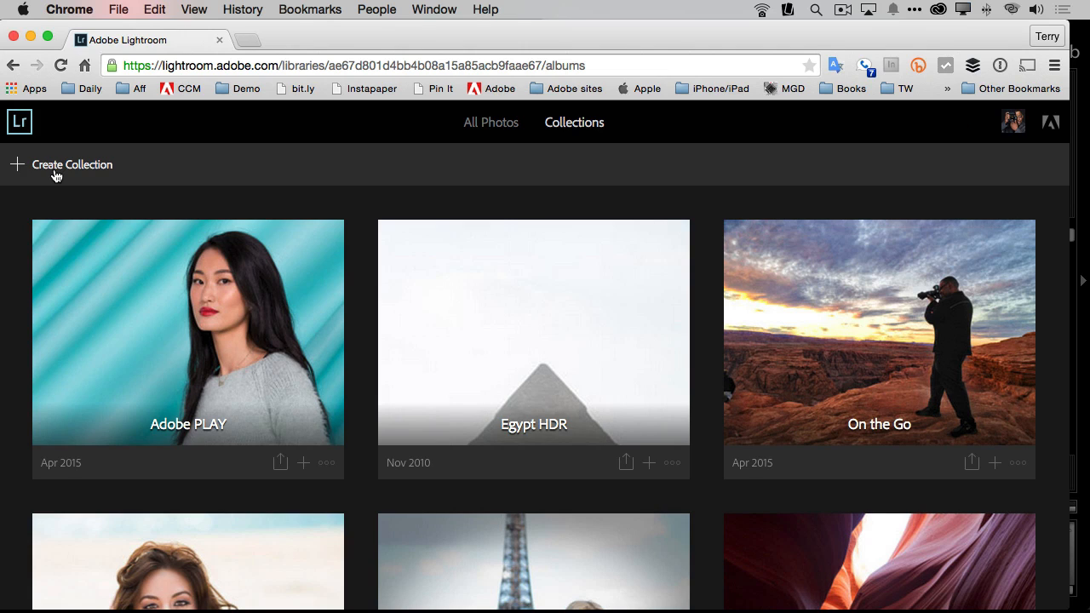
{"action": "key", "text": "super+space"}
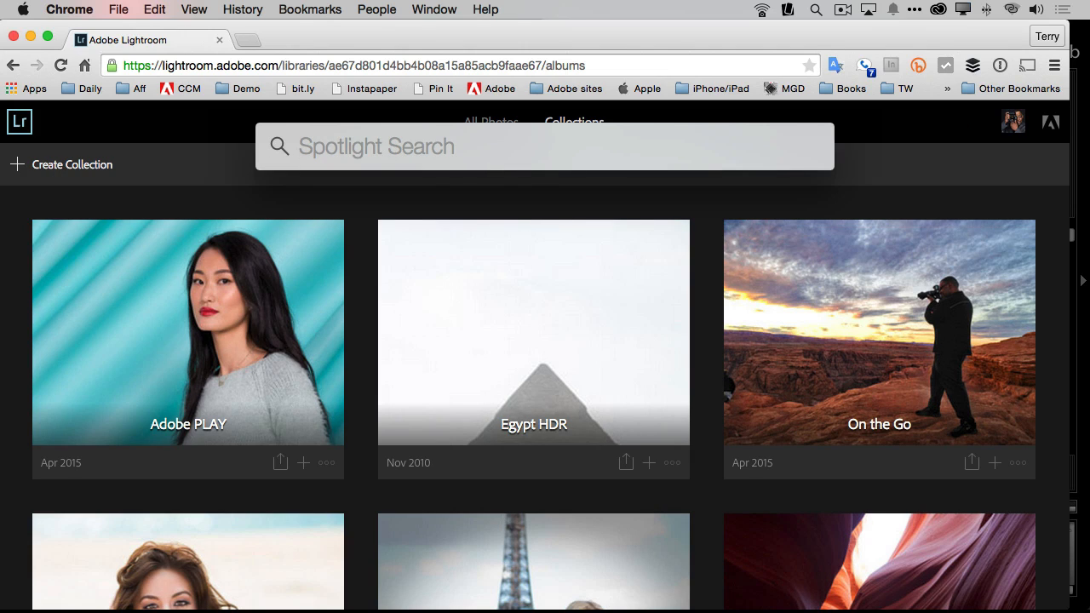
{"action": "key", "text": "Escape"}
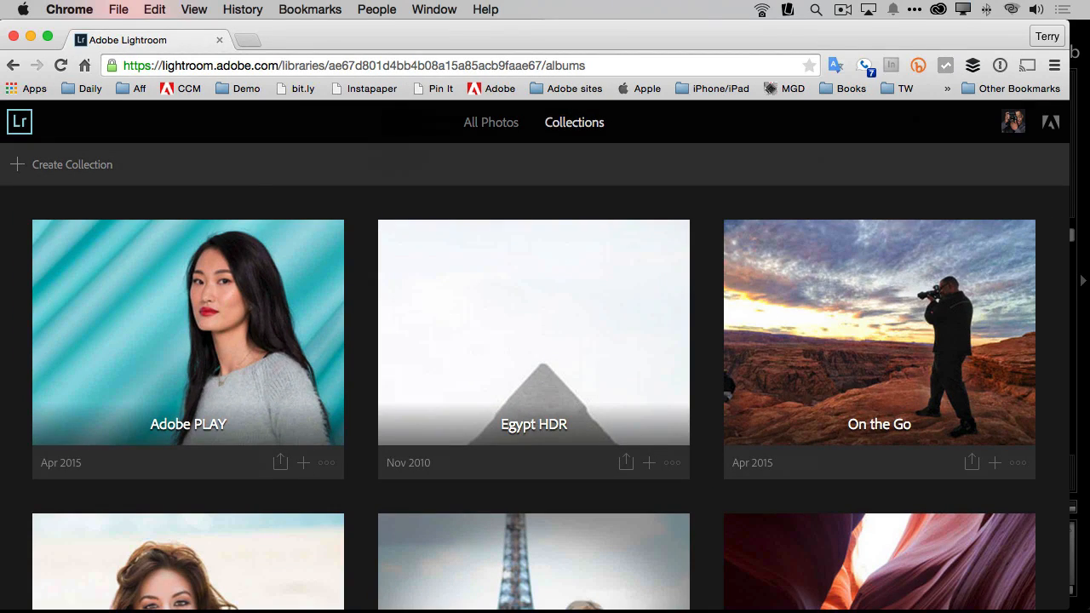
Step: Look through the Adobe PLAY collection's photos on the web and return to the collections overview
{"action": "left_click", "coordinate": [188, 333]}
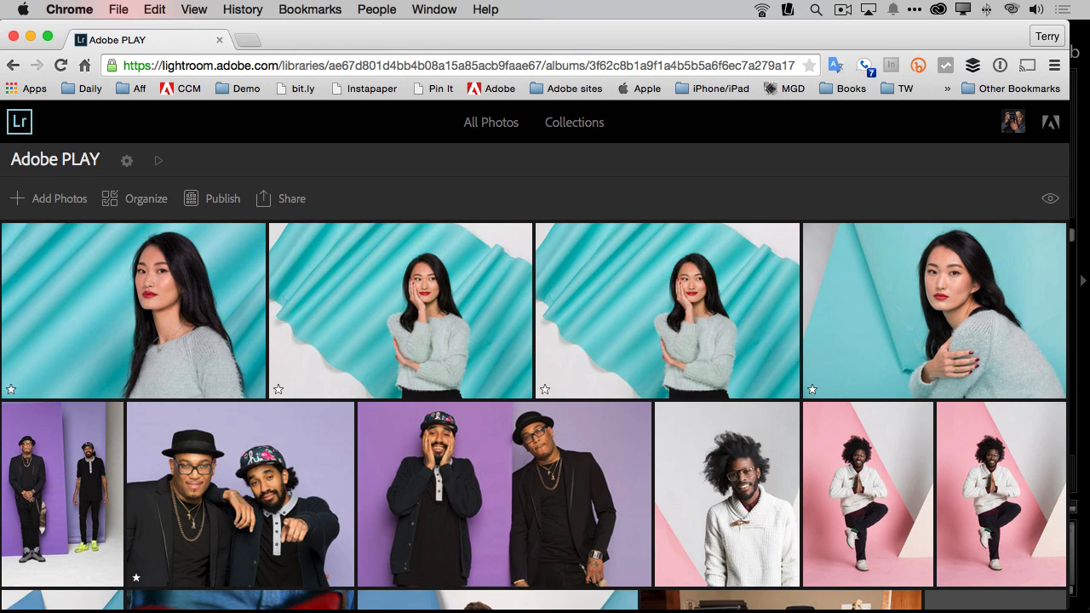
{"action": "scroll", "coordinate": [535, 383], "scroll_direction": "down", "scroll_amount": 15}
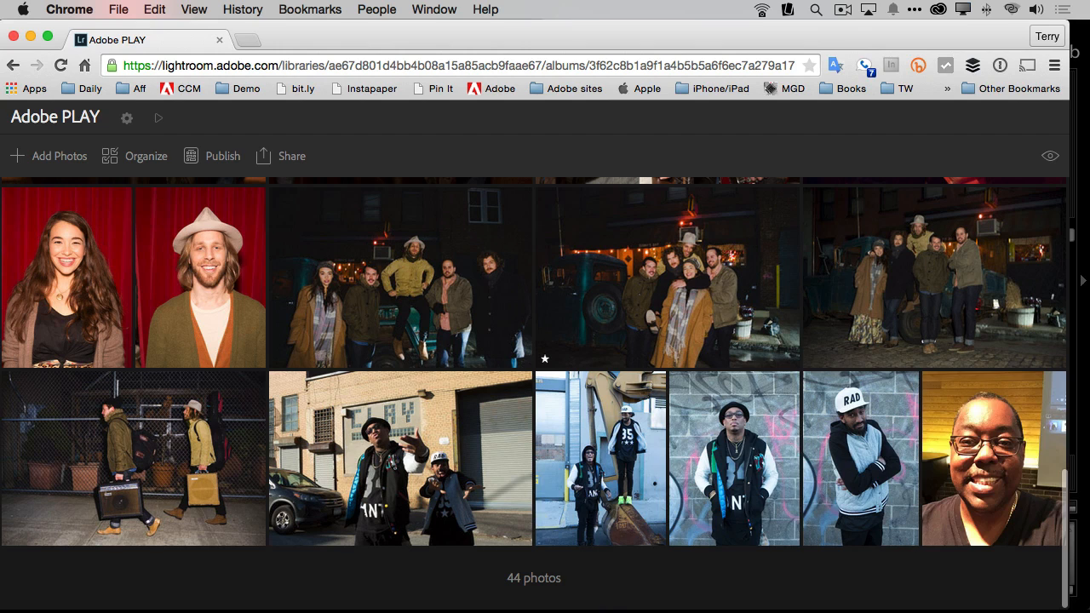
{"action": "scroll", "coordinate": [534, 383], "scroll_direction": "up", "scroll_amount": 15}
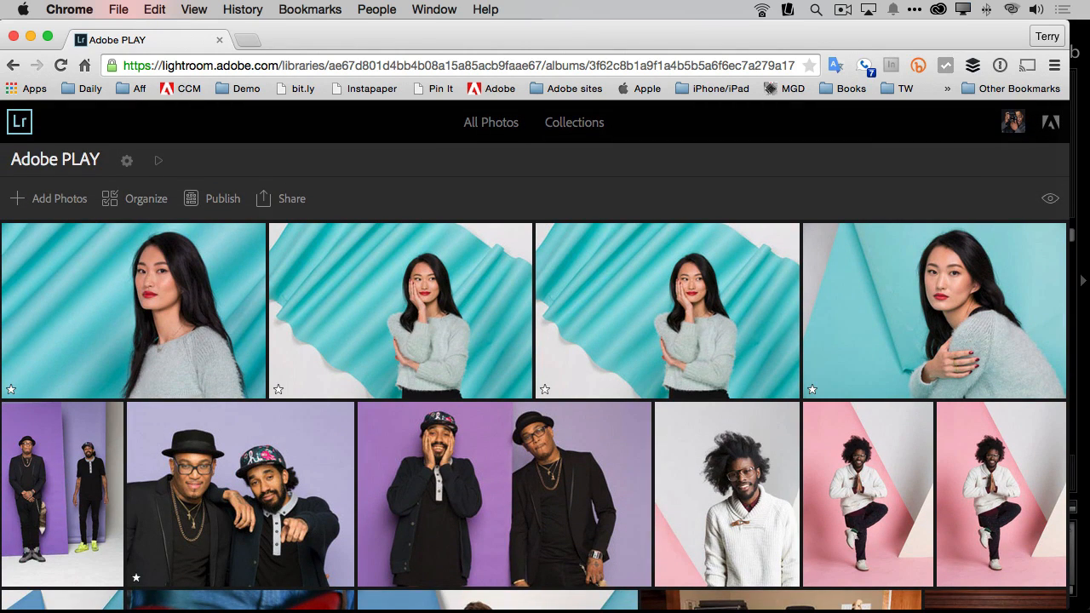
{"action": "left_click", "coordinate": [12, 65]}
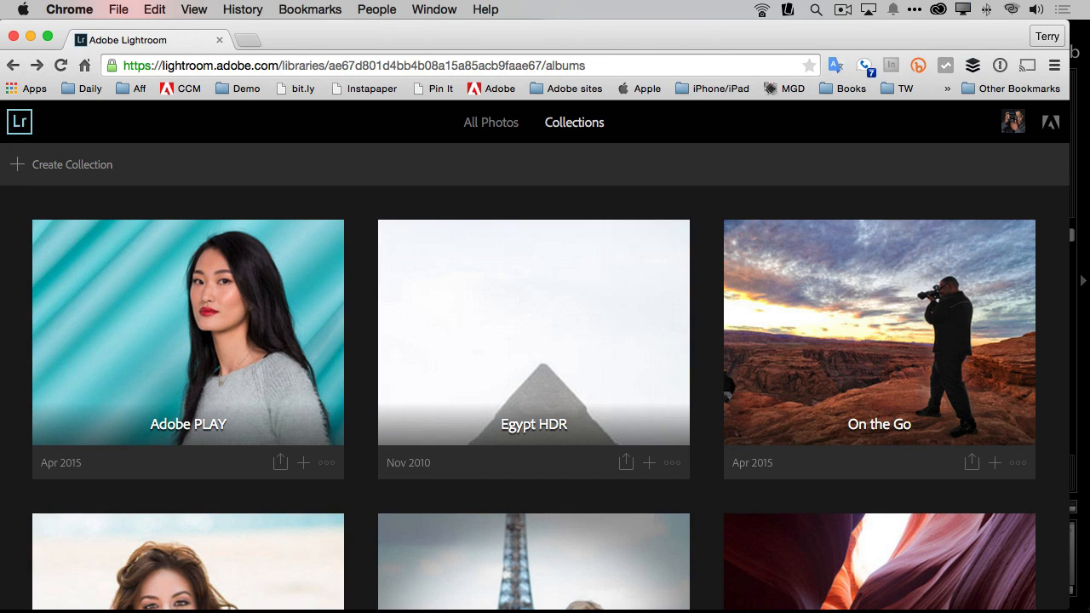
Step: Switch to Lightroom, make the Adobe PLAY collection public and open its public link in Chrome
{"action": "key", "text": "super+Tab"}
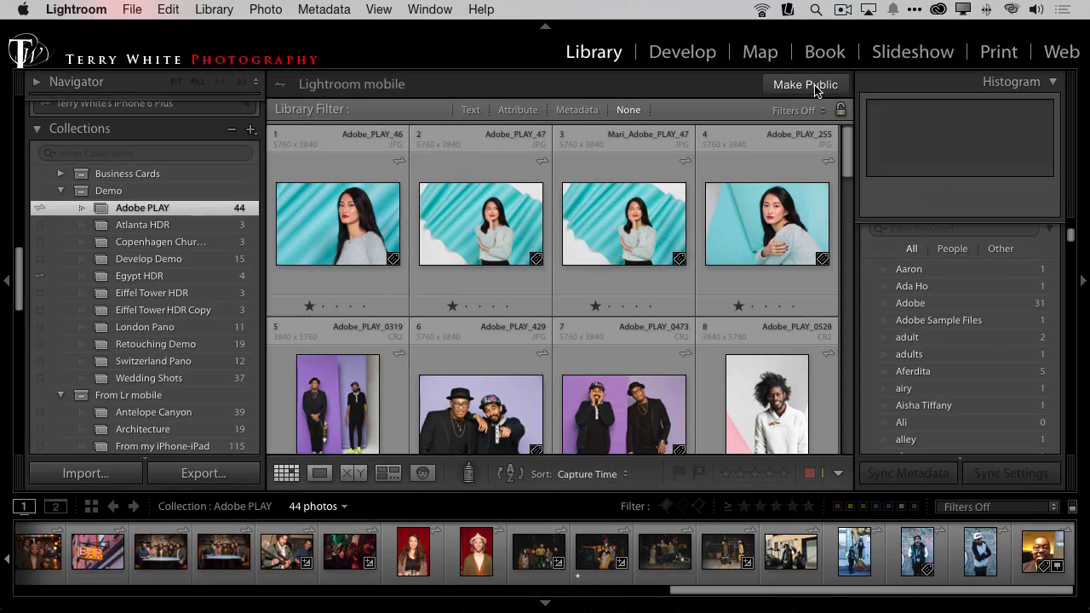
{"action": "left_click", "coordinate": [813, 87]}
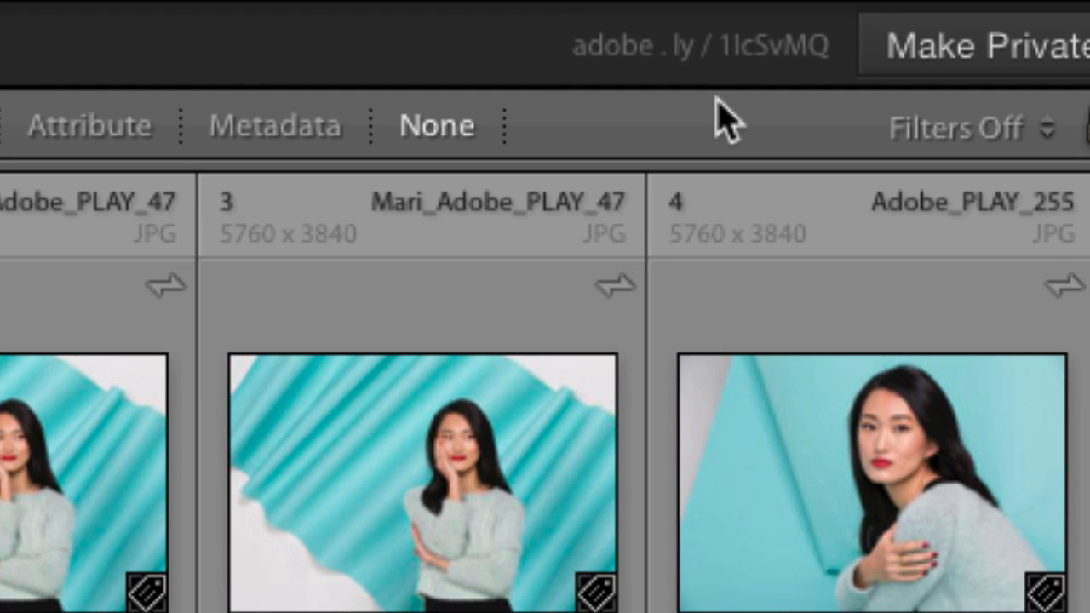
{"action": "left_click", "coordinate": [716, 53]}
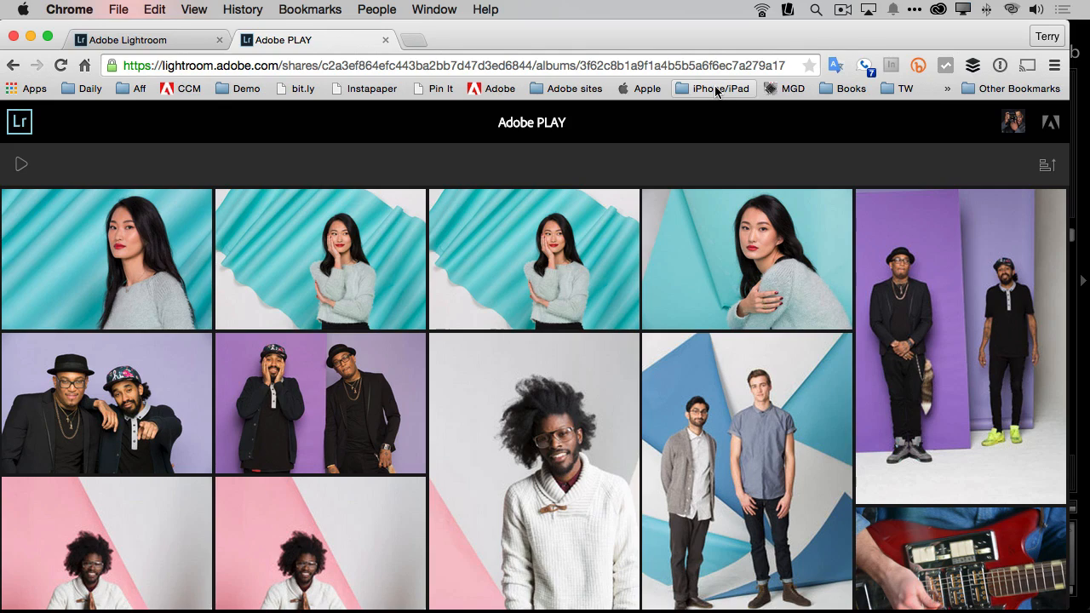
Step: Browse the shared Adobe PLAY gallery, then open and like its first photo, the woman in the grey sweater
{"action": "scroll", "coordinate": [891, 382], "scroll_direction": "down", "scroll_amount": 15}
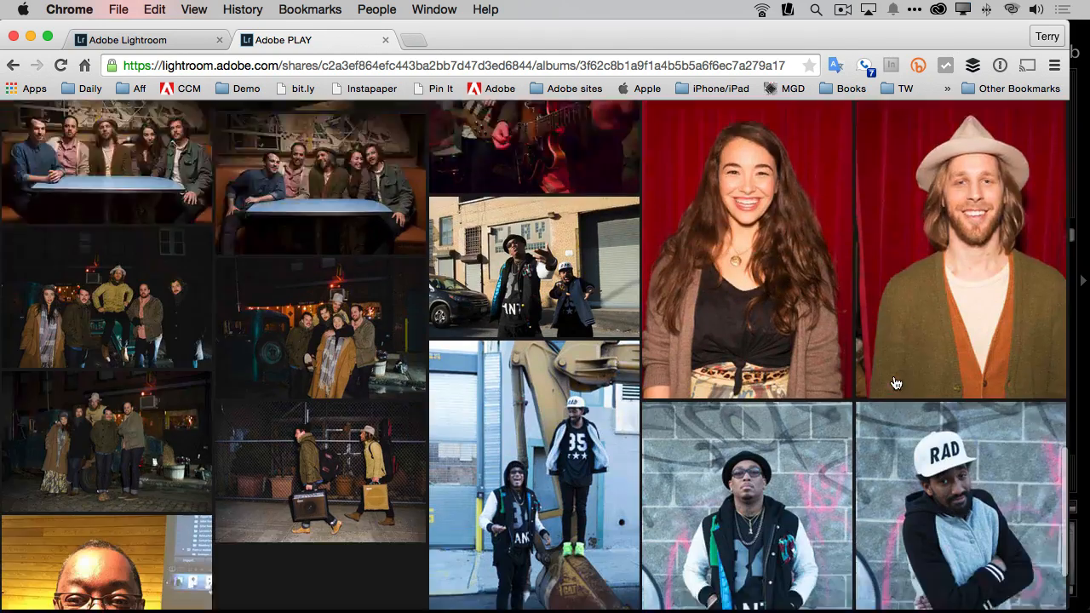
{"action": "scroll", "coordinate": [896, 383], "scroll_direction": "up", "scroll_amount": 20}
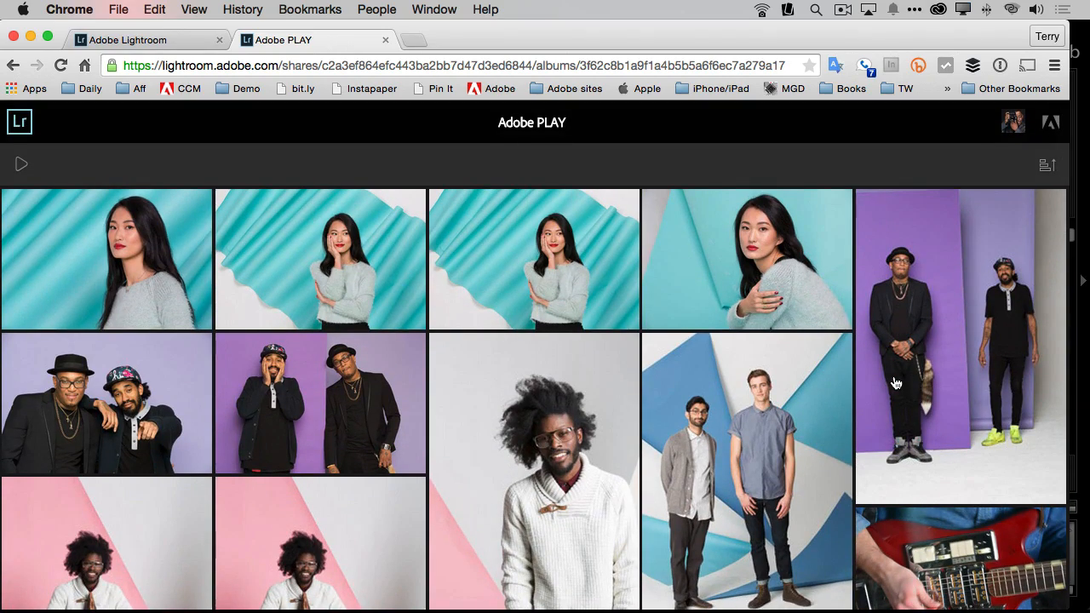
{"action": "left_click", "coordinate": [146, 280]}
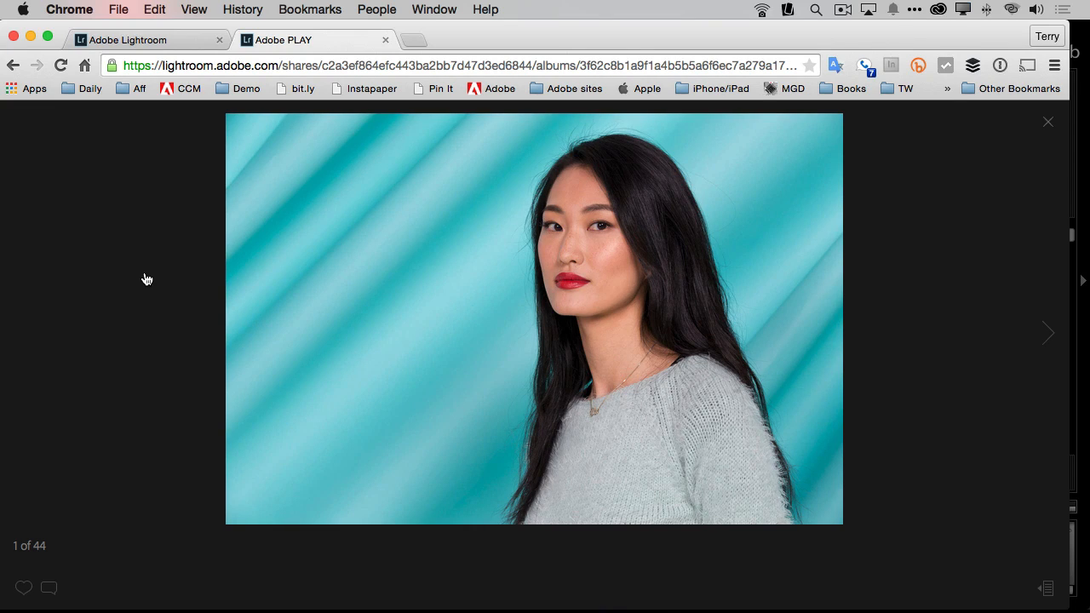
{"action": "left_click", "coordinate": [24, 589]}
Step: Post the comment "I would love to use this on Instagram. Can you make me a square version." on the liked photo
{"action": "left_click", "coordinate": [56, 587]}
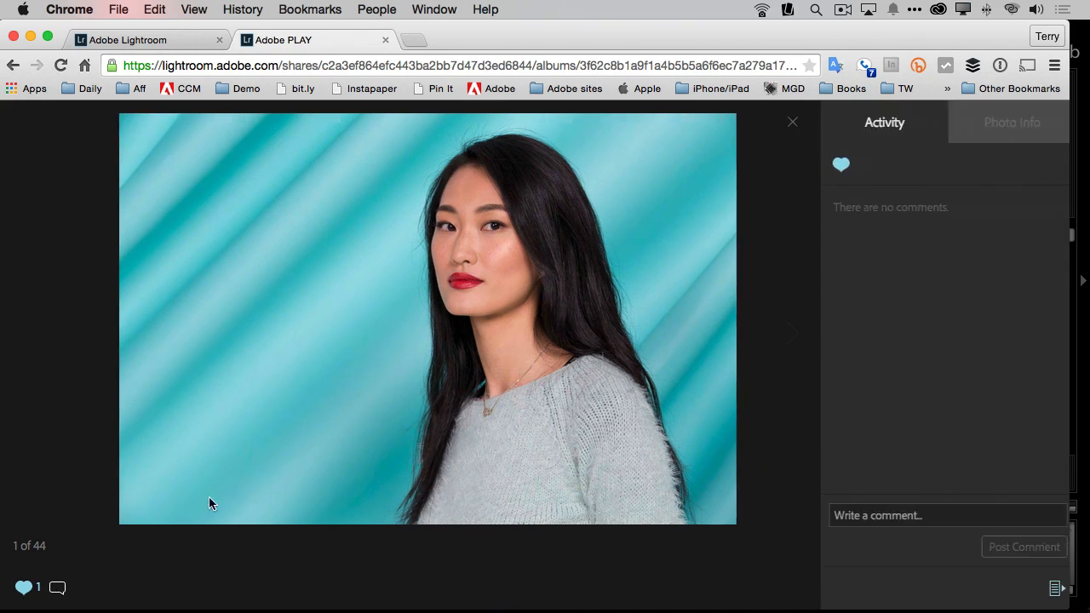
{"action": "left_click", "coordinate": [914, 516]}
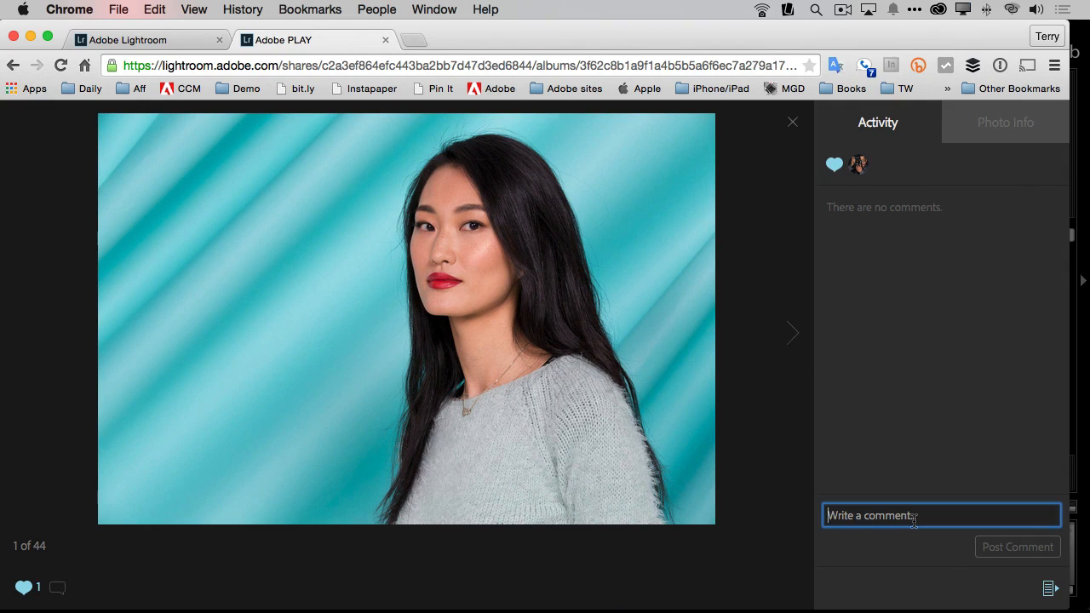
{"action": "type", "text": "I would love "}
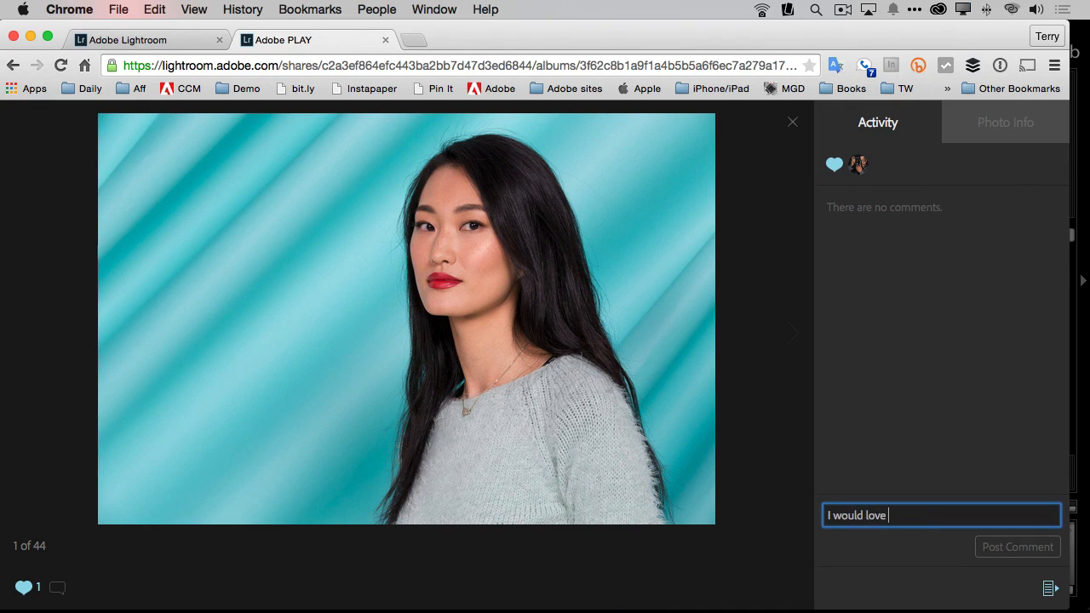
{"action": "type", "text": "to use this on Instagram"}
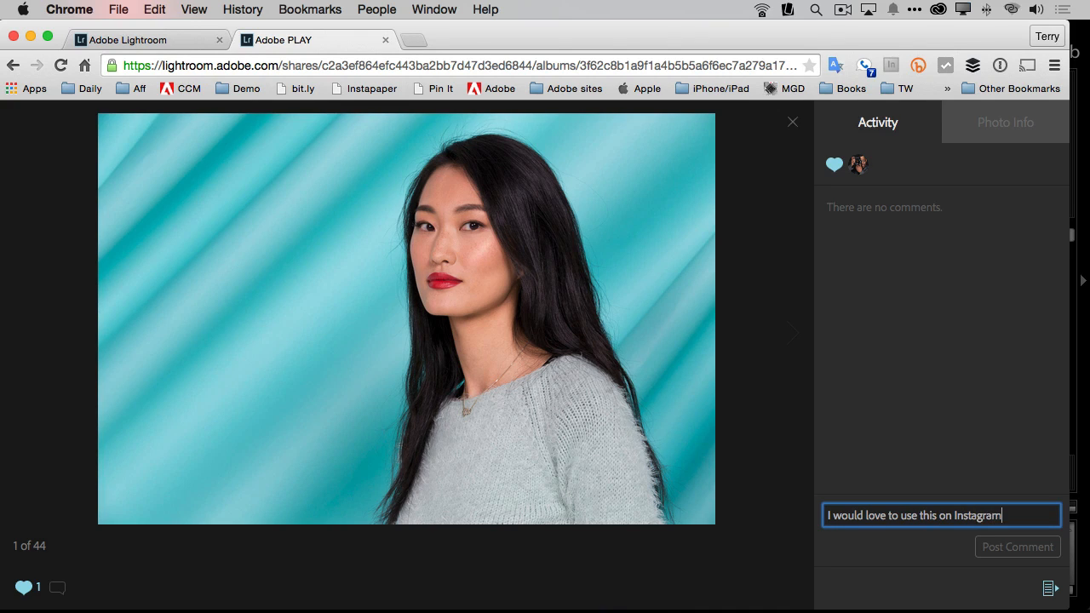
{"action": "type", "text": ". Can you mak"}
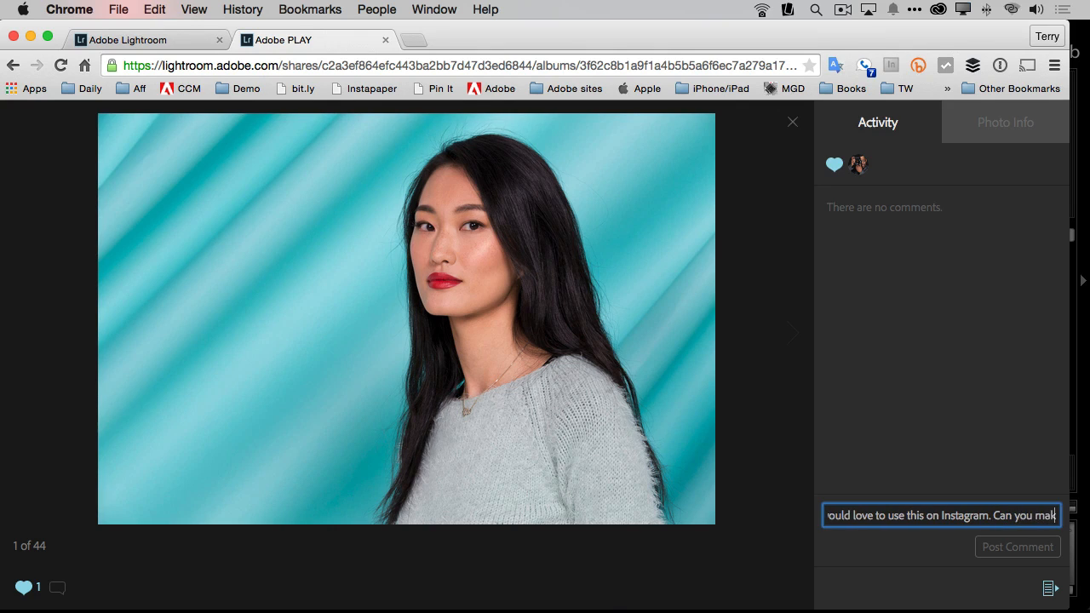
{"action": "type", "text": "e me a squa"}
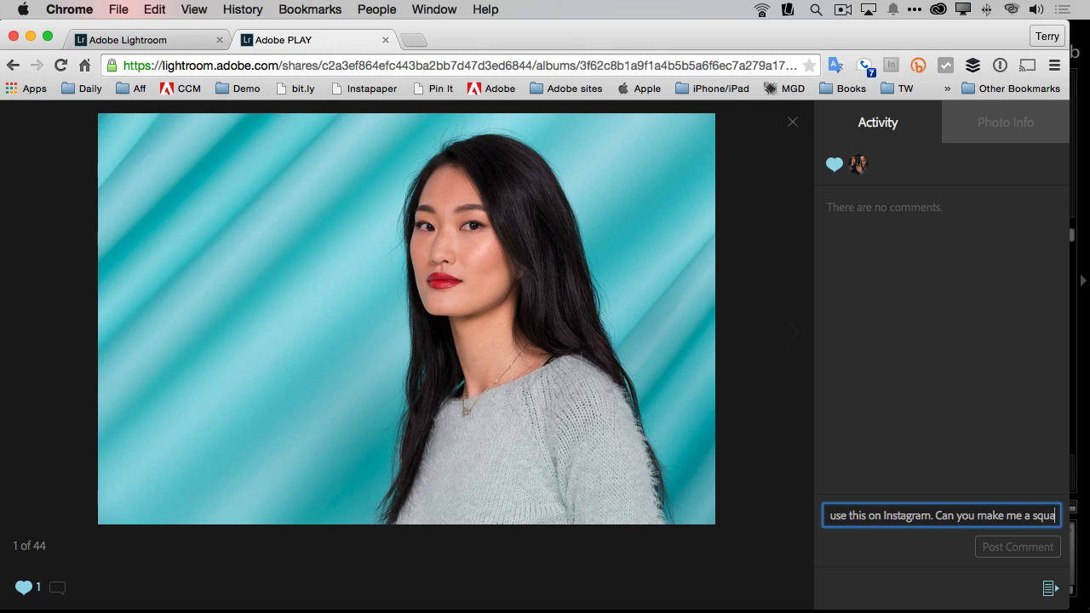
{"action": "type", "text": "re version"}
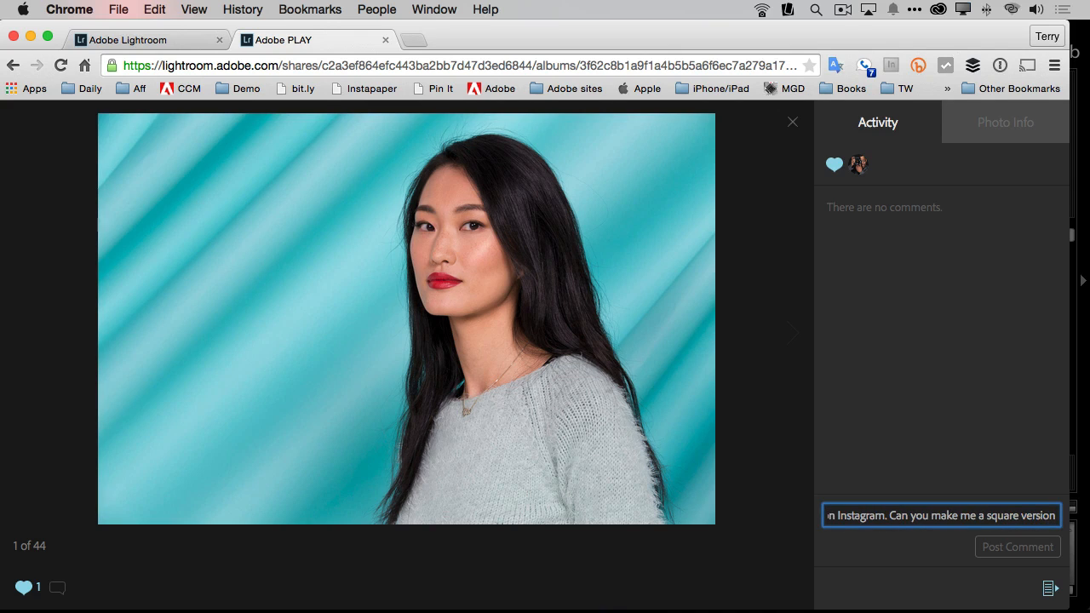
{"action": "type", "text": "?"}
{"action": "left_click", "coordinate": [999, 553]}
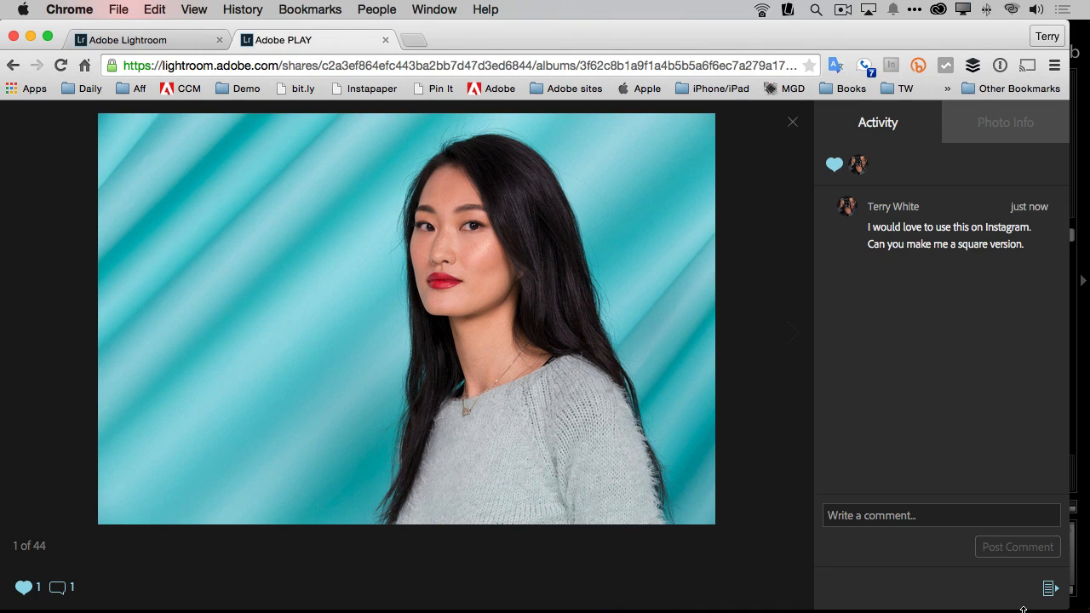
Step: Close the photo, switch to Lightroom and review the new comments on the Adobe PLAY collection
{"action": "mouse_move", "coordinate": [1043, 601]}
{"action": "left_click", "coordinate": [792, 123]}
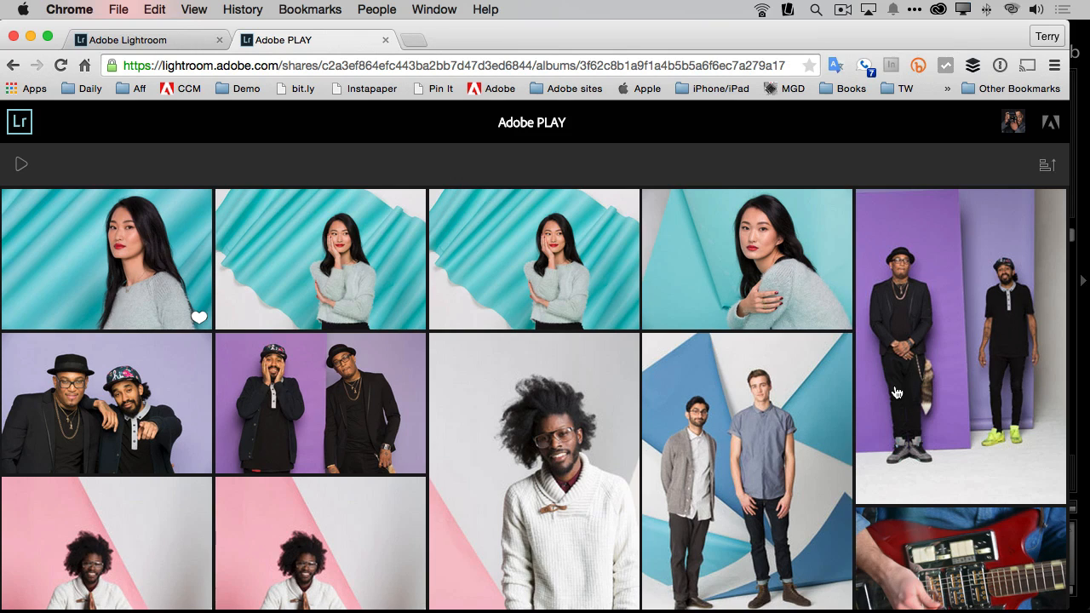
{"action": "key", "text": "super+Tab"}
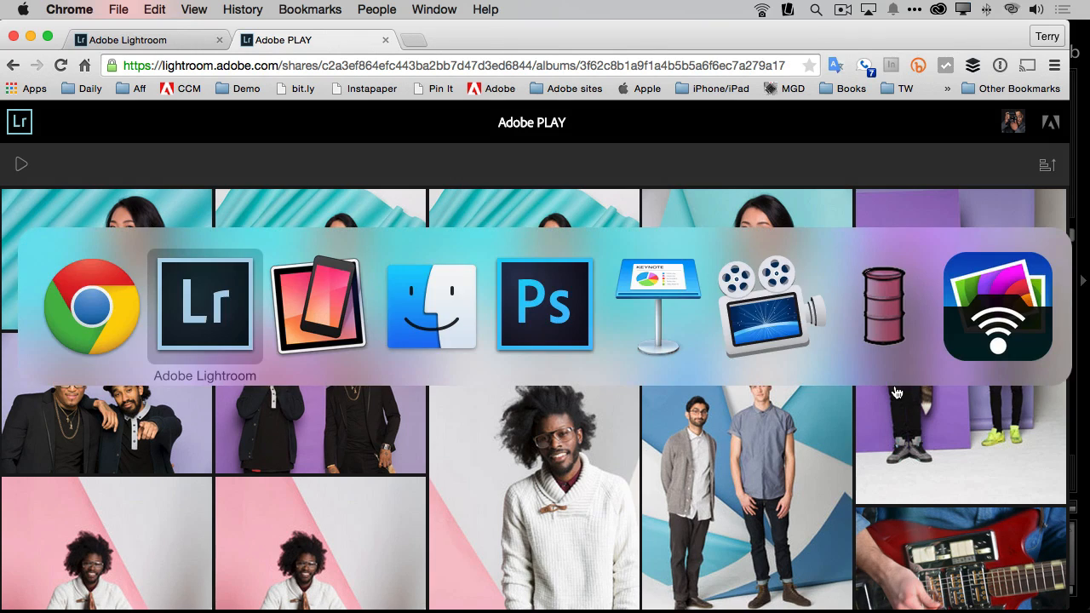
{"action": "left_click", "coordinate": [209, 311]}
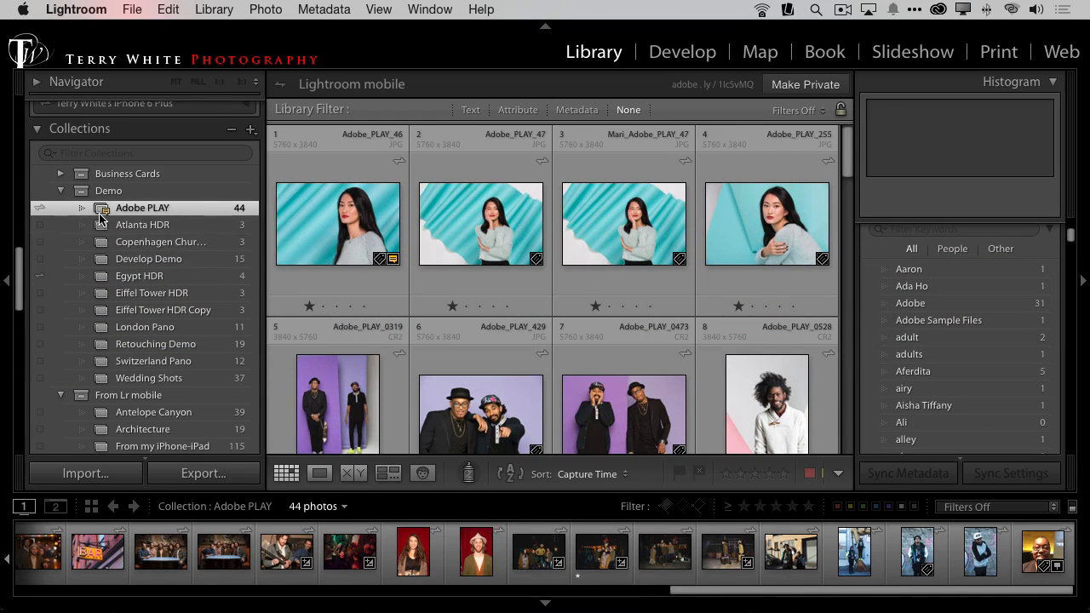
{"action": "key", "text": "alt+super+8"}
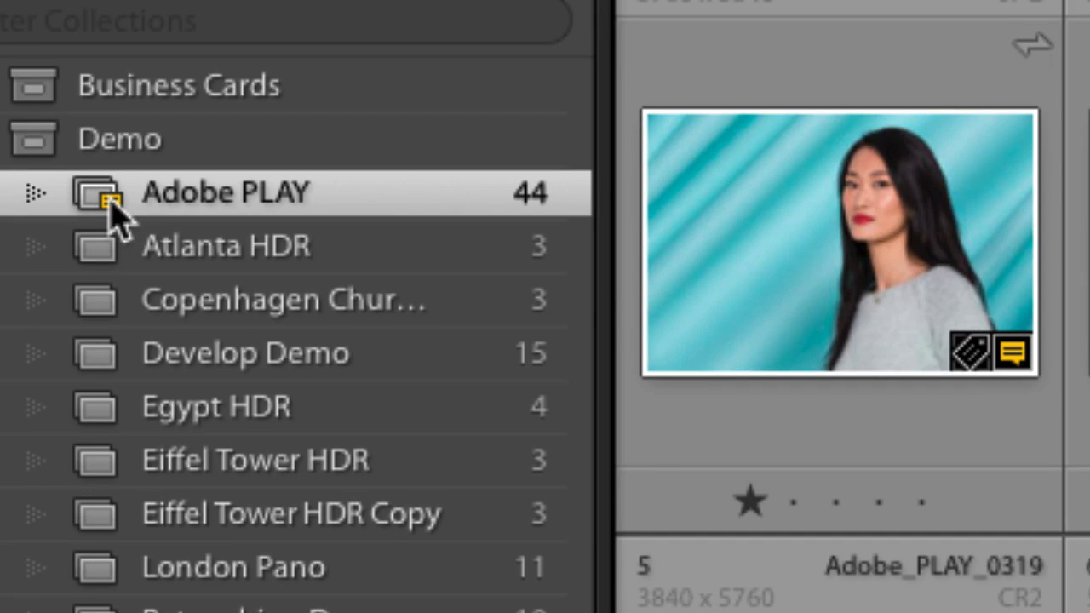
{"action": "mouse_move", "coordinate": [118, 220]}
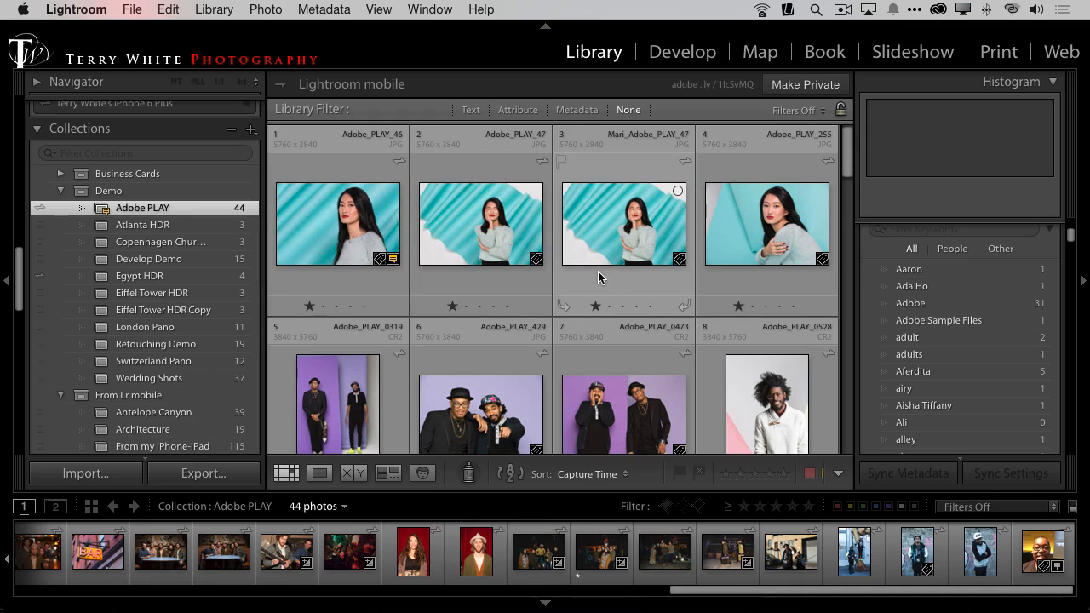
{"action": "left_click", "coordinate": [104, 210]}
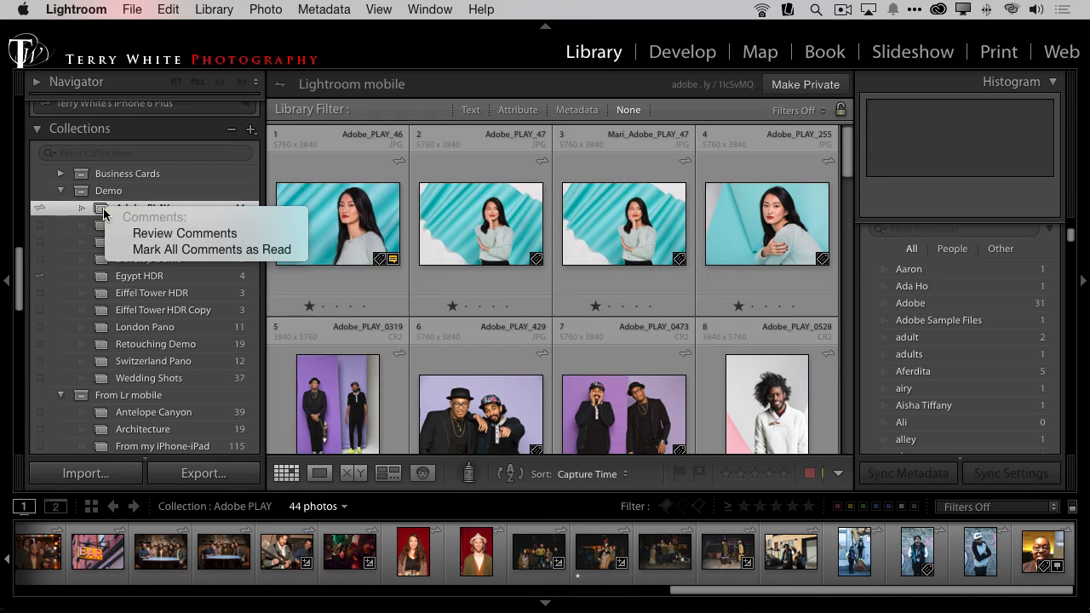
{"action": "left_click", "coordinate": [169, 233]}
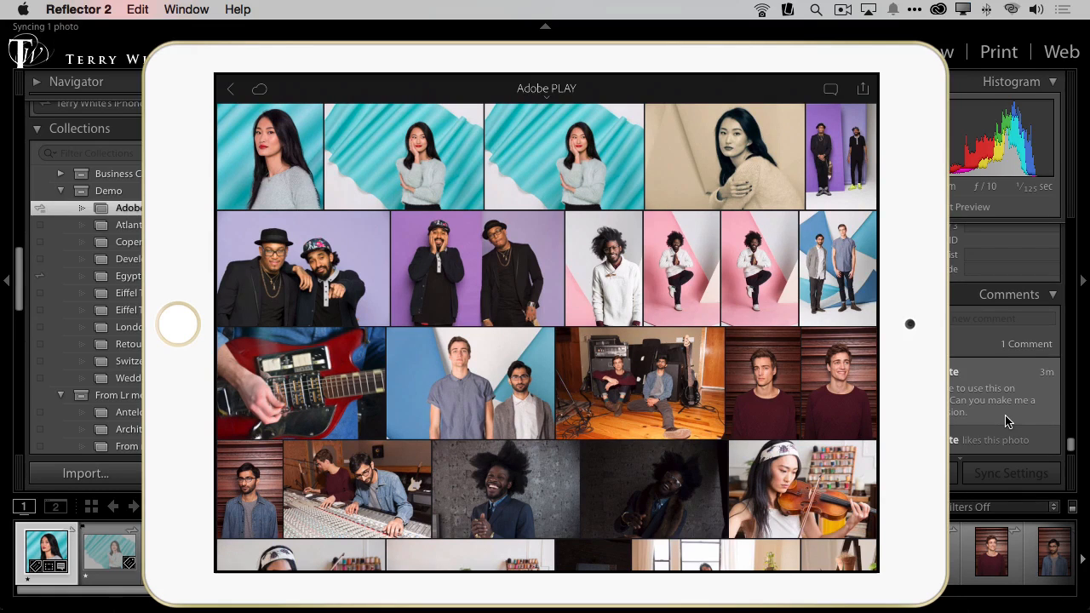
Step: Switch back to Lightroom and start exporting the square-cropped Adobe_PLAY_46 photo with the For Web user preset
{"action": "key", "text": "super+Tab"}
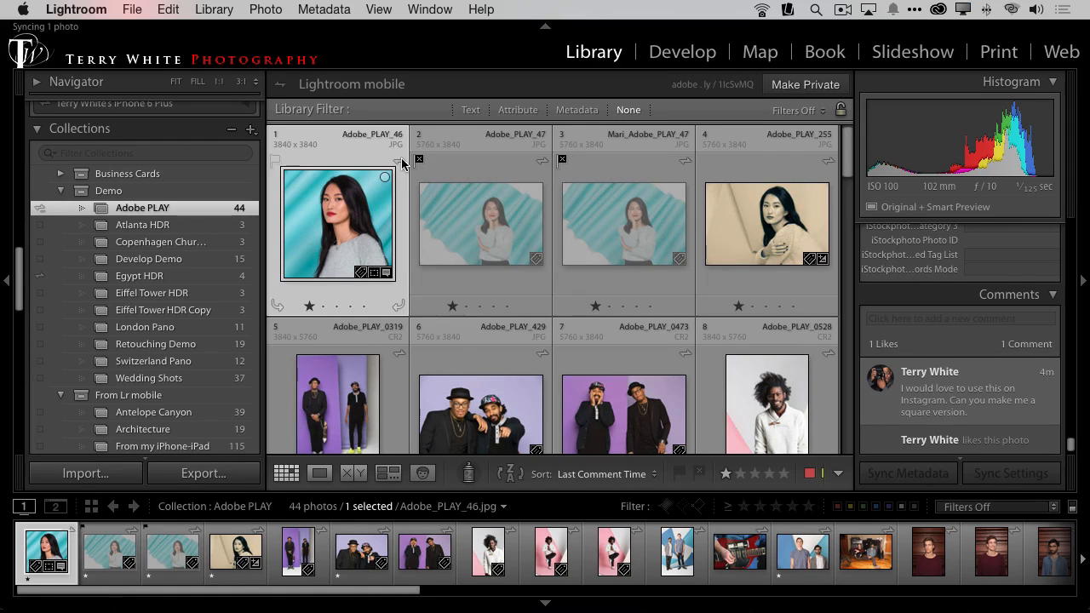
{"action": "key", "text": "alt"}
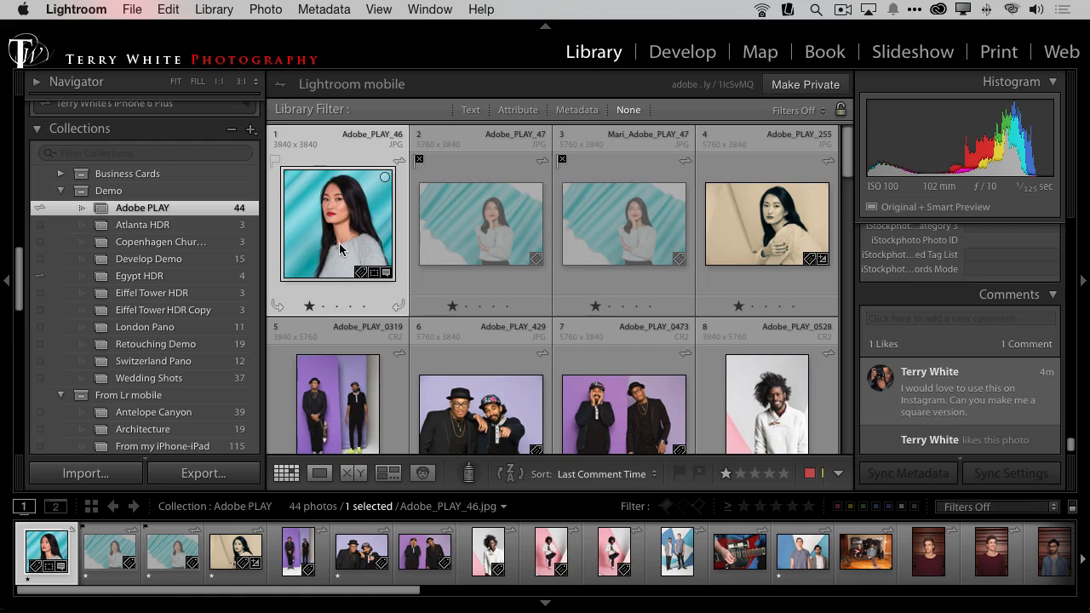
{"action": "left_click", "coordinate": [132, 10]}
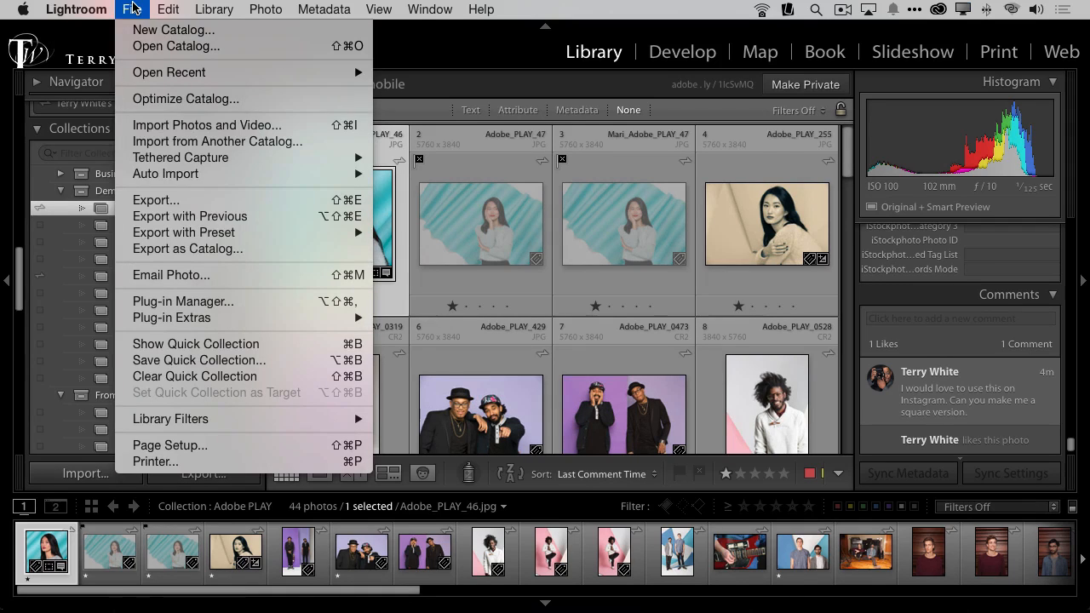
{"action": "left_click", "coordinate": [162, 200]}
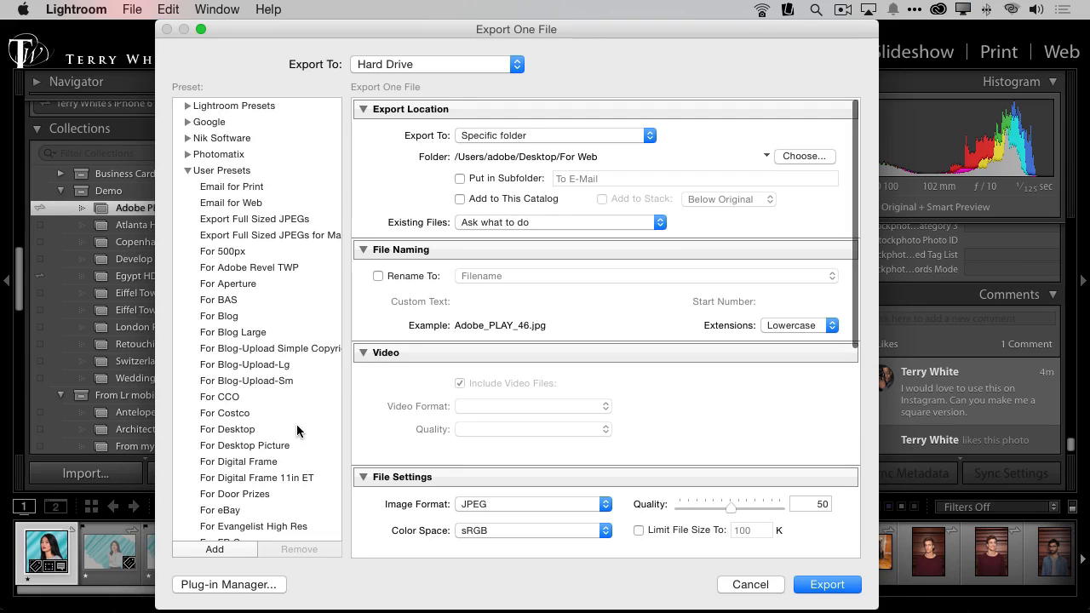
{"action": "scroll", "coordinate": [298, 431], "scroll_direction": "down", "scroll_amount": 5}
{"action": "scroll", "coordinate": [297, 431], "scroll_direction": "down", "scroll_amount": 10}
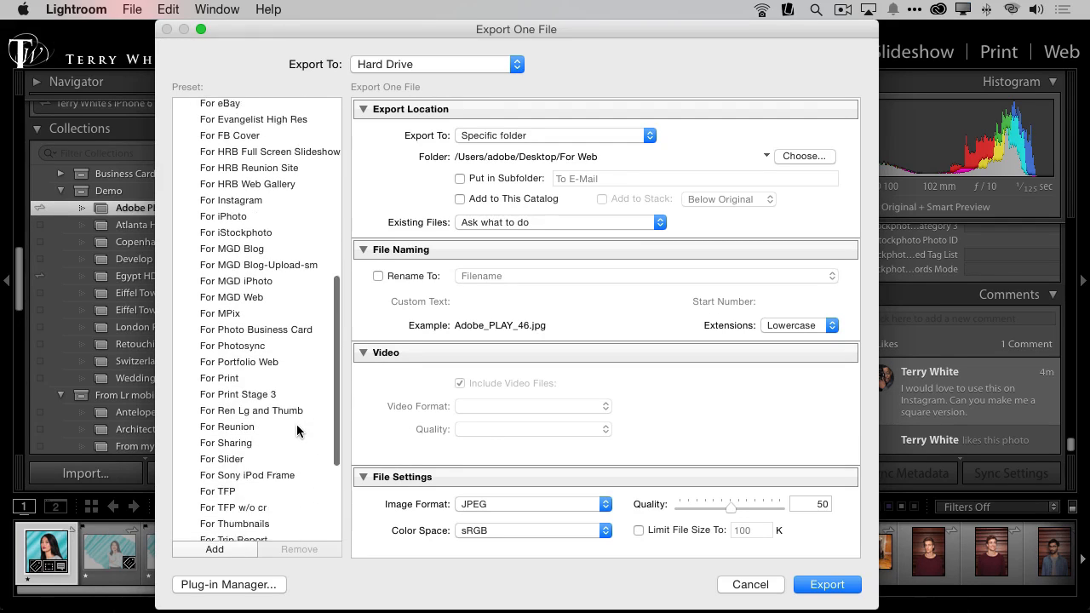
{"action": "scroll", "coordinate": [297, 424], "scroll_direction": "down", "scroll_amount": 3}
{"action": "left_click", "coordinate": [233, 475]}
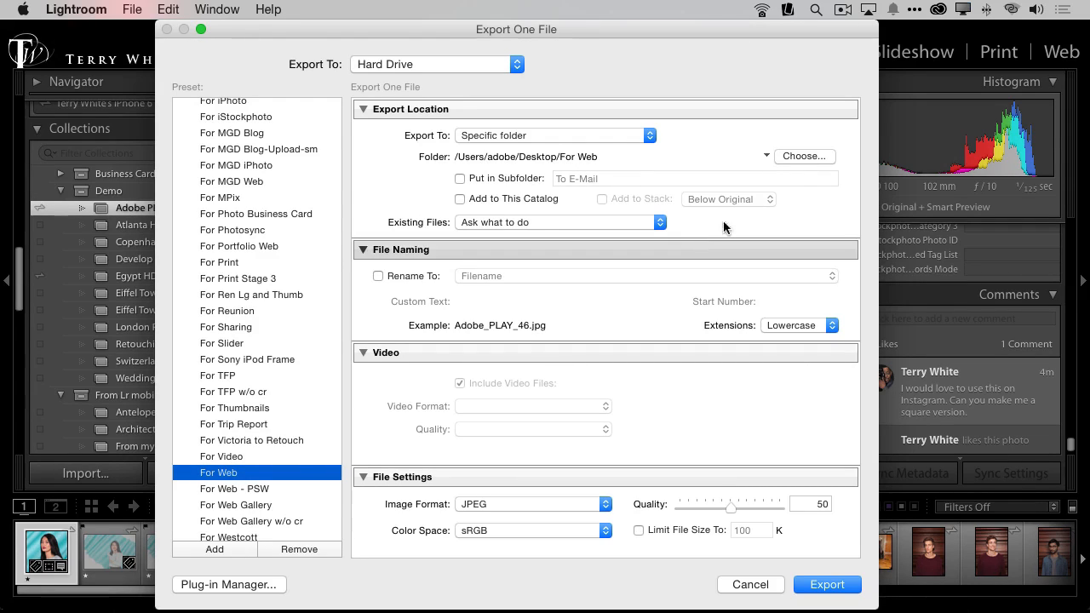
Step: Create a new folder named For Web on the Desktop and choose it as the export destination
{"action": "left_click", "coordinate": [802, 157]}
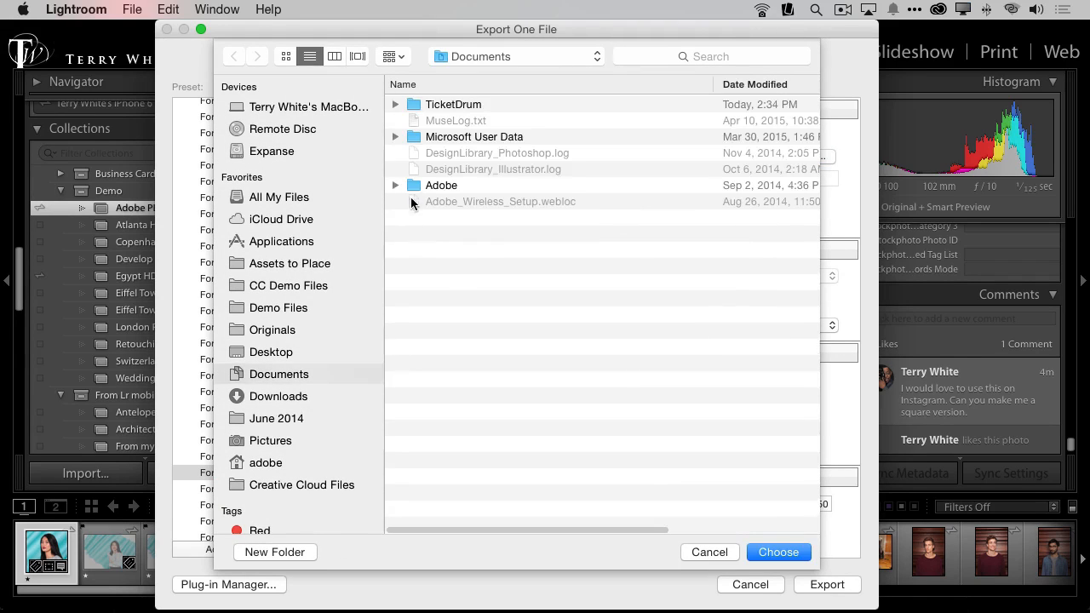
{"action": "key", "text": "super+shift+d"}
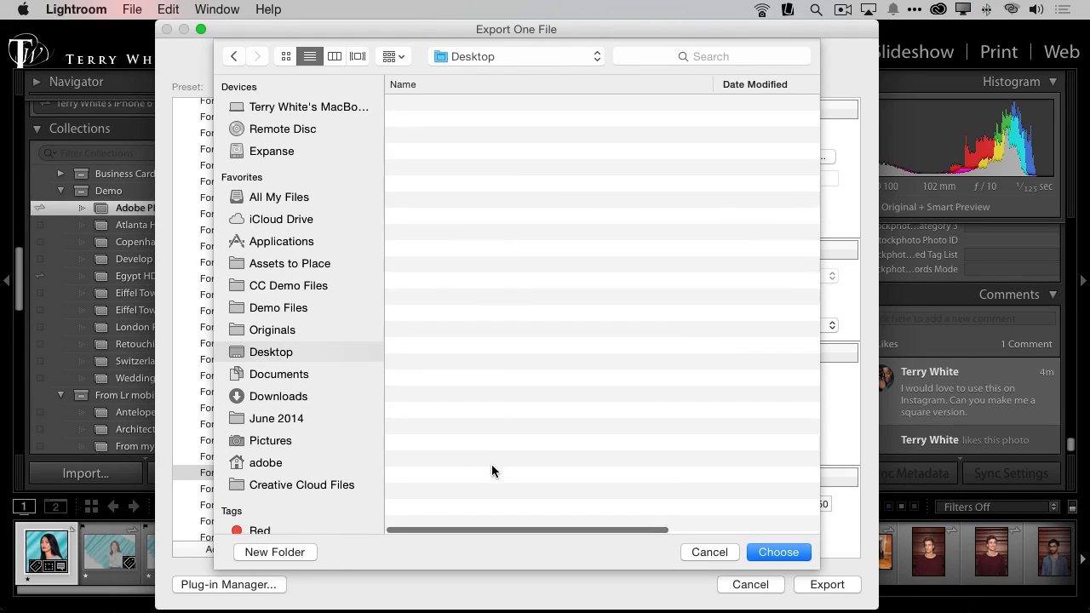
{"action": "left_click", "coordinate": [271, 553]}
{"action": "type", "text": "For Whte"}
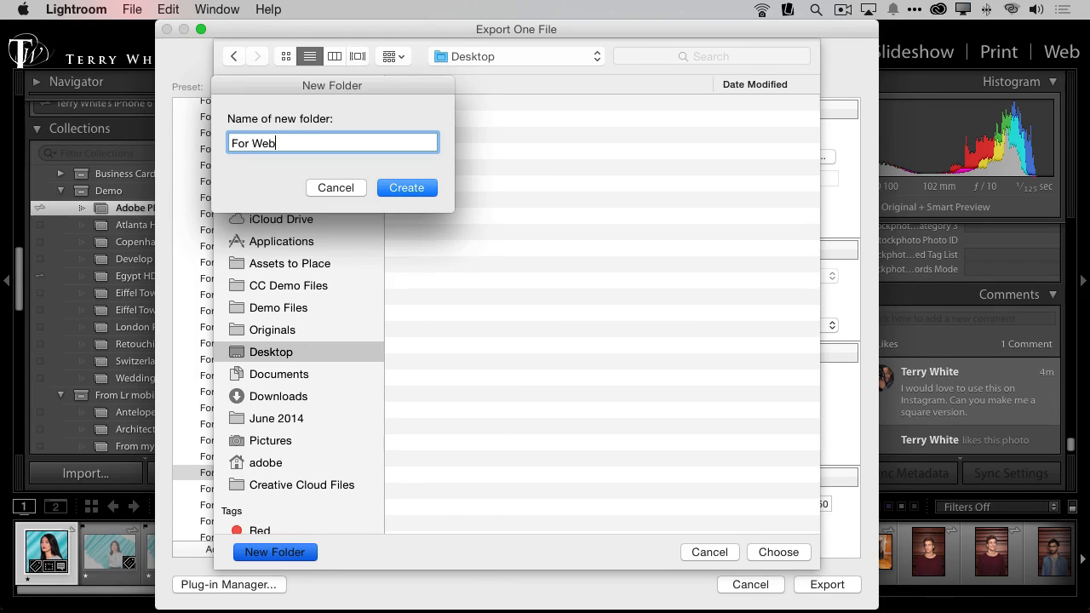
{"action": "left_click", "coordinate": [418, 186]}
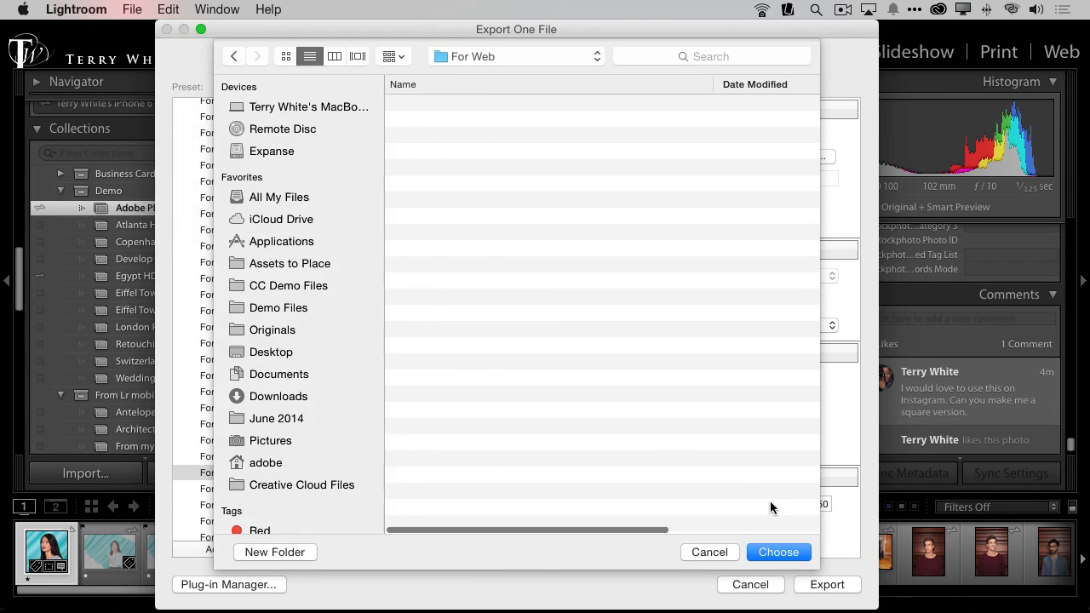
{"action": "left_click", "coordinate": [782, 554]}
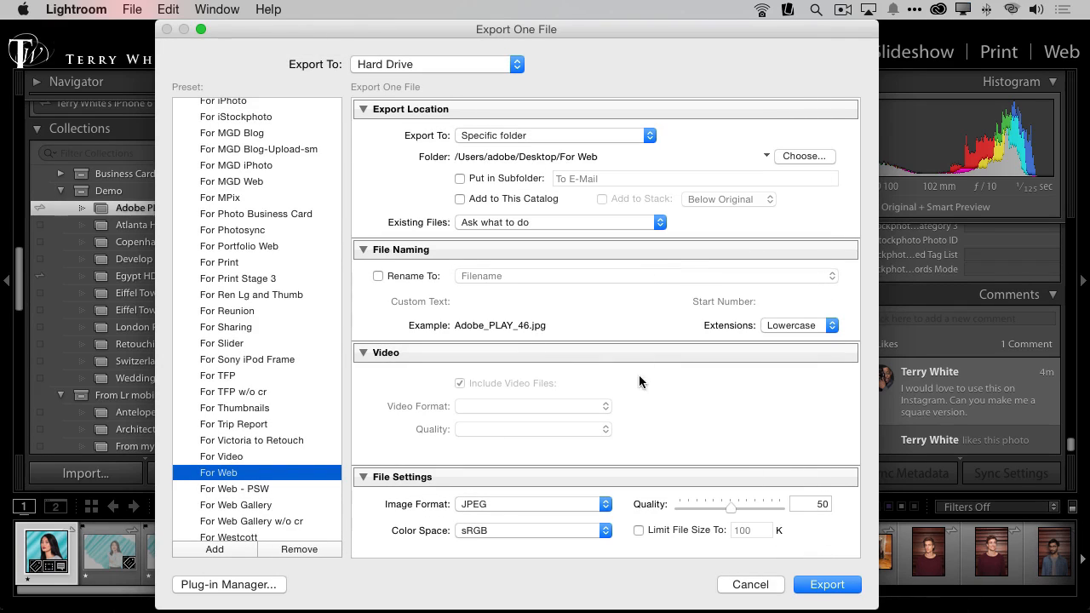
Step: Set the export's image sizing to resize by Long Edge and enable Don't Enlarge
{"action": "scroll", "coordinate": [552, 374], "scroll_direction": "down", "scroll_amount": 5}
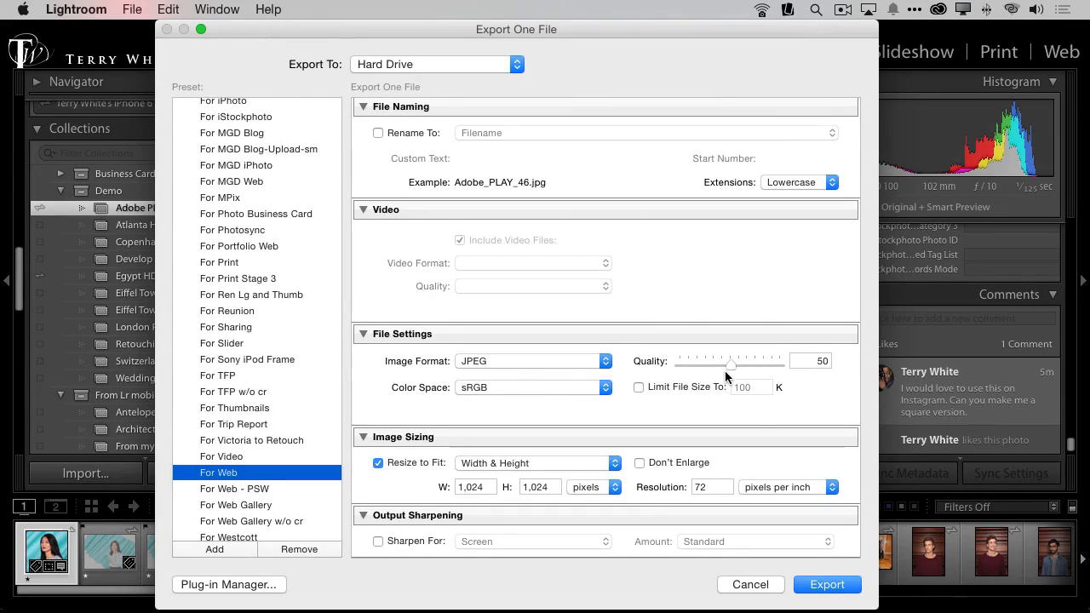
{"action": "left_click", "coordinate": [530, 463]}
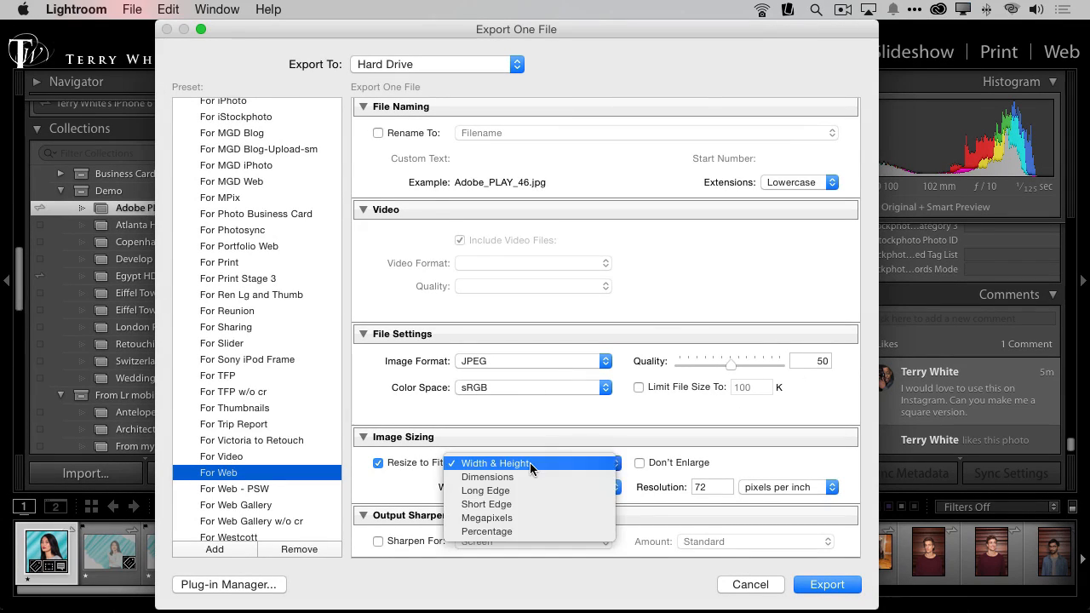
{"action": "left_click", "coordinate": [596, 490]}
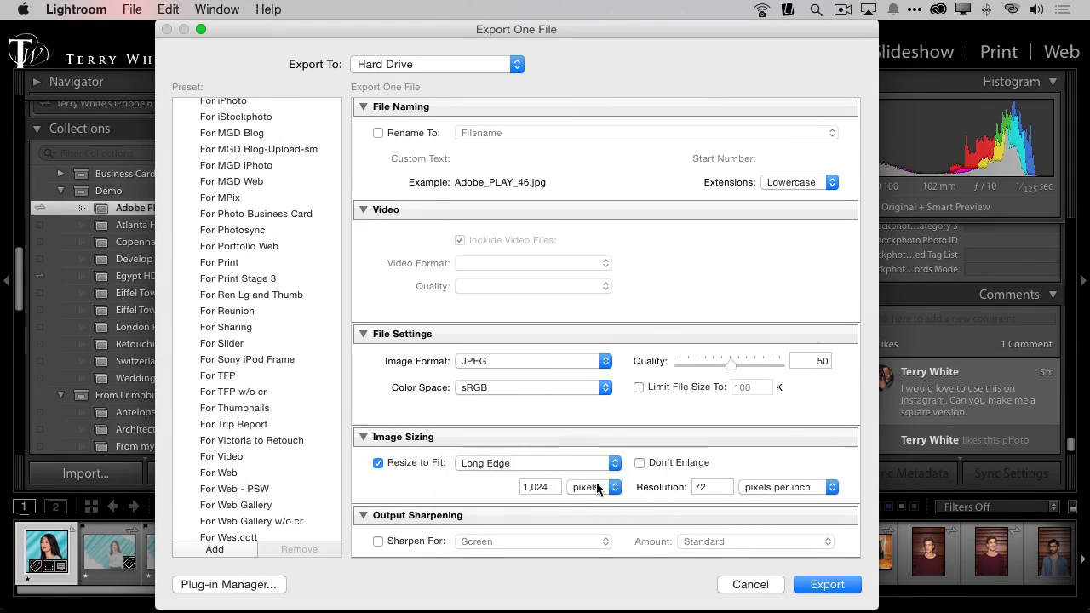
{"action": "left_click", "coordinate": [663, 462]}
Step: Turn off Remove Person Info in the export metadata settings and check the remaining export options
{"action": "scroll", "coordinate": [769, 464], "scroll_direction": "down", "scroll_amount": 3}
{"action": "scroll", "coordinate": [770, 461], "scroll_direction": "down", "scroll_amount": 5}
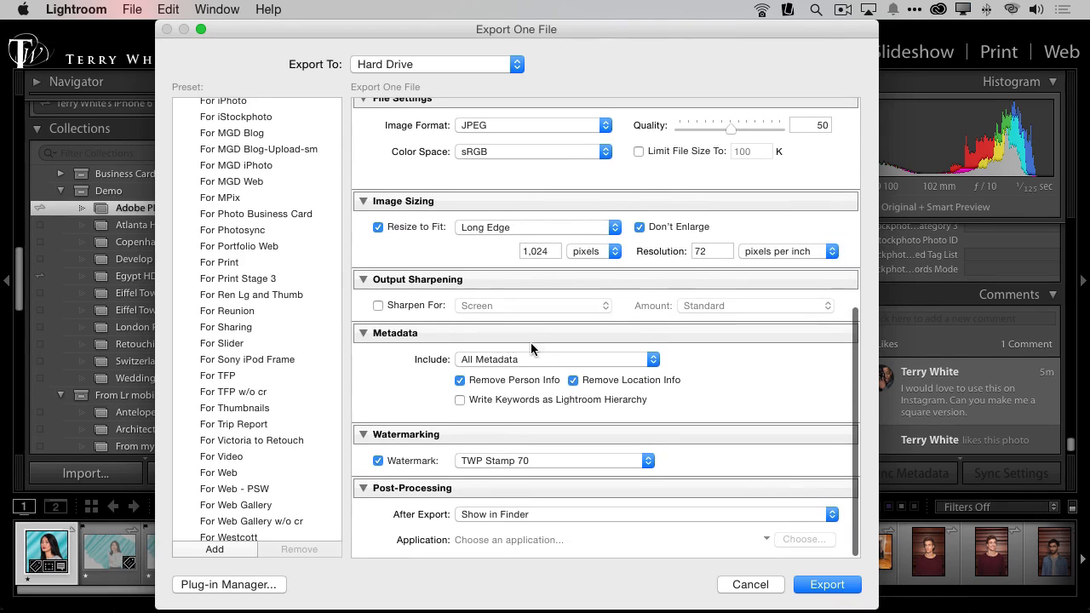
{"action": "left_click", "coordinate": [477, 381]}
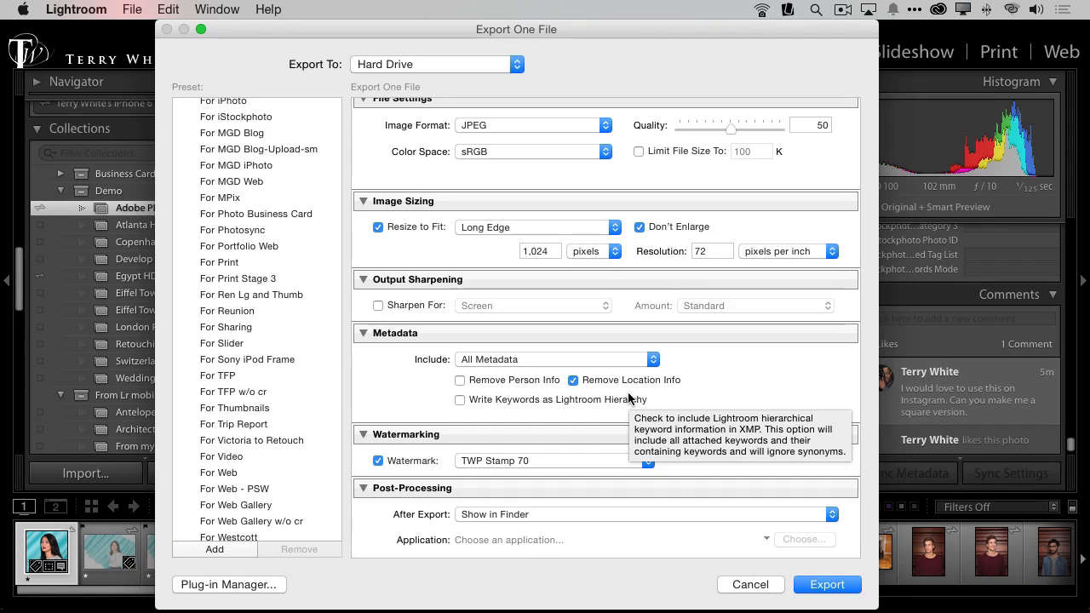
{"action": "scroll", "coordinate": [629, 396], "scroll_direction": "up", "scroll_amount": 2}
{"action": "scroll", "coordinate": [628, 395], "scroll_direction": "down", "scroll_amount": 2}
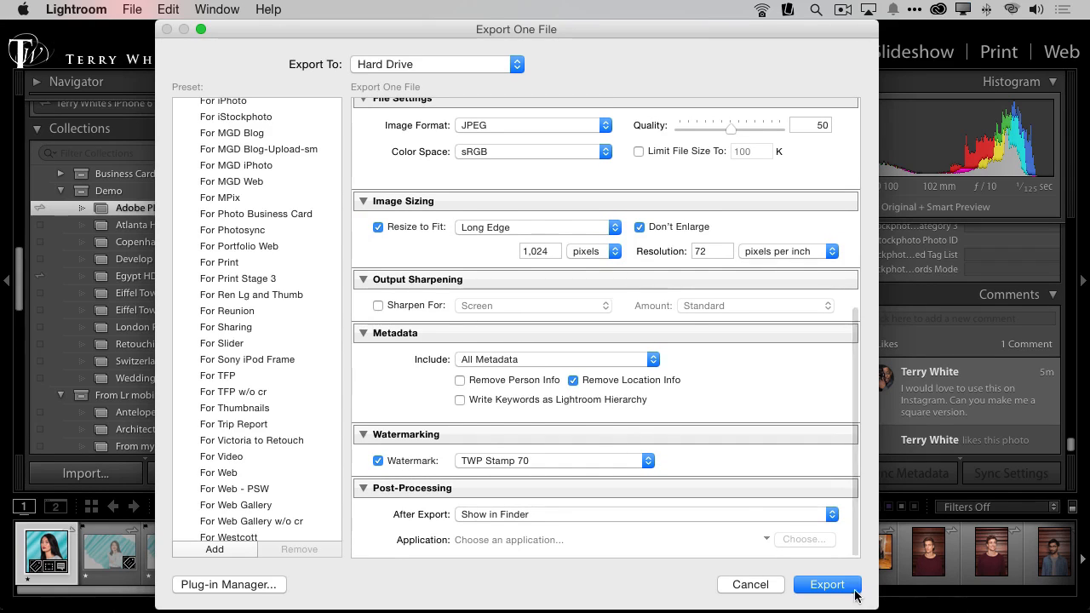
Step: Export the photo, then preview the resulting Adobe_PLAY_46.jpg in Finder and close the preview
{"action": "left_click", "coordinate": [827, 584]}
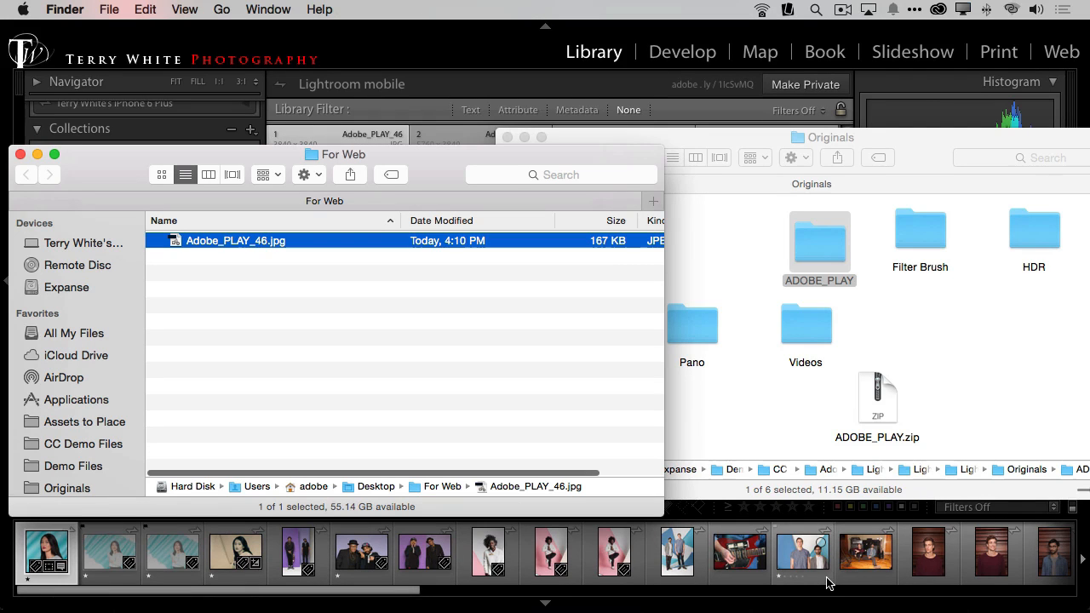
{"action": "key", "text": "space"}
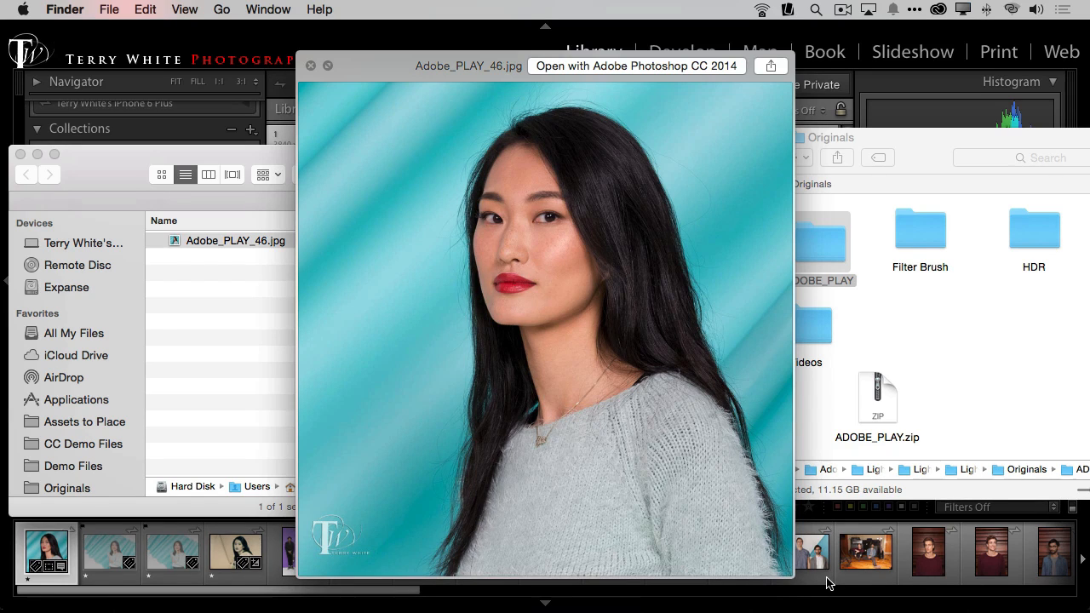
{"action": "key", "text": "space"}
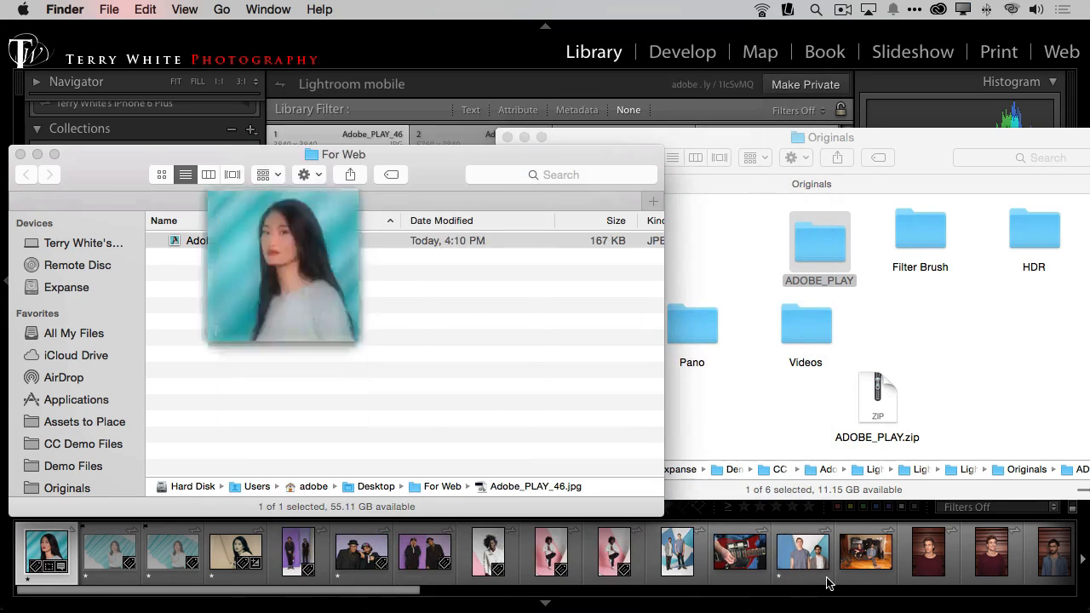
Step: Switch back to Lightroom and reset the develop settings of Adobe_PLAY_46, returning to the photo grid
{"action": "key", "text": "super+Tab"}
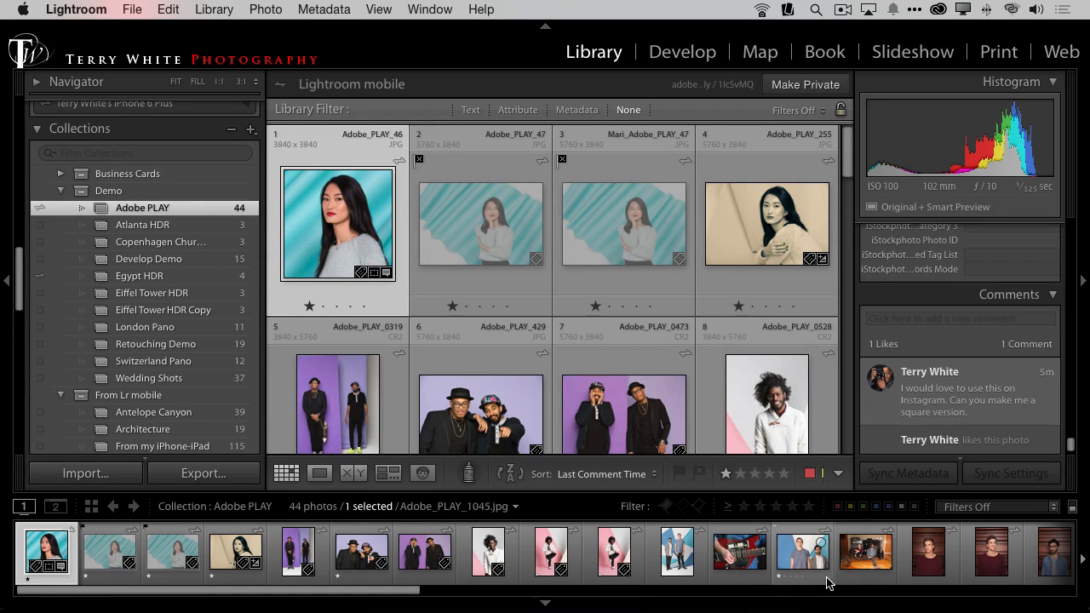
{"action": "key", "text": "d"}
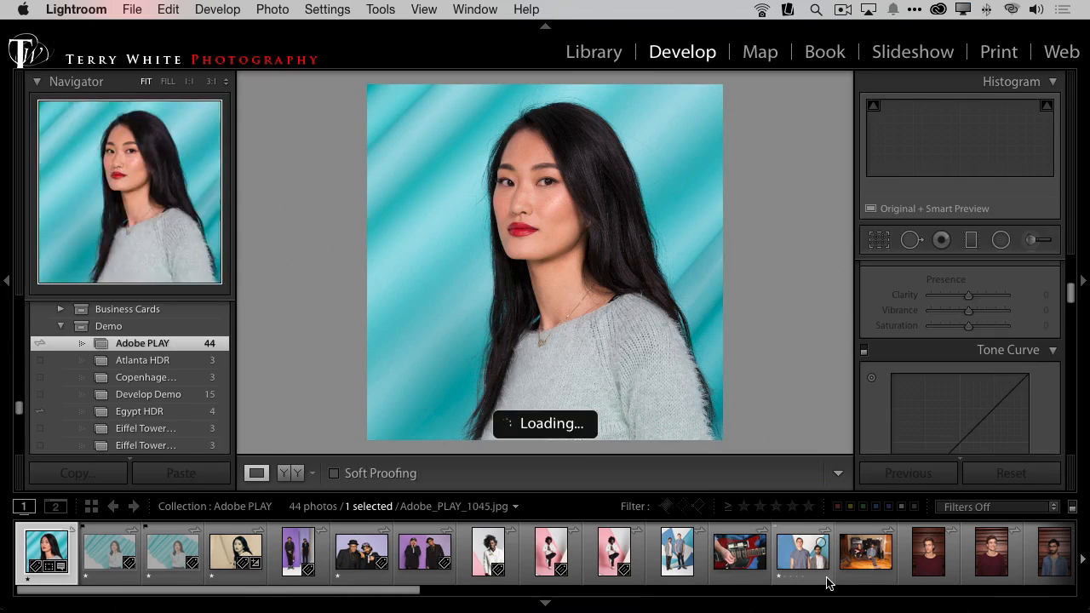
{"action": "left_click", "coordinate": [1031, 473]}
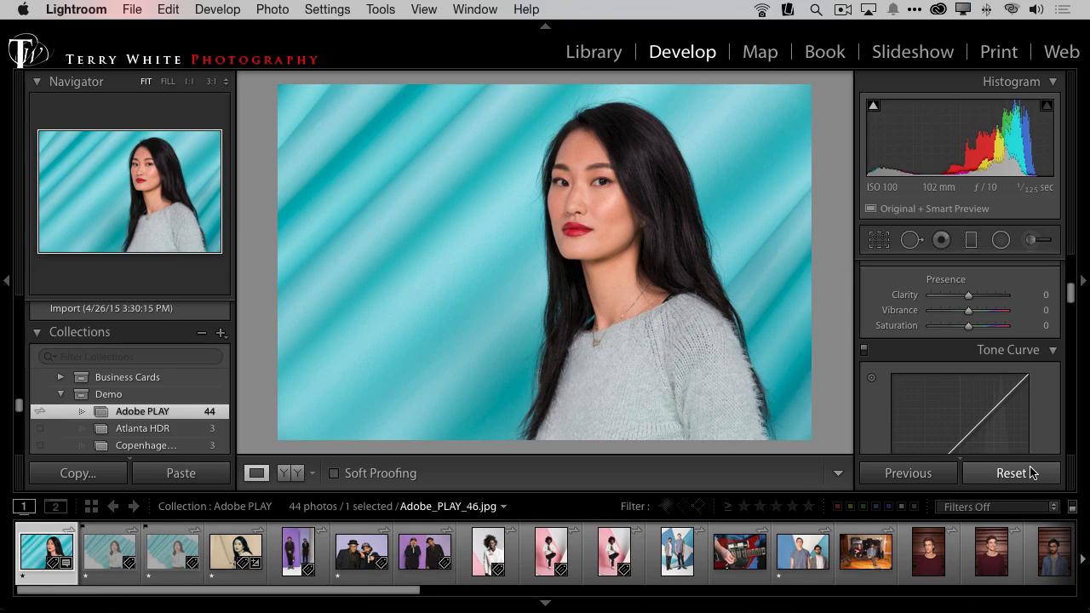
{"action": "key", "text": "g"}
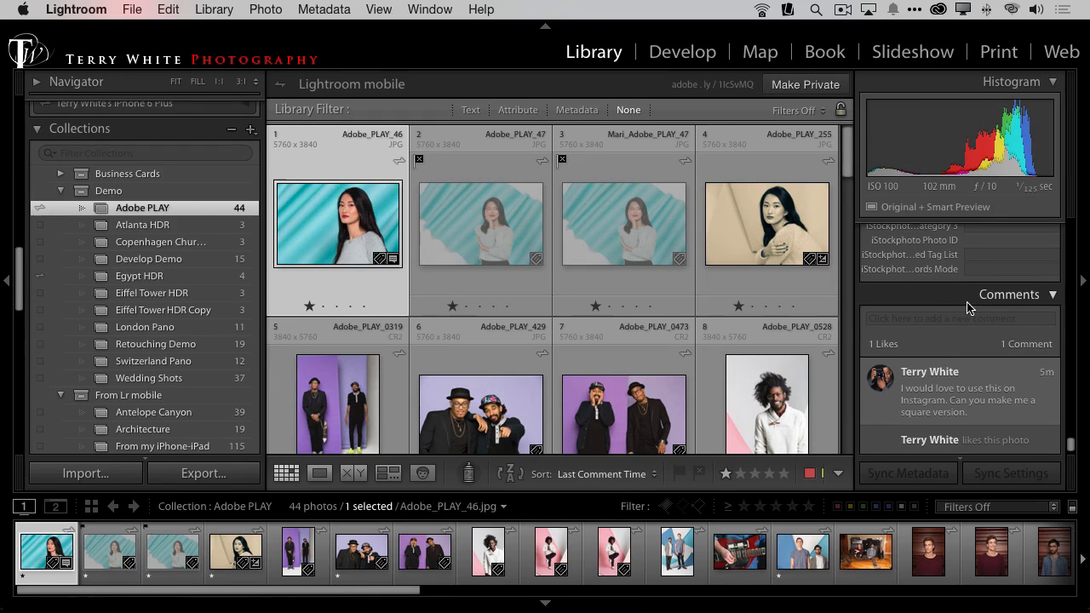
Step: Create a virtual copy of Adobe_PLAY_255 and move it directly after the original in the Adobe PLAY collection
{"action": "left_click", "coordinate": [775, 225]}
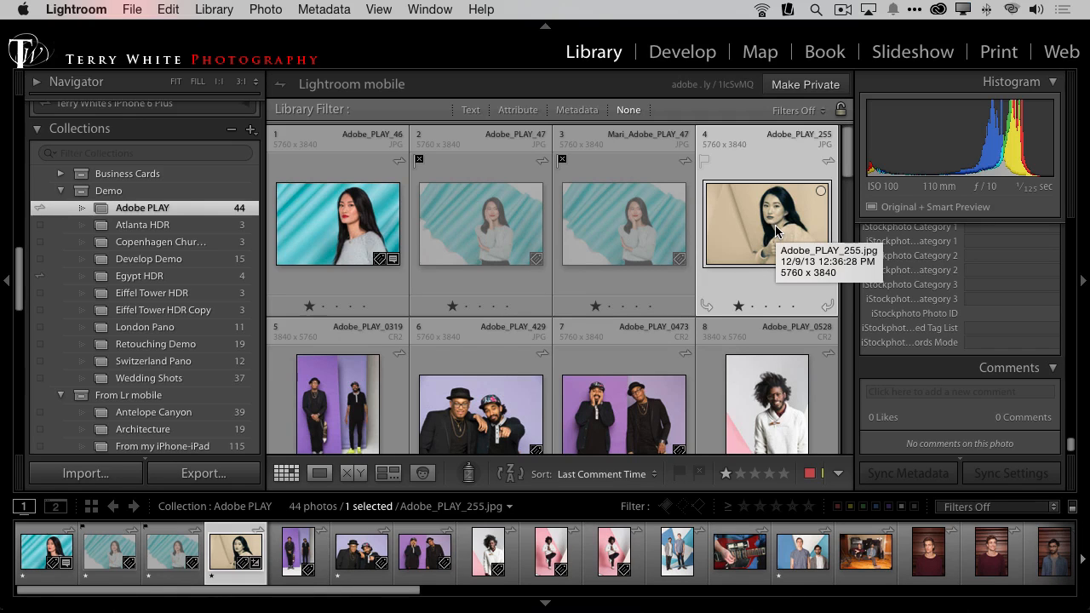
{"action": "key", "text": "super+apostrophe"}
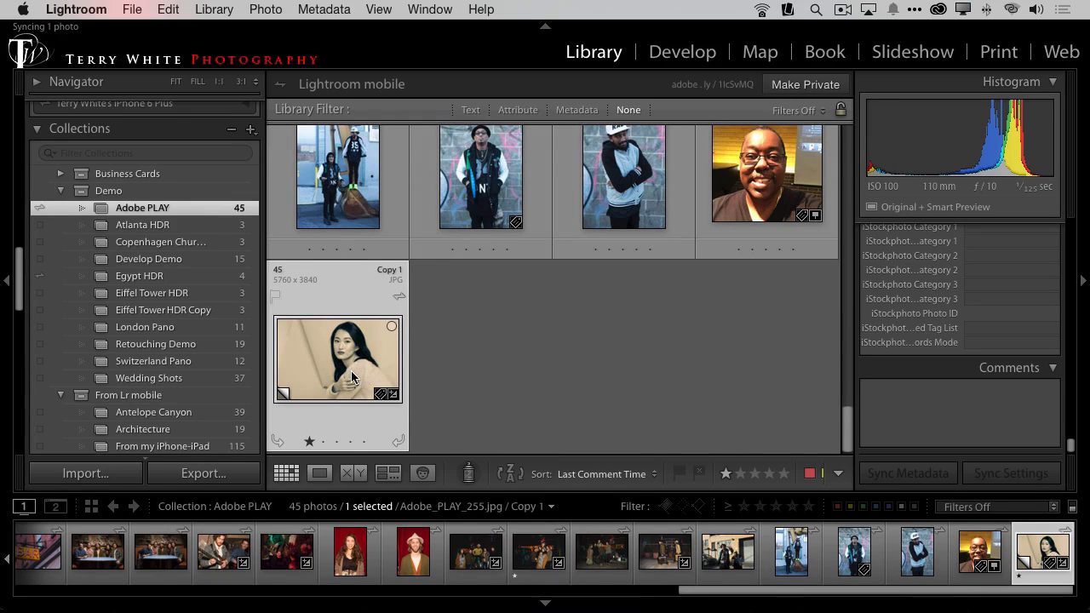
{"action": "left_click_drag", "start_coordinate": [352, 377], "coordinate": [413, 161]}
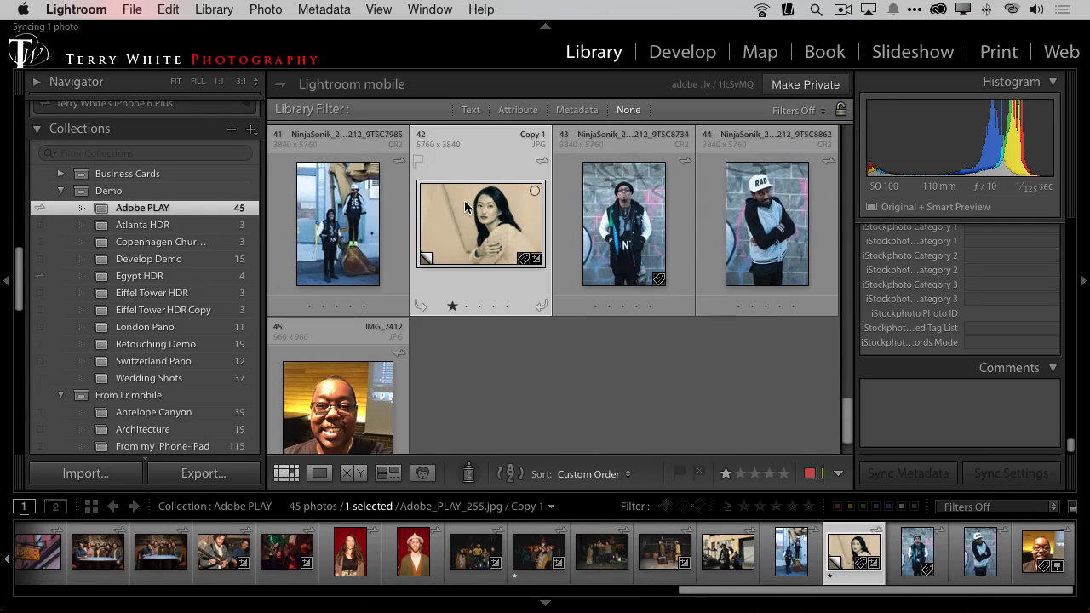
{"action": "scroll", "coordinate": [480, 230], "scroll_direction": "up", "scroll_amount": 2}
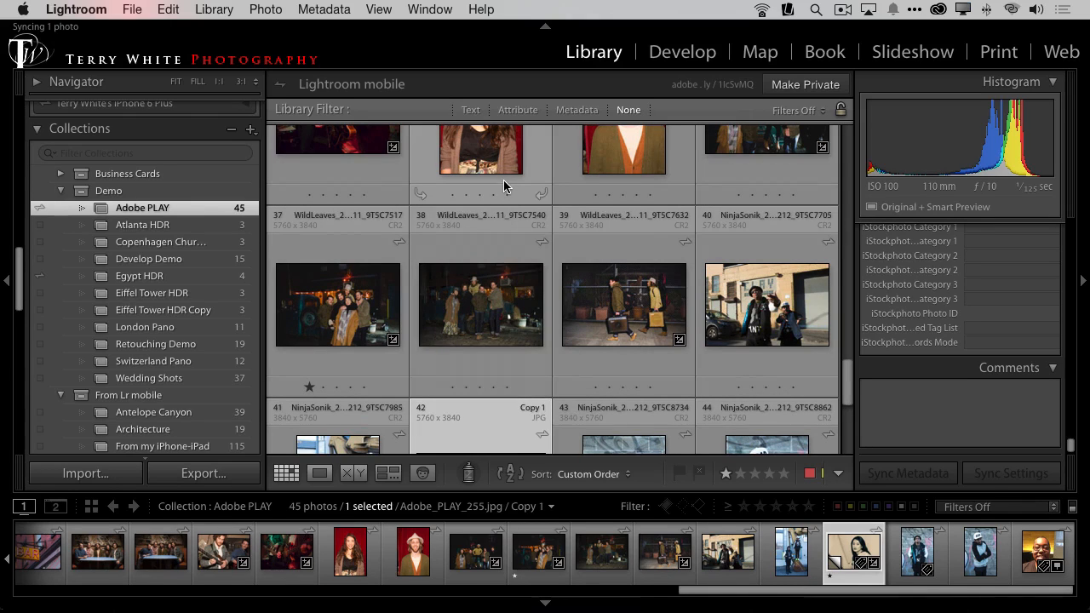
{"action": "scroll", "coordinate": [524, 186], "scroll_direction": "down", "scroll_amount": 2}
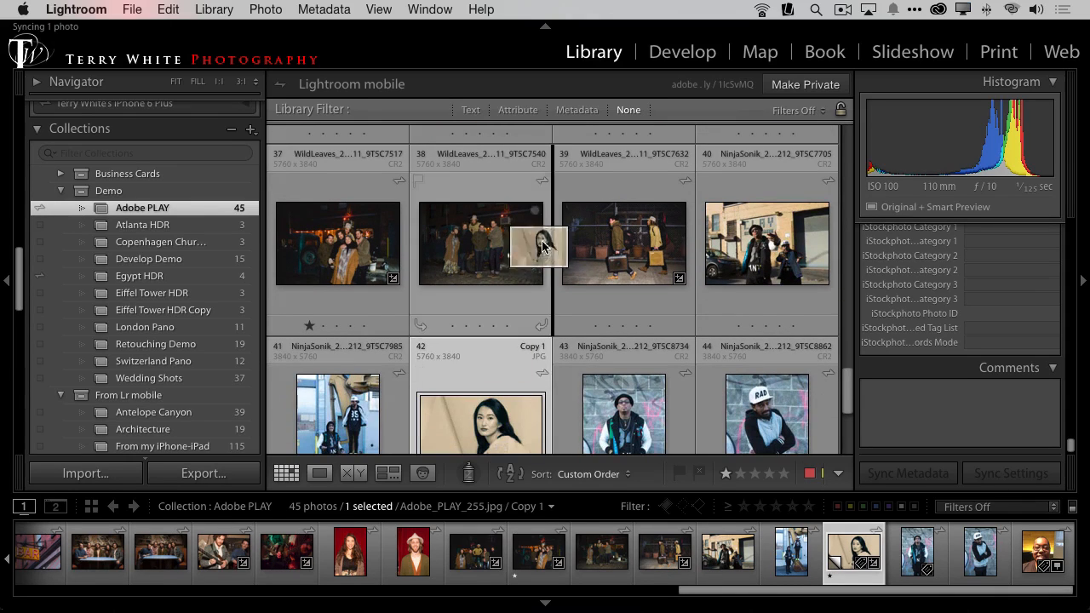
{"action": "scroll", "coordinate": [547, 189], "scroll_direction": "up", "scroll_amount": 8}
{"action": "scroll", "coordinate": [547, 188], "scroll_direction": "down", "scroll_amount": 2}
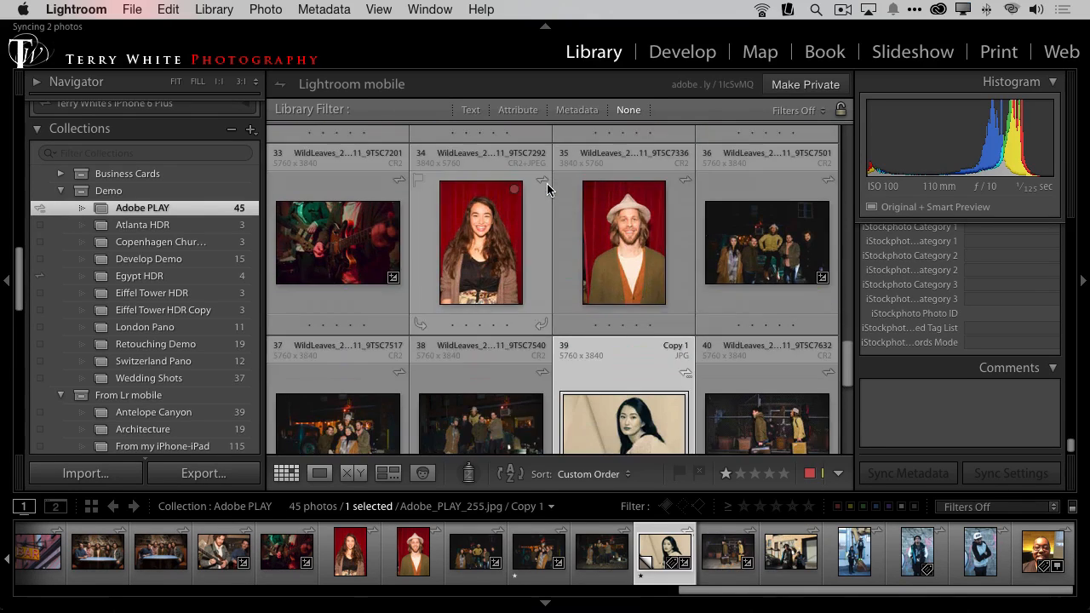
{"action": "left_click_drag", "start_coordinate": [595, 410], "coordinate": [290, 370]}
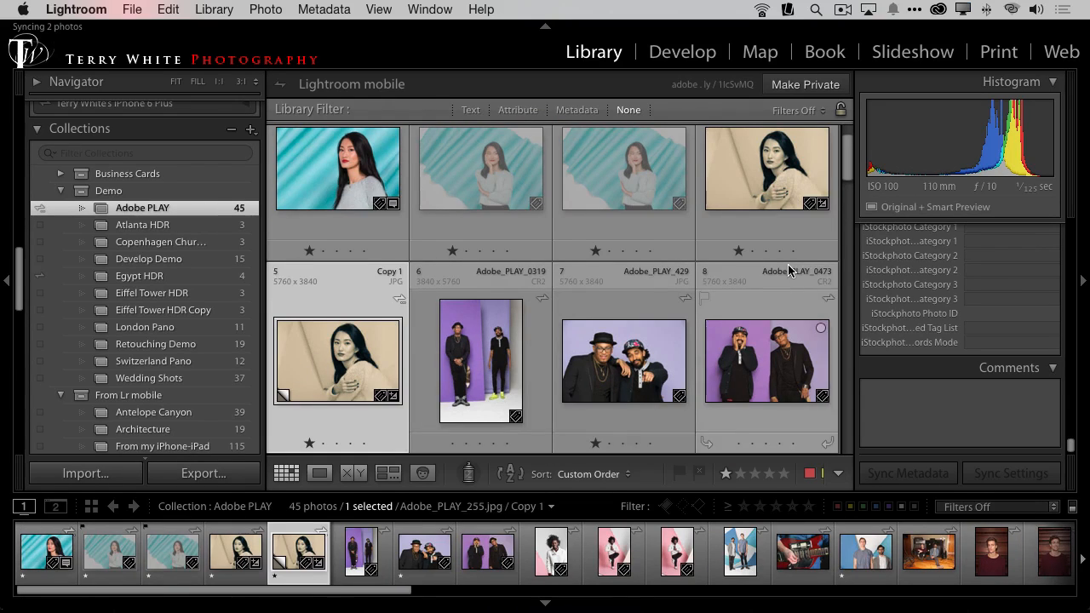
{"action": "scroll", "coordinate": [788, 270], "scroll_direction": "down", "scroll_amount": 1}
Step: Reset the develop settings of the original Adobe_PLAY_255 photo and return to the grid
{"action": "left_click", "coordinate": [787, 211]}
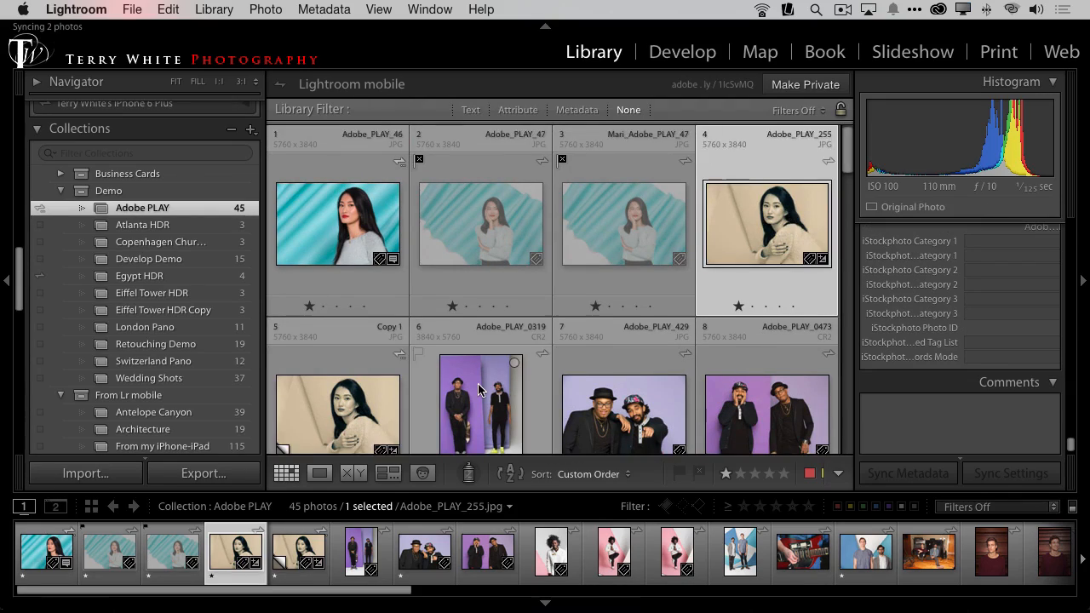
{"action": "scroll", "coordinate": [306, 406], "scroll_direction": "down", "scroll_amount": 1}
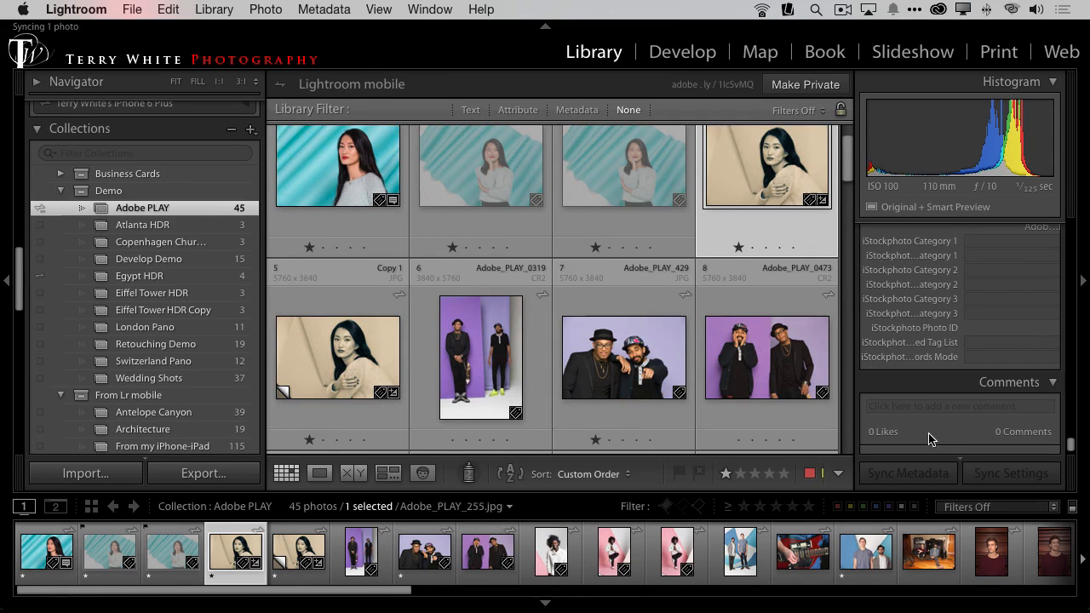
{"action": "left_click", "coordinate": [671, 55]}
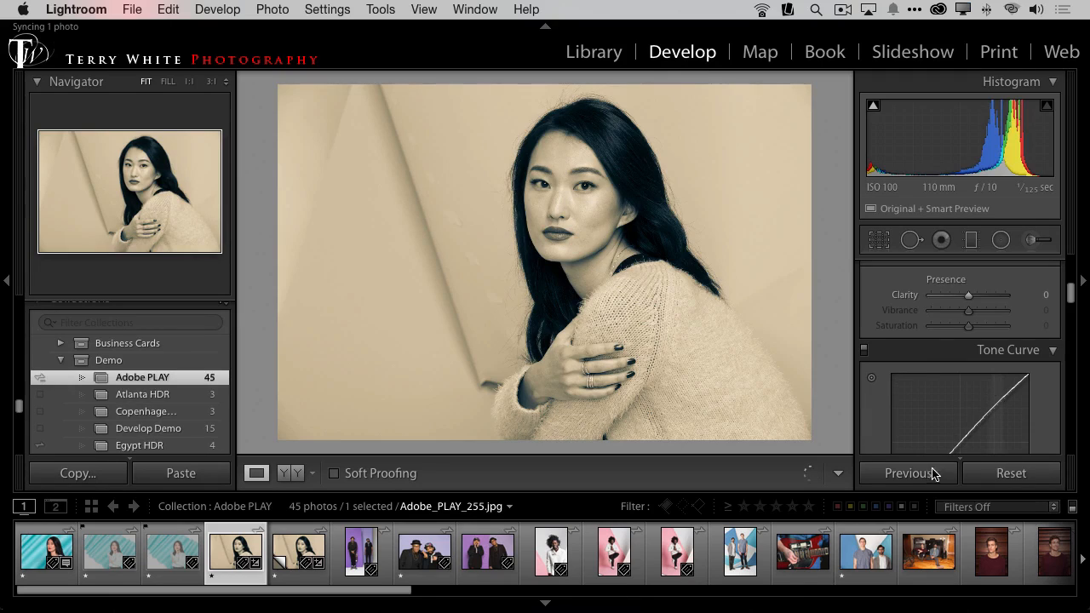
{"action": "left_click", "coordinate": [1001, 475]}
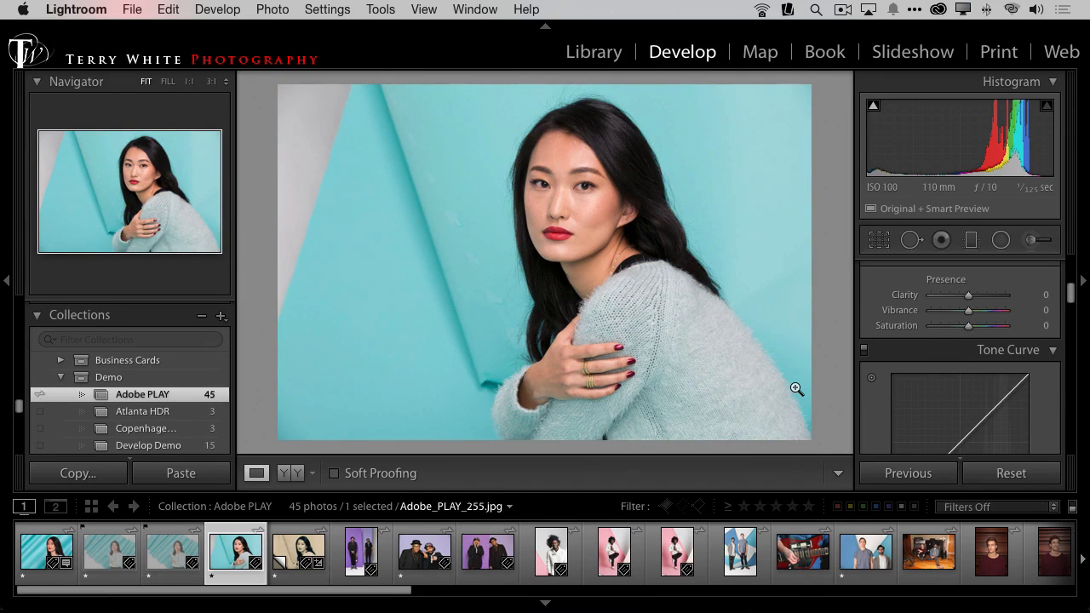
{"action": "key", "text": "g"}
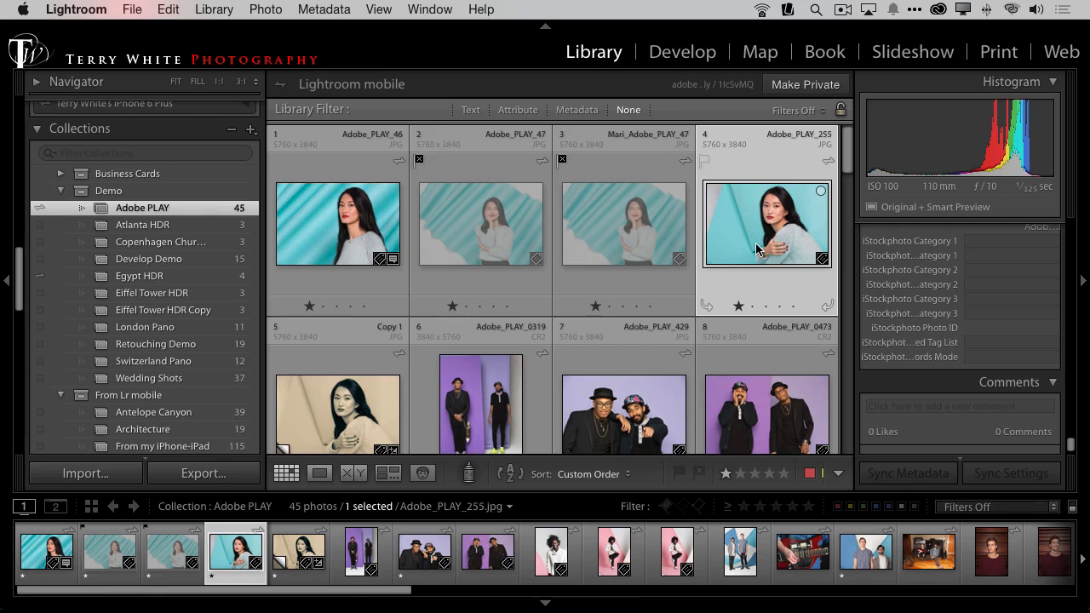
Step: Create another virtual copy of Adobe_PLAY_255 and apply the WOW-d_BnW_07 develop preset to it
{"action": "key", "text": "super+apostrophe"}
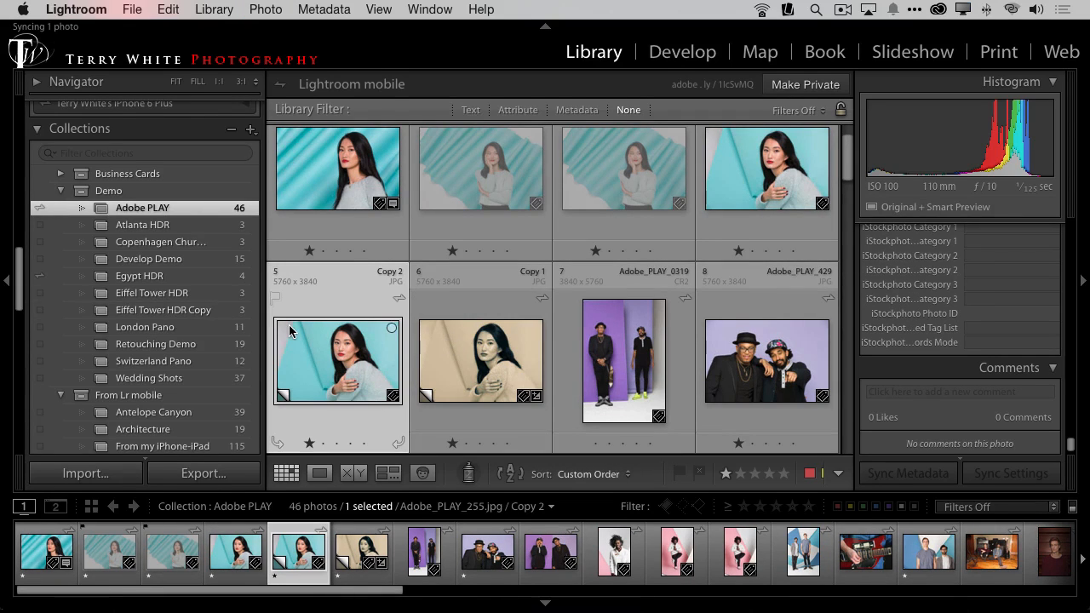
{"action": "key", "text": "d"}
{"action": "scroll", "coordinate": [218, 371], "scroll_direction": "down", "scroll_amount": 15}
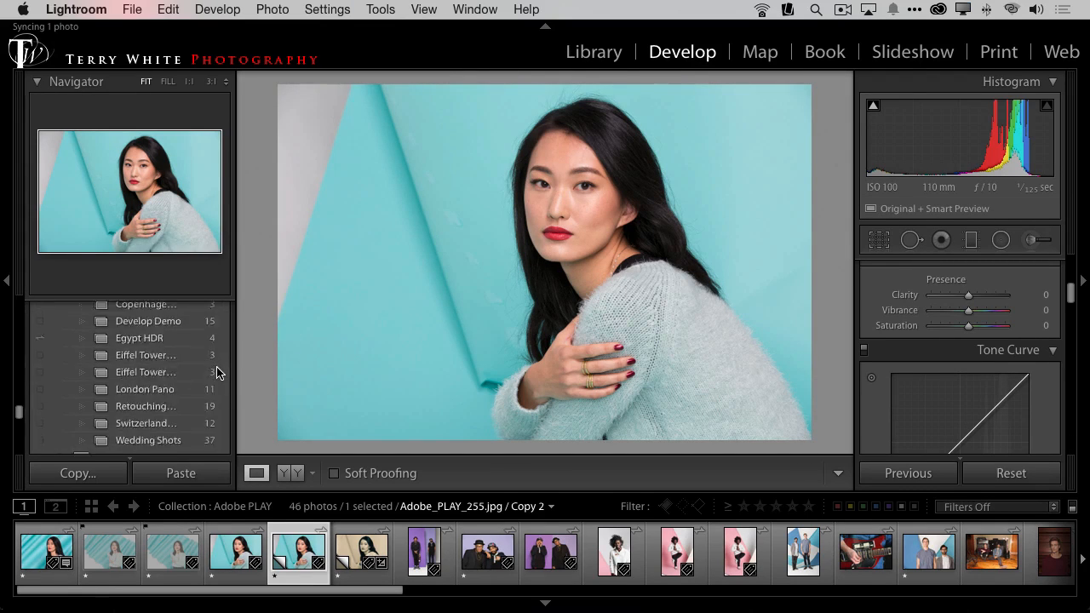
{"action": "scroll", "coordinate": [218, 371], "scroll_direction": "up", "scroll_amount": 3}
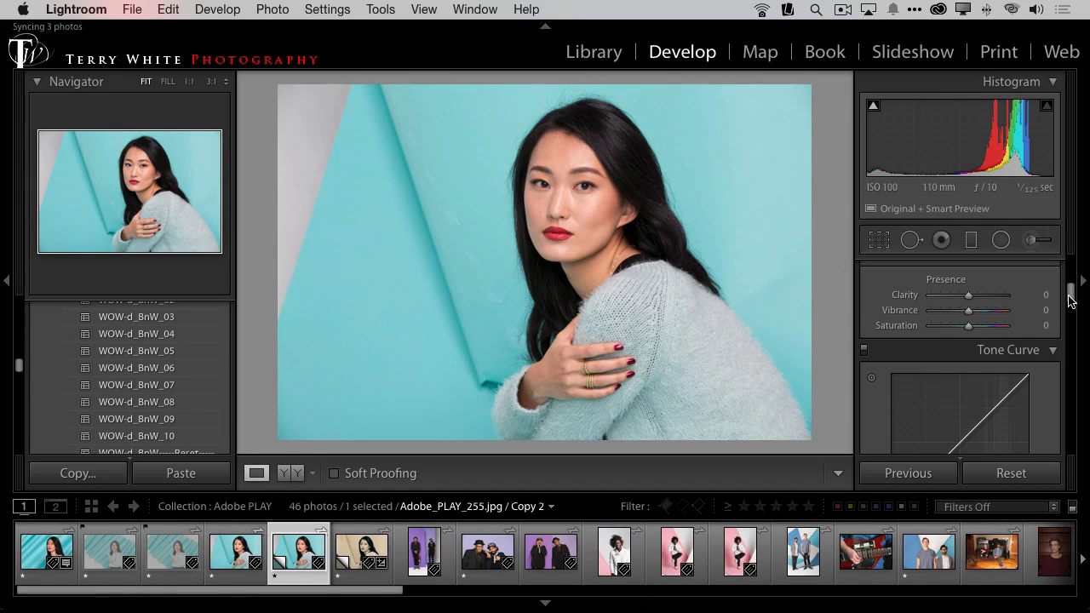
{"action": "mouse_move", "coordinate": [1071, 301]}
{"action": "left_mouse_down"}
{"action": "mouse_move", "coordinate": [1070, 438]}
{"action": "mouse_move", "coordinate": [1068, 310]}
{"action": "left_mouse_up"}
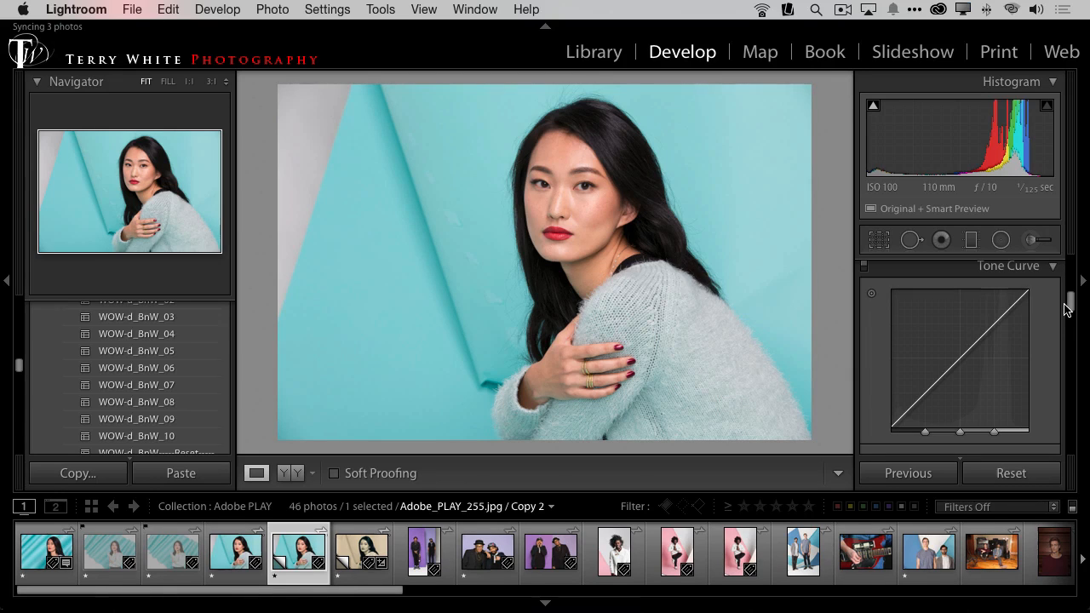
{"action": "left_click_drag", "start_coordinate": [1065, 309], "coordinate": [1060, 255]}
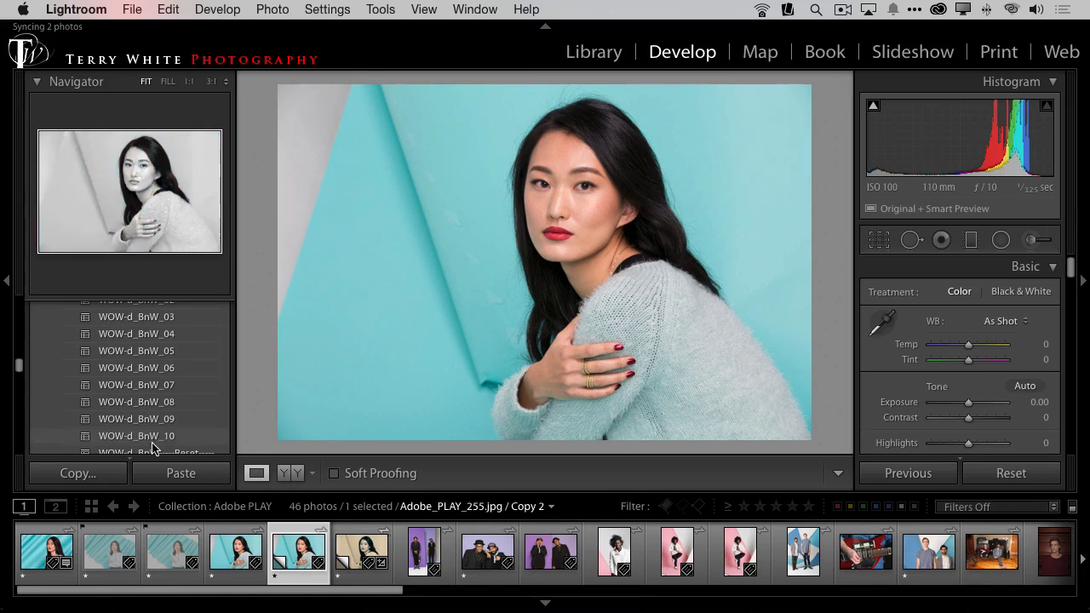
{"action": "left_click", "coordinate": [152, 386]}
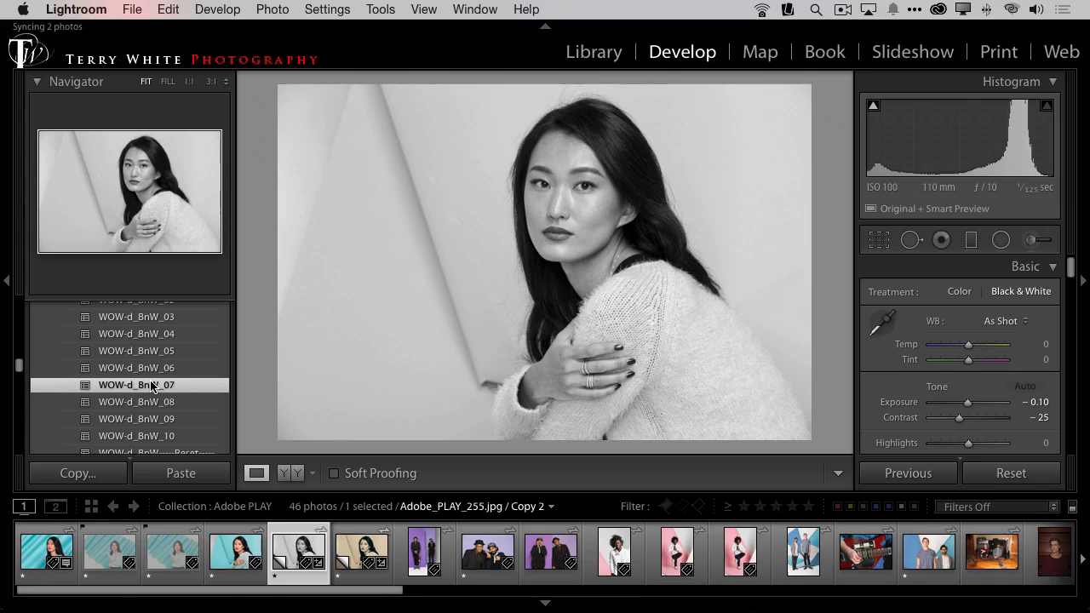
{"action": "key", "text": "g"}
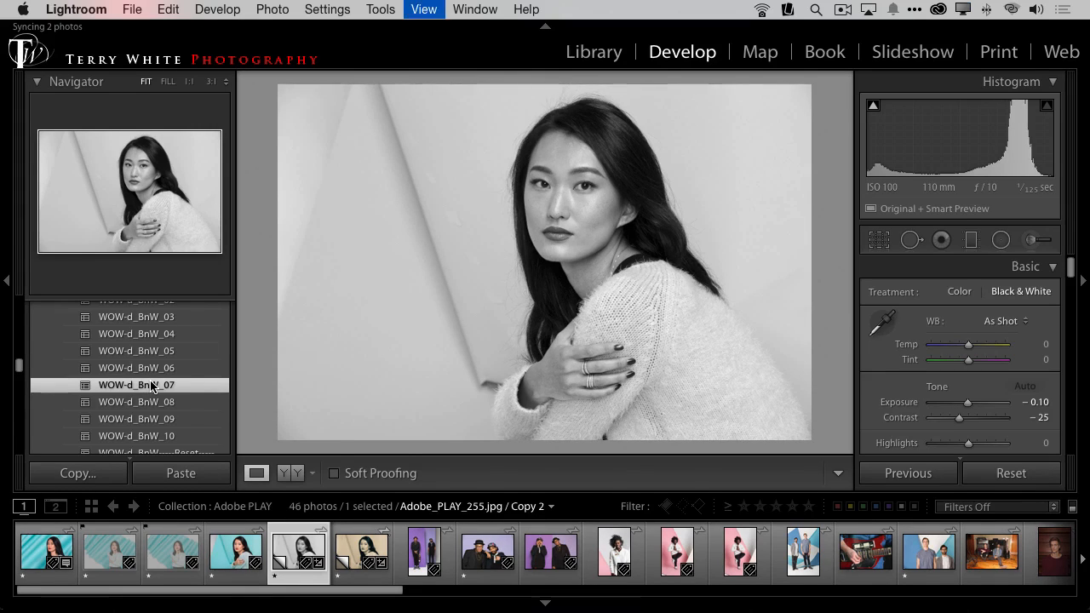
Step: Compare the original Adobe_PLAY_255 with its virtual copies in the grid, ending with the black-and-white copy selected
{"action": "left_click", "coordinate": [725, 162]}
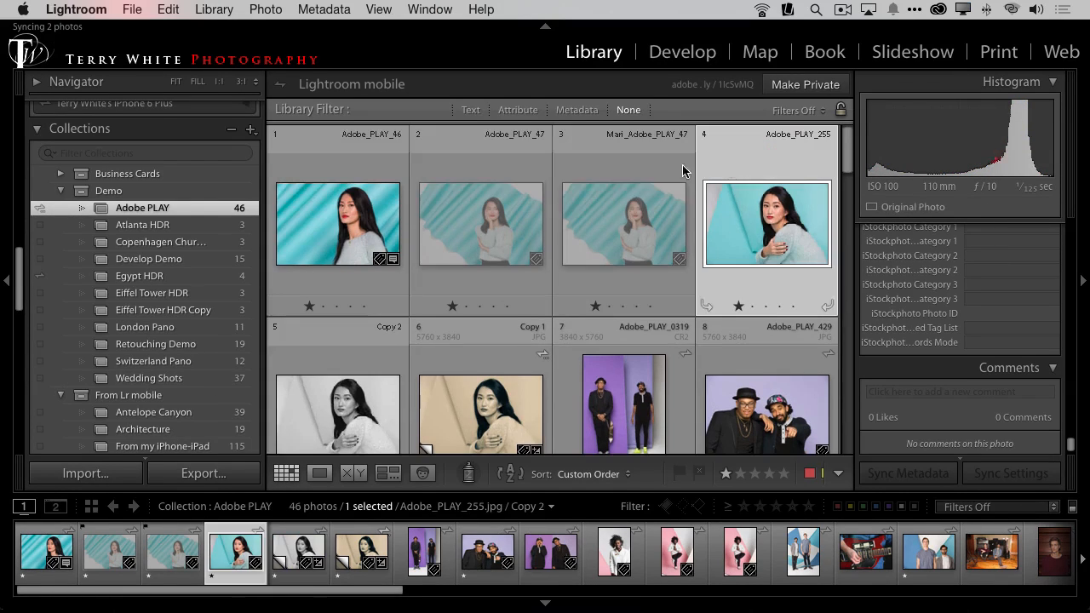
{"action": "left_click", "coordinate": [453, 440]}
{"action": "left_click", "coordinate": [333, 349]}
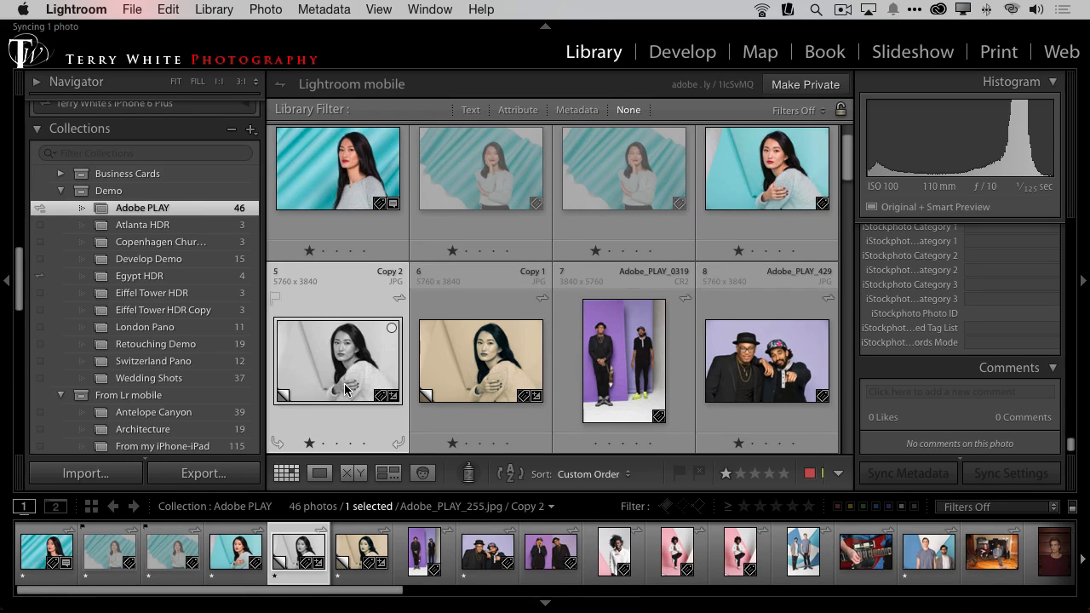
{"action": "key", "text": "super+Tab"}
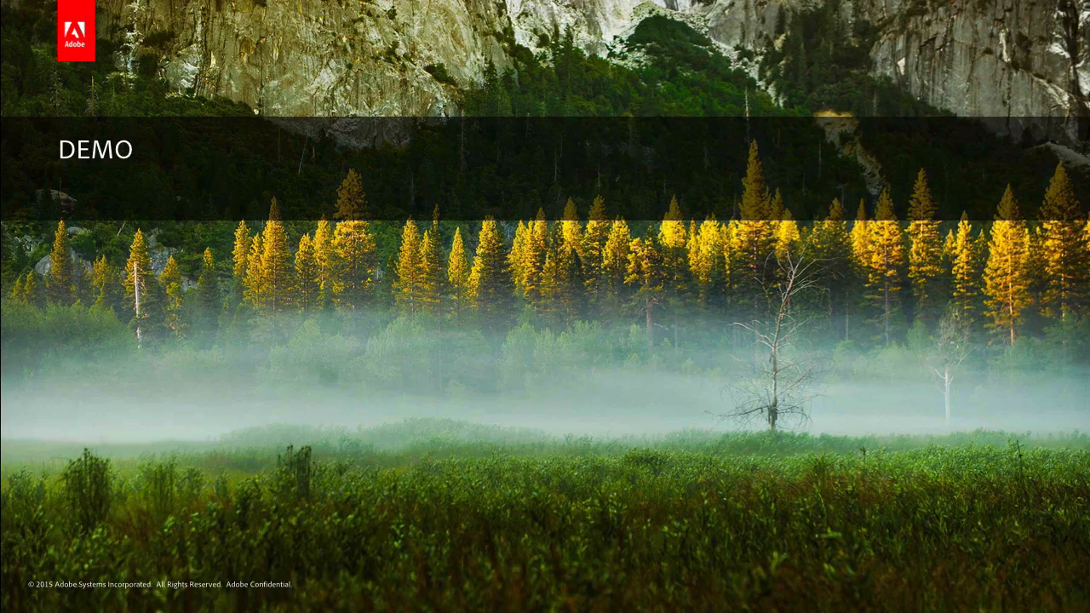
{"action": "key", "text": "Escape"}
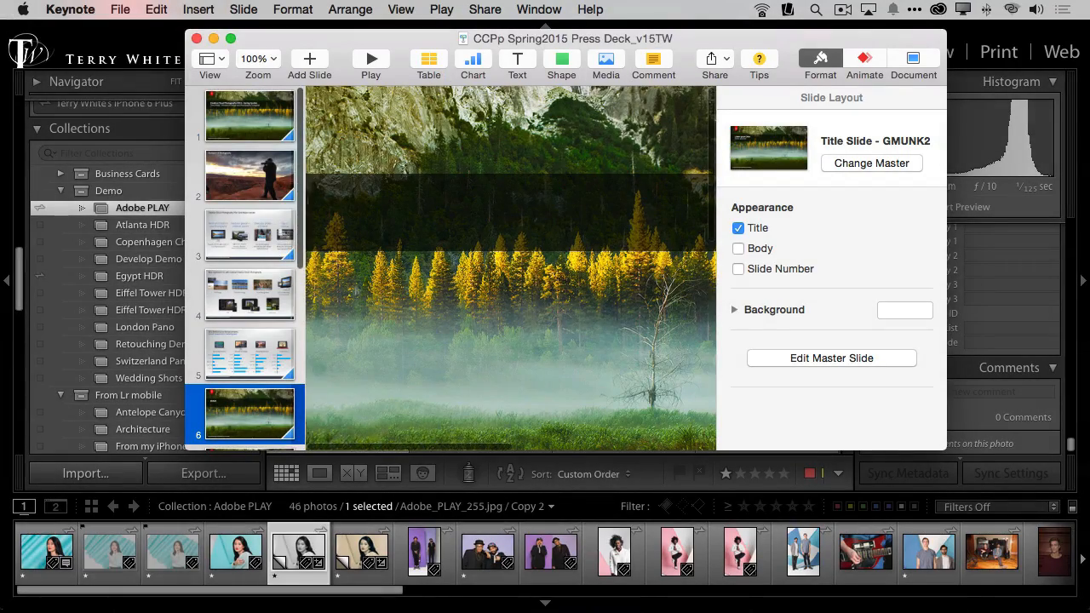
{"action": "left_click", "coordinate": [138, 45]}
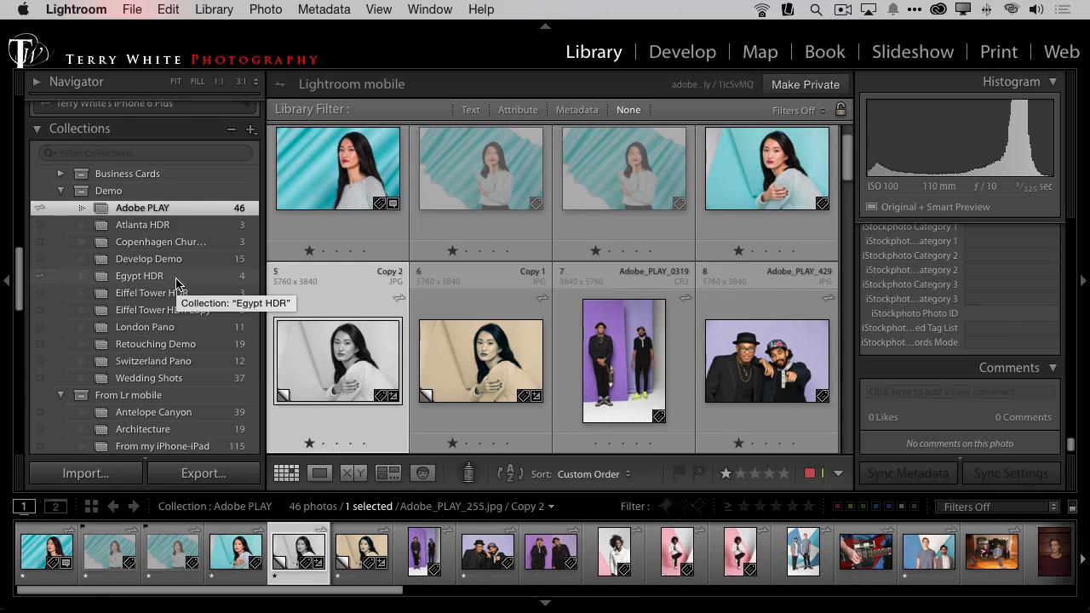
Step: Switch to Google Chrome and reload the shared Adobe PLAY web gallery to check for the virtual copies
{"action": "key", "text": "super+Tab"}
{"action": "key", "text": "super+Tab"}
{"action": "key", "text": "super+Tab"}
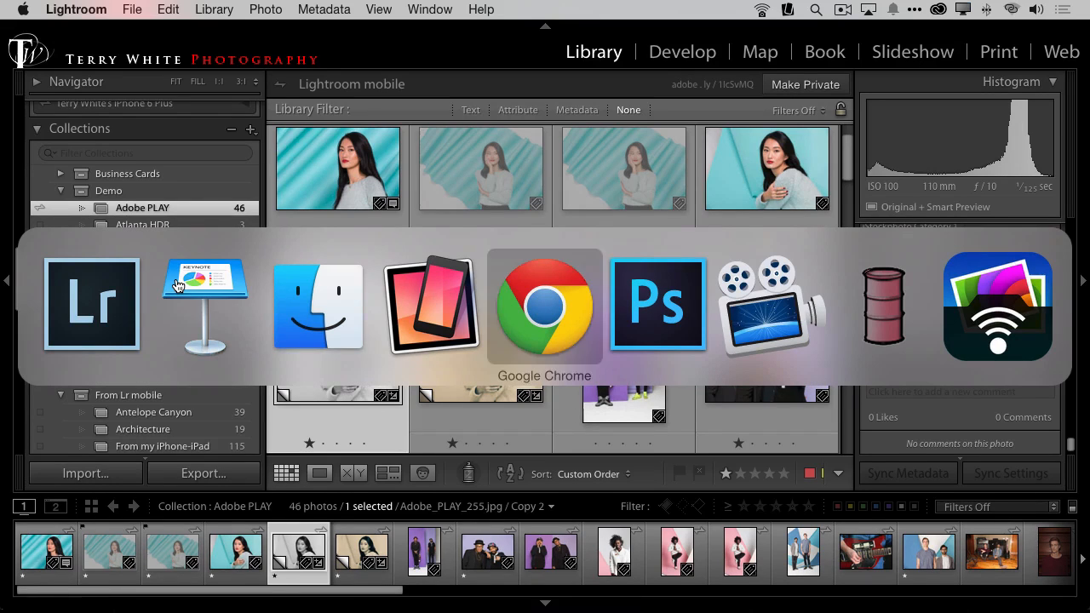
{"action": "key", "text": "super+r"}
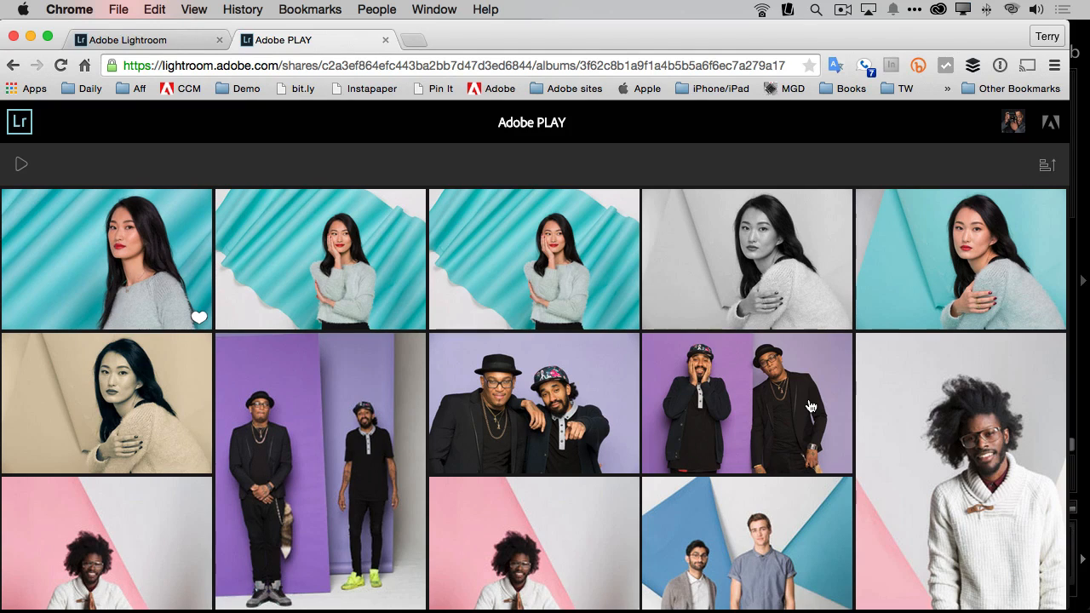
Step: Switch to the mirrored iPad in Reflector 2 and review the available options for the Adobe PLAY collection
{"action": "key", "text": "super+Tab"}
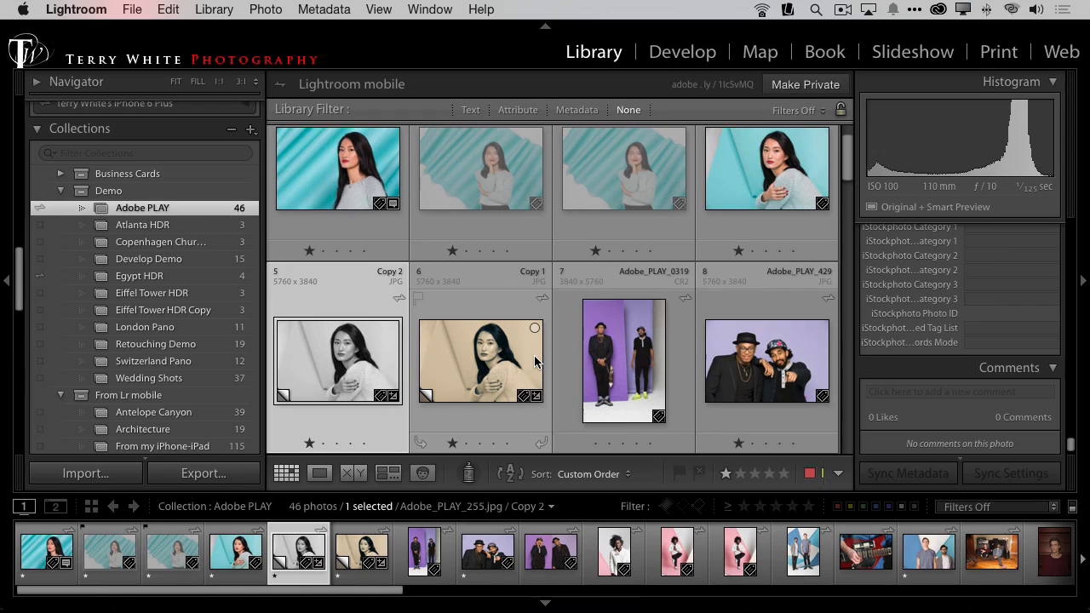
{"action": "key", "text": "super+Tab"}
{"action": "key", "text": "super+Tab"}
{"action": "key", "text": "super+Tab"}
{"action": "key", "text": "super+Tab"}
{"action": "key", "text": "super+Tab"}
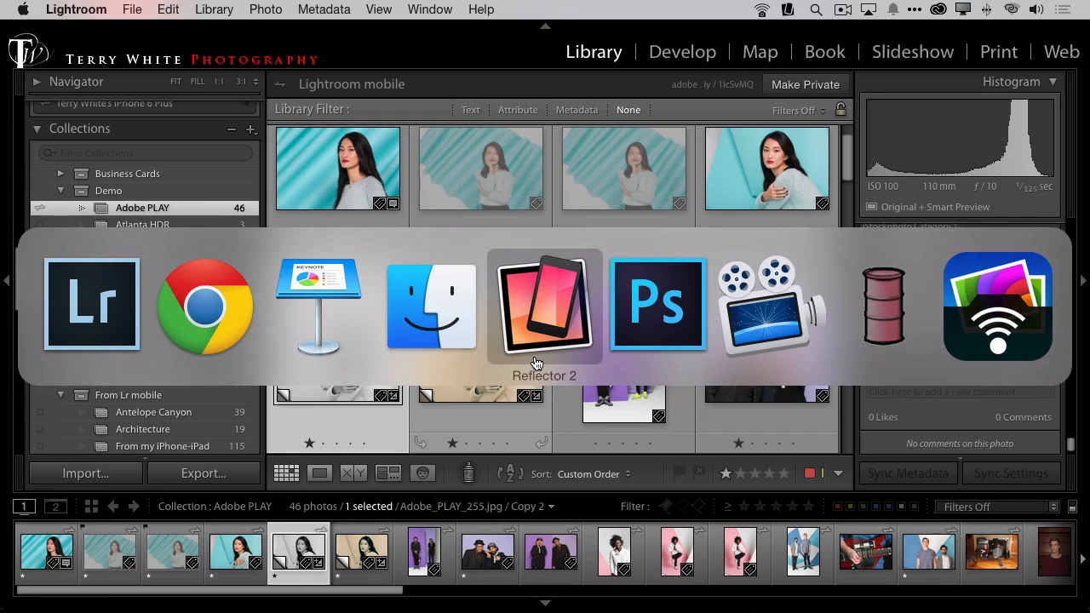
{"action": "left_click", "coordinate": [537, 364]}
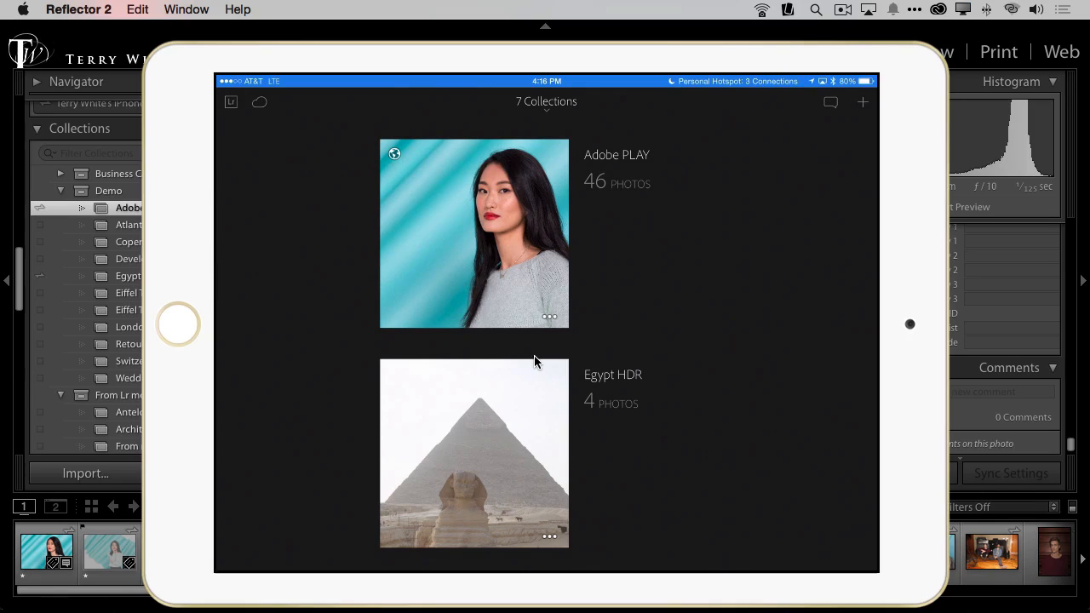
{"action": "left_click", "coordinate": [549, 316]}
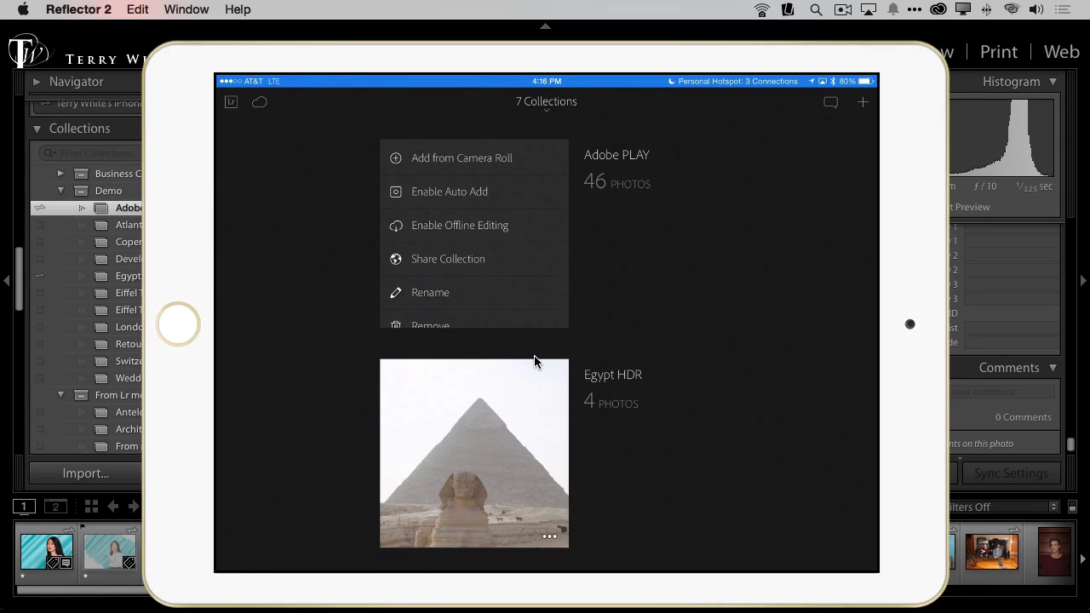
{"action": "left_click_drag", "start_coordinate": [522, 316], "coordinate": [525, 287]}
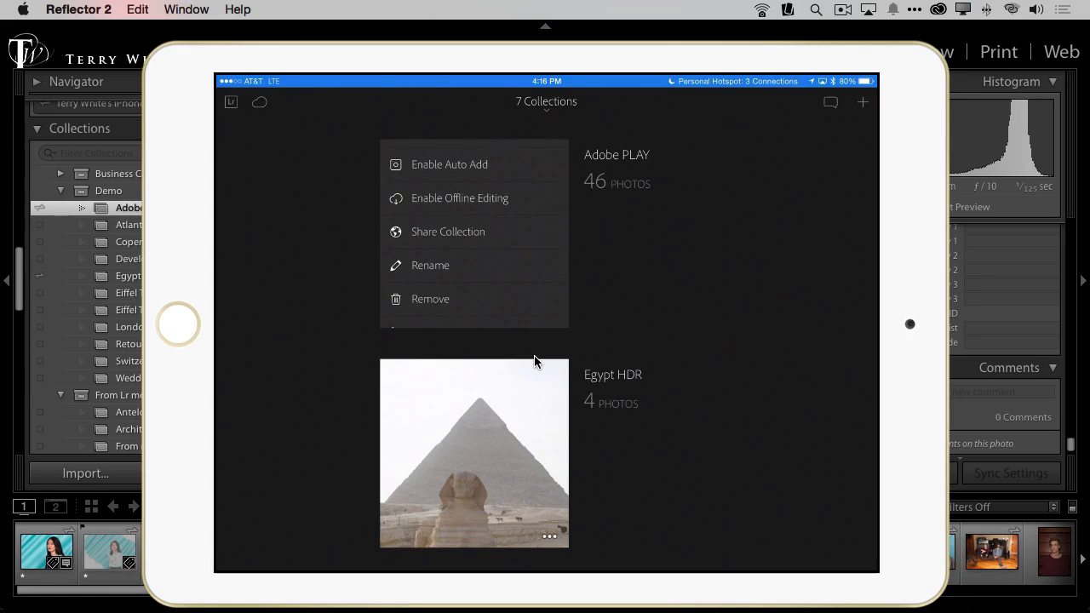
{"action": "left_click", "coordinate": [552, 204]}
Step: Return to Lightroom and remove the two rejected photos, Adobe_PLAY_47 and Mari_Adobe_PLAY_47, from the Adobe PLAY collection
{"action": "left_click", "coordinate": [943, 22]}
{"action": "scroll", "coordinate": [599, 227], "scroll_direction": "up", "scroll_amount": 2}
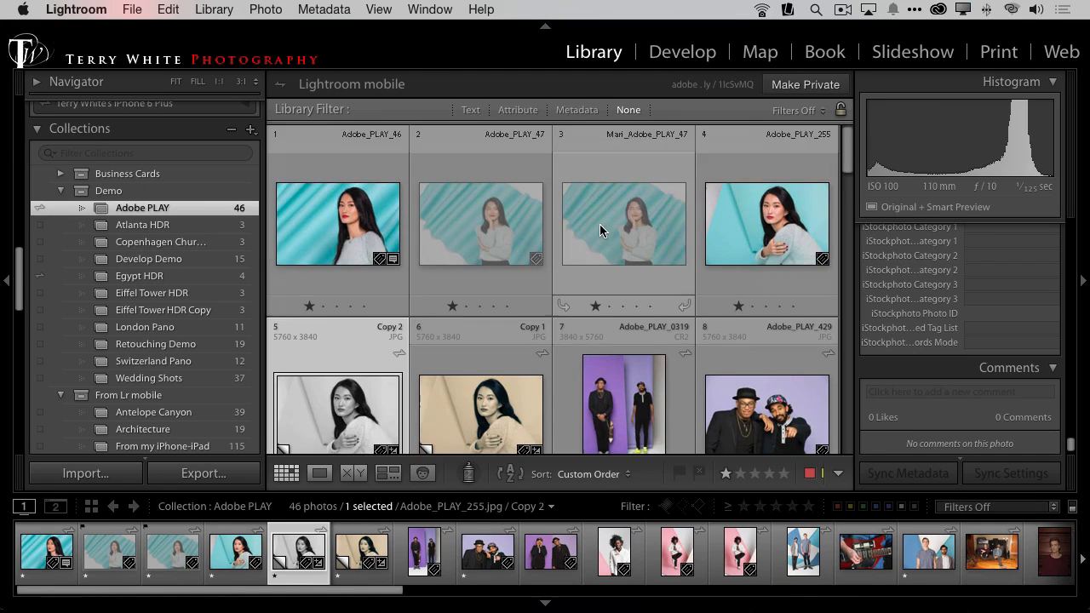
{"action": "left_click", "coordinate": [545, 238]}
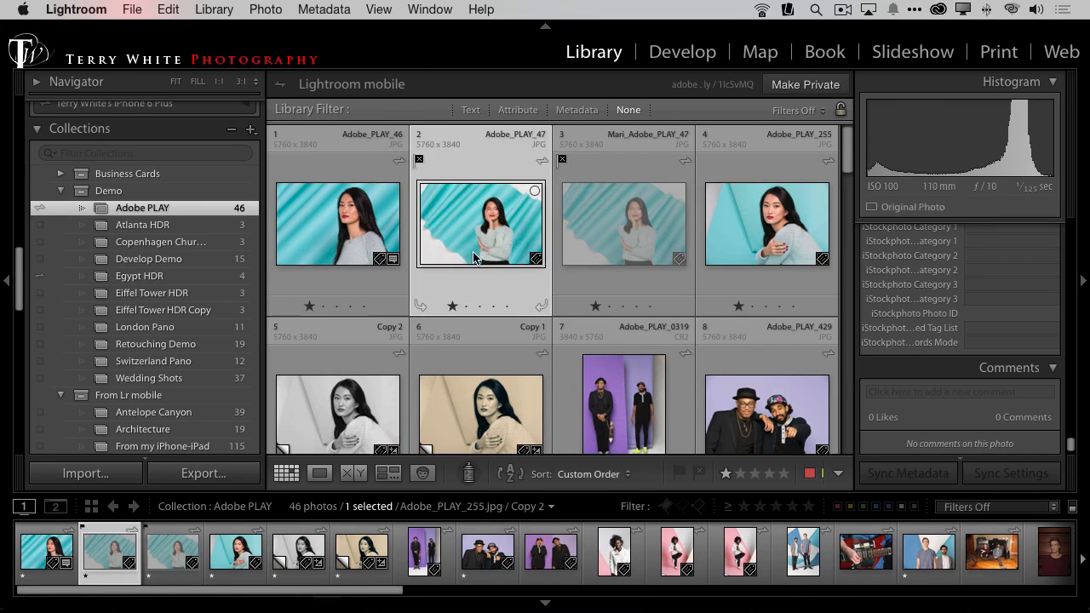
{"action": "left_click", "coordinate": [642, 226], "text": "shift"}
{"action": "key", "text": "Delete"}
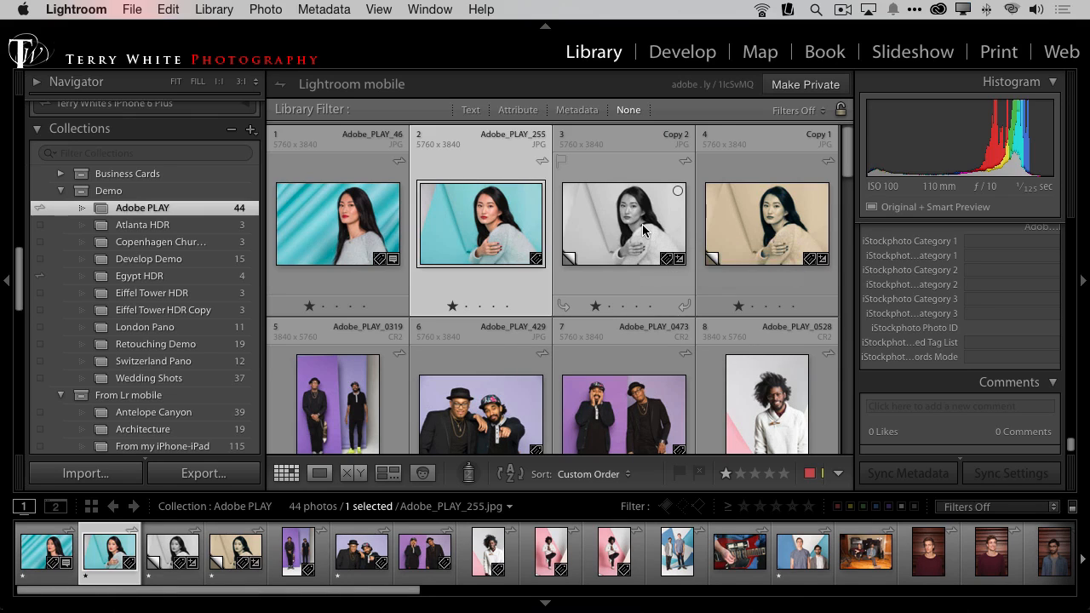
Step: Switch to the mirrored iPad in Reflector 2 to check the Adobe PLAY collection
{"action": "key", "text": "super+Tab"}
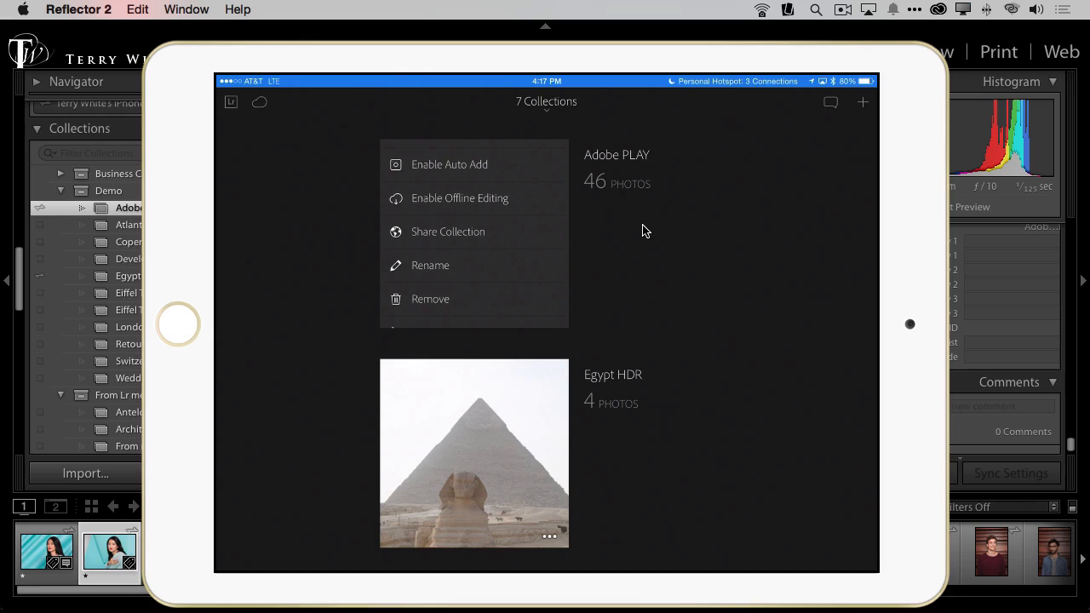
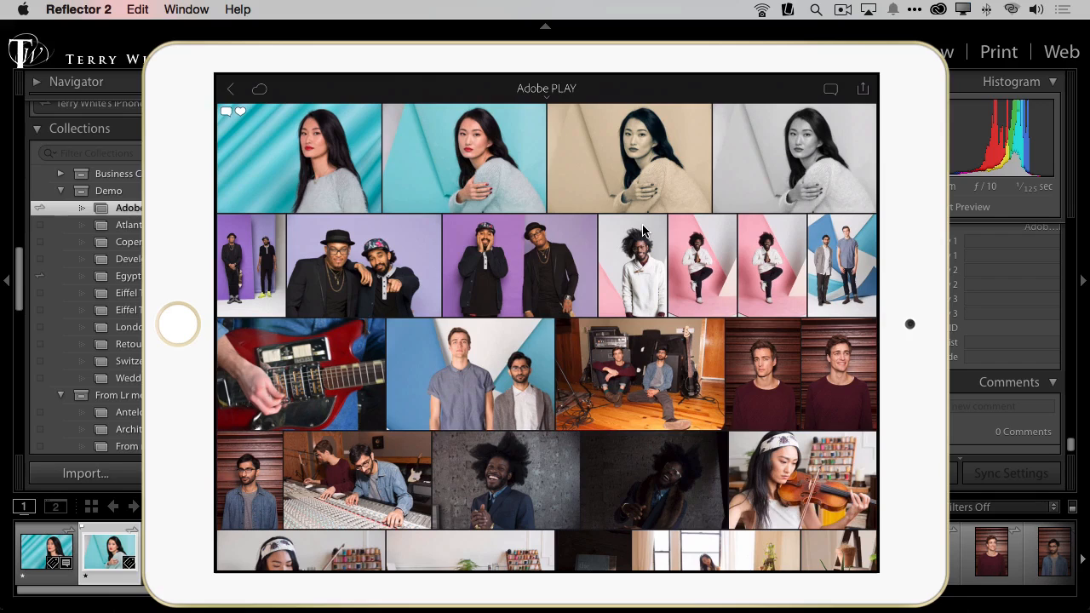
Step: Return to Lightroom and open the ADOBE_PLAY folder on the Expanse drive
{"action": "key", "text": "super+Tab"}
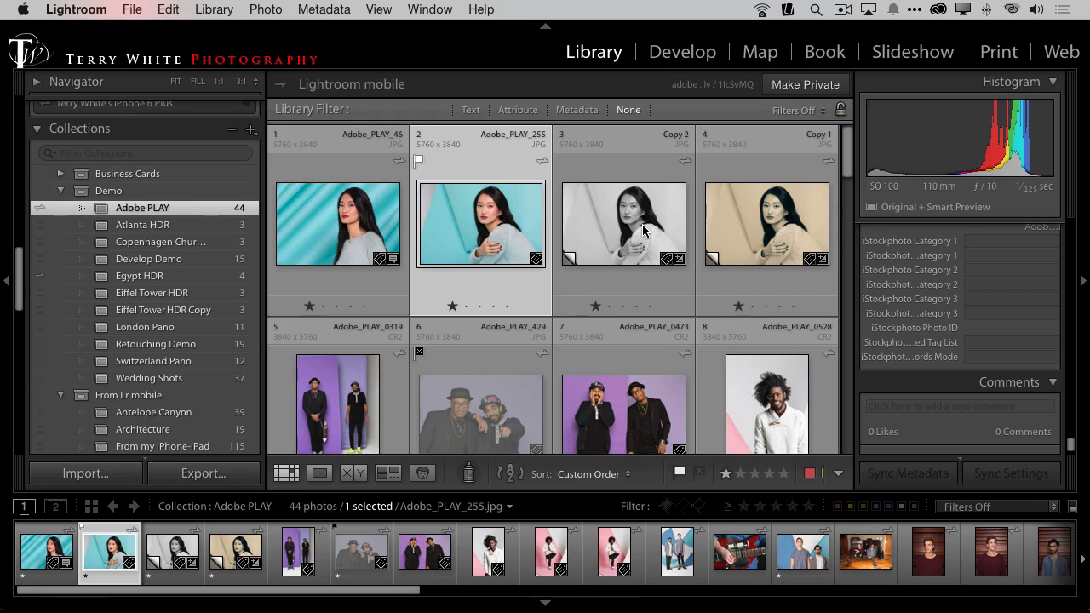
{"action": "scroll", "coordinate": [202, 296], "scroll_direction": "up", "scroll_amount": 10}
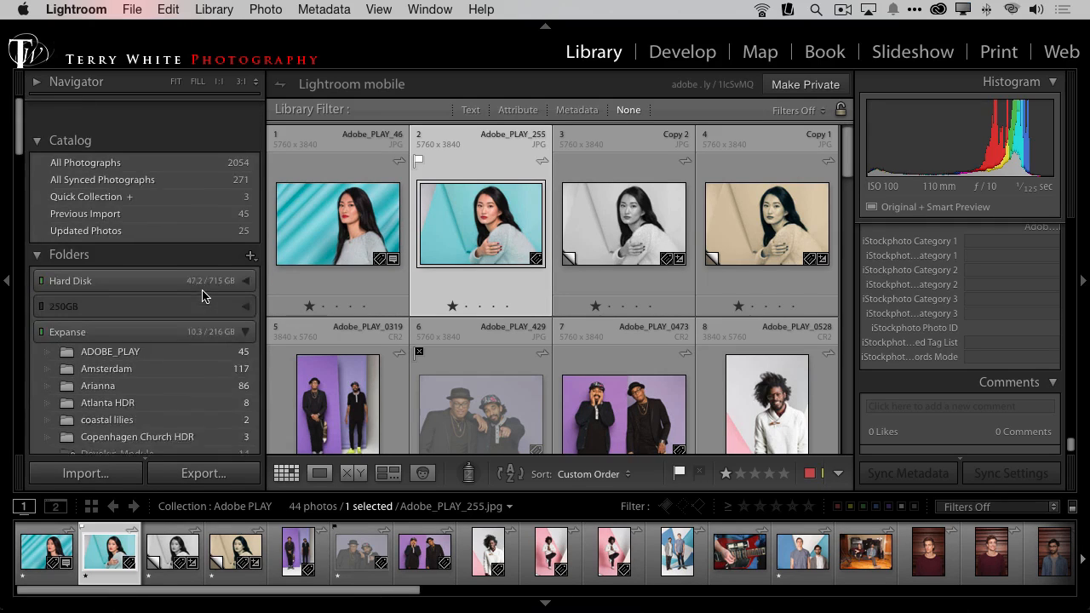
{"action": "left_click", "coordinate": [112, 321]}
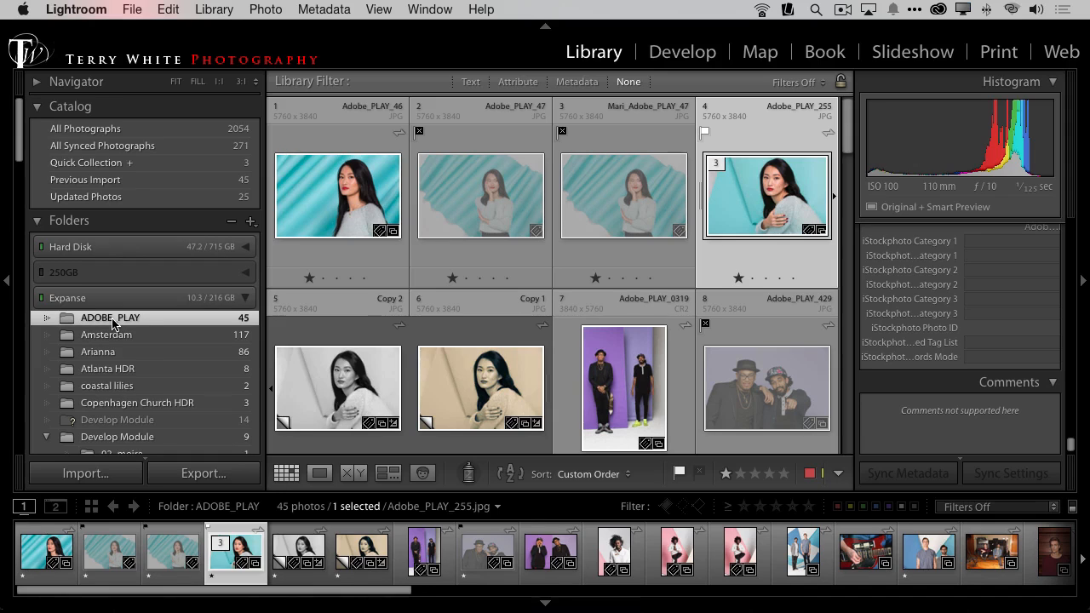
Step: Try to move the ADOBE_PLAY folder from the Expanse drive to the Hard Disk volume, cancelling at the confirmation
{"action": "left_click", "coordinate": [247, 276]}
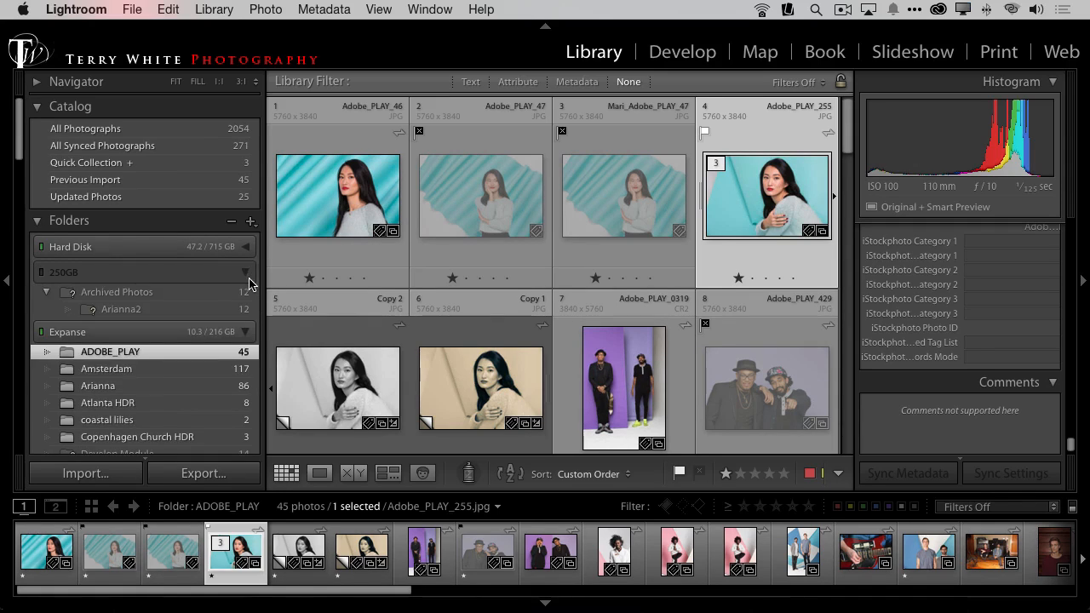
{"action": "left_click", "coordinate": [247, 275]}
{"action": "left_click", "coordinate": [246, 247]}
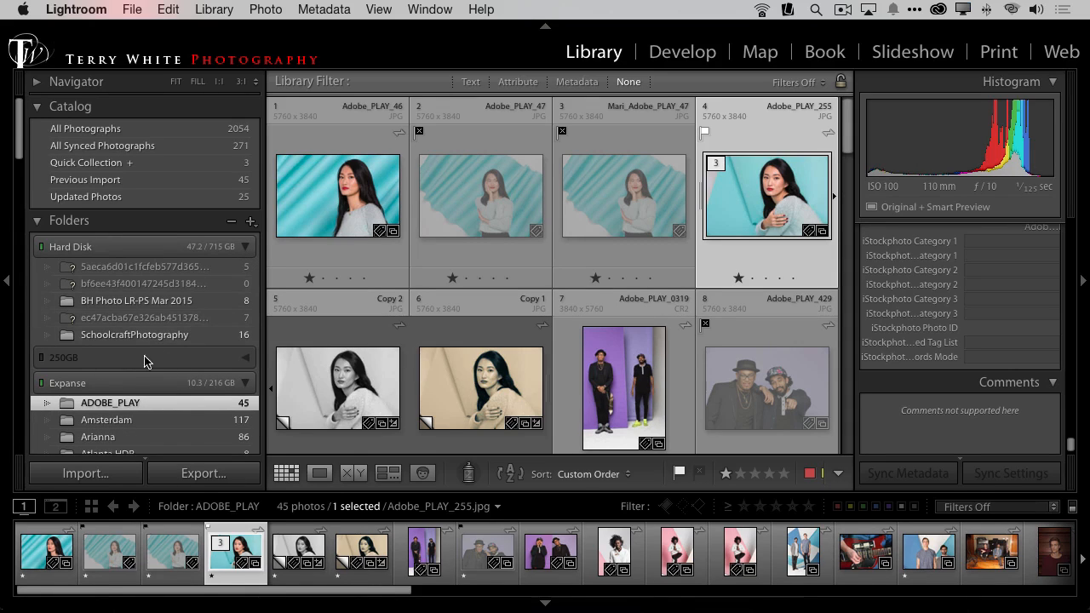
{"action": "left_click_drag", "start_coordinate": [62, 407], "coordinate": [75, 304]}
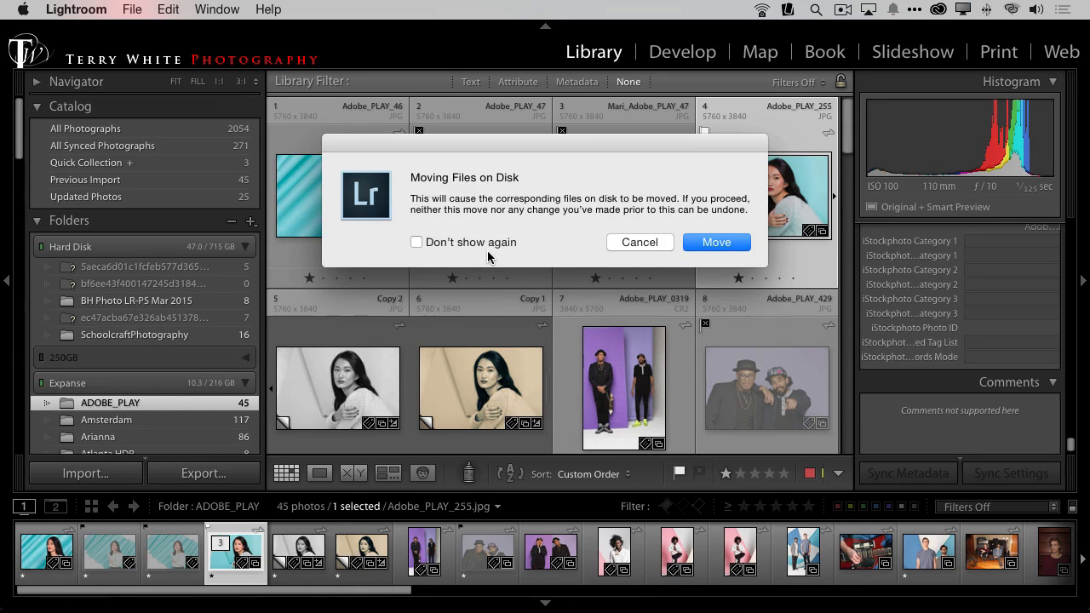
{"action": "left_click", "coordinate": [644, 241]}
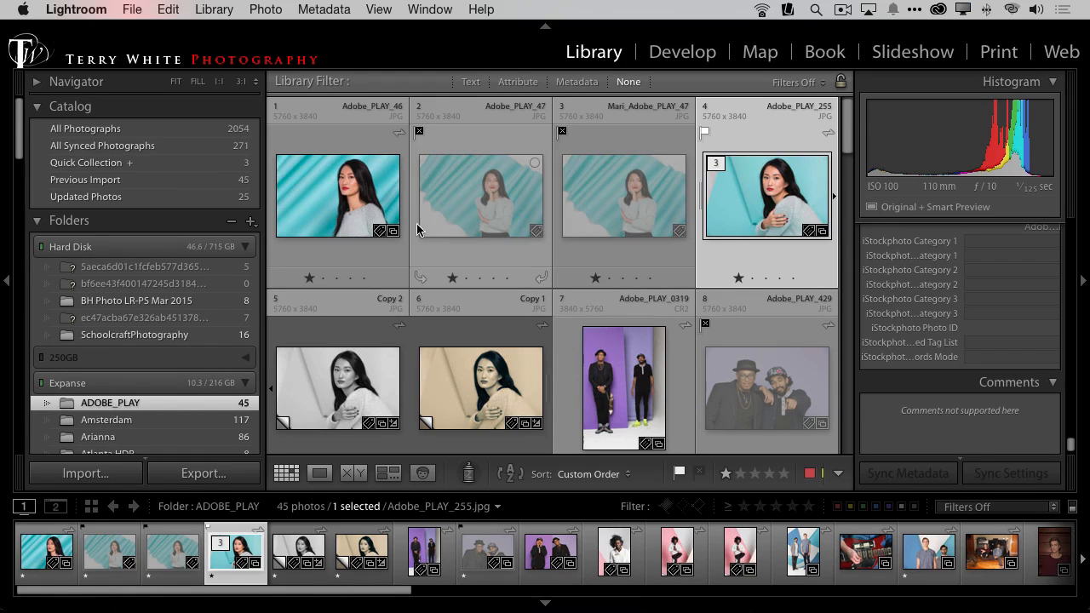
Step: Delete the rejected photos Adobe_PLAY_47 and Mari_Adobe_PLAY_47 from disk
{"action": "left_click", "coordinate": [357, 219]}
{"action": "left_click", "coordinate": [470, 217]}
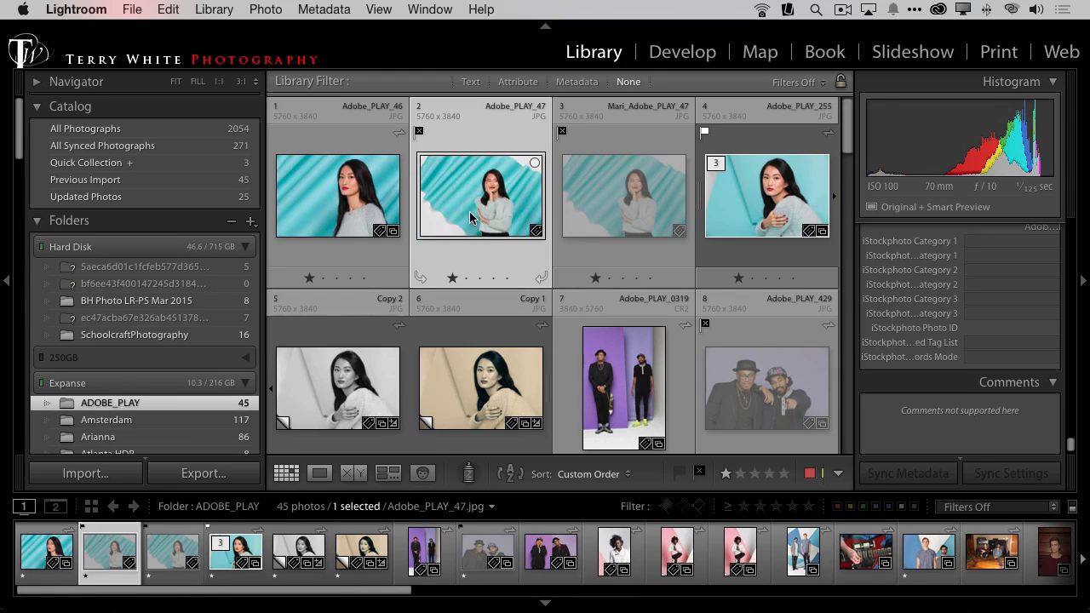
{"action": "left_click", "coordinate": [561, 198], "text": "super"}
{"action": "key", "text": "Delete"}
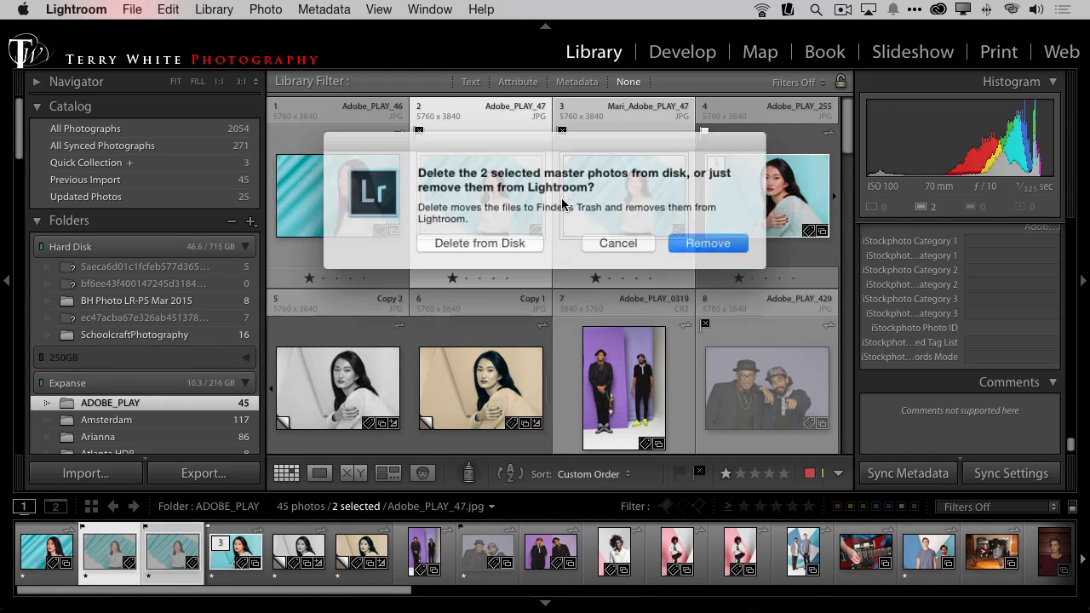
{"action": "left_click", "coordinate": [514, 247]}
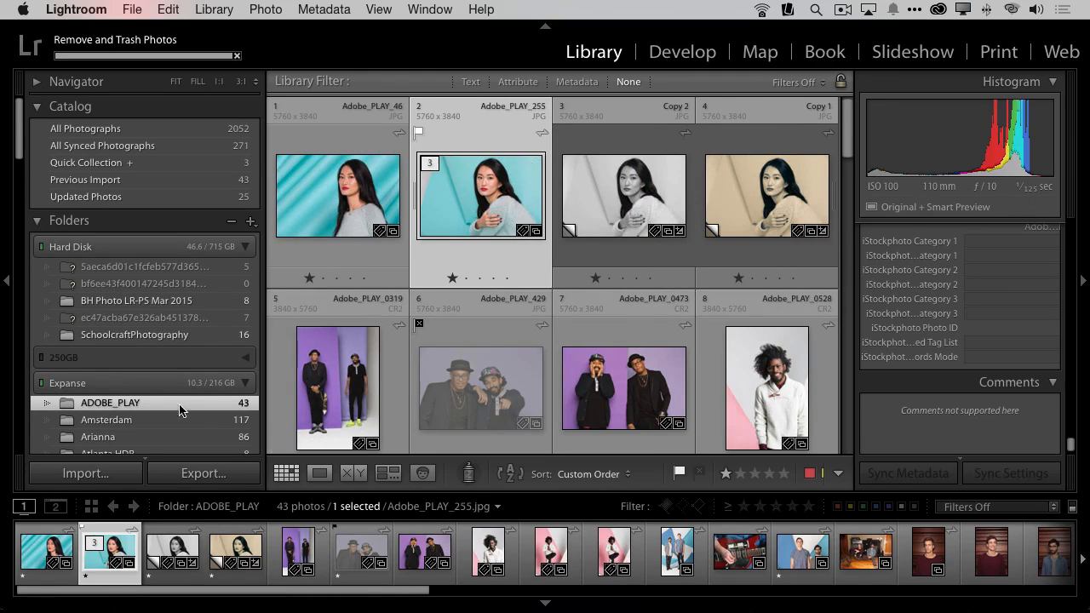
Step: Open the Adobe PLAY collection in the Demo collection set
{"action": "scroll", "coordinate": [179, 410], "scroll_direction": "down", "scroll_amount": 15}
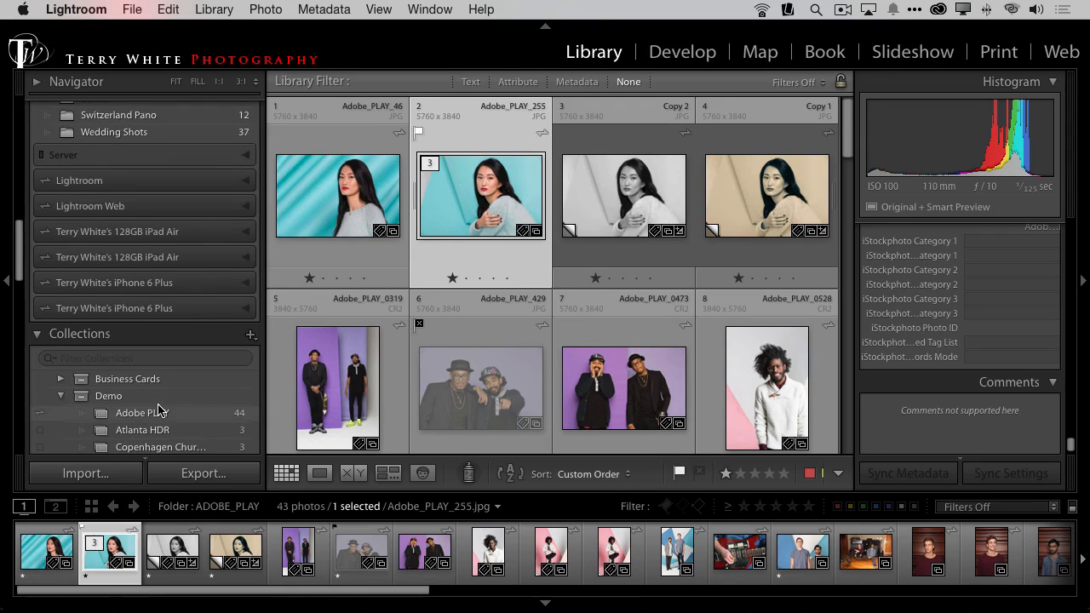
{"action": "scroll", "coordinate": [159, 409], "scroll_direction": "down", "scroll_amount": 3}
{"action": "left_click", "coordinate": [145, 350]}
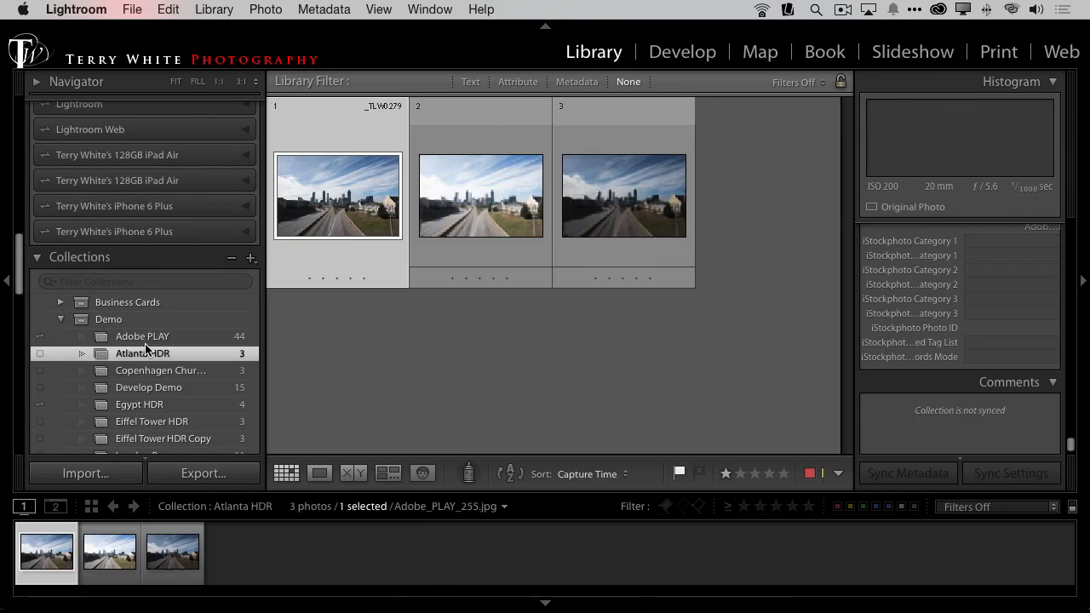
{"action": "left_click", "coordinate": [142, 336]}
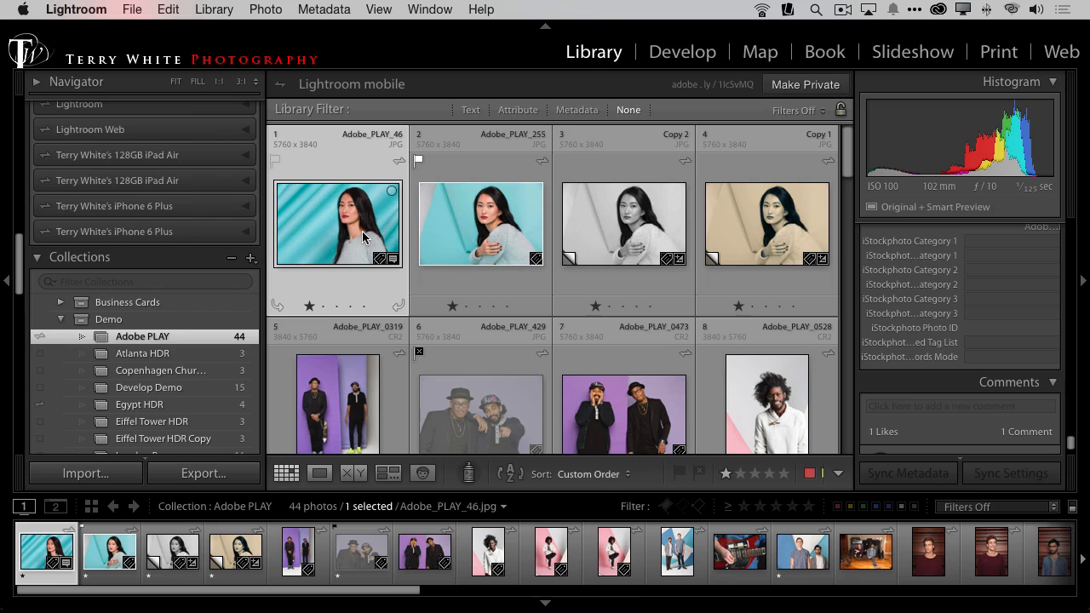
Step: Fully desaturate the color original Adobe_PLAY_255 in Develop, and return to the Library grid
{"action": "left_click", "coordinate": [761, 237]}
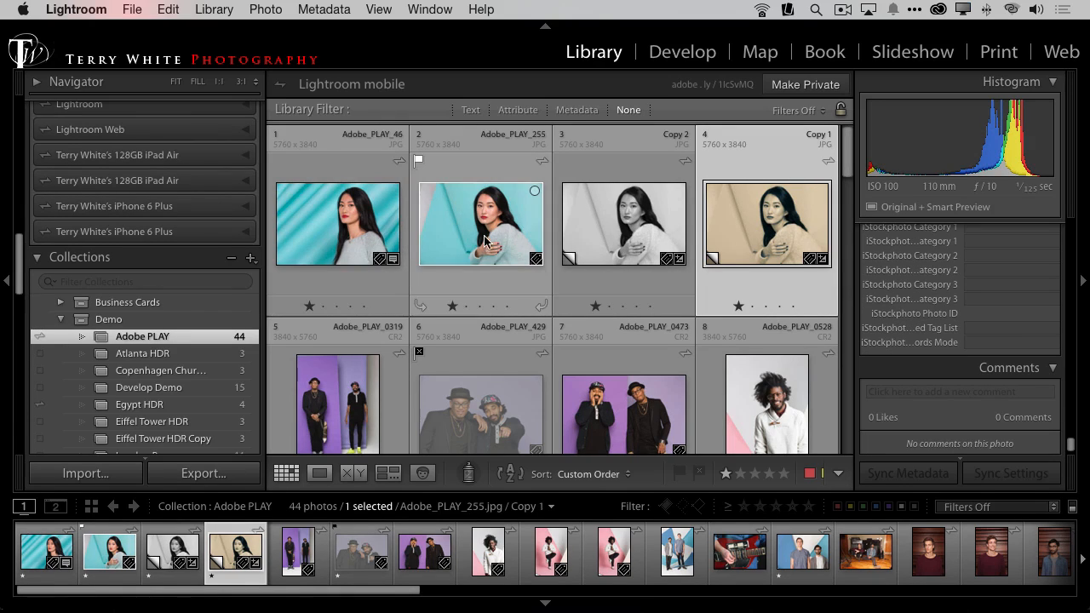
{"action": "left_click", "coordinate": [507, 252]}
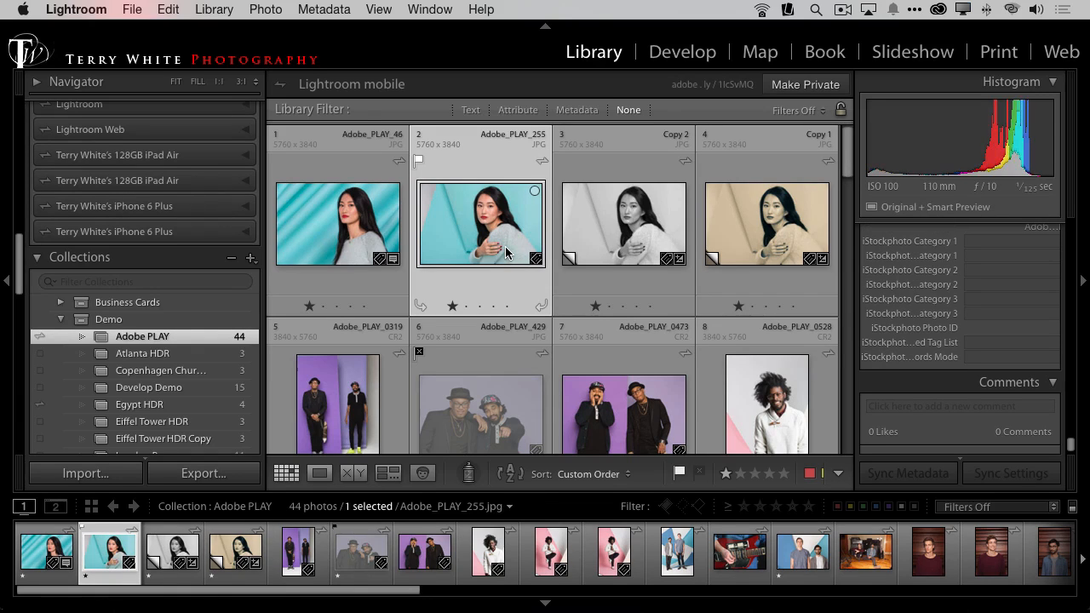
{"action": "key", "text": "d"}
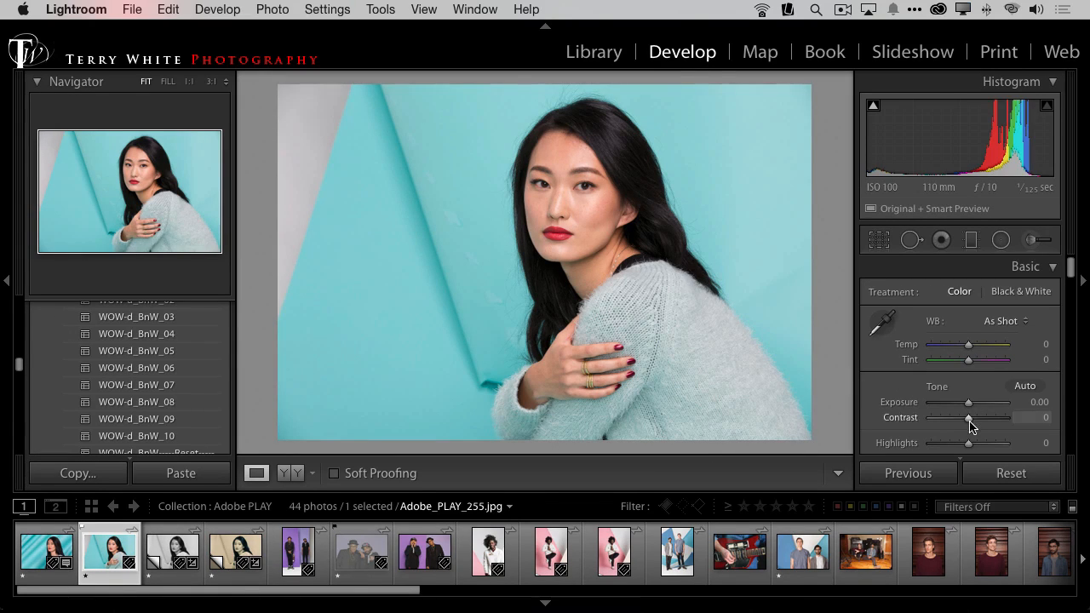
{"action": "scroll", "coordinate": [968, 418], "scroll_direction": "down", "scroll_amount": 5}
{"action": "left_click_drag", "start_coordinate": [968, 400], "coordinate": [862, 412]}
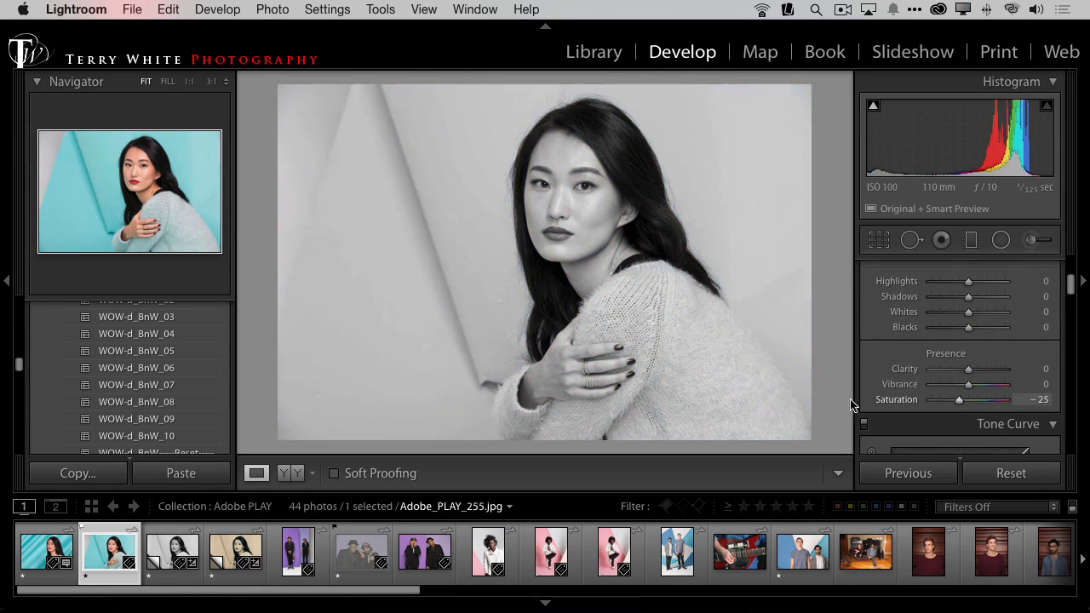
{"action": "key", "text": "g"}
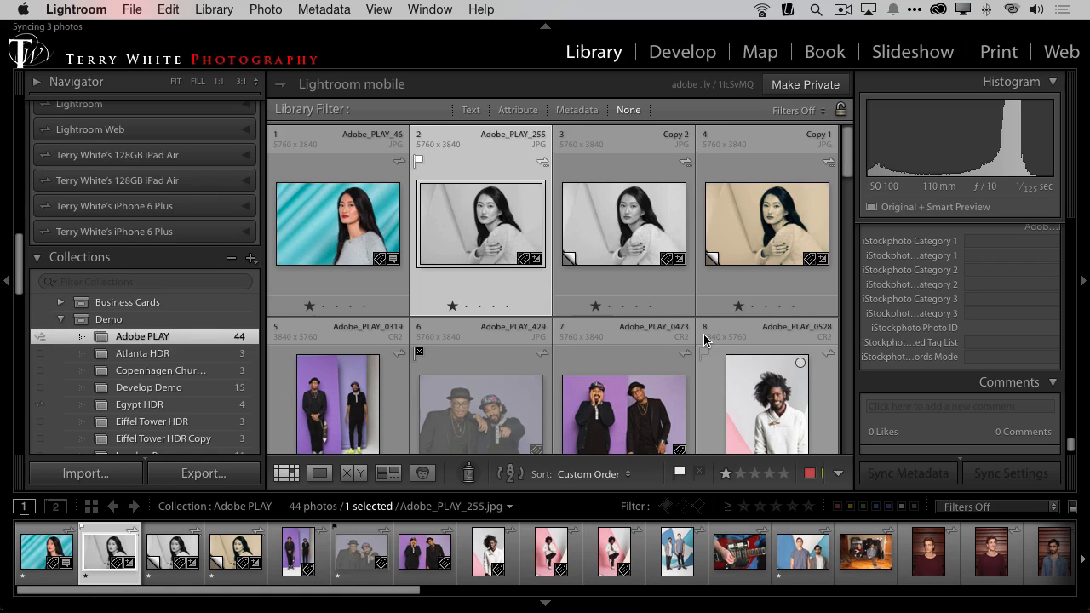
Step: Save the metadata of Adobe_PLAY_255 to its file
{"action": "left_click", "coordinate": [338, 11]}
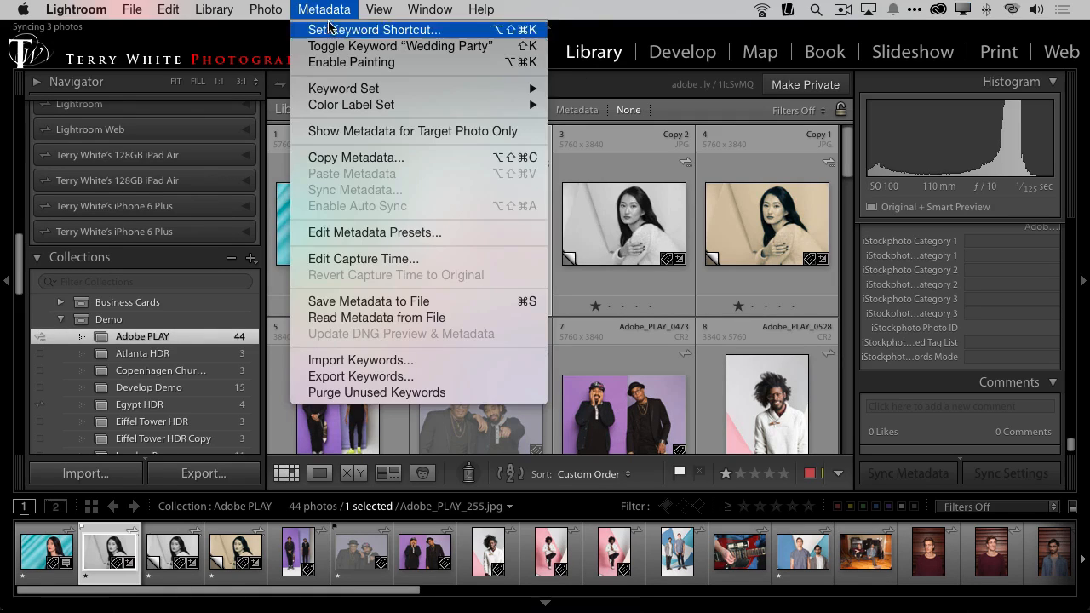
{"action": "left_click", "coordinate": [439, 304]}
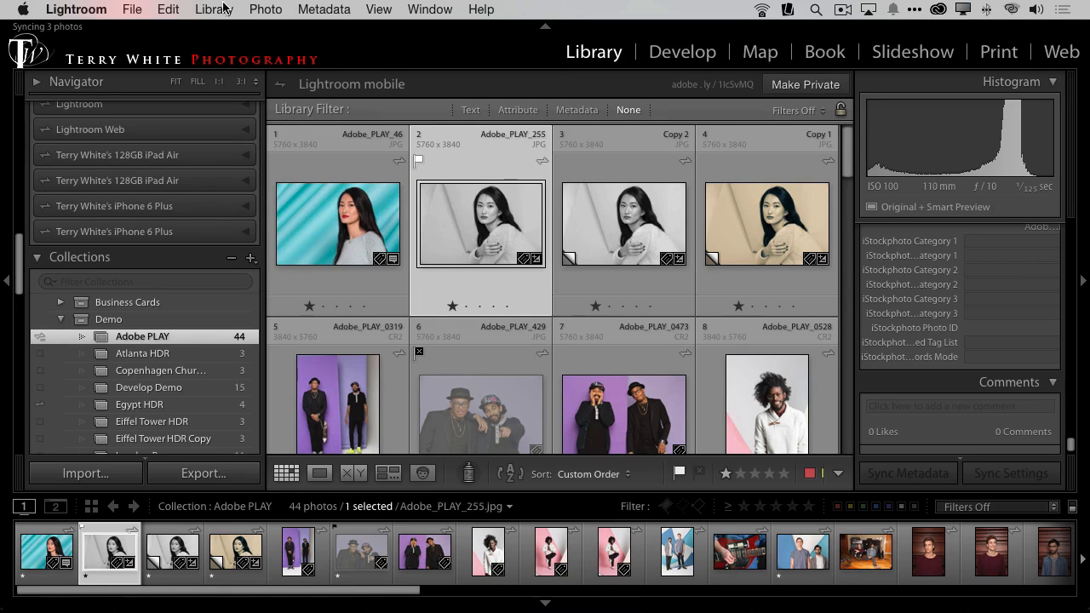
{"action": "left_click", "coordinate": [92, 9]}
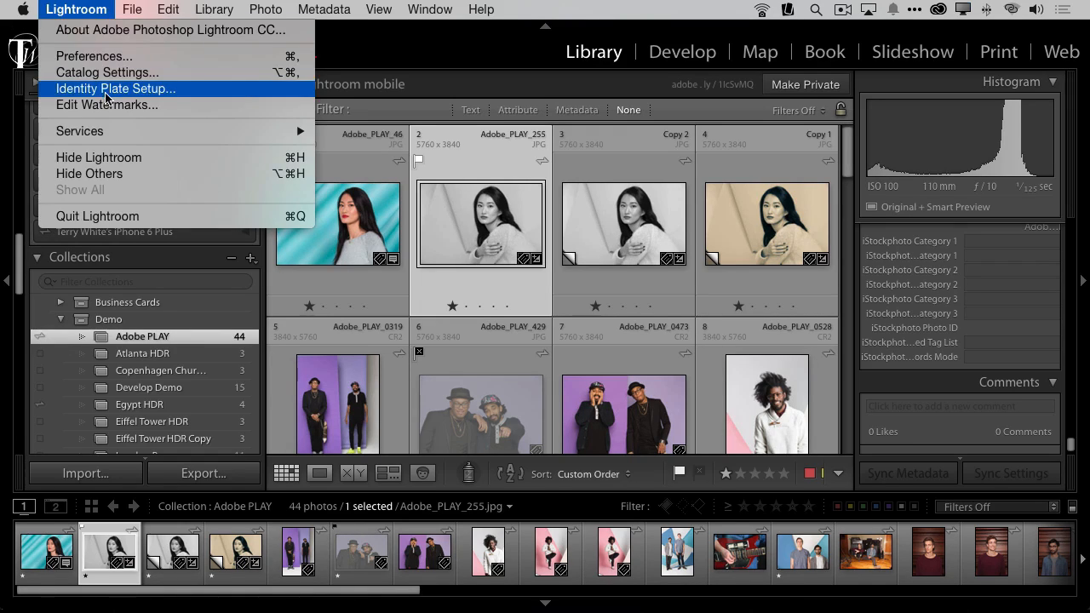
{"action": "left_click", "coordinate": [92, 56]}
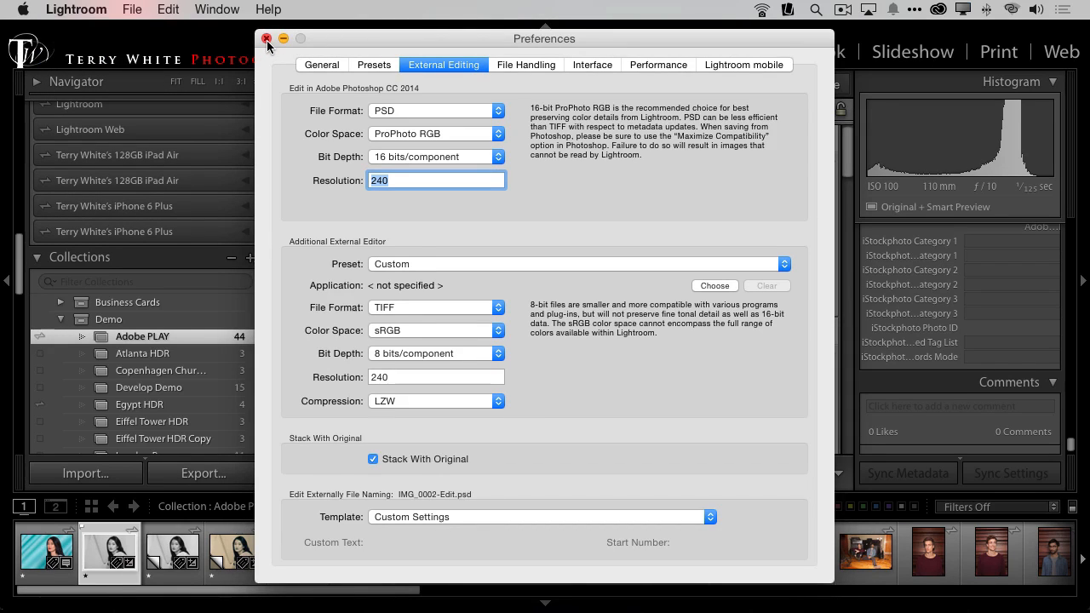
{"action": "left_click", "coordinate": [263, 38]}
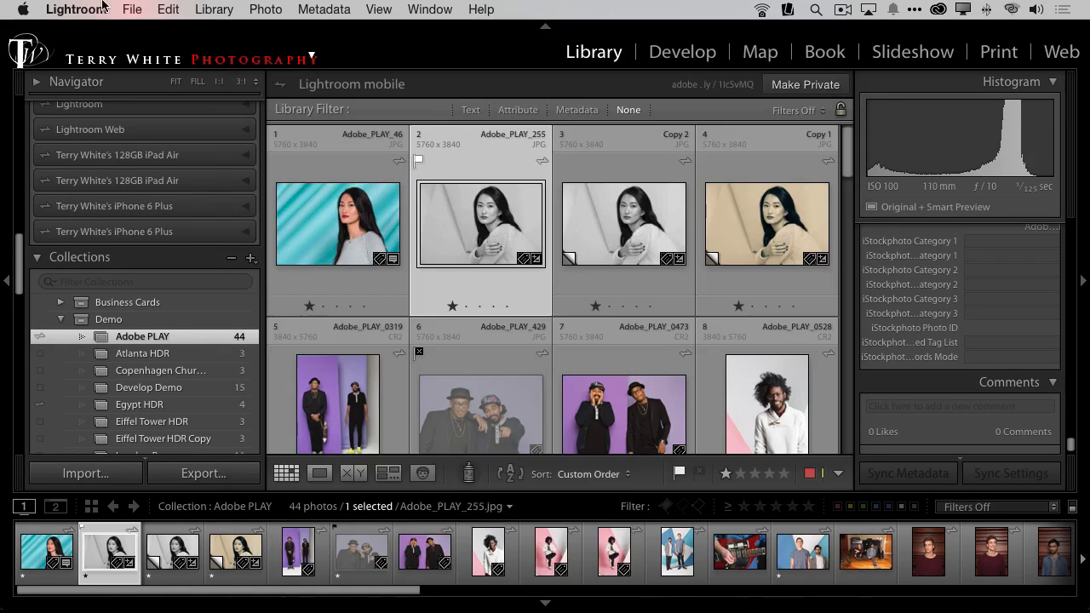
Step: Check the Catalog Settings metadata options for automatically writing changes into XMP
{"action": "left_click", "coordinate": [75, 7]}
{"action": "left_click", "coordinate": [108, 72]}
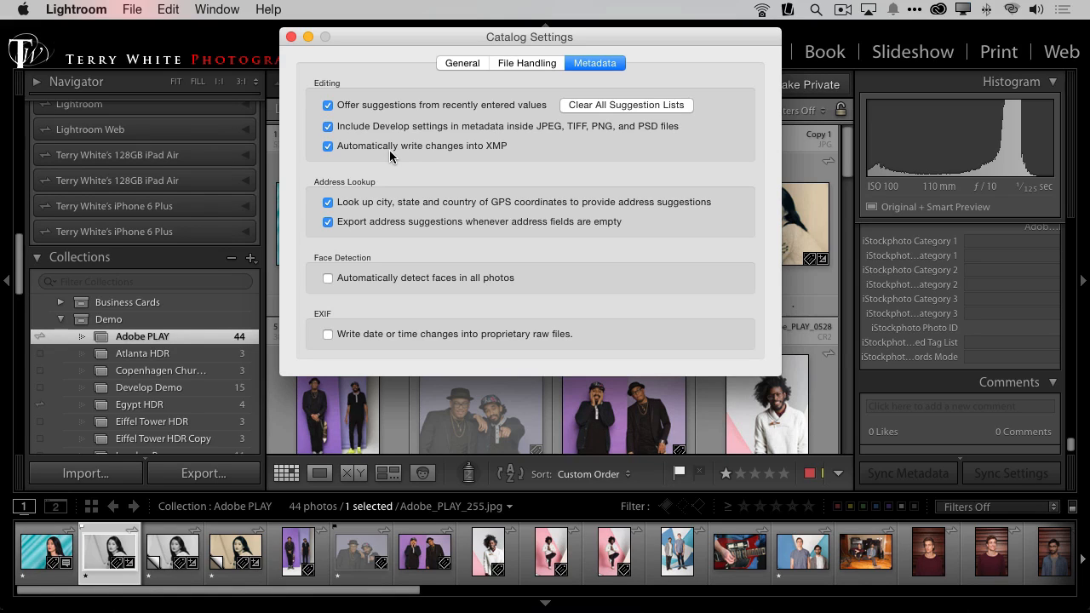
{"action": "left_click", "coordinate": [292, 38]}
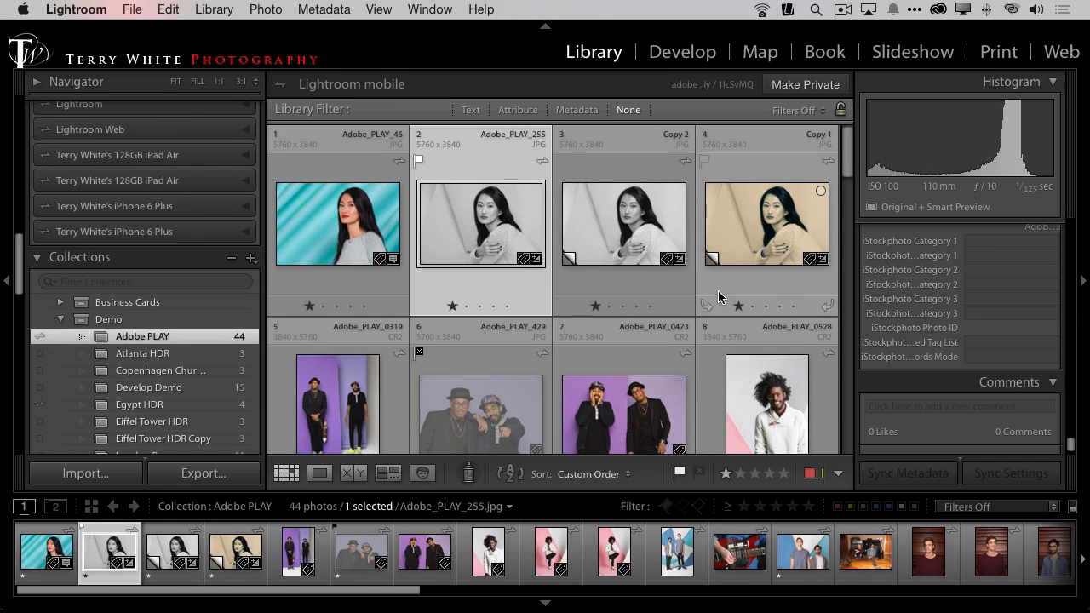
Step: Open the Portfolio-Landscapes collection in the TWP set and switch to the Slideshow module
{"action": "scroll", "coordinate": [194, 438], "scroll_direction": "down", "scroll_amount": 10}
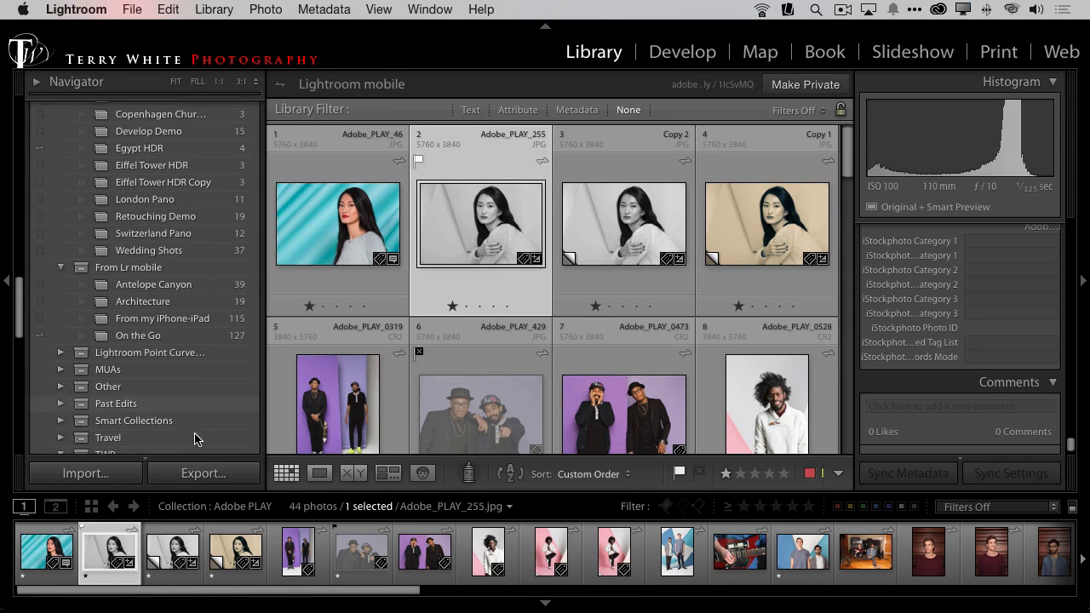
{"action": "scroll", "coordinate": [194, 439], "scroll_direction": "down", "scroll_amount": 7}
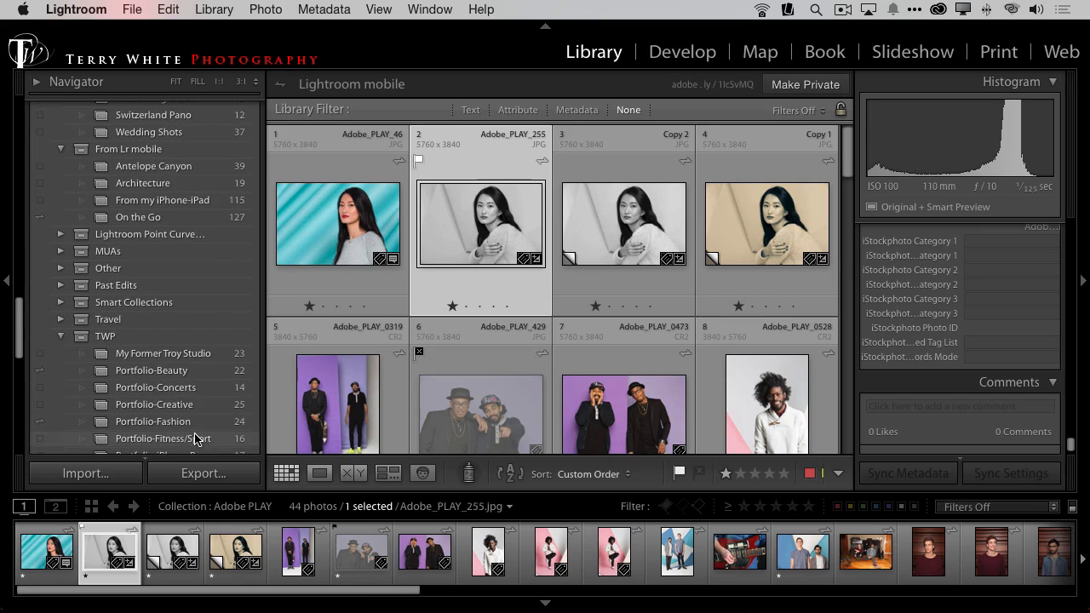
{"action": "scroll", "coordinate": [194, 439], "scroll_direction": "down", "scroll_amount": 6}
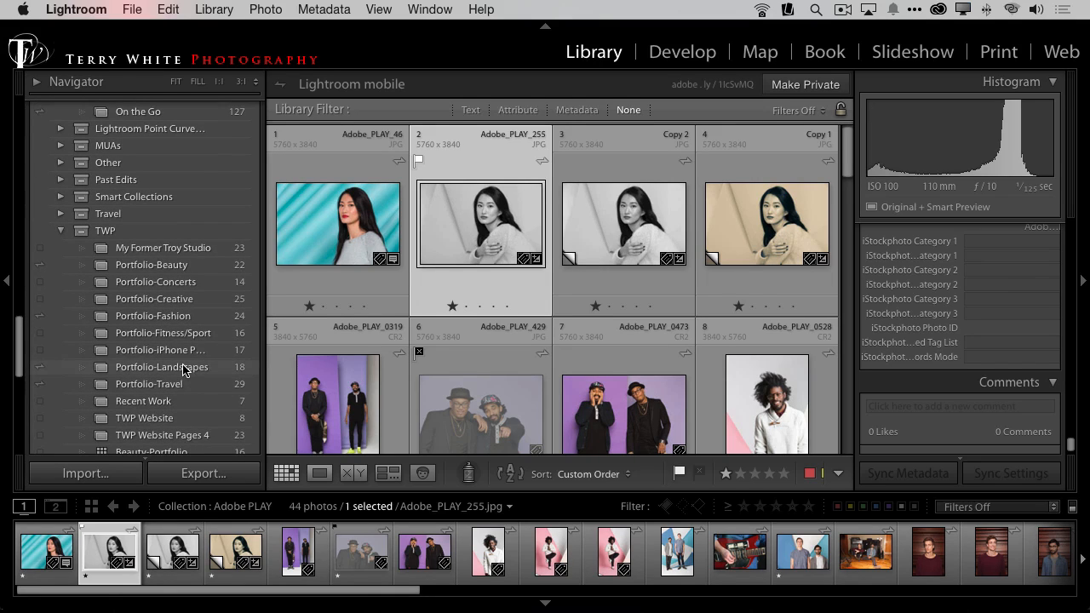
{"action": "left_click", "coordinate": [162, 367]}
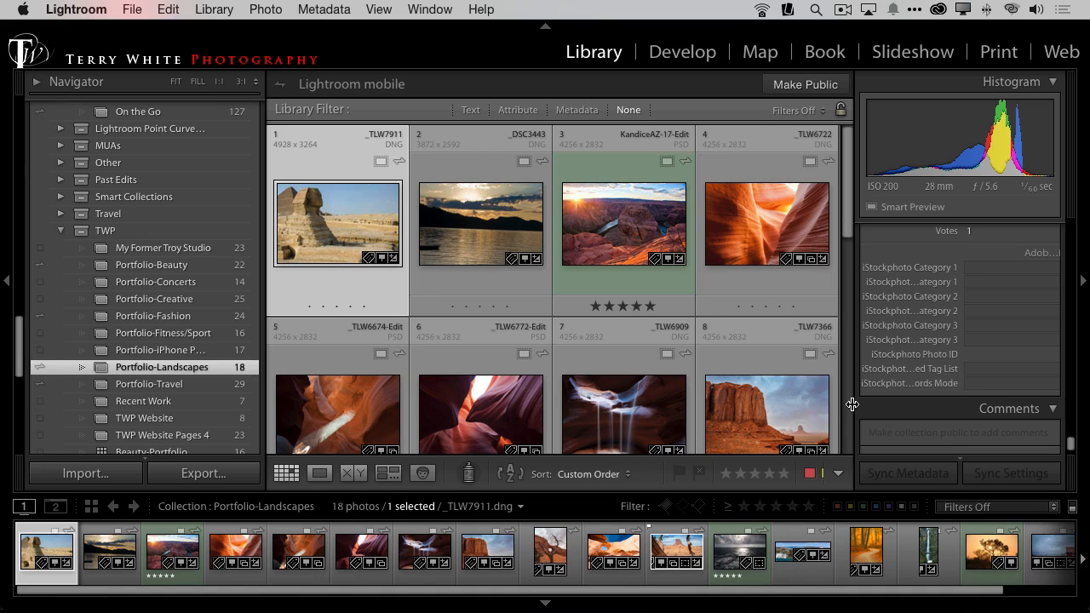
{"action": "left_click", "coordinate": [913, 52]}
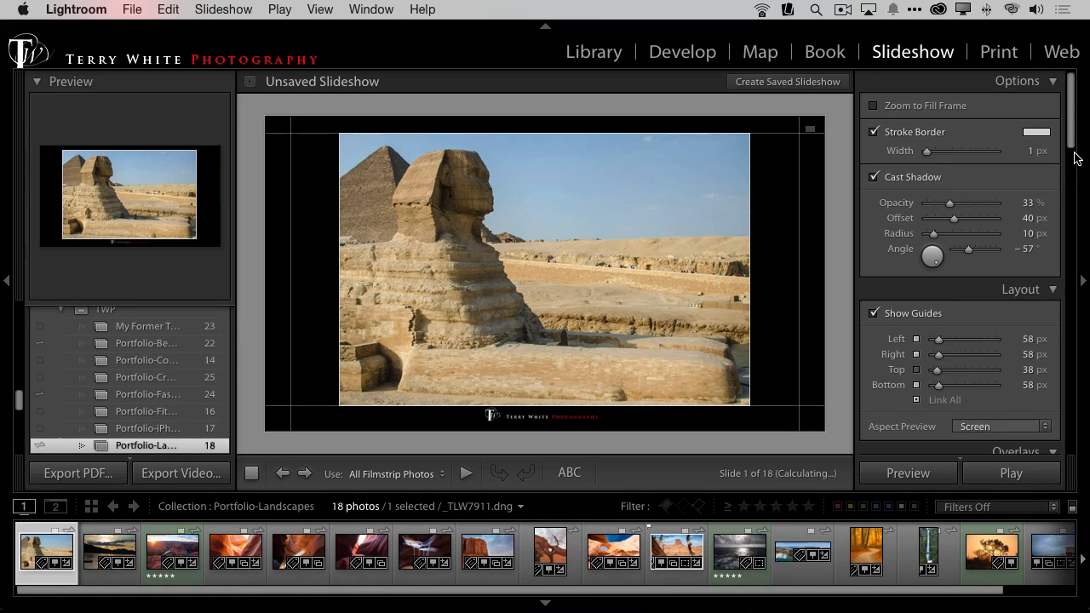
Step: Review the slideshow's overlay, background and title settings, and look at the file chooser for adding a music track
{"action": "left_click_drag", "start_coordinate": [1071, 150], "coordinate": [1049, 123]}
{"action": "scroll", "coordinate": [1052, 171], "scroll_direction": "down", "scroll_amount": 10}
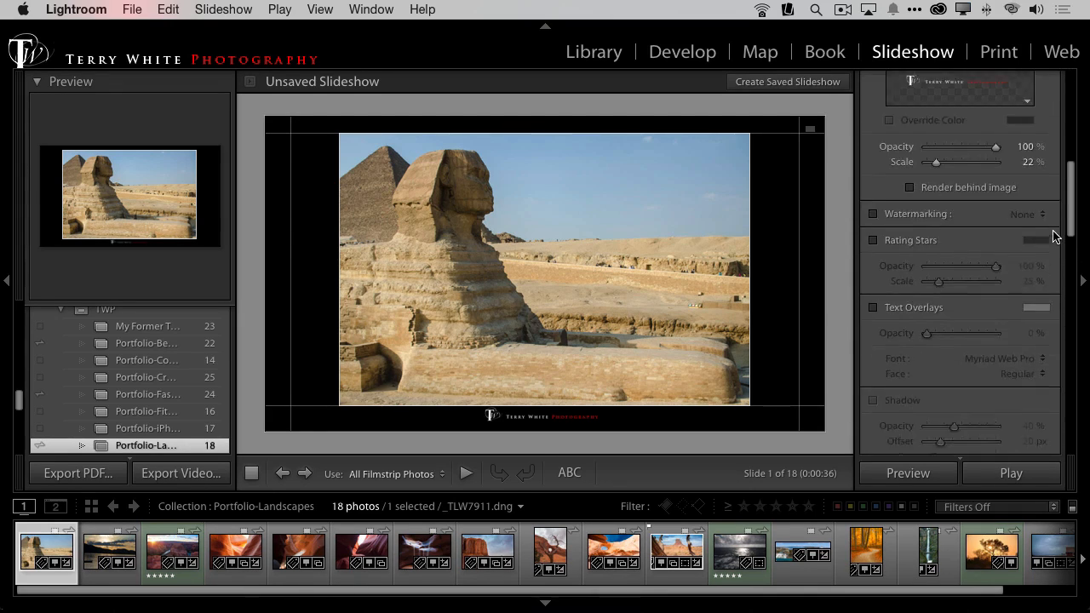
{"action": "scroll", "coordinate": [1053, 265], "scroll_direction": "down", "scroll_amount": 10}
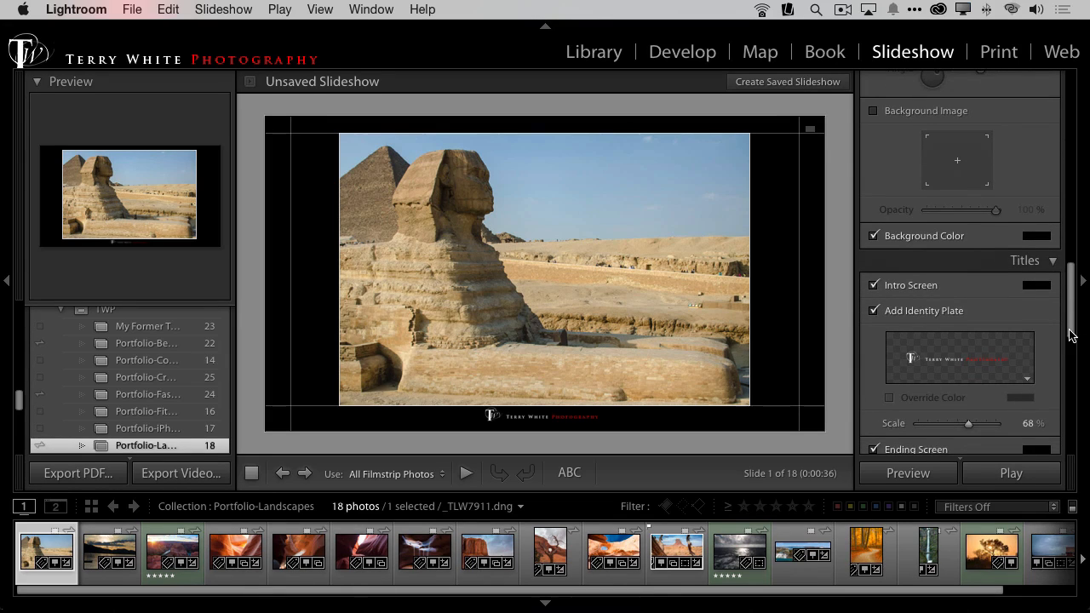
{"action": "left_click_drag", "start_coordinate": [1073, 337], "coordinate": [1074, 411]}
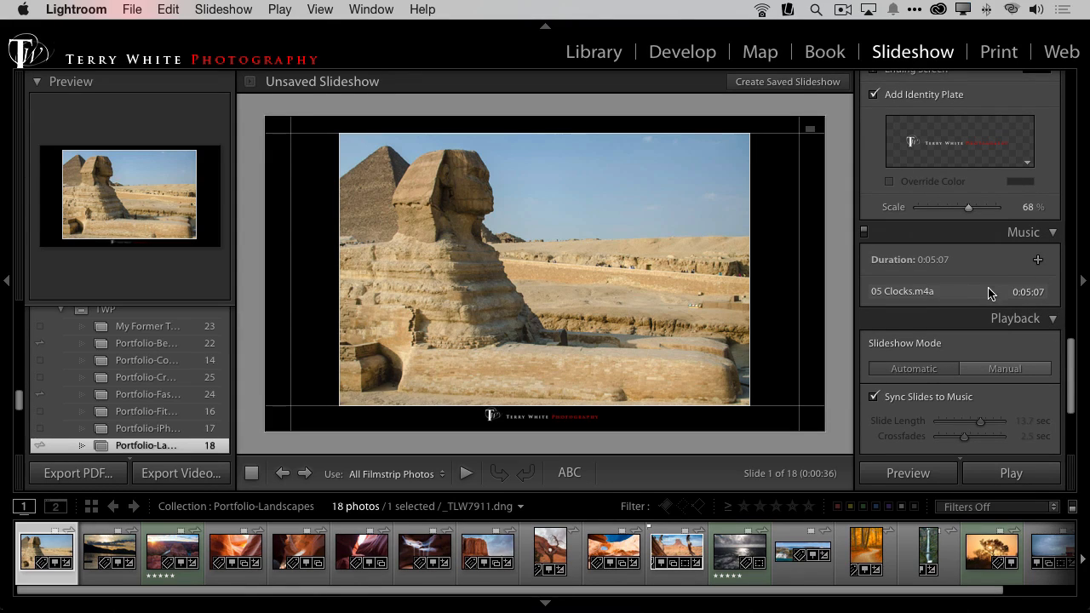
{"action": "left_click", "coordinate": [1038, 261]}
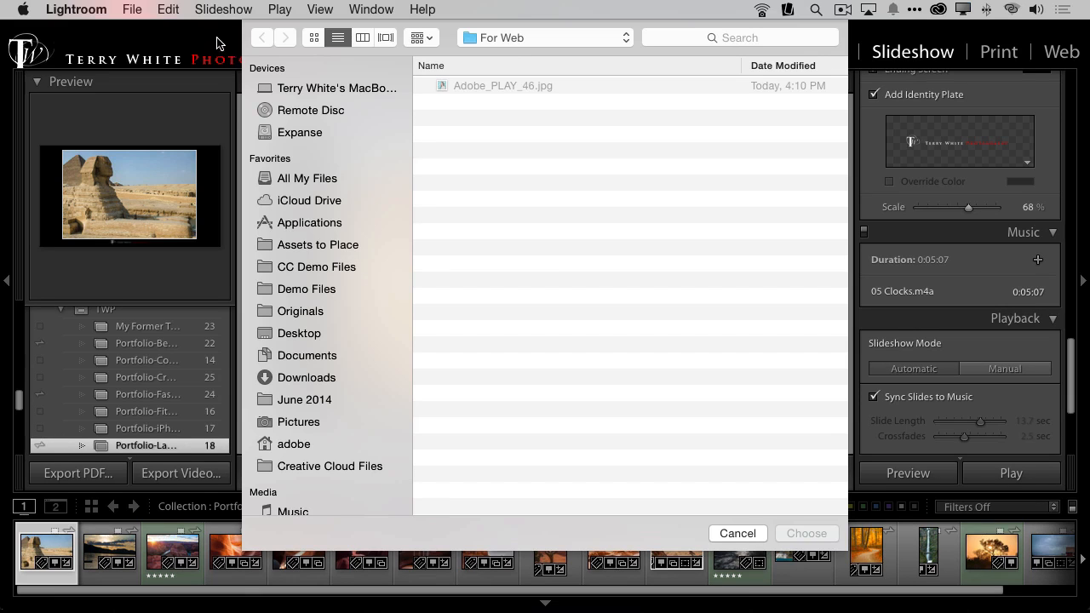
{"action": "left_click", "coordinate": [745, 537]}
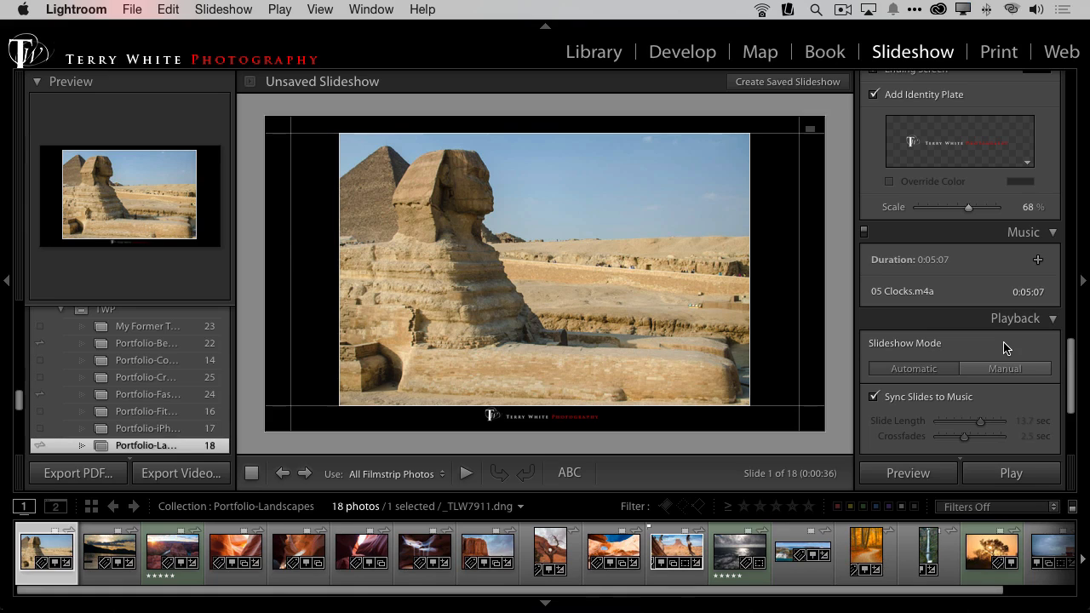
Step: Review the slideshow's playback settings and quality choices, and play the Portfolio-Landscapes slideshow
{"action": "scroll", "coordinate": [1058, 353], "scroll_direction": "down", "scroll_amount": 3}
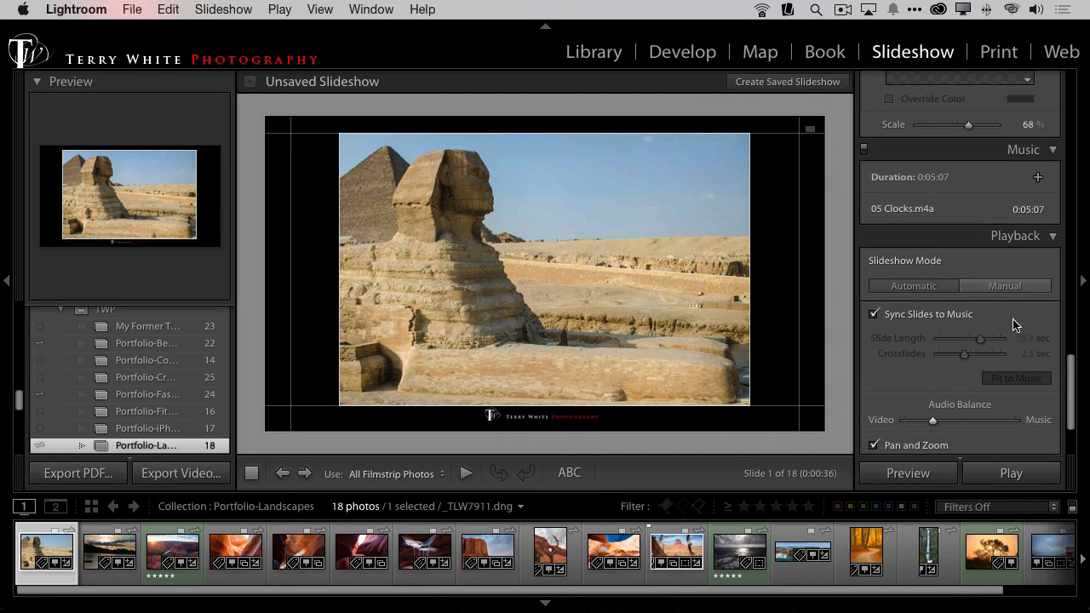
{"action": "scroll", "coordinate": [1063, 331], "scroll_direction": "down", "scroll_amount": 3}
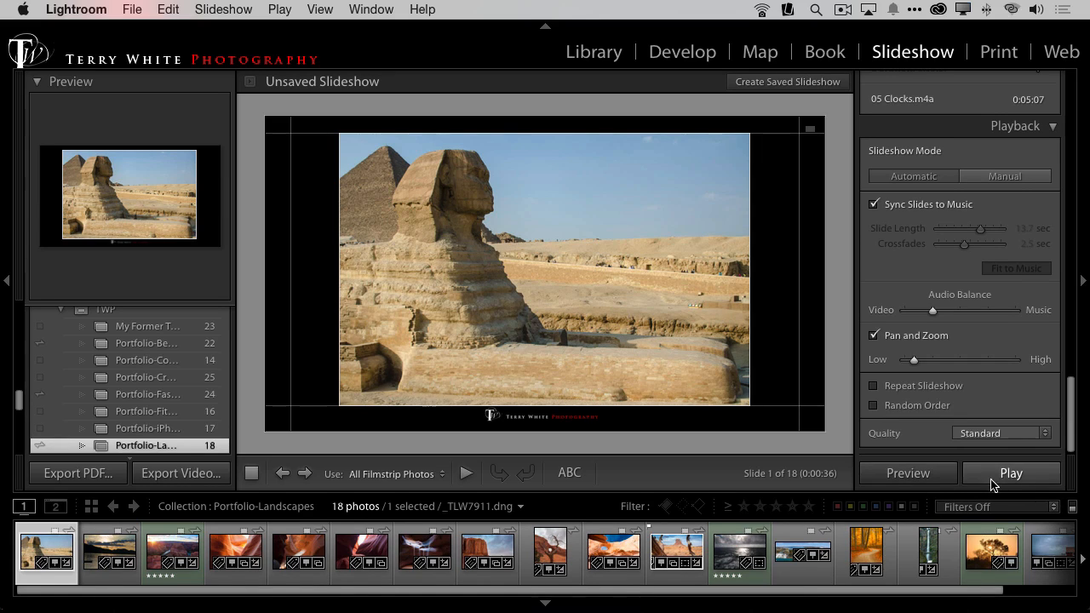
{"action": "left_click", "coordinate": [1012, 433]}
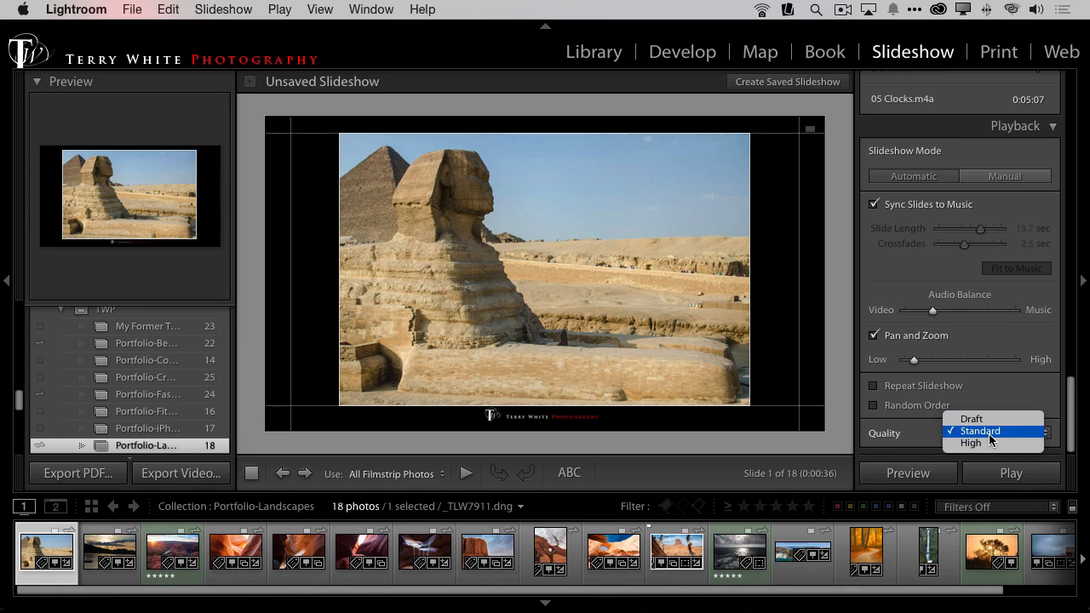
{"action": "left_click", "coordinate": [855, 398]}
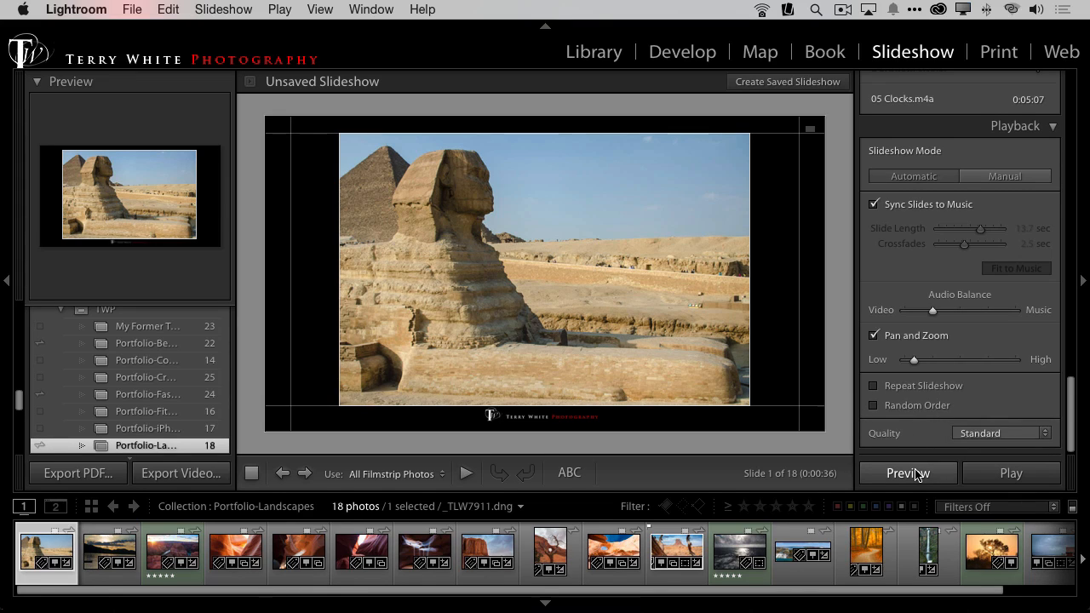
{"action": "left_click", "coordinate": [1008, 474]}
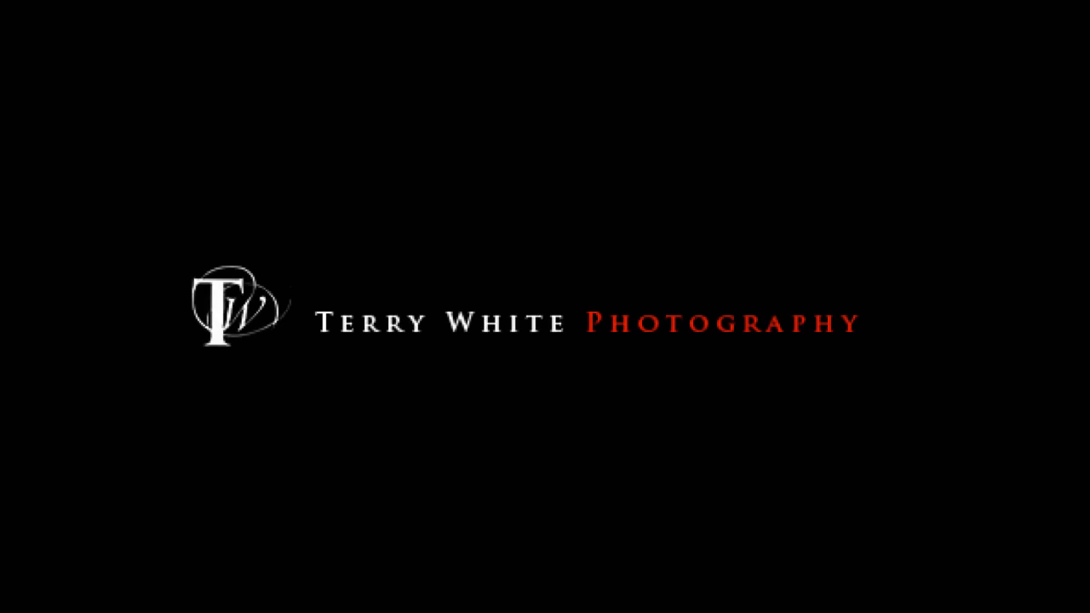